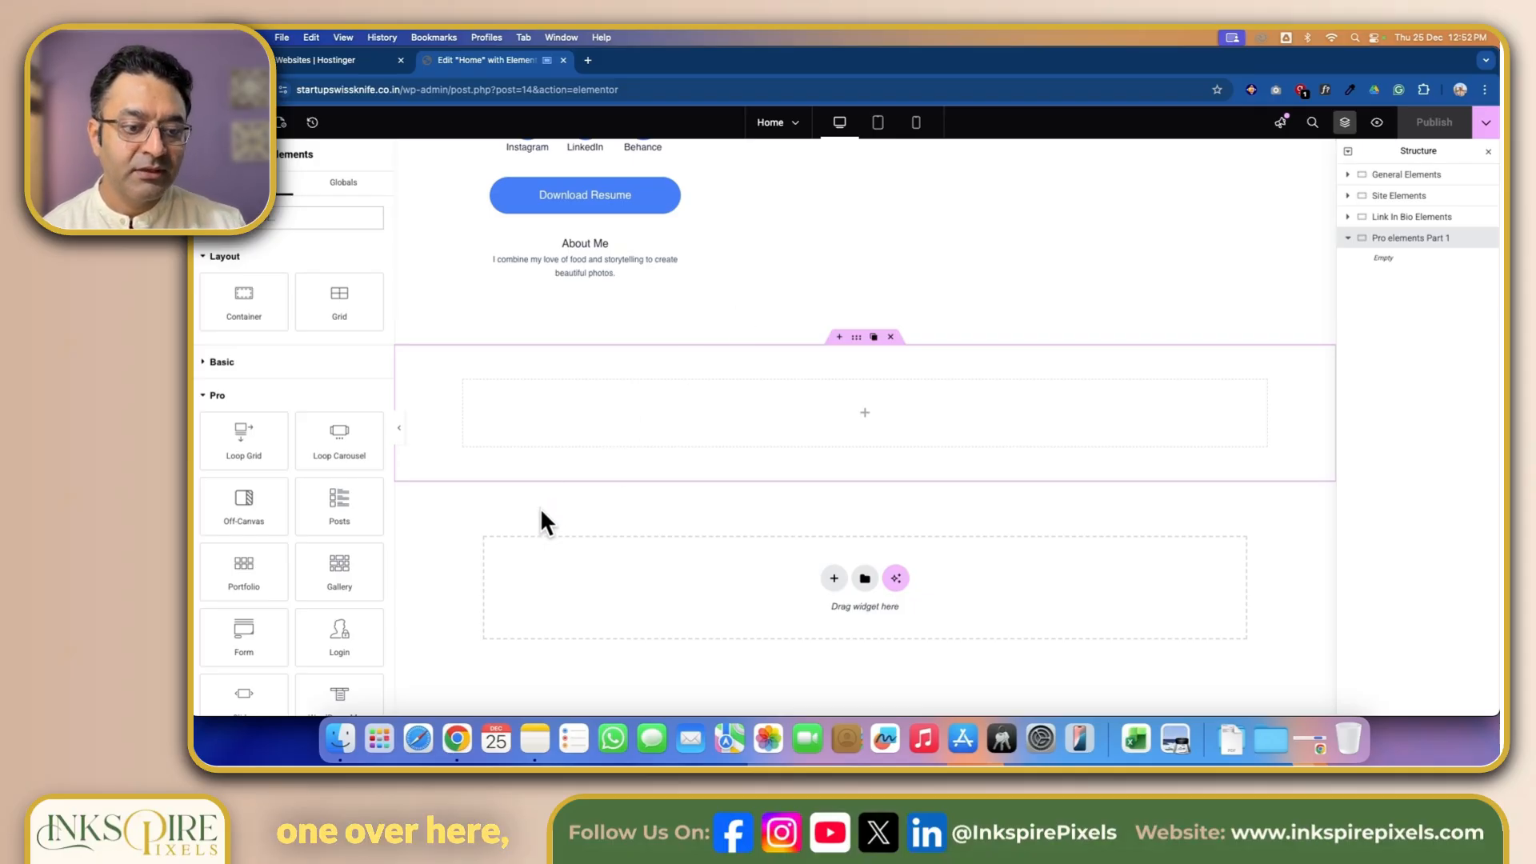
Add a Gallery widget from the Pro elements to the empty "Pro elements Part 1" container.
{"action": "scroll", "coordinate": [356, 560], "scroll_direction": "down", "scroll_amount": 4}
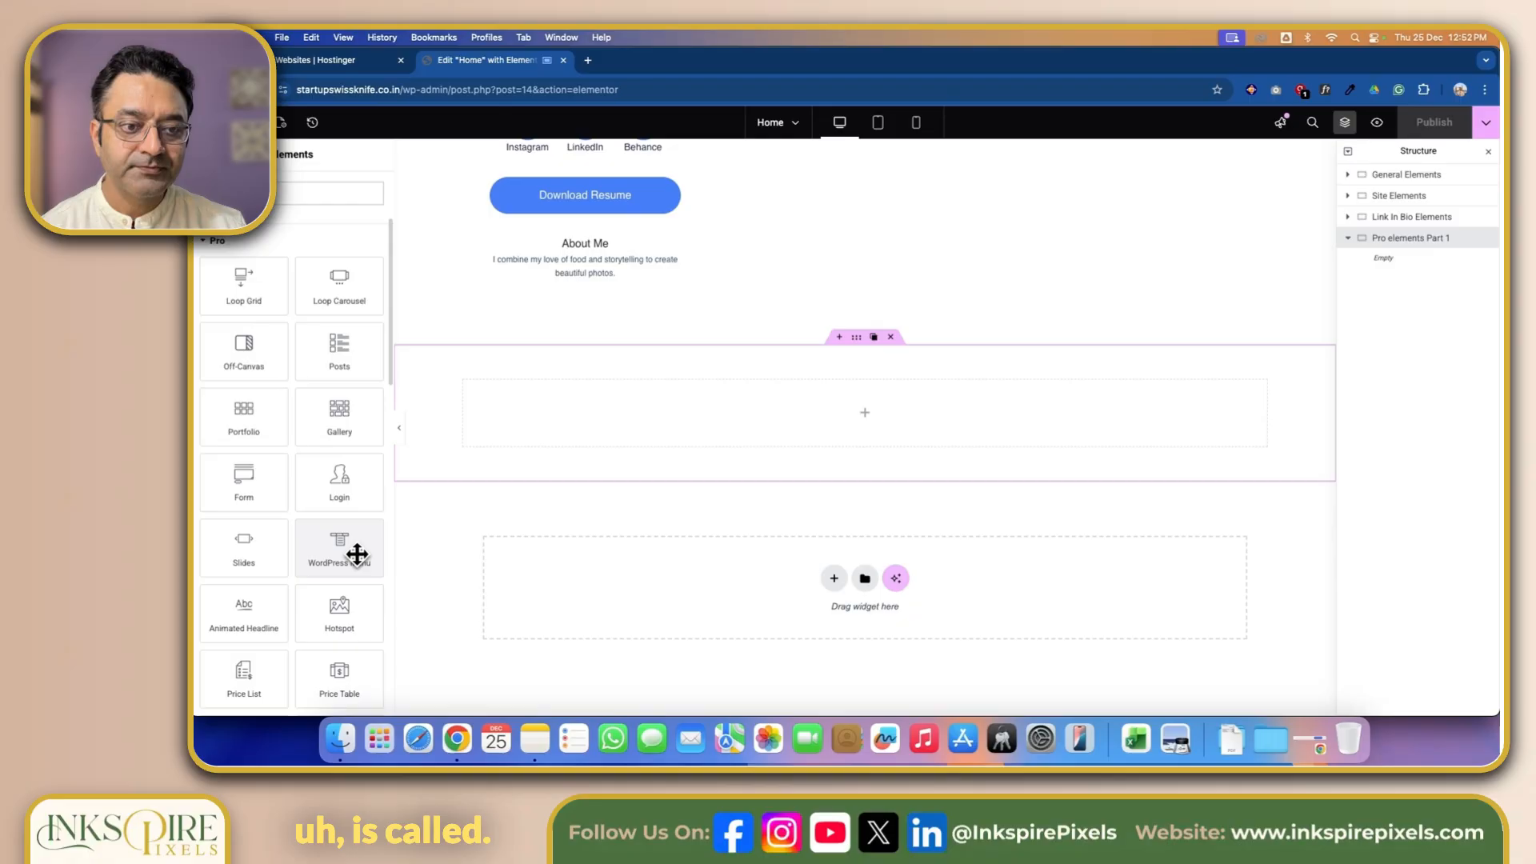
{"action": "scroll", "coordinate": [348, 397], "scroll_direction": "down", "scroll_amount": 1}
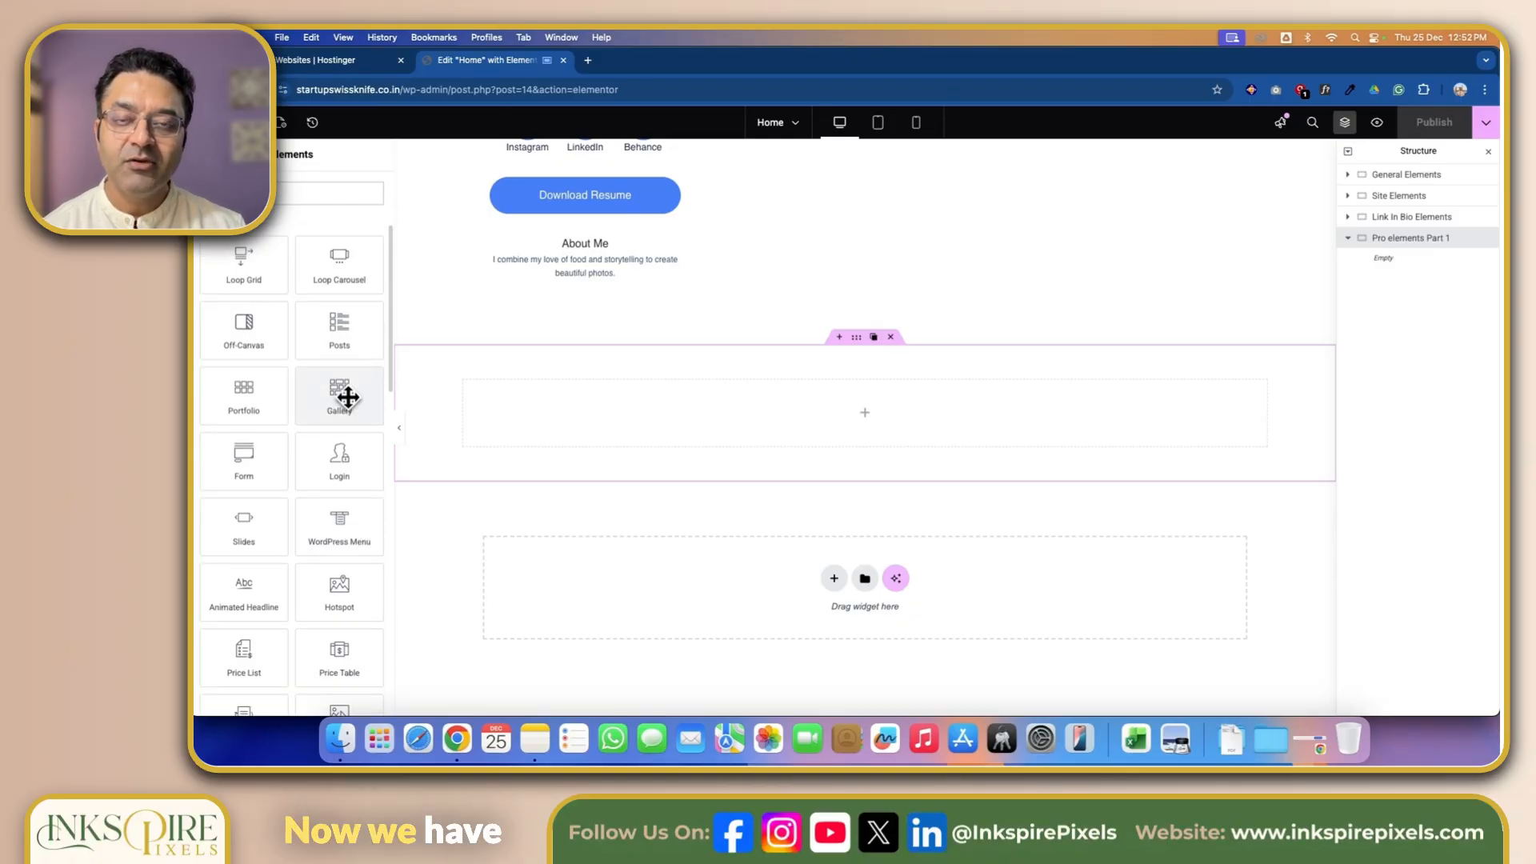
{"action": "left_click_drag", "start_coordinate": [348, 397], "coordinate": [702, 418]}
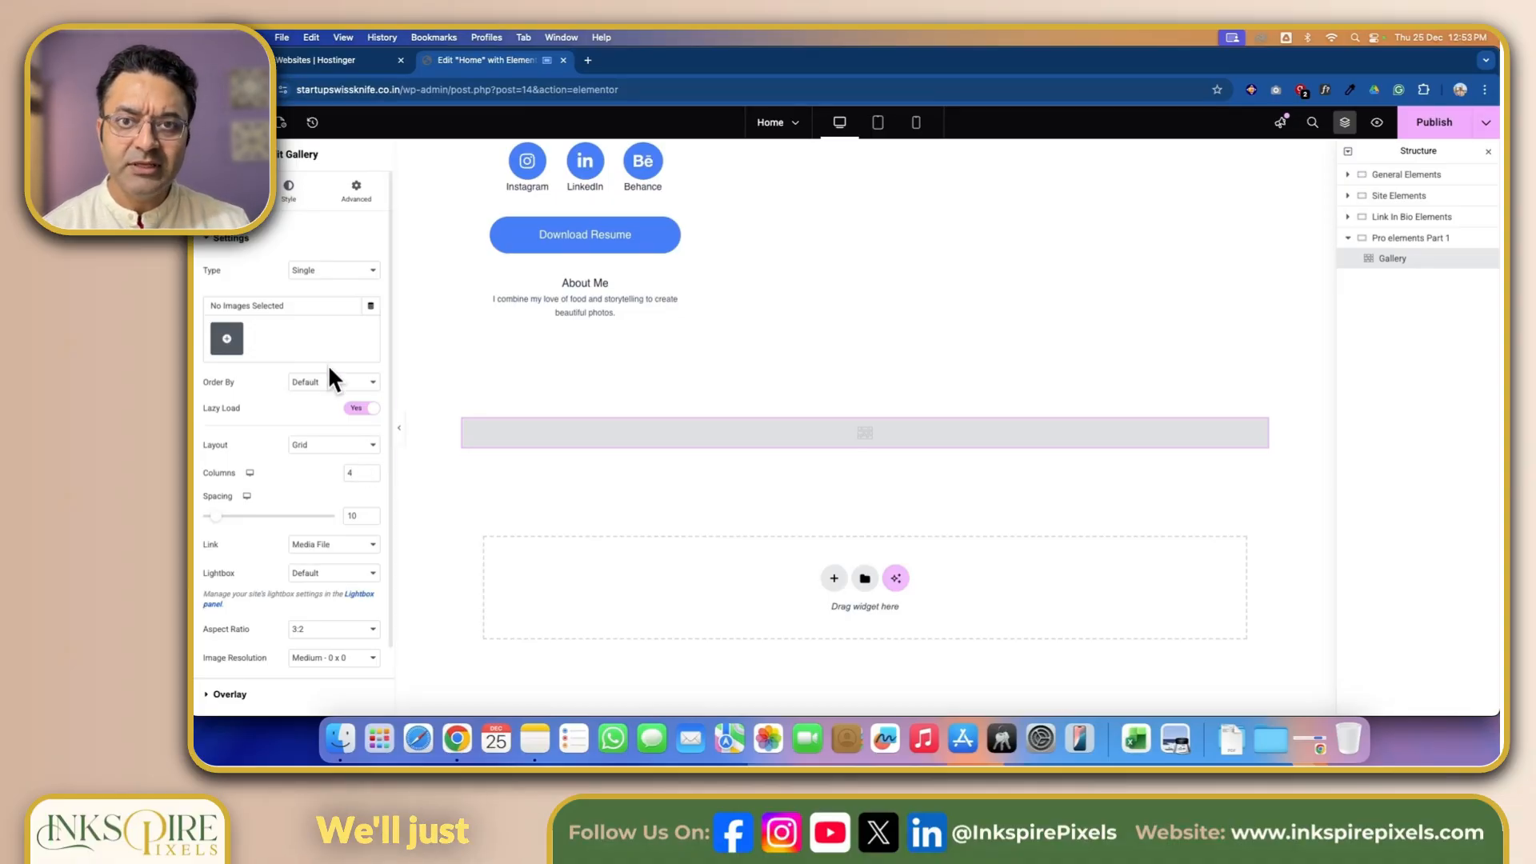
Create a gallery from the nine images in the first row of the media library and insert it into the widget.
{"action": "left_click", "coordinate": [226, 338]}
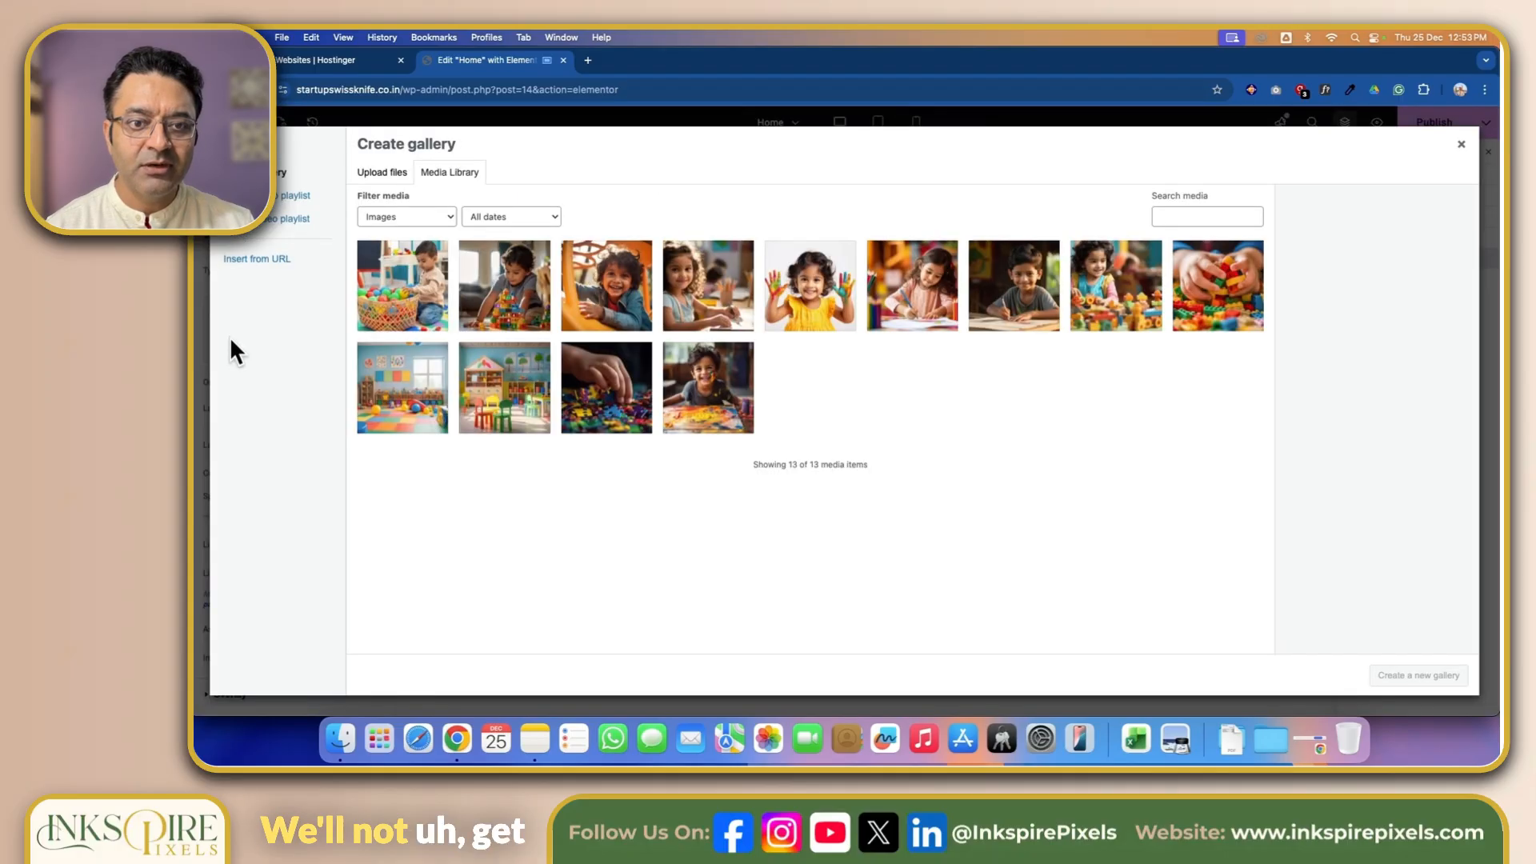
{"action": "left_click", "coordinate": [410, 308]}
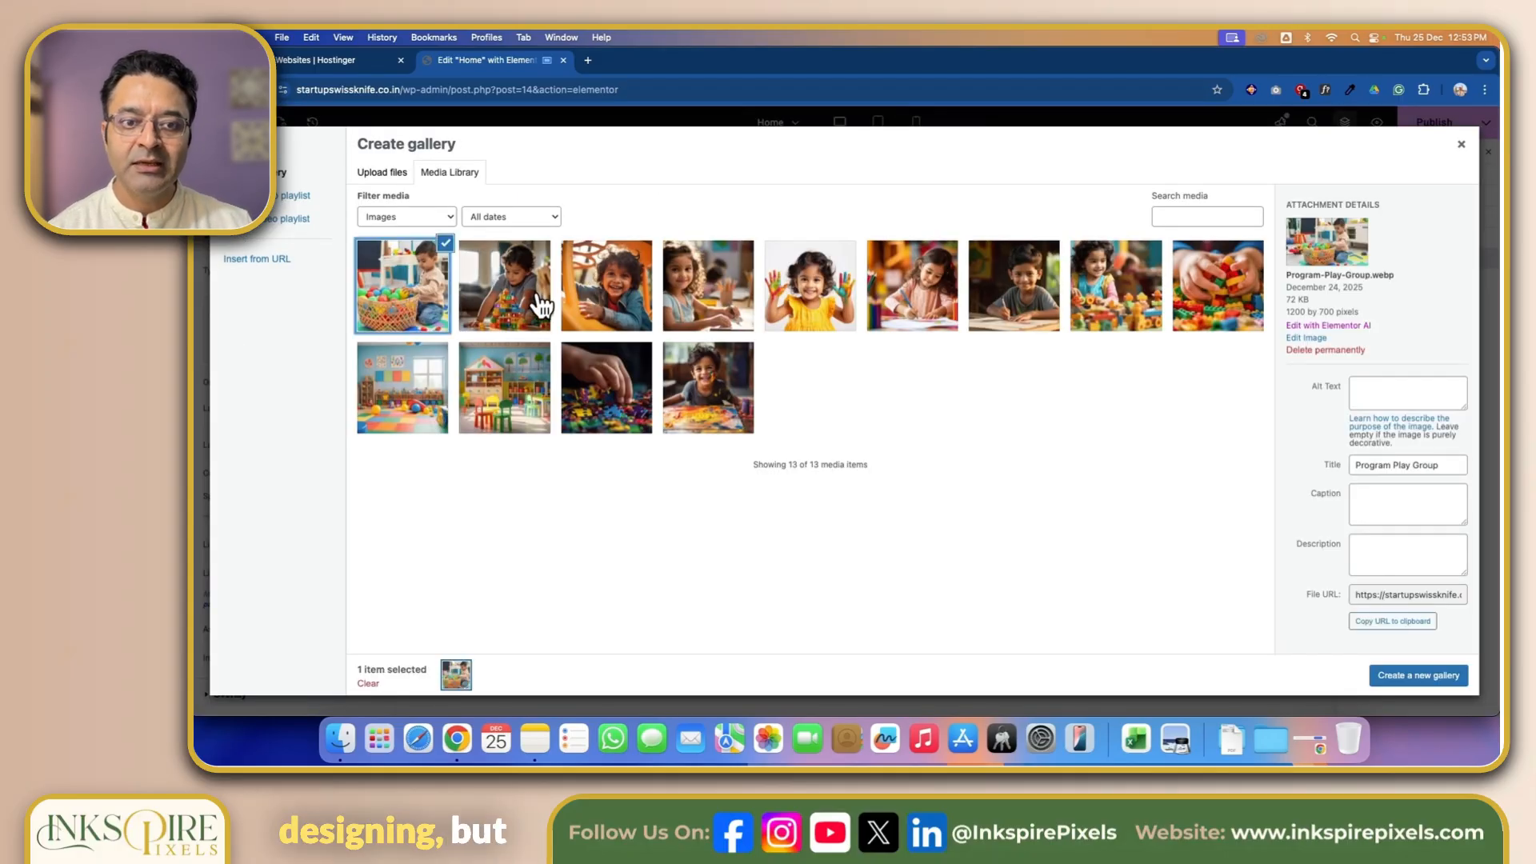
{"action": "left_click", "coordinate": [534, 304]}
{"action": "left_click", "coordinate": [600, 310]}
{"action": "left_click", "coordinate": [708, 304]}
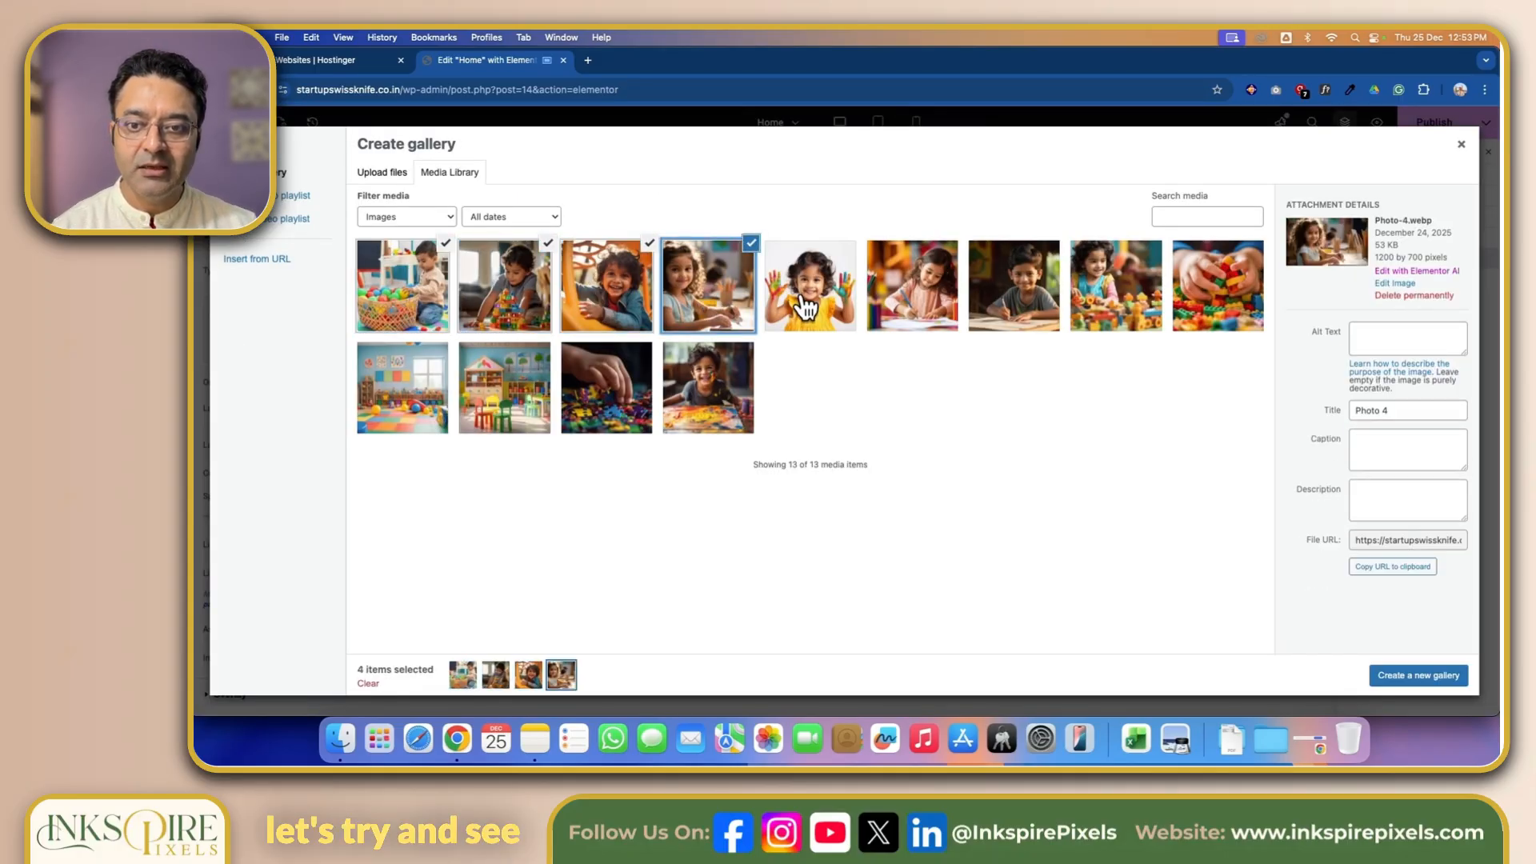
{"action": "left_click", "coordinate": [808, 303]}
{"action": "left_click", "coordinate": [908, 303]}
{"action": "left_click", "coordinate": [1017, 305]}
{"action": "left_click", "coordinate": [1111, 316]}
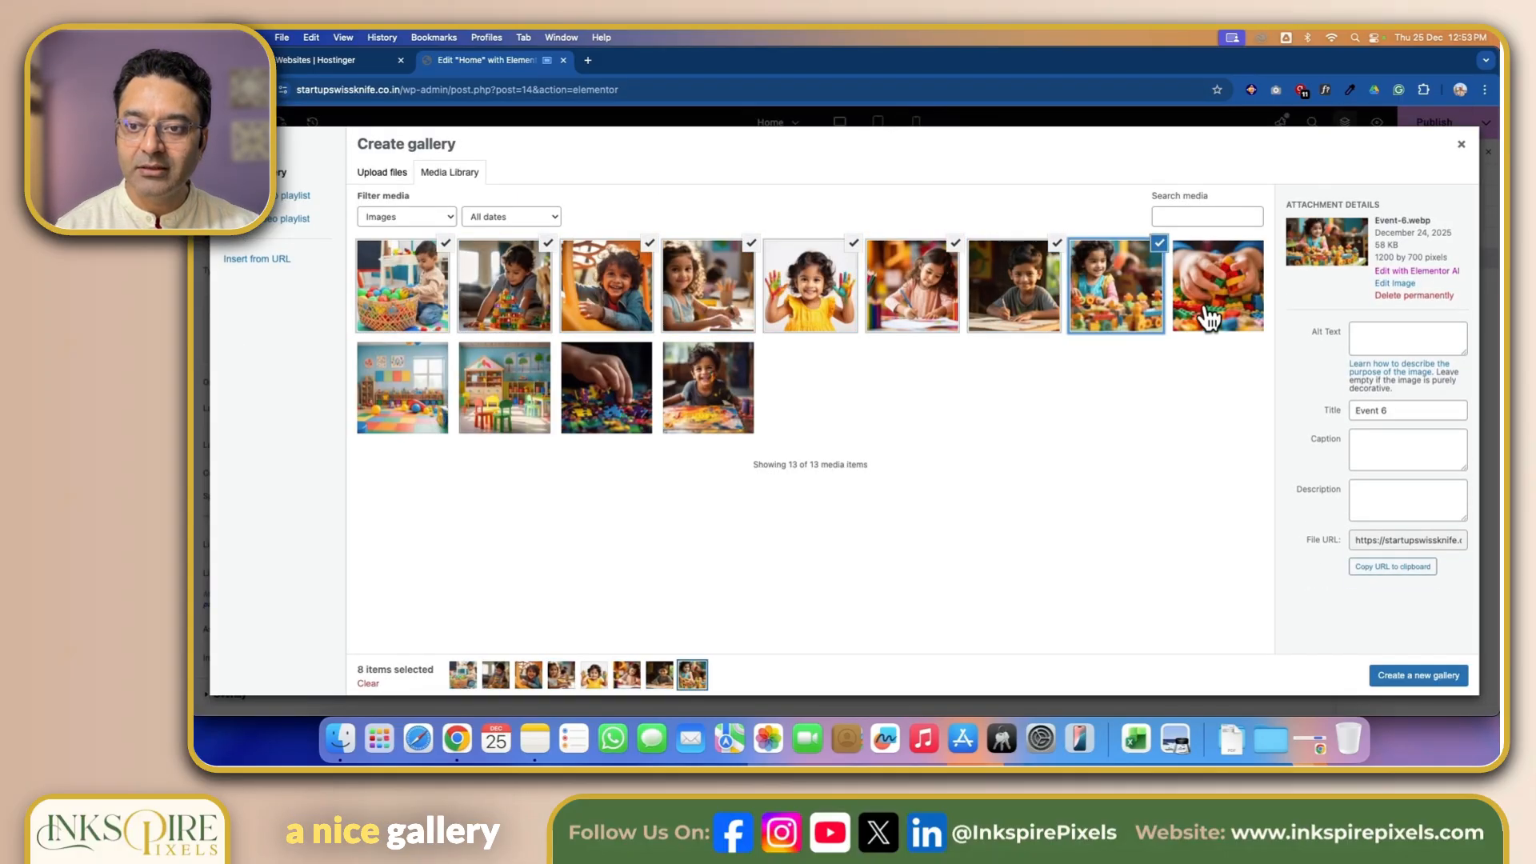
{"action": "left_click", "coordinate": [1210, 320]}
{"action": "left_click", "coordinate": [1420, 677]}
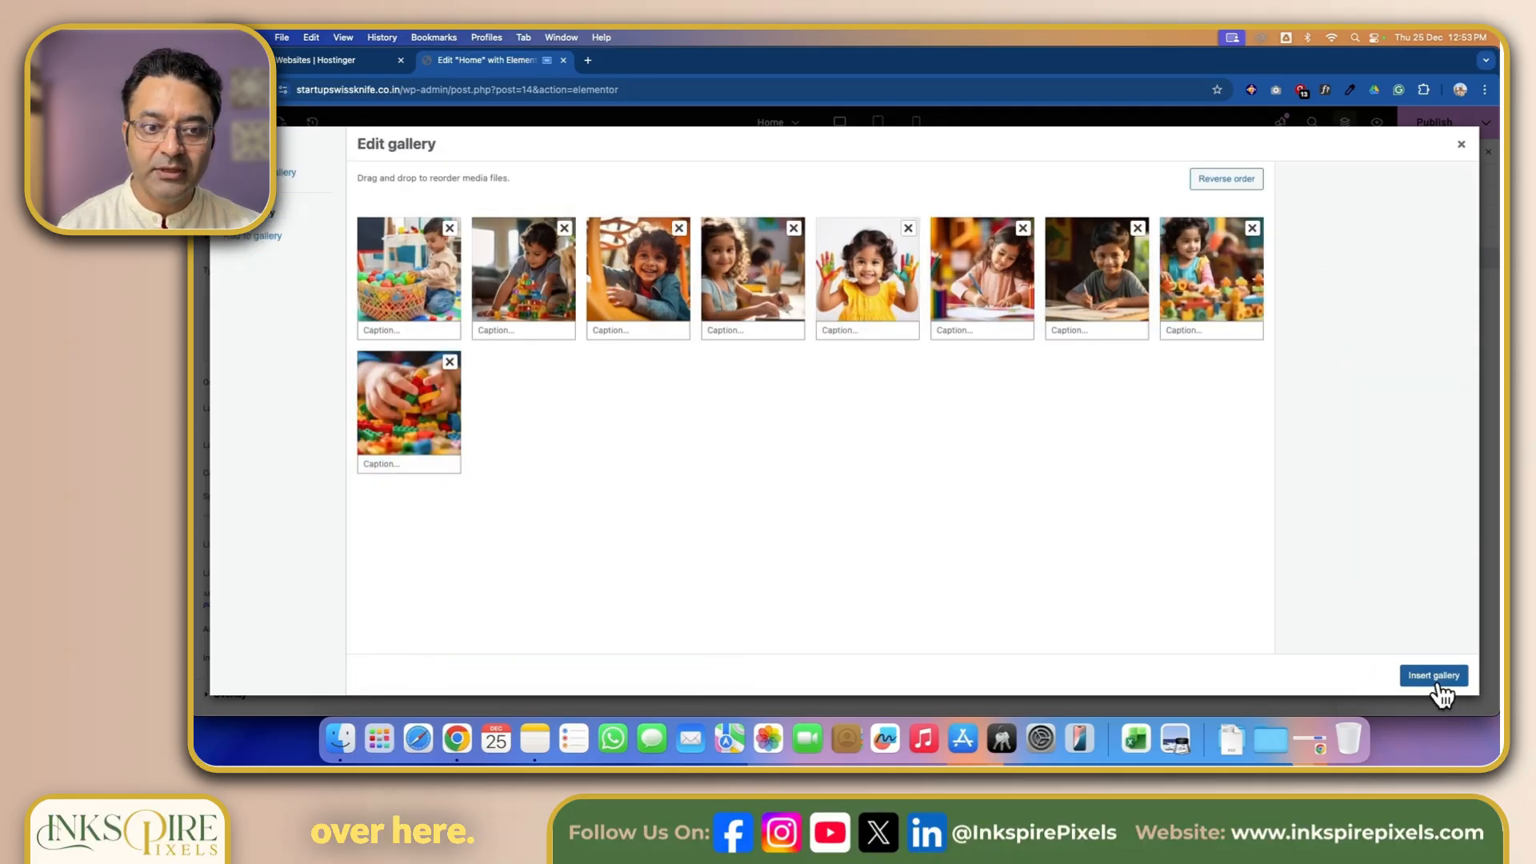
{"action": "left_click", "coordinate": [1436, 681]}
Review the inserted gallery and its layout settings, and preview the first image in the lightbox.
{"action": "scroll", "coordinate": [928, 512], "scroll_direction": "up", "scroll_amount": 3}
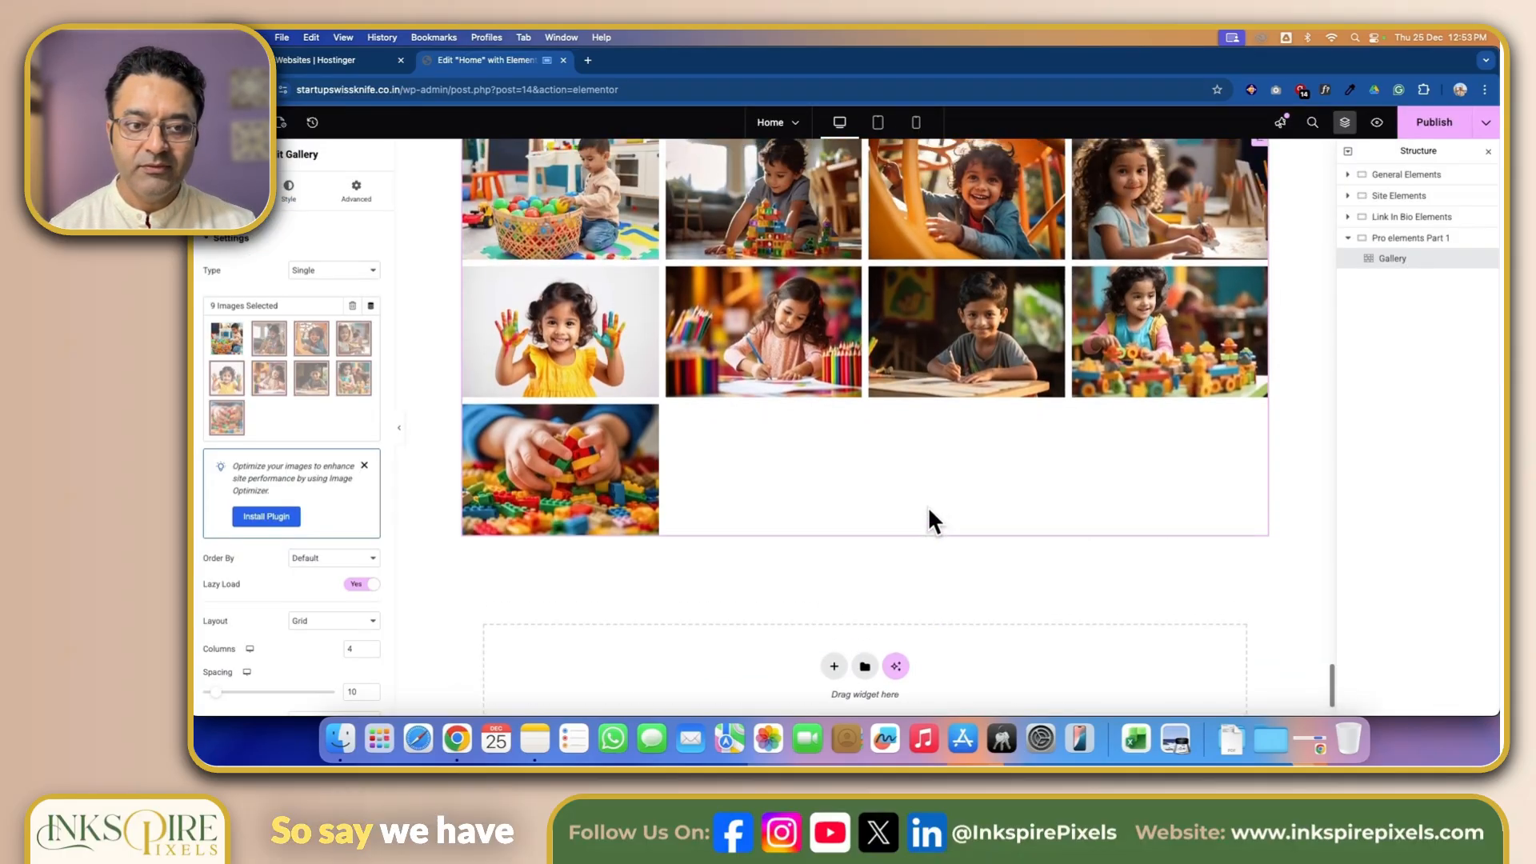
{"action": "scroll", "coordinate": [930, 512], "scroll_direction": "up", "scroll_amount": 2}
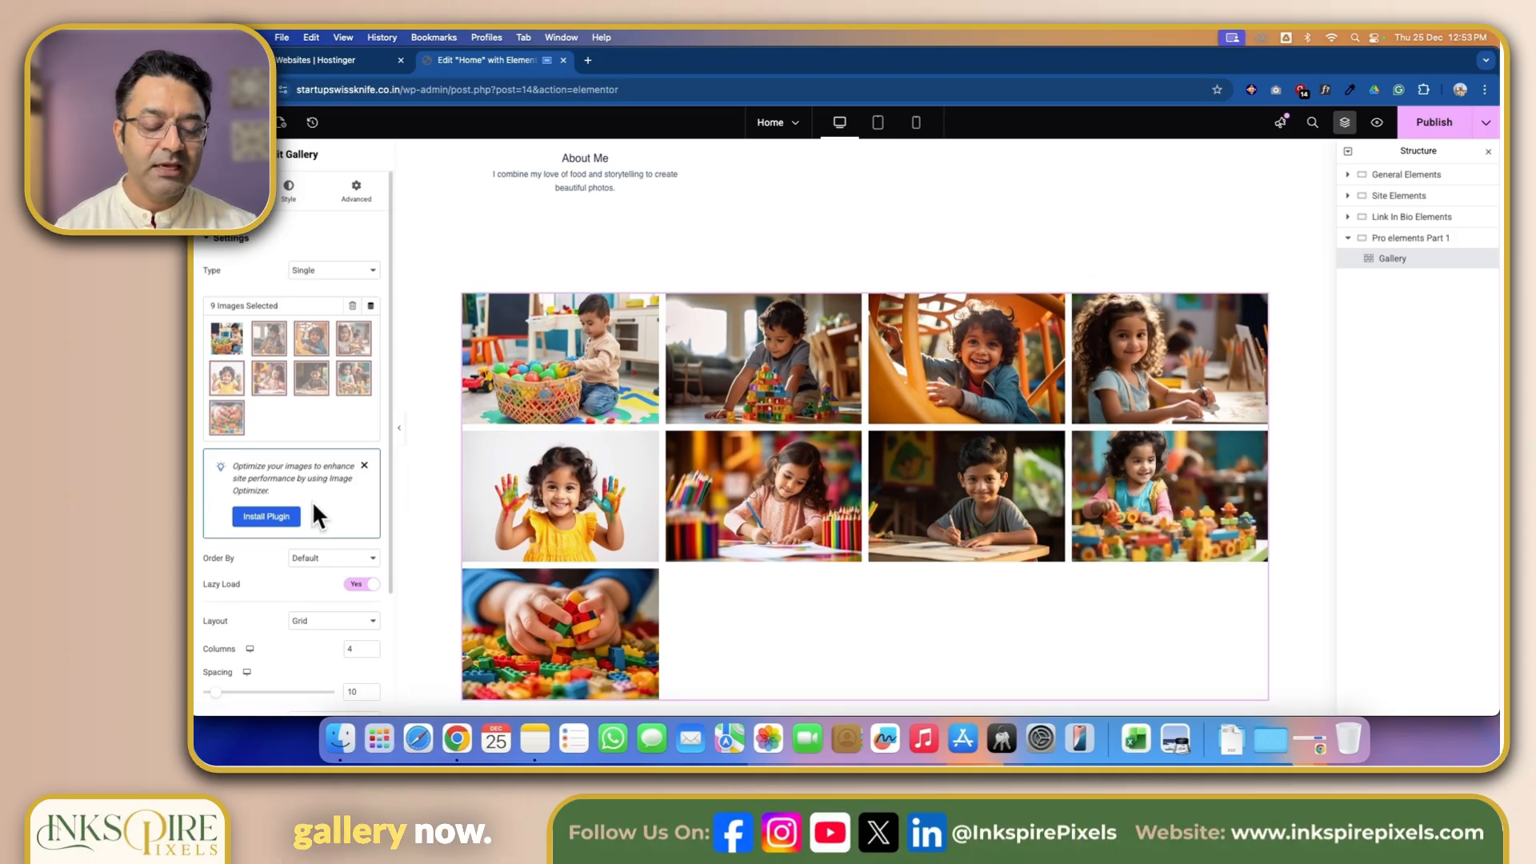
{"action": "scroll", "coordinate": [313, 510], "scroll_direction": "down", "scroll_amount": 3}
{"action": "scroll", "coordinate": [311, 498], "scroll_direction": "down", "scroll_amount": 2}
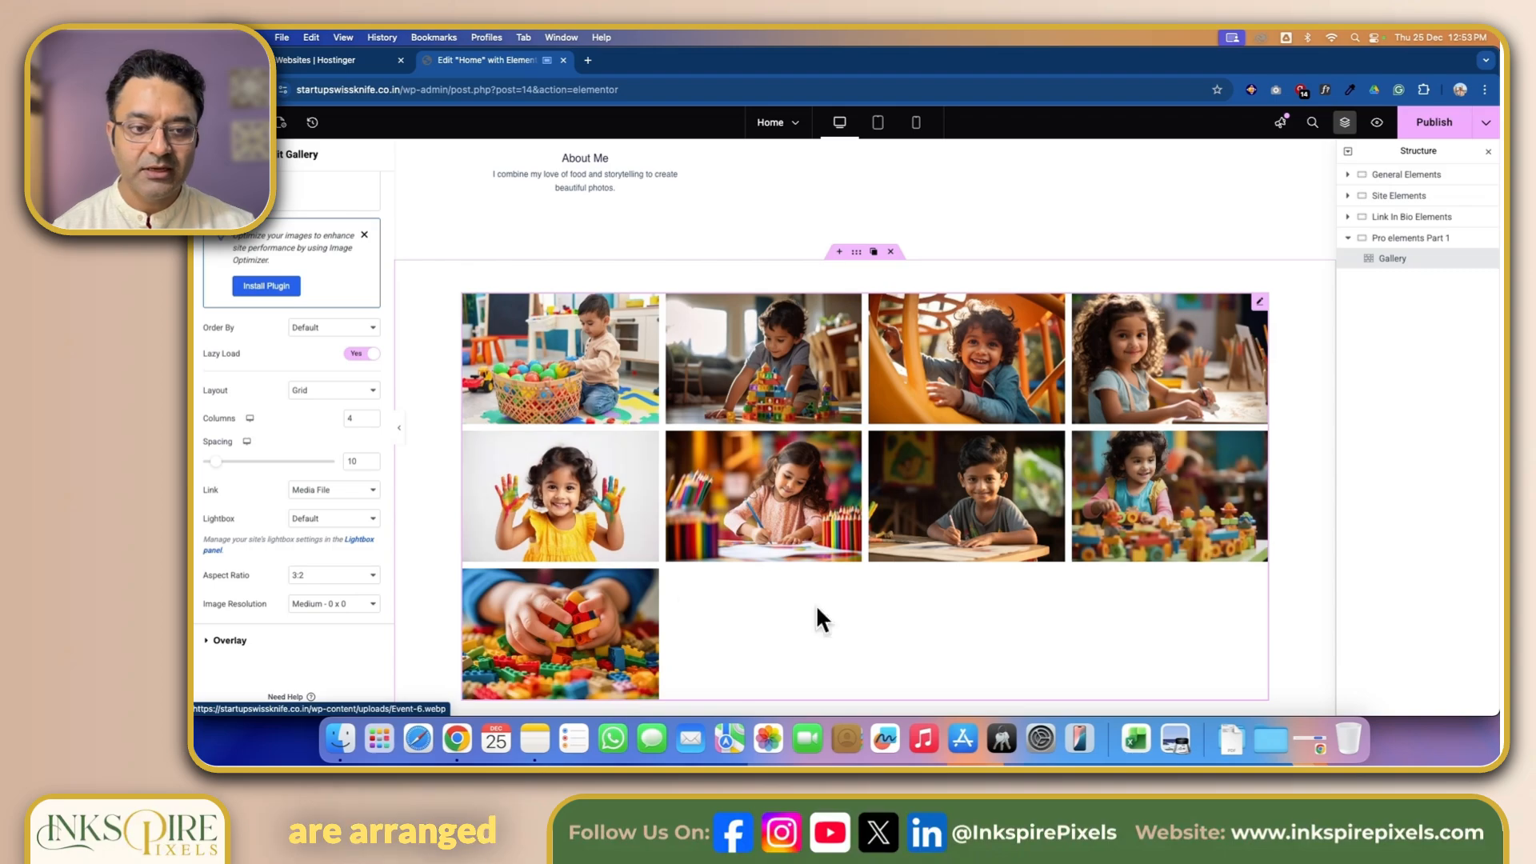
{"action": "scroll", "coordinate": [302, 591], "scroll_direction": "down", "scroll_amount": 1}
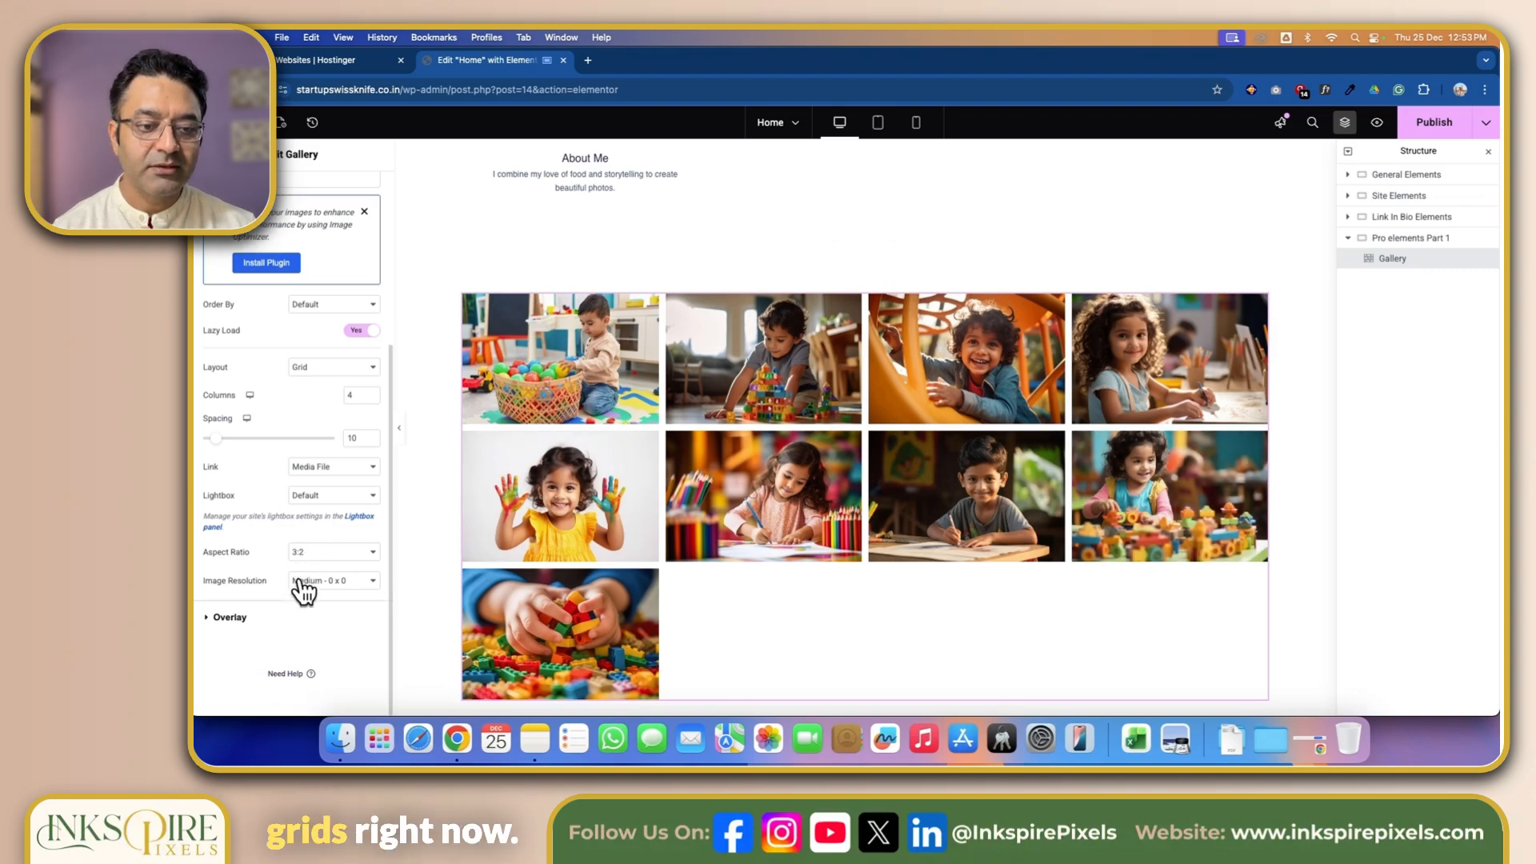
{"action": "left_click", "coordinate": [579, 377]}
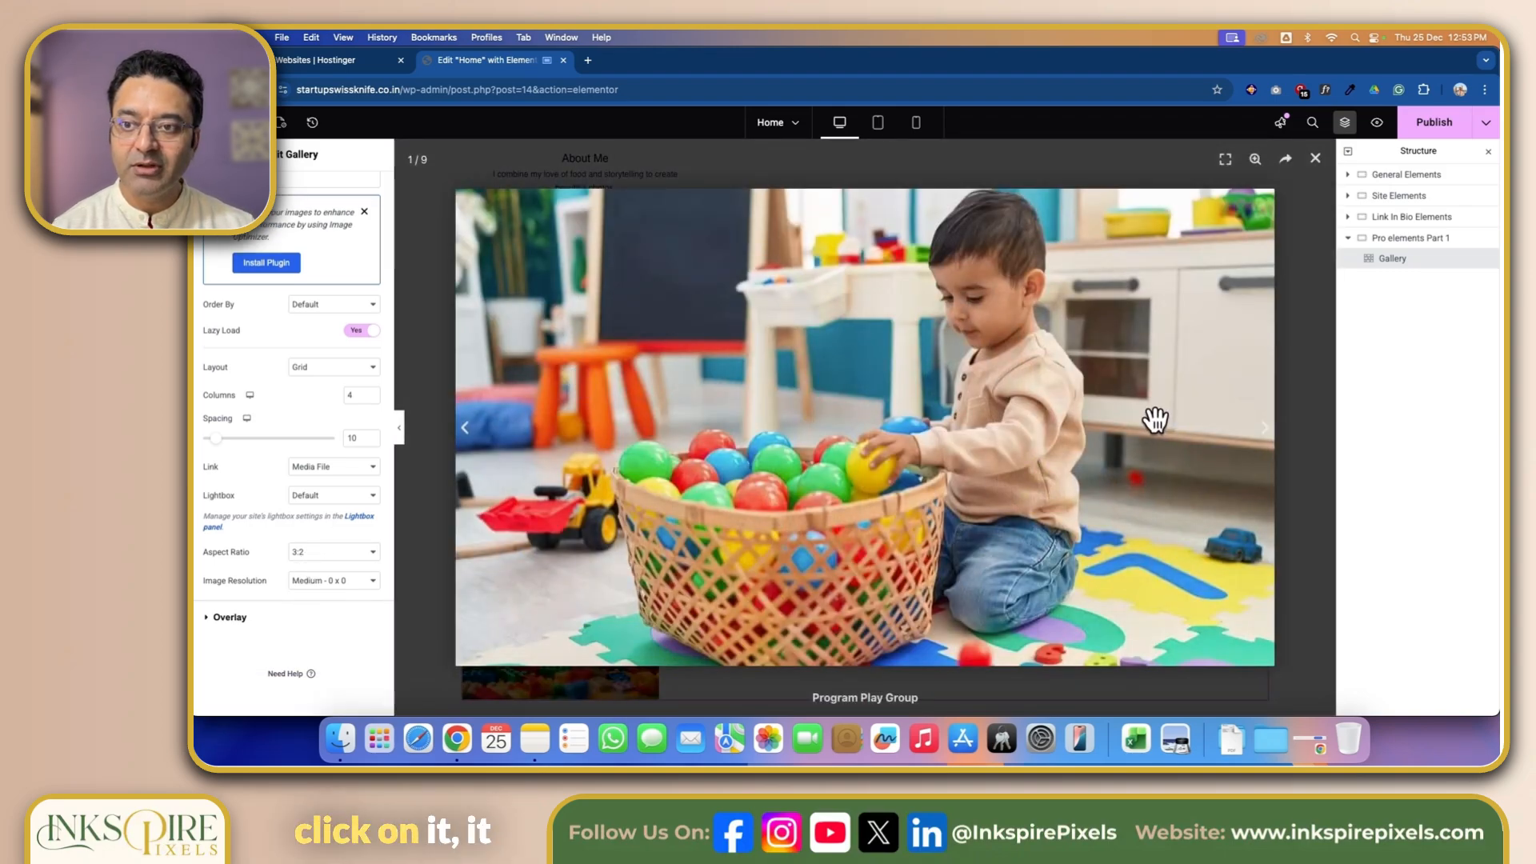
{"action": "left_click", "coordinate": [1315, 158]}
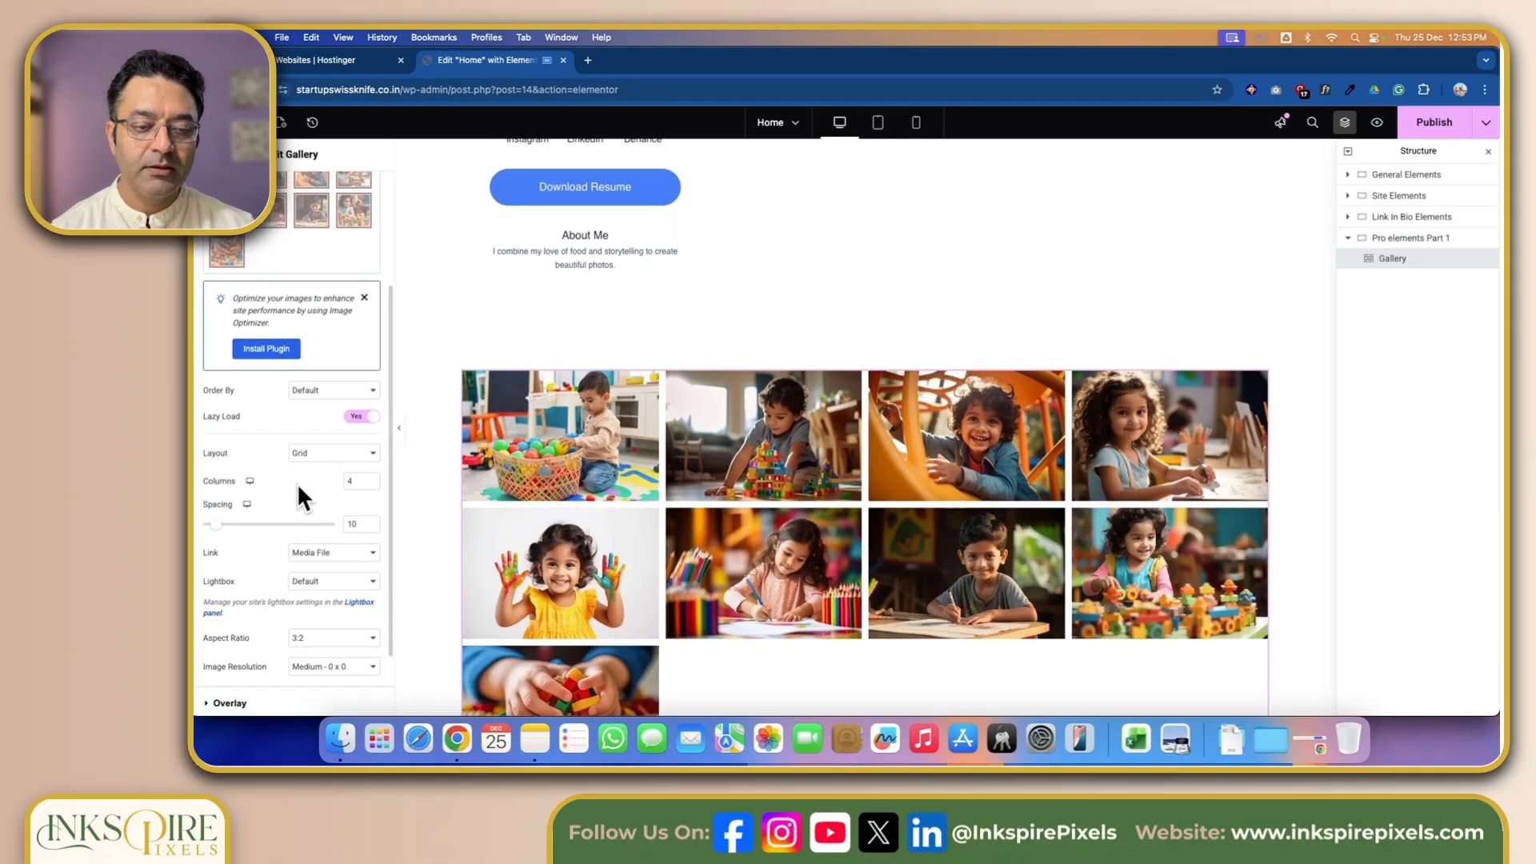
Examine the gallery's spacing, Link, Lightbox and Overlay content options.
{"action": "scroll", "coordinate": [296, 482], "scroll_direction": "up", "scroll_amount": 1}
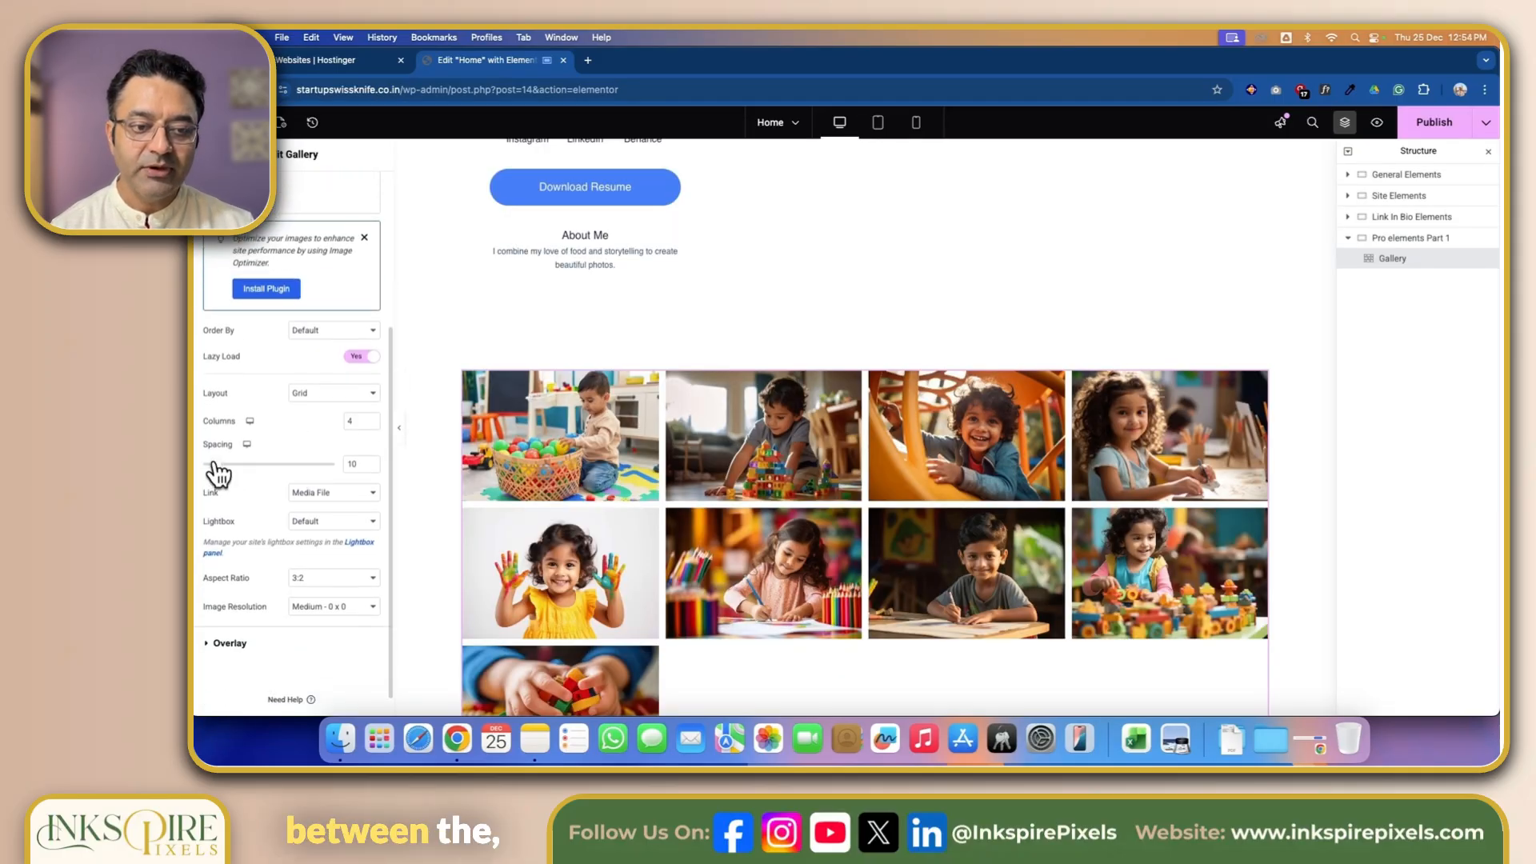
{"action": "scroll", "coordinate": [266, 493], "scroll_direction": "down", "scroll_amount": 1}
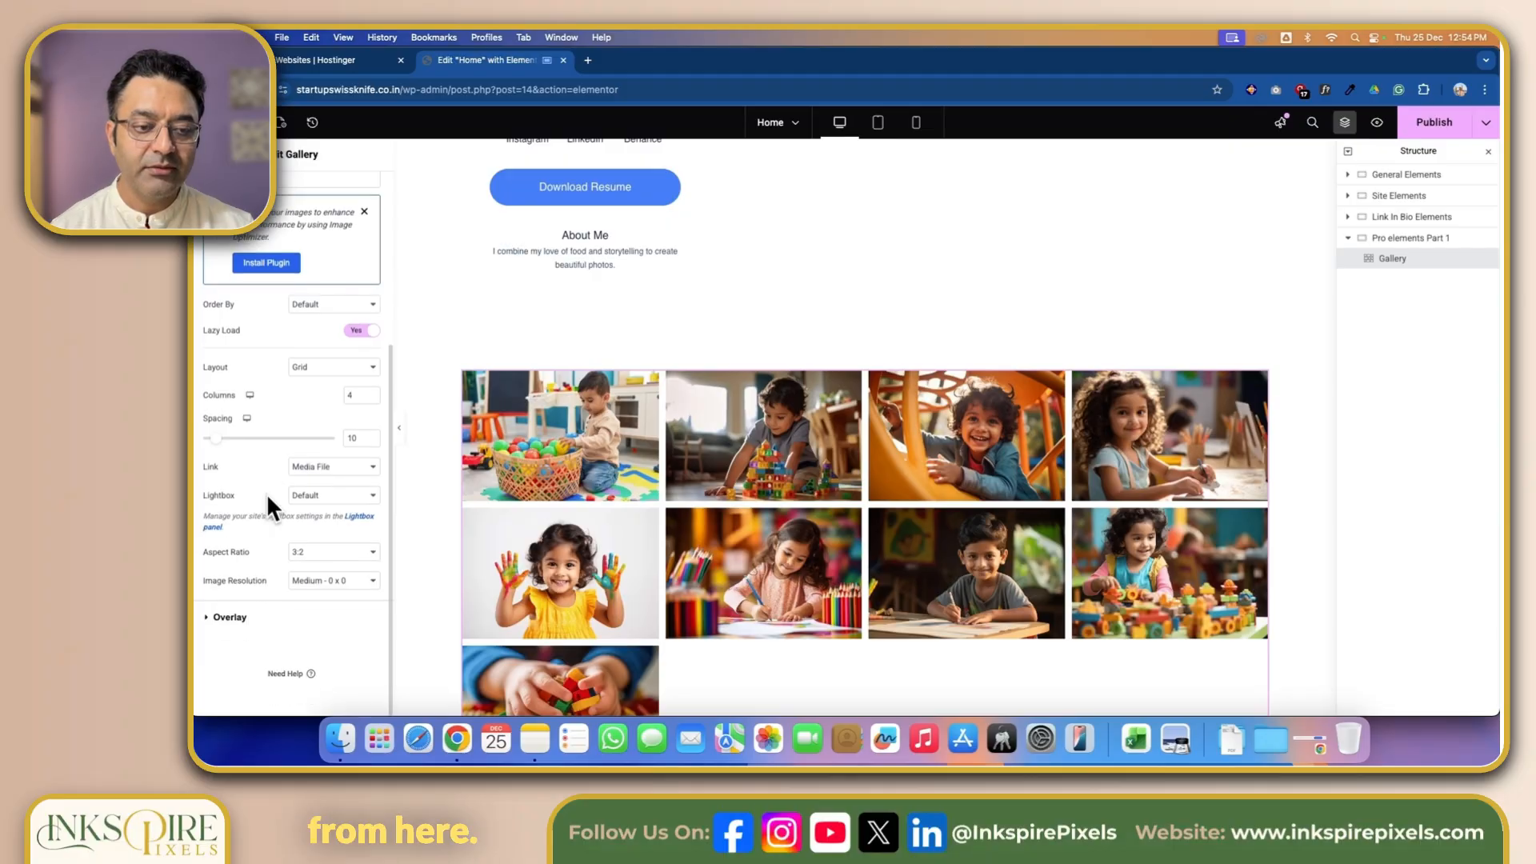
{"action": "left_click", "coordinate": [367, 468]}
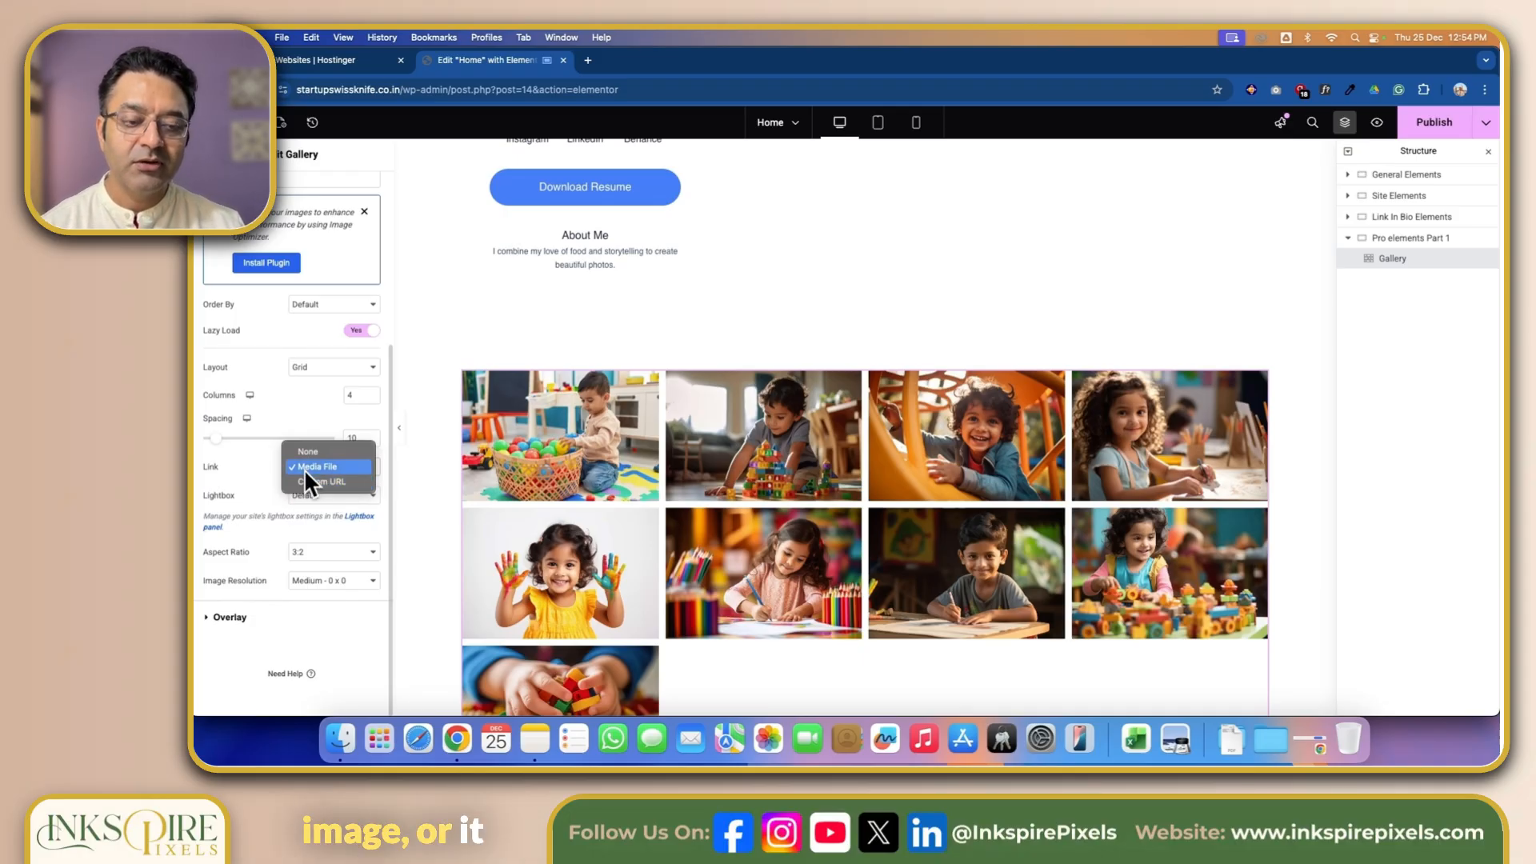
{"action": "left_click", "coordinate": [248, 467]}
{"action": "left_click", "coordinate": [341, 496]}
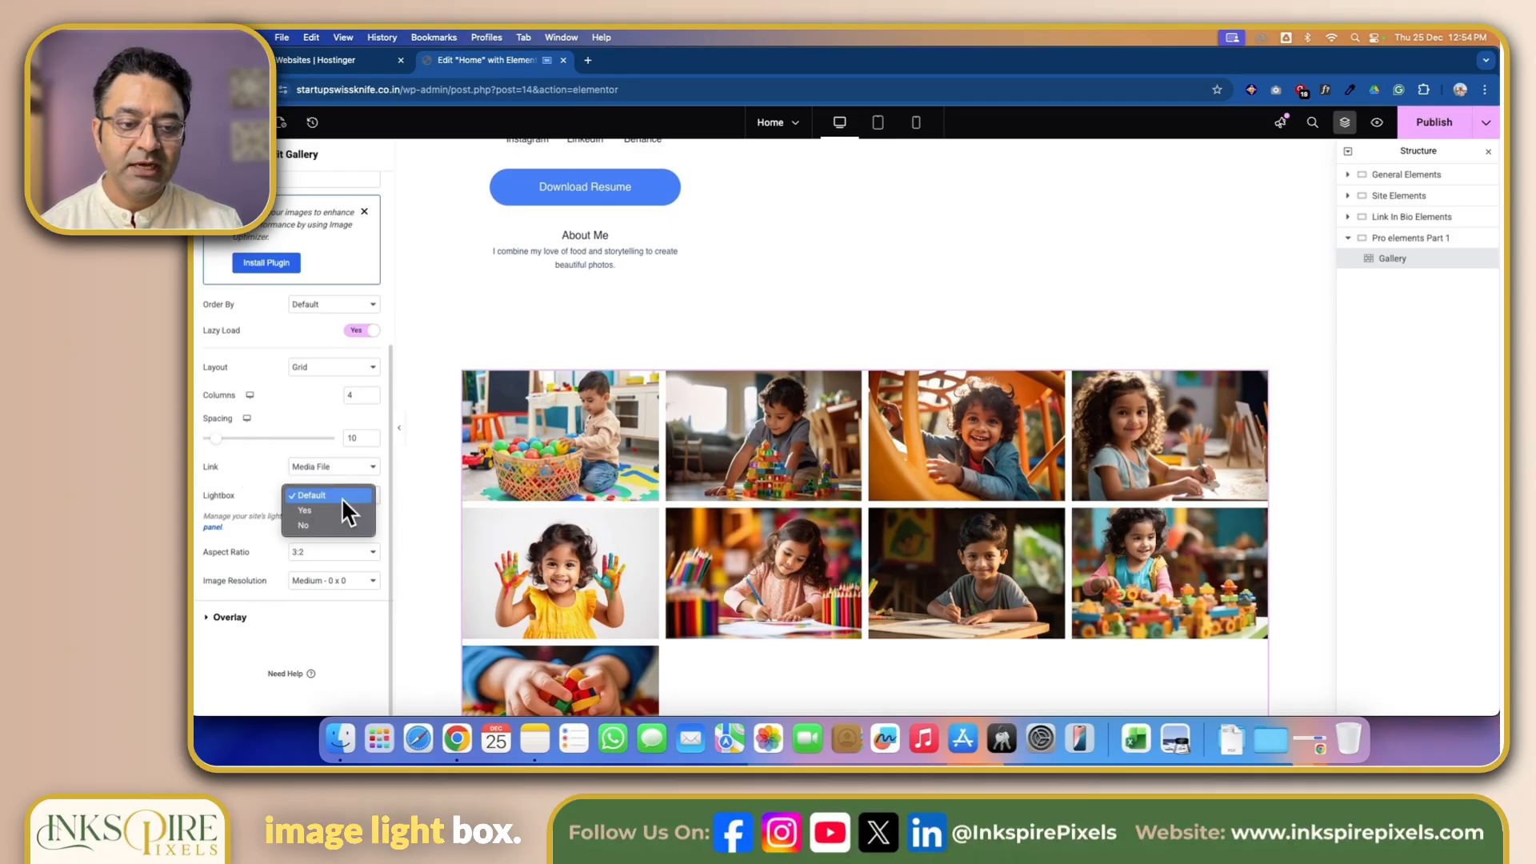
{"action": "left_click", "coordinate": [245, 490]}
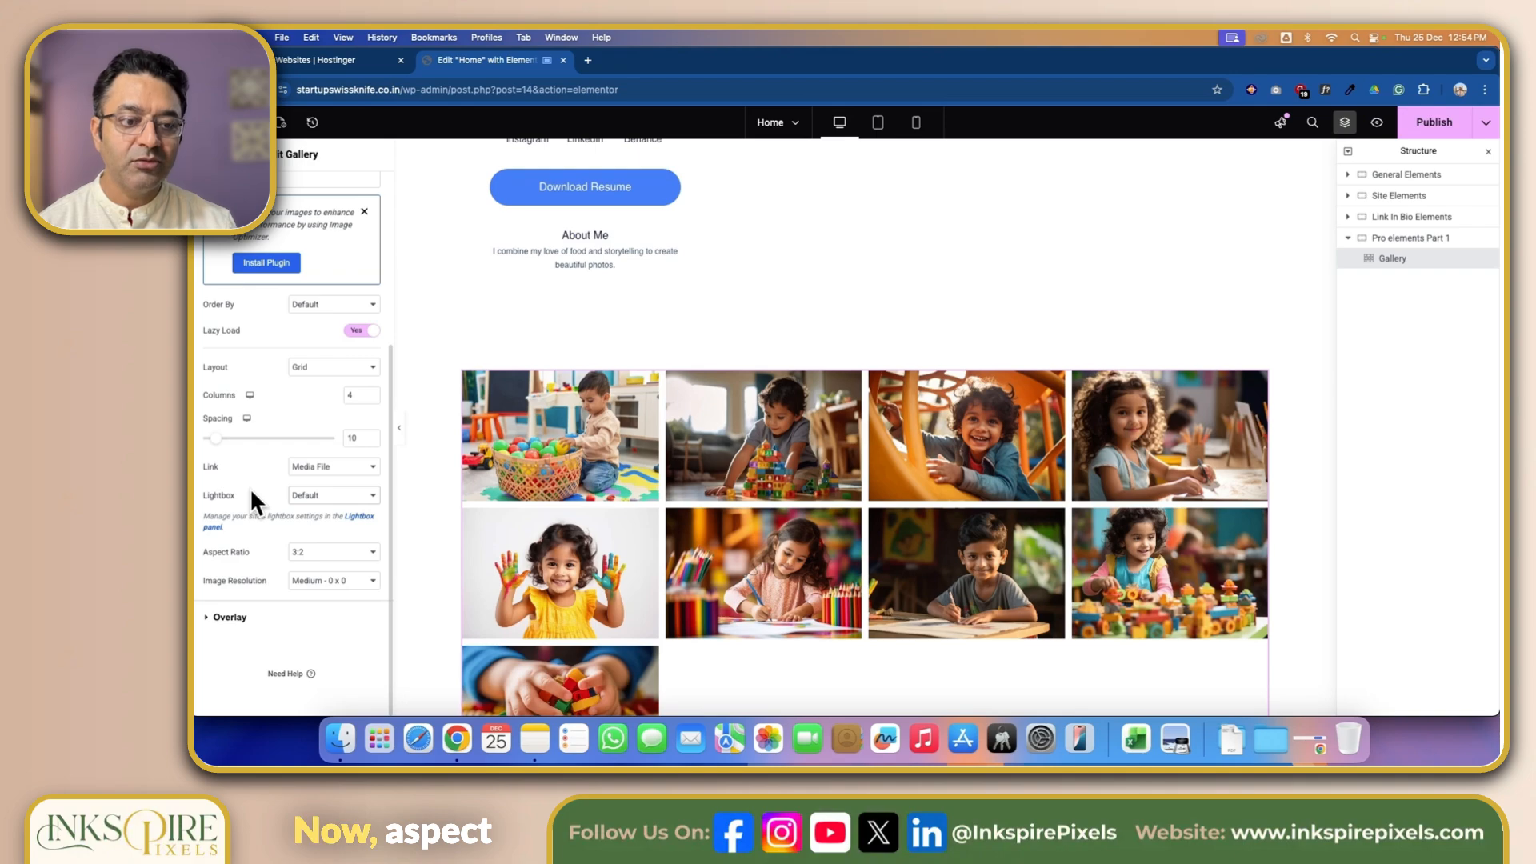
{"action": "left_click", "coordinate": [214, 617]}
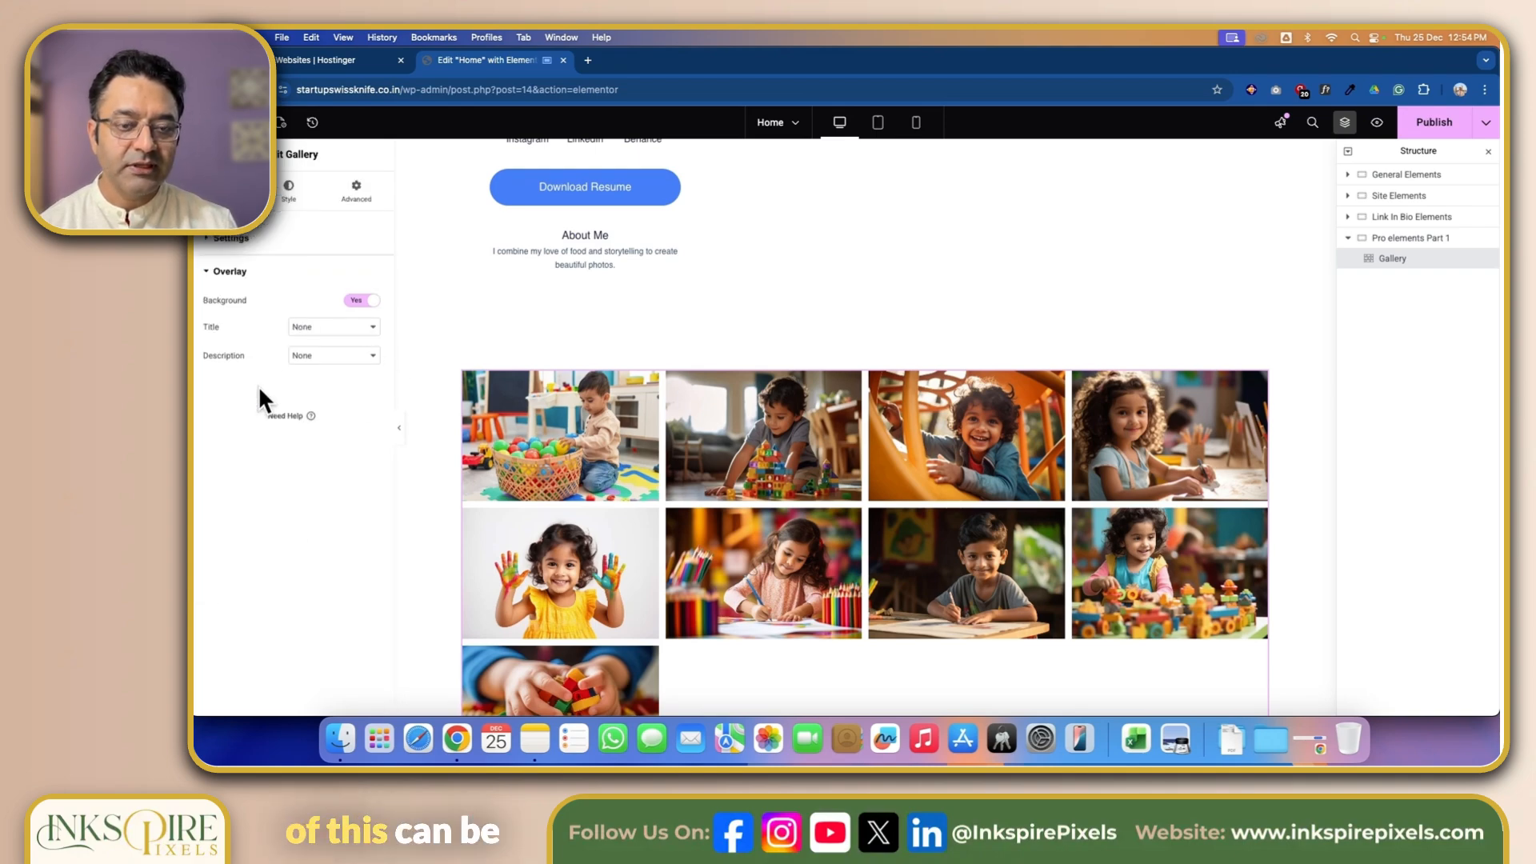
Give the gallery images a normal-state border in the global Primary color with a width of 6 px.
{"action": "left_click", "coordinate": [306, 198]}
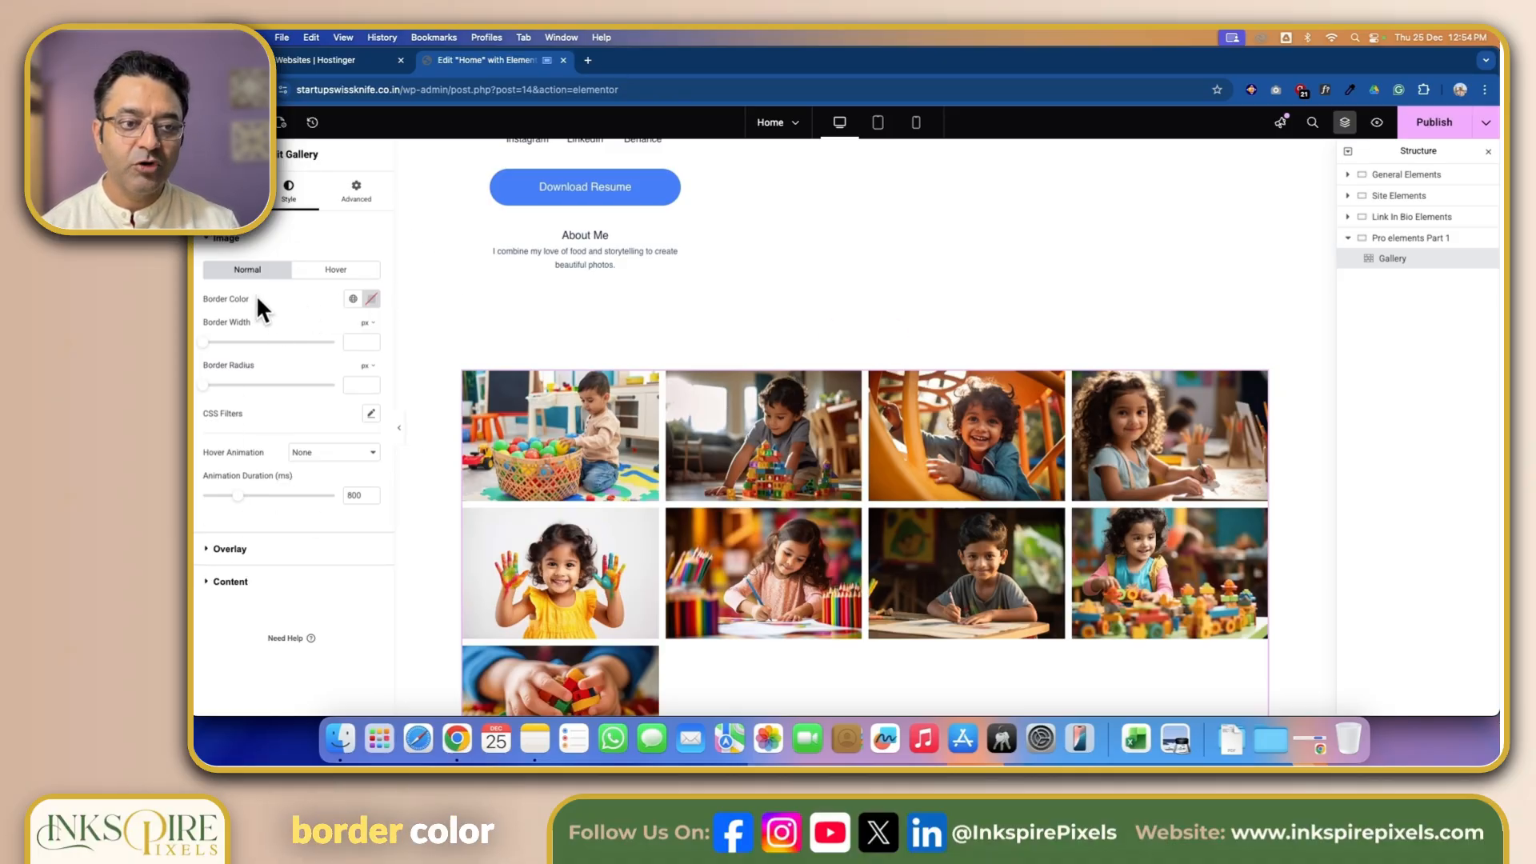
{"action": "left_click", "coordinate": [353, 299]}
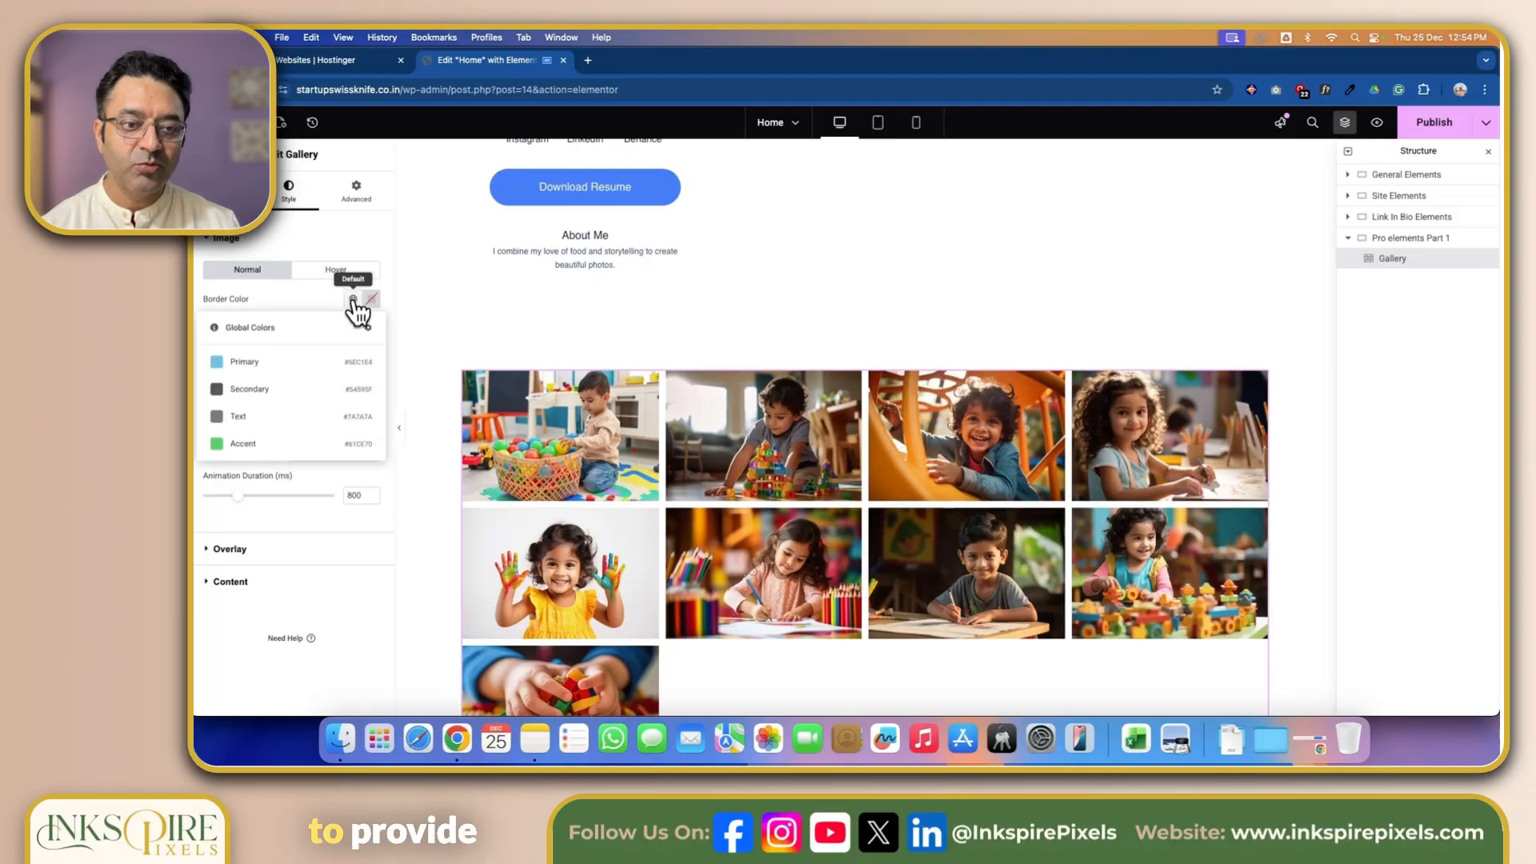
{"action": "left_click", "coordinate": [271, 361]}
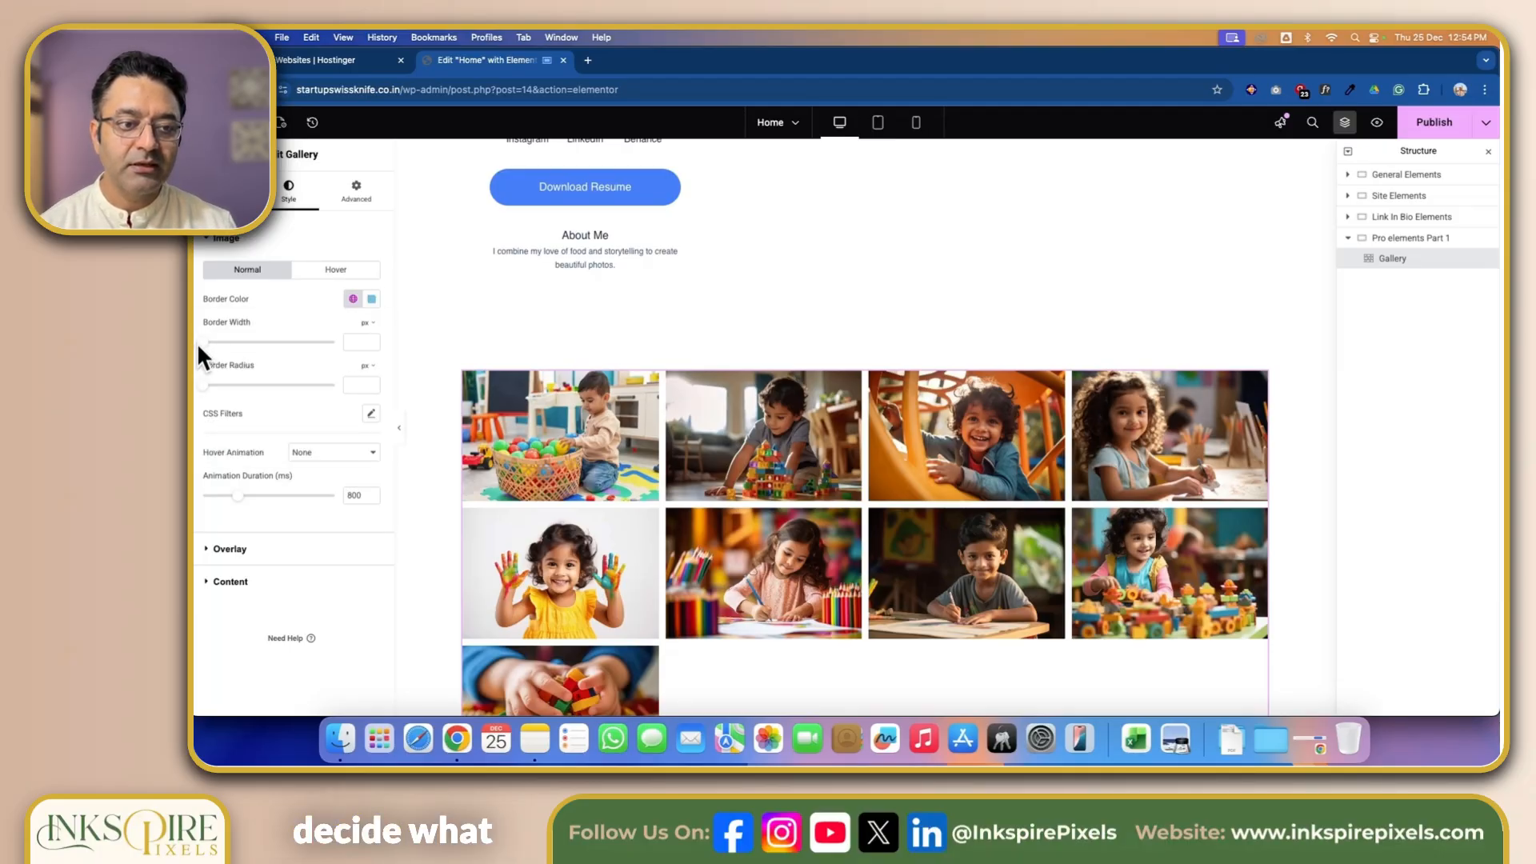
{"action": "type", "text": "1"}
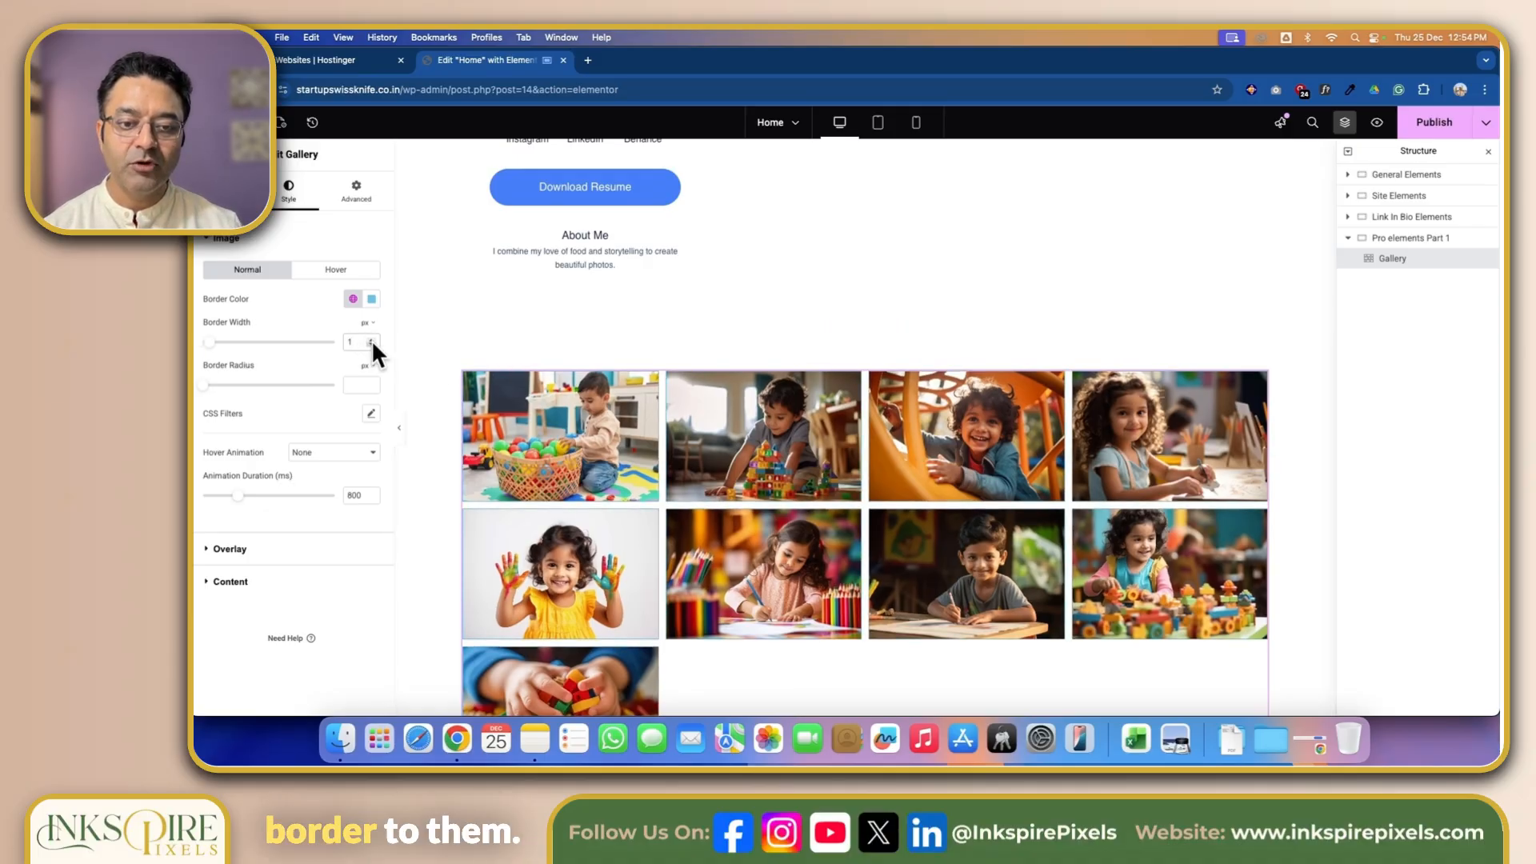
{"action": "left_click", "coordinate": [370, 345]}
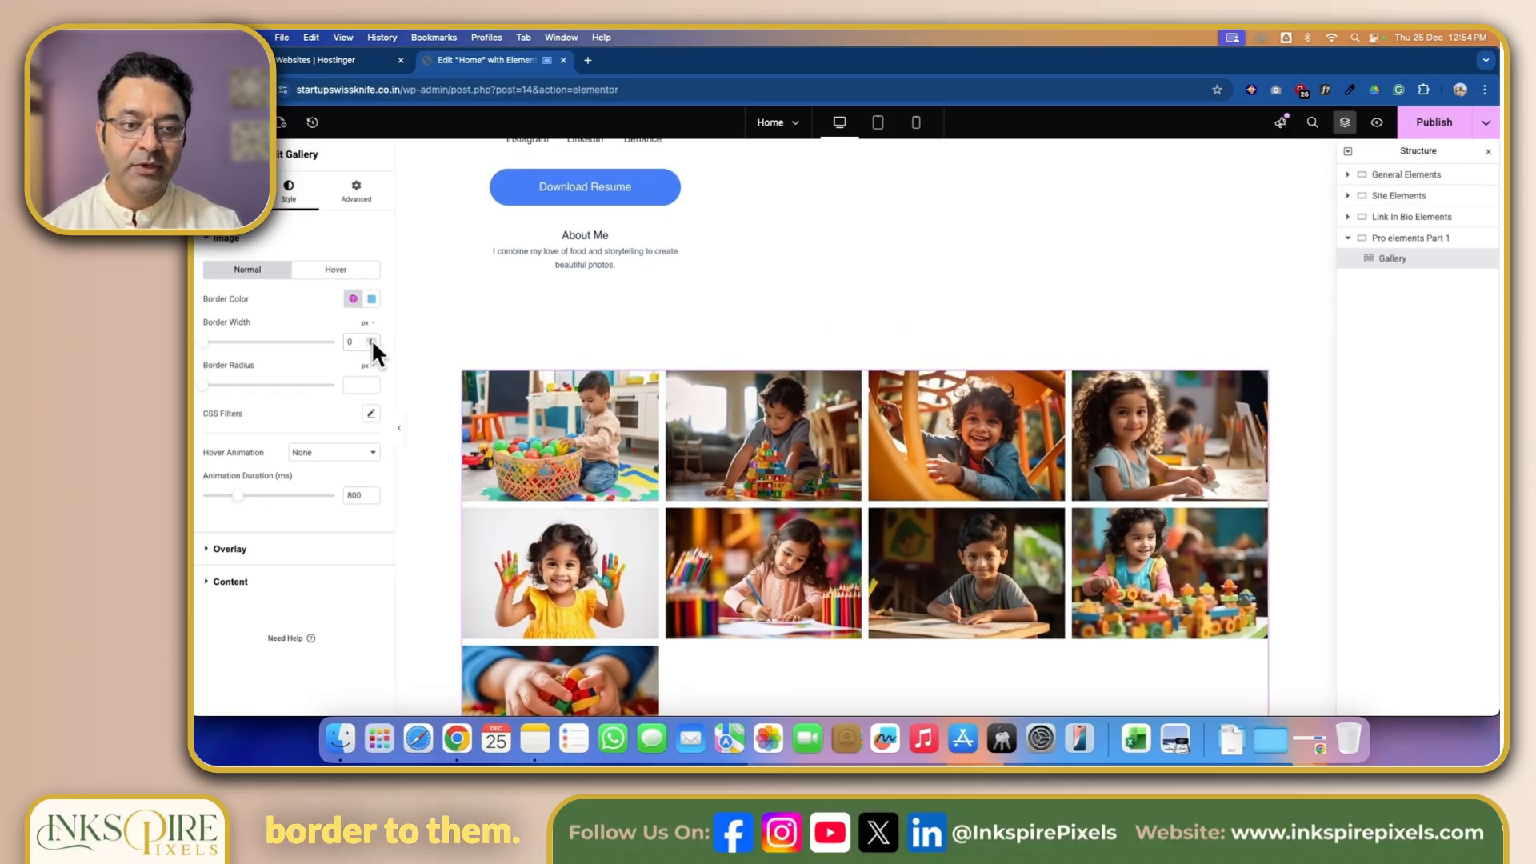
{"action": "left_click", "coordinate": [371, 339]}
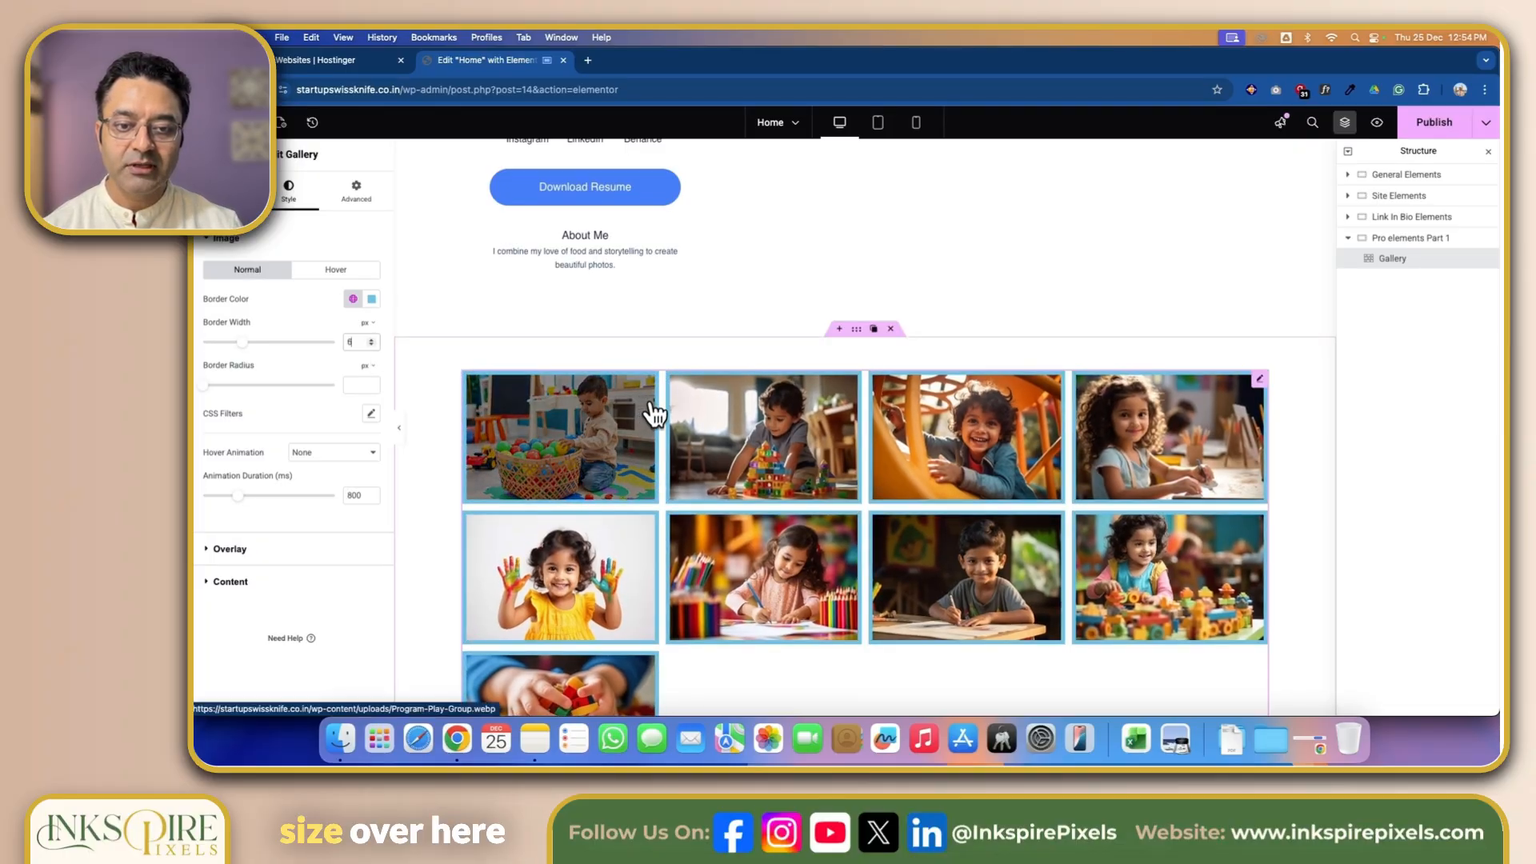
Set the images' hover-state border to the global Accent color with a 21 px border radius.
{"action": "left_click", "coordinate": [338, 270]}
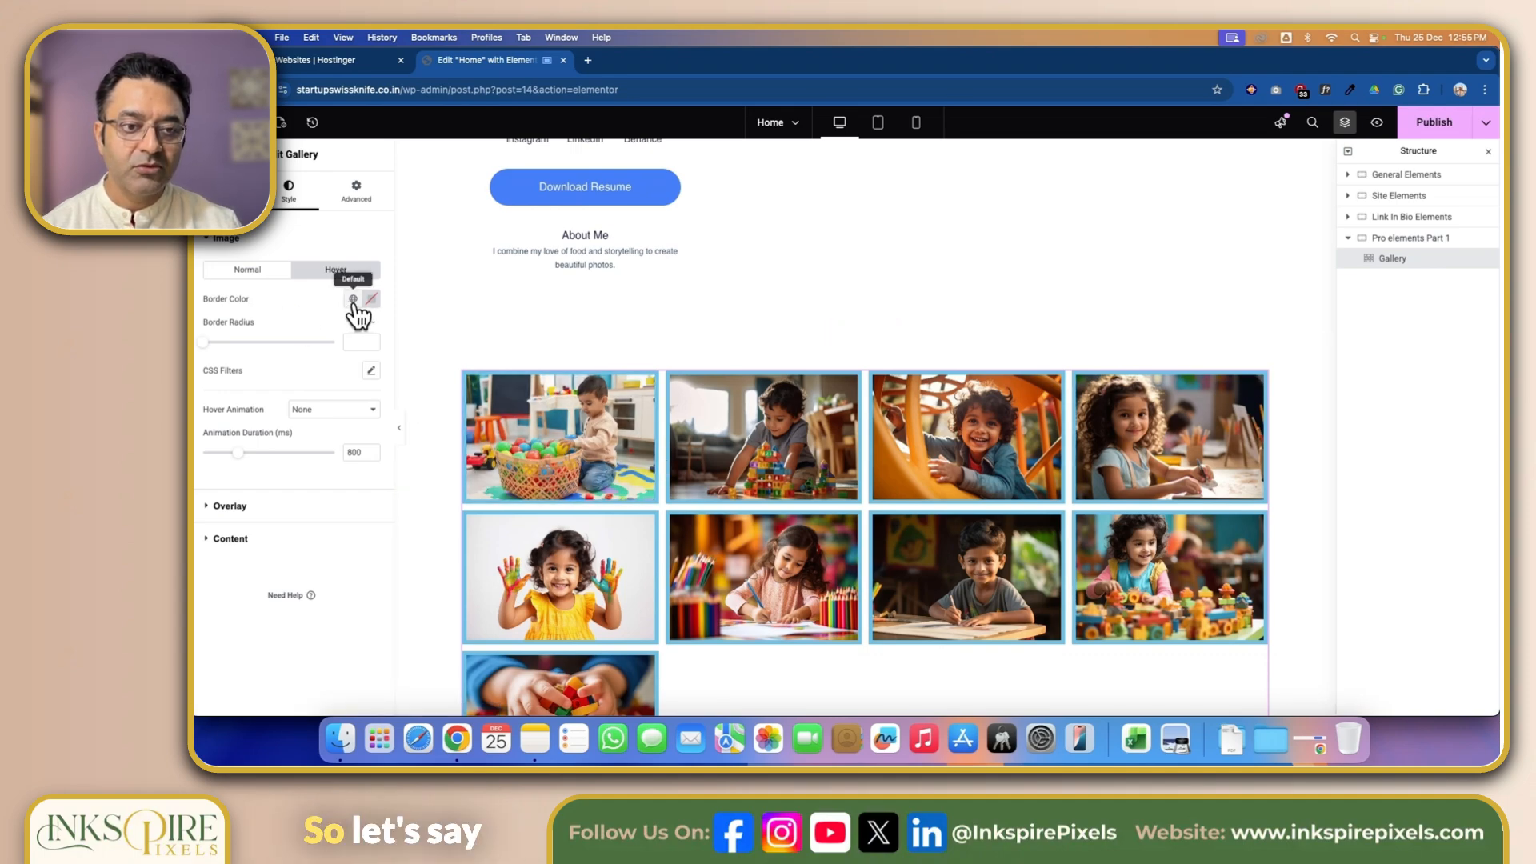
{"action": "left_click", "coordinate": [353, 300]}
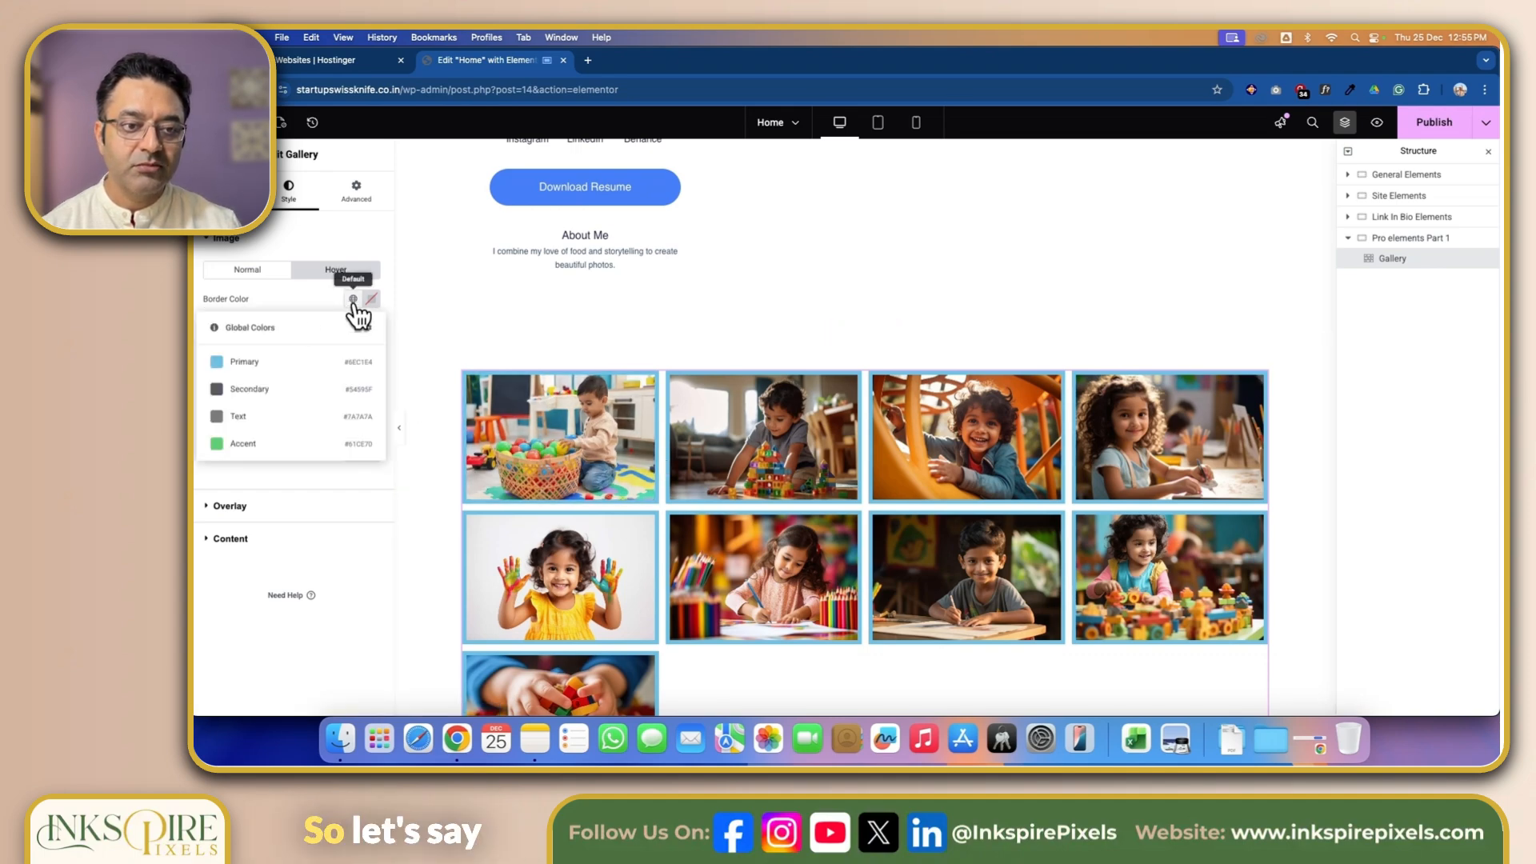
{"action": "left_click", "coordinate": [299, 442]}
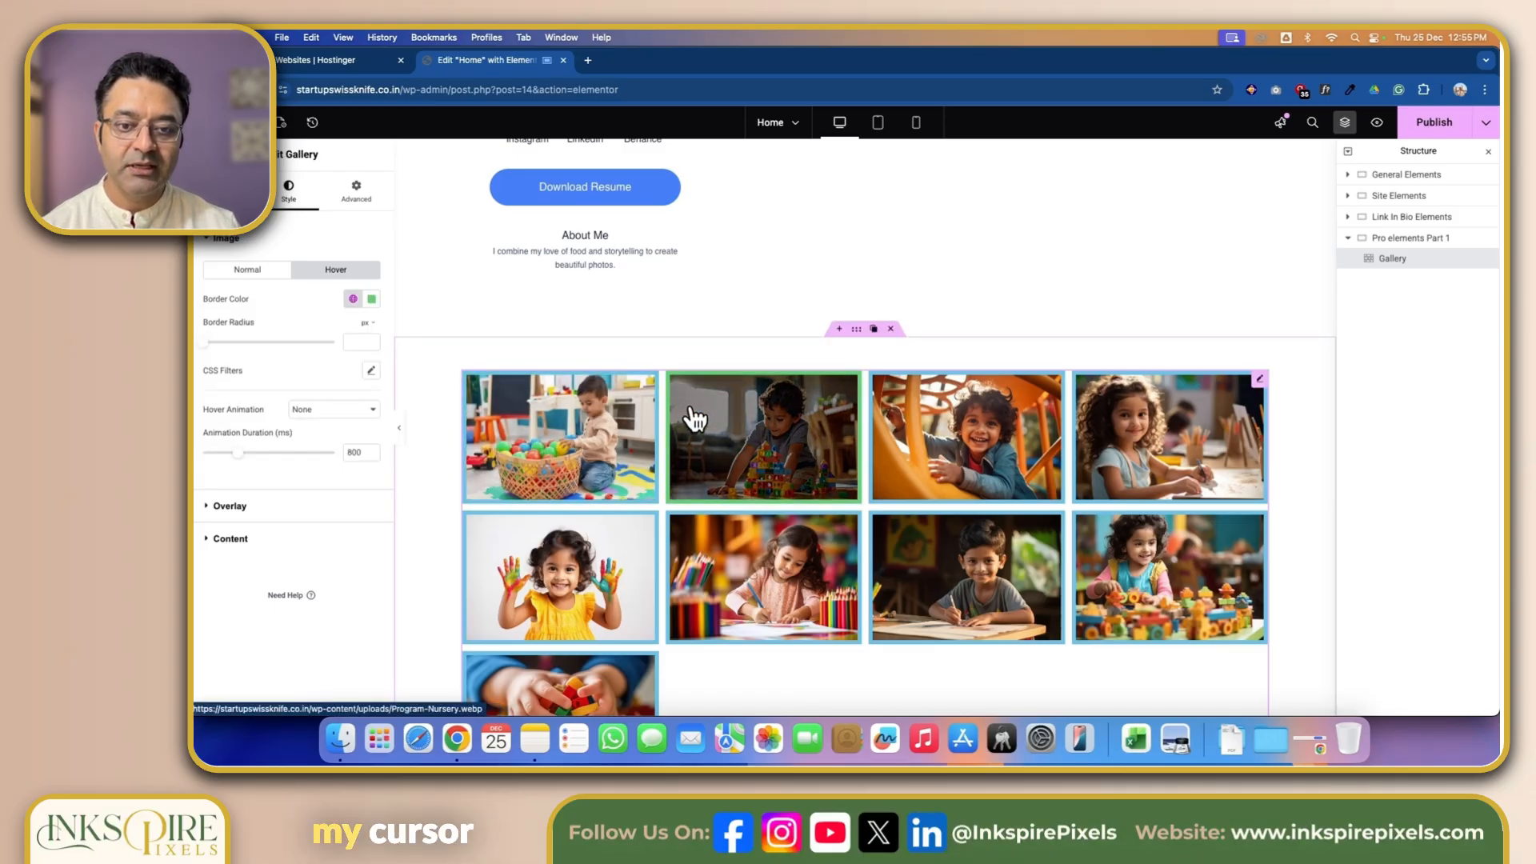
{"action": "scroll", "coordinate": [737, 424], "scroll_direction": "down", "scroll_amount": 3}
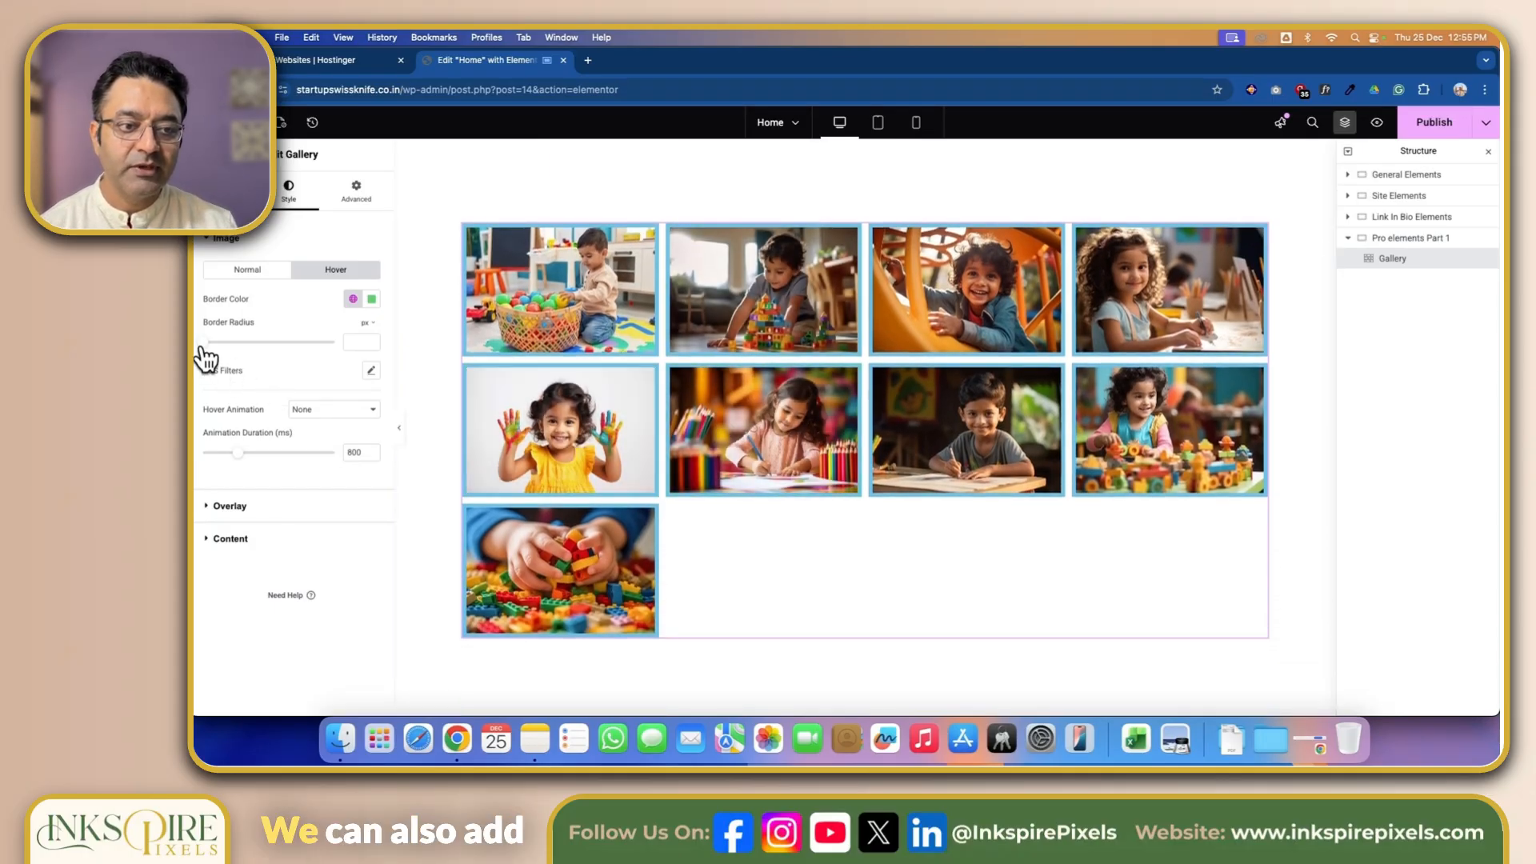
{"action": "left_click_drag", "start_coordinate": [207, 345], "coordinate": [232, 360]}
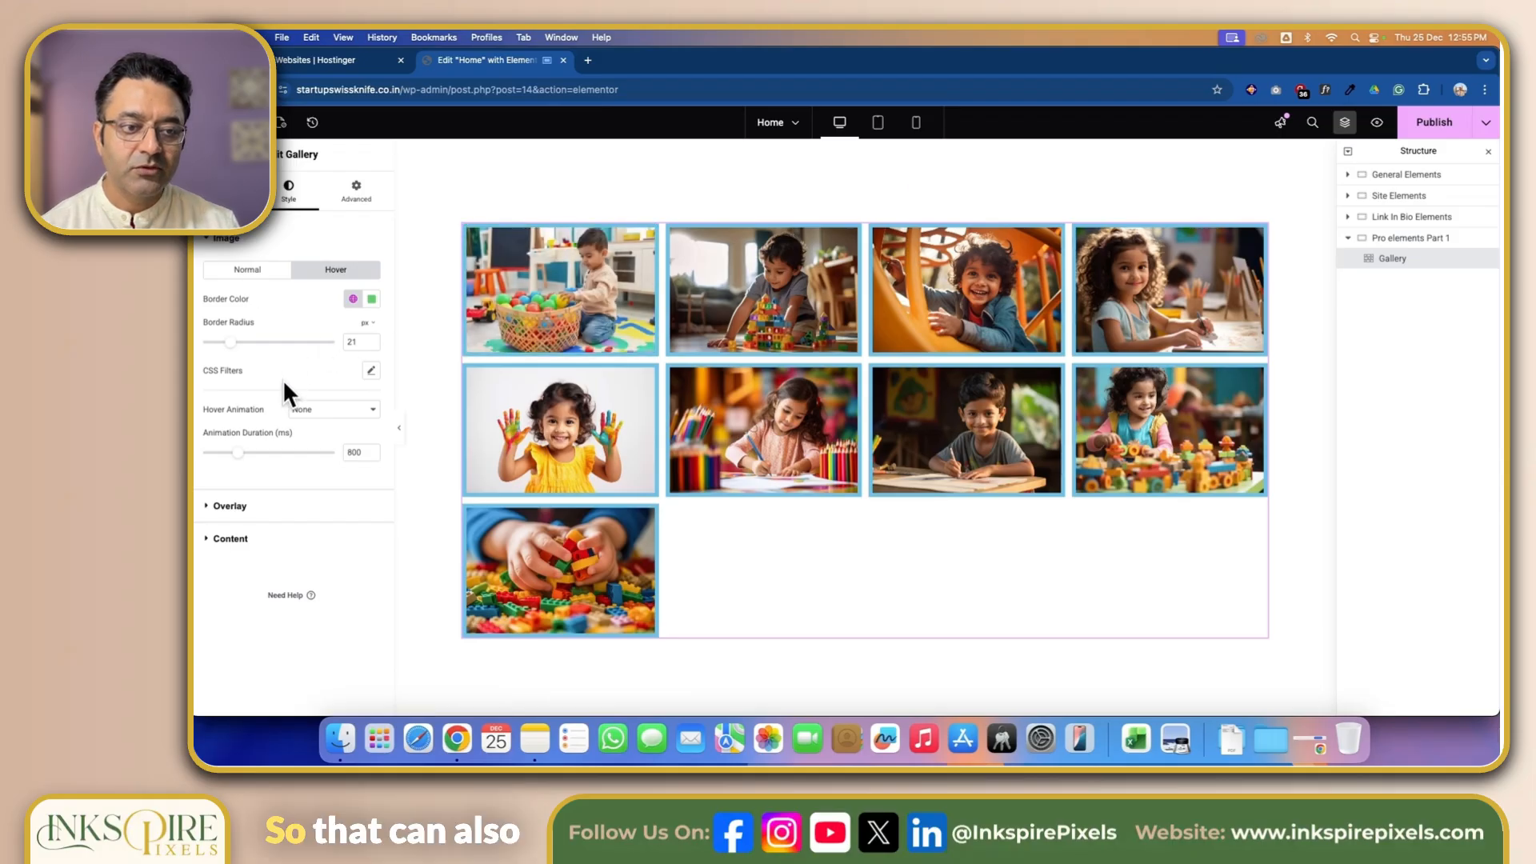
Set the images' normal-state border width to 5 px and border radius to 22 px.
{"action": "left_click", "coordinate": [248, 270]}
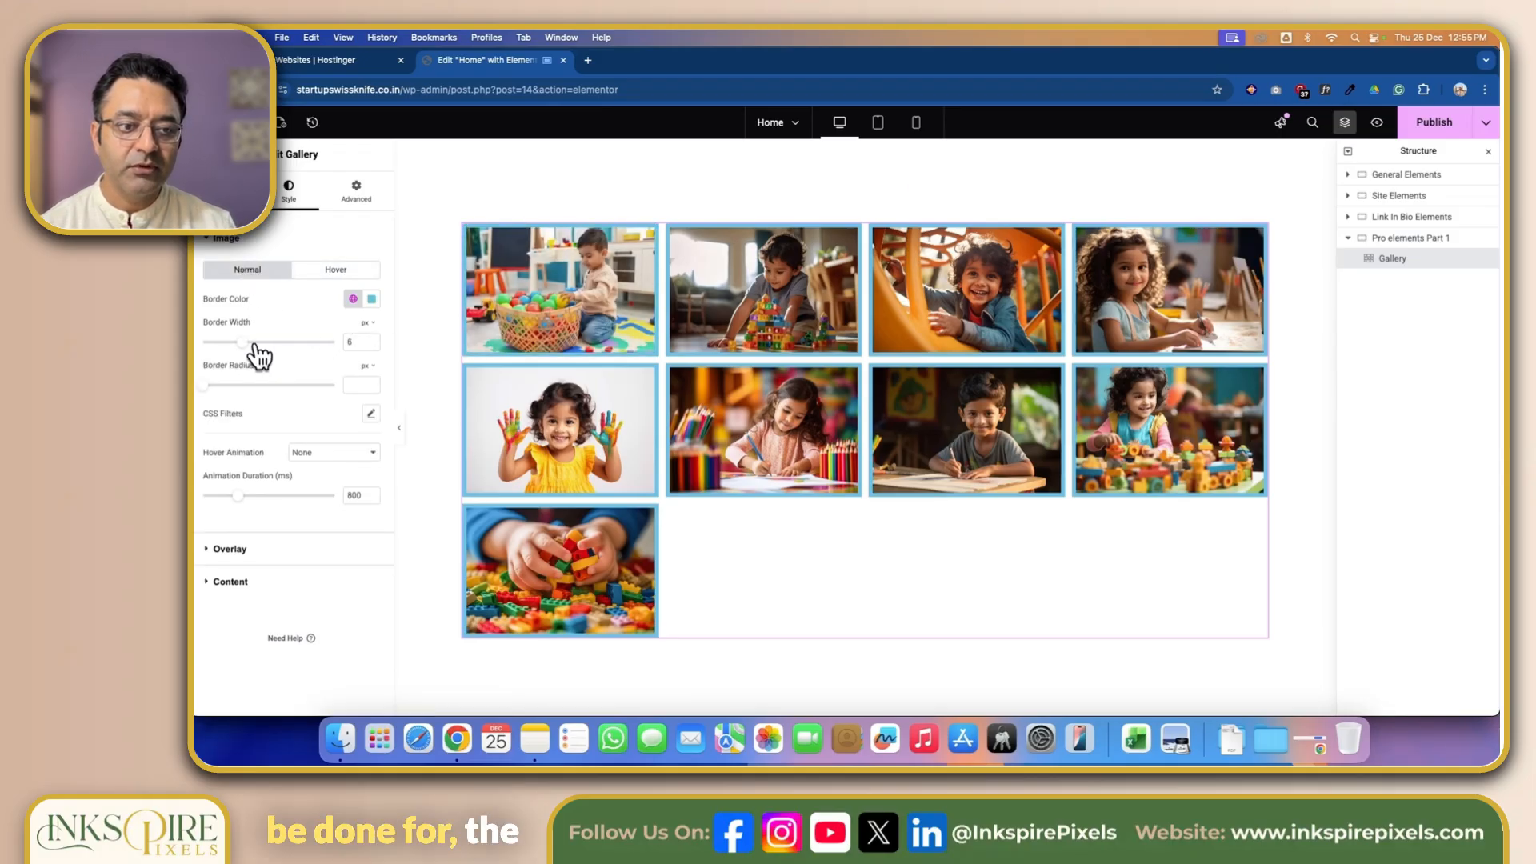
{"action": "left_click_drag", "start_coordinate": [249, 345], "coordinate": [233, 391]}
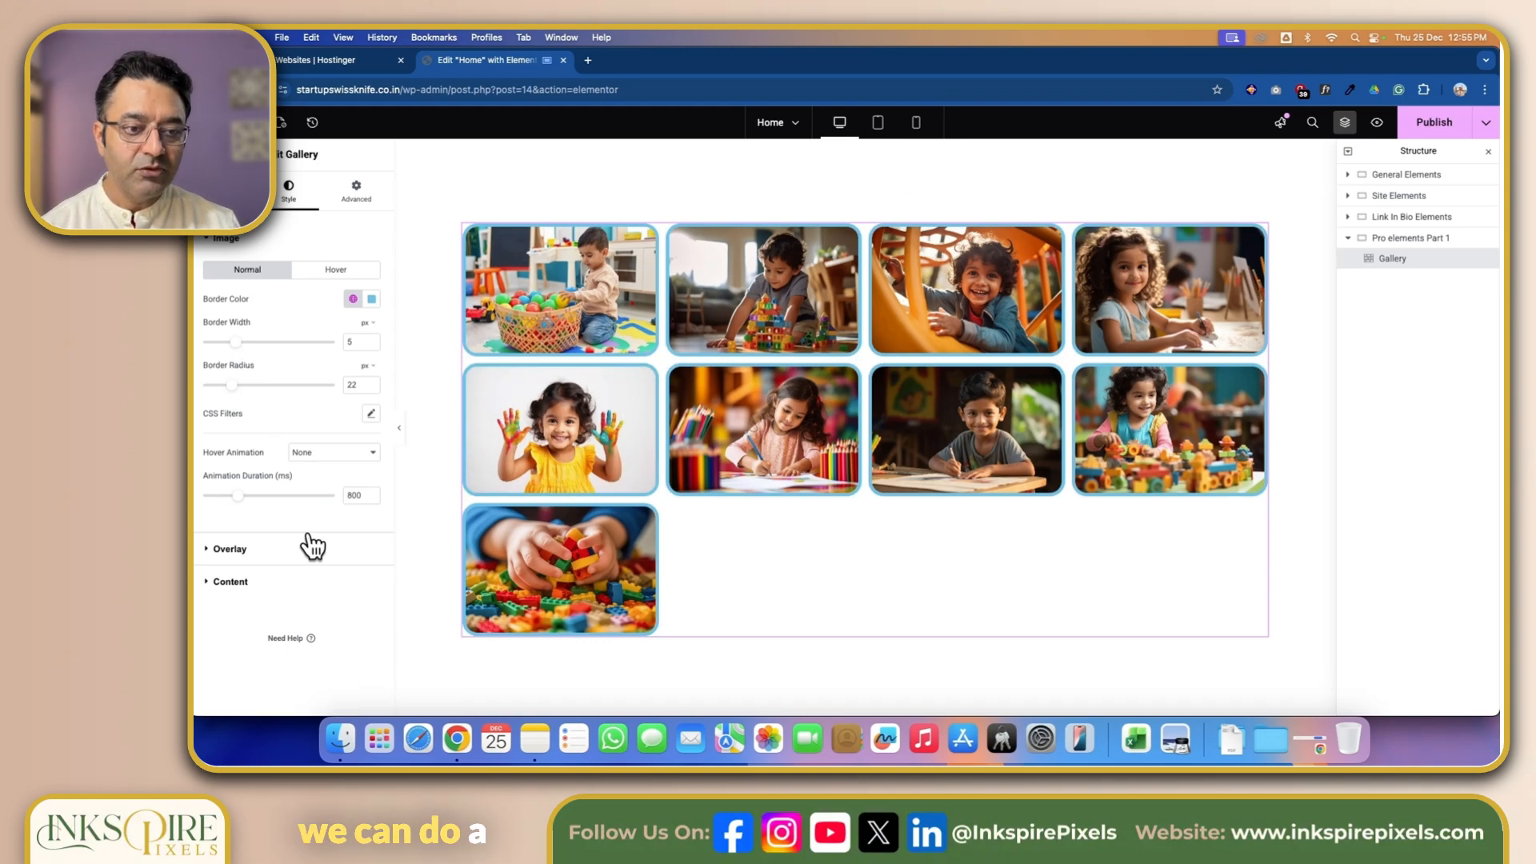
Examine the gallery's Overlay and Content style options.
{"action": "left_click", "coordinate": [212, 551]}
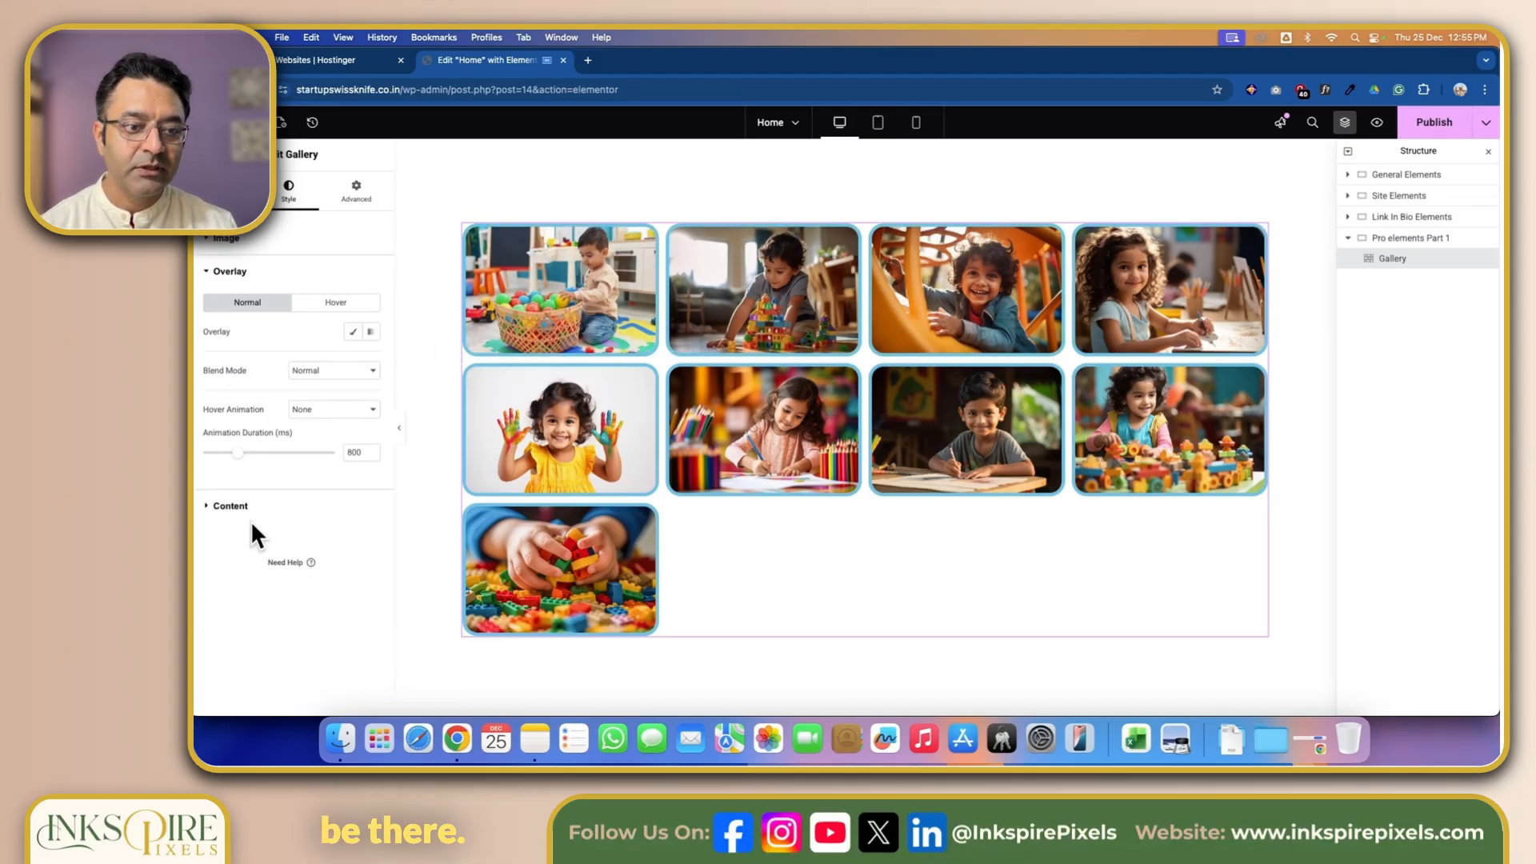
{"action": "left_click", "coordinate": [212, 506]}
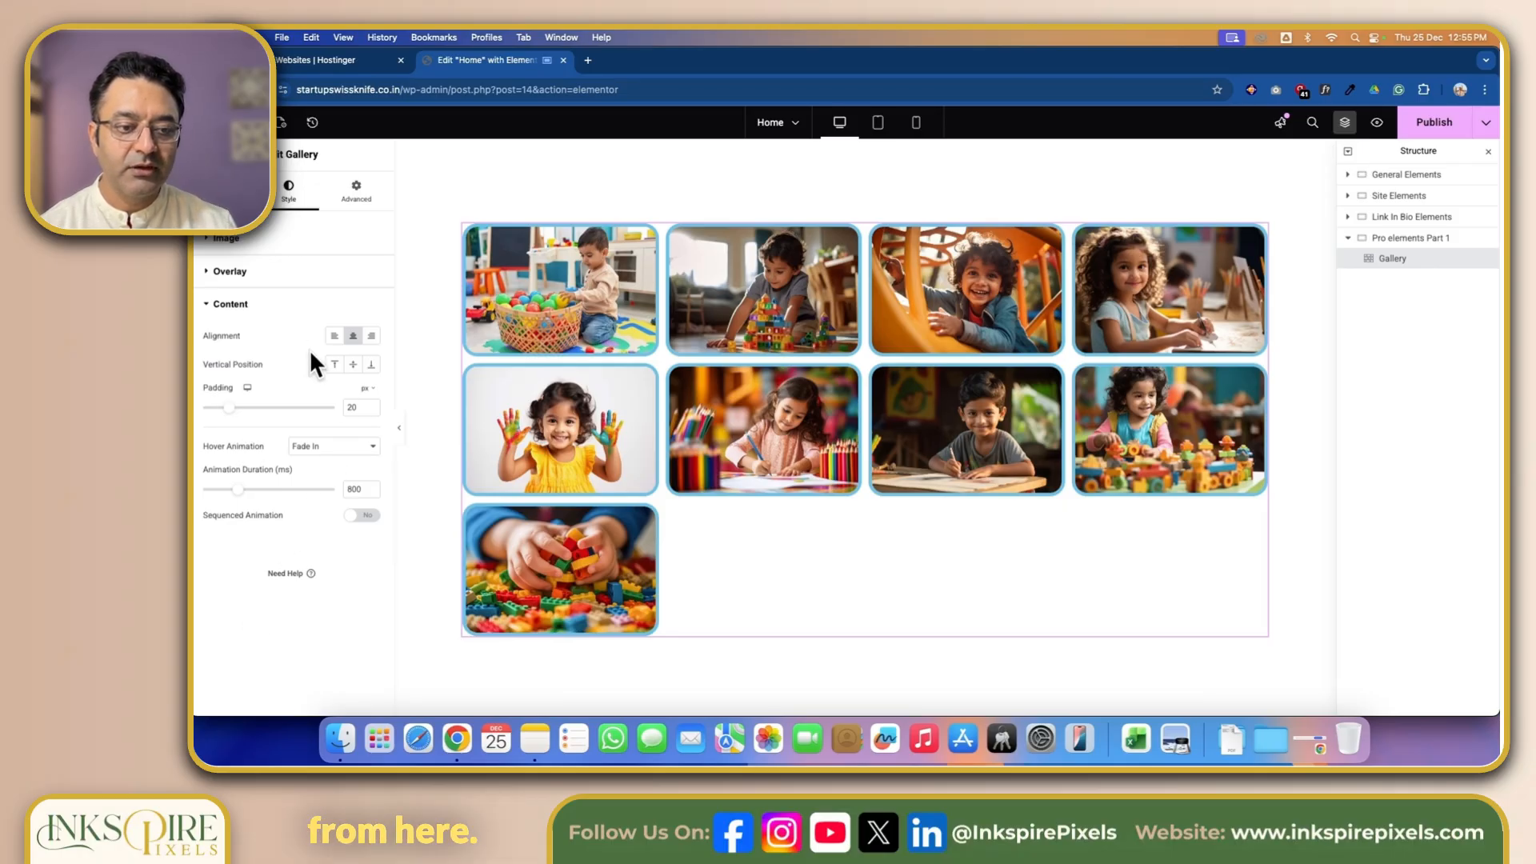
Examine the gallery's Advanced layout options, including margin, padding, width and position.
{"action": "left_click", "coordinate": [356, 199]}
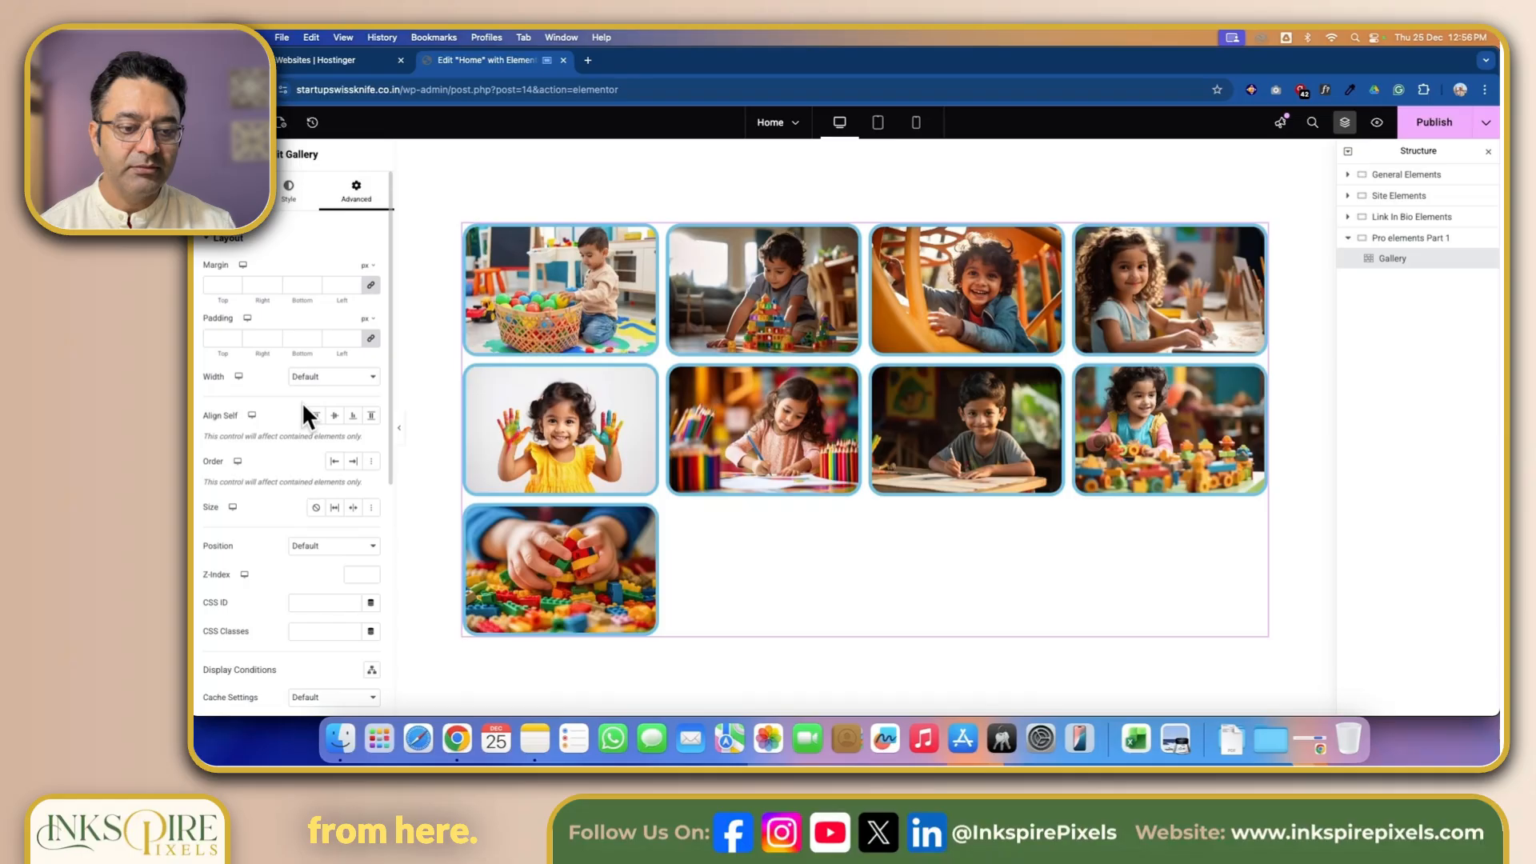
{"action": "scroll", "coordinate": [257, 436], "scroll_direction": "down", "scroll_amount": 5}
{"action": "scroll", "coordinate": [273, 309], "scroll_direction": "up", "scroll_amount": 5}
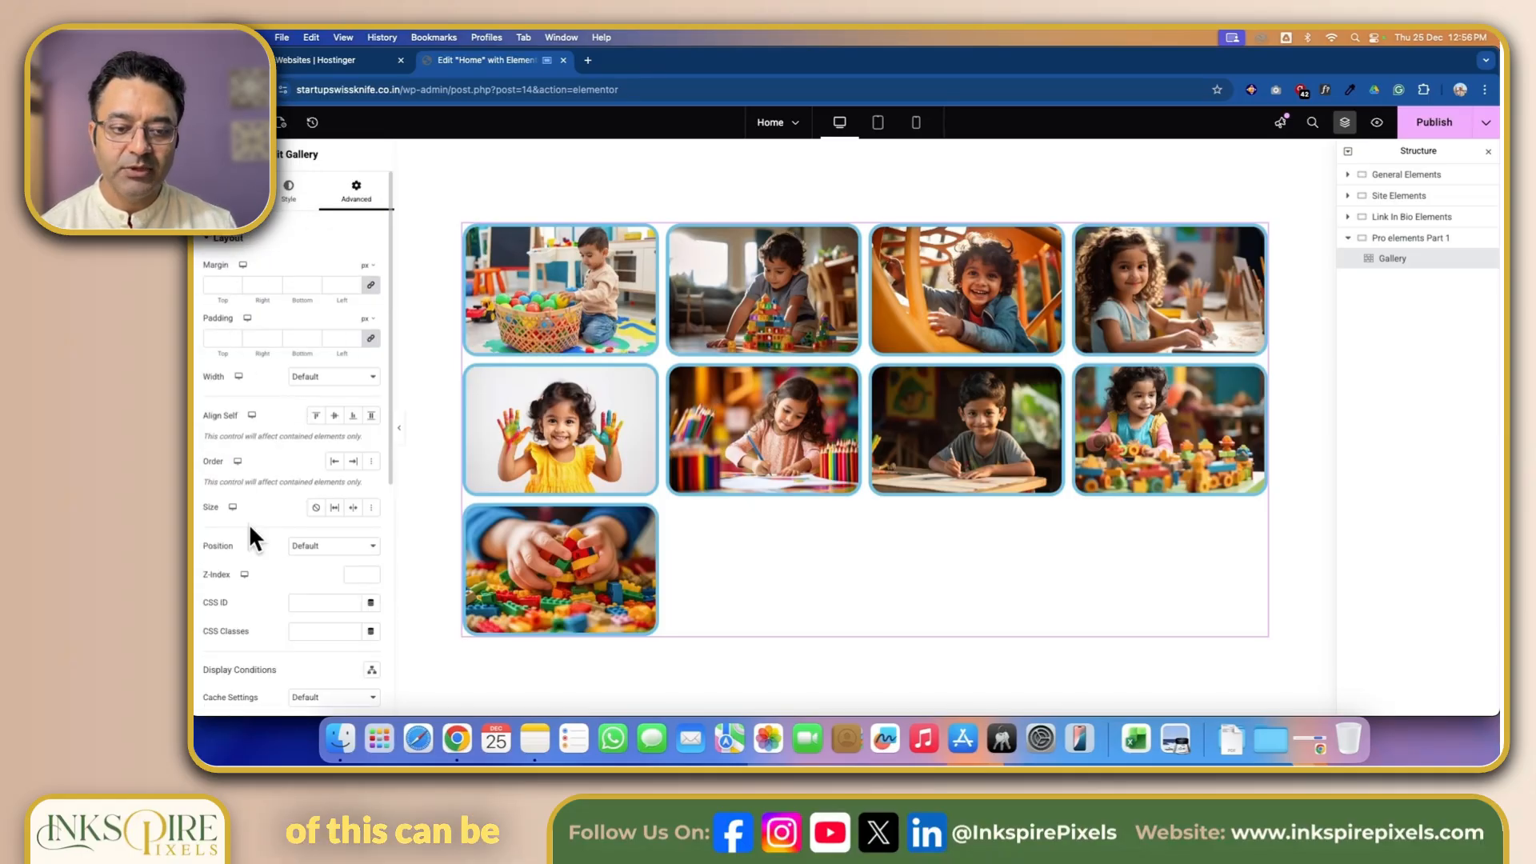
{"action": "scroll", "coordinate": [248, 532], "scroll_direction": "down", "scroll_amount": 5}
{"action": "scroll", "coordinate": [256, 541], "scroll_direction": "up", "scroll_amount": 5}
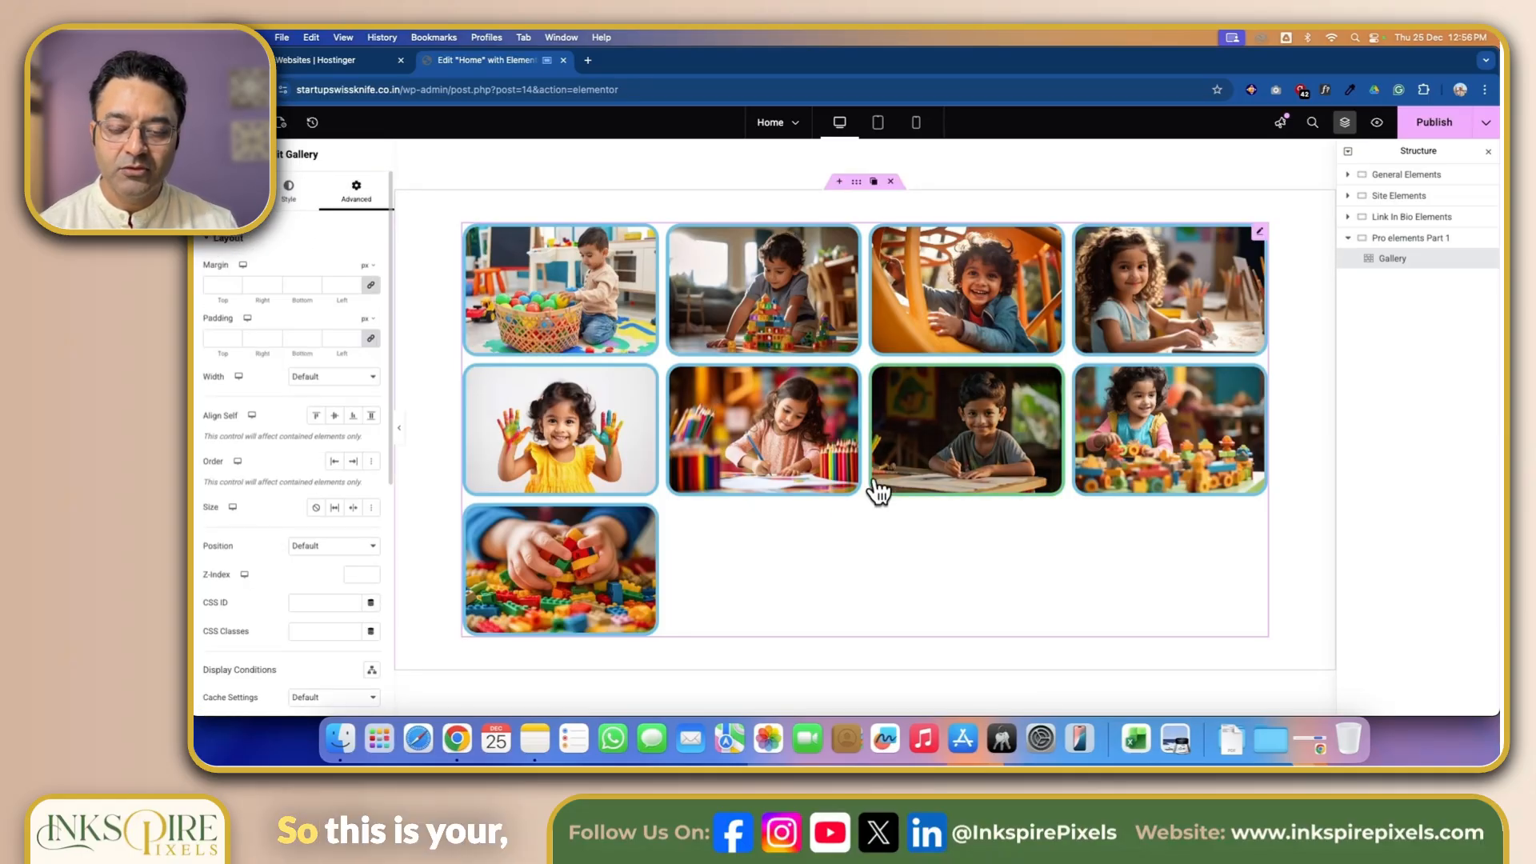
{"action": "scroll", "coordinate": [877, 490], "scroll_direction": "down", "scroll_amount": 5}
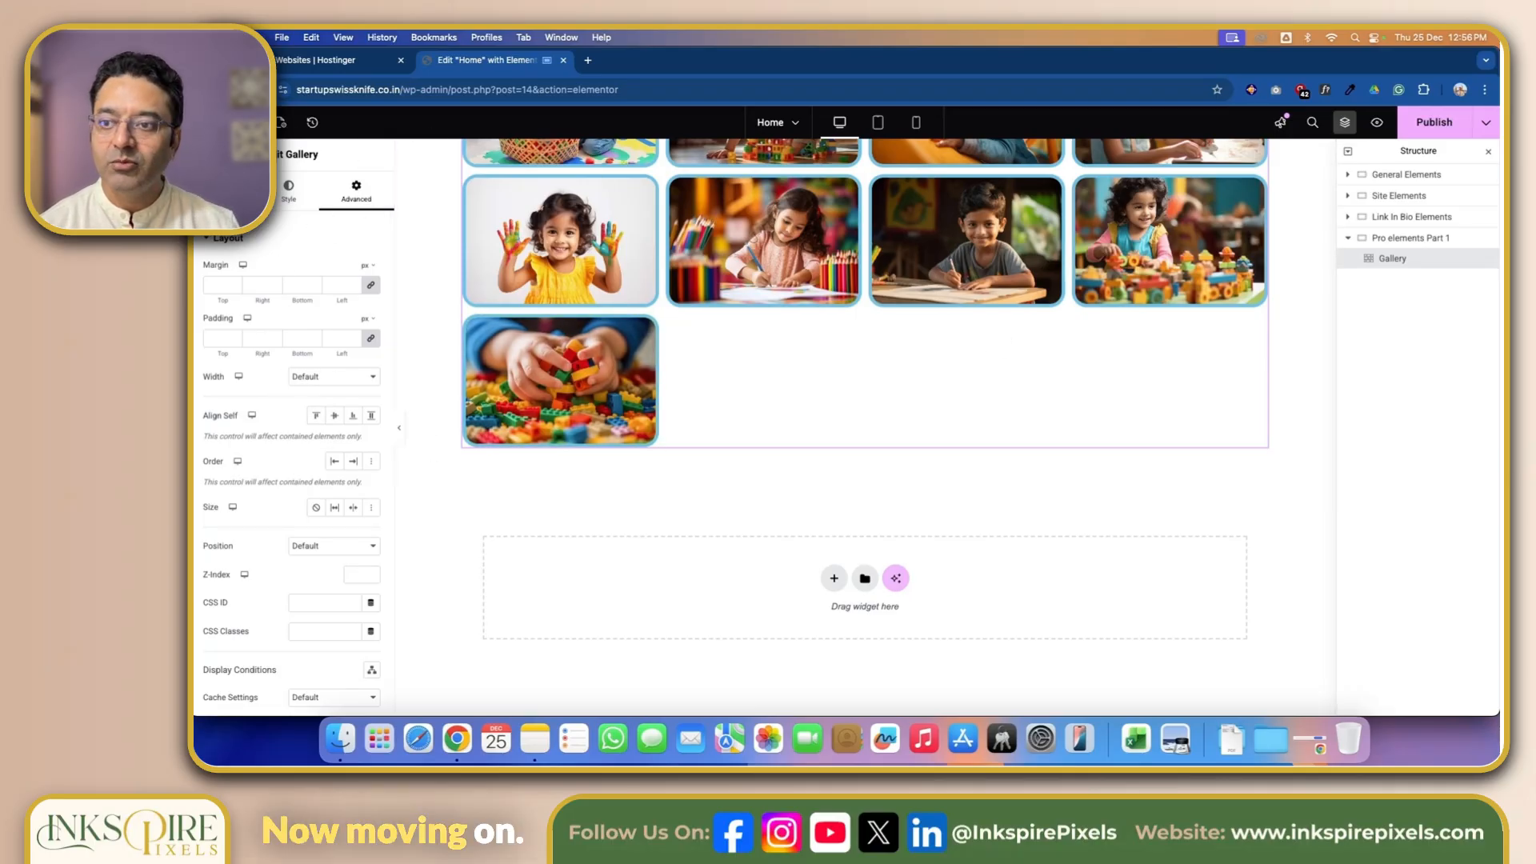
Add a Form widget before the gallery in the Pro elements Part 1 container and set its width to Full Width (100%).
{"action": "left_click", "coordinate": [248, 121]}
{"action": "scroll", "coordinate": [247, 429], "scroll_direction": "down", "scroll_amount": 3}
{"action": "left_click_drag", "start_coordinate": [247, 429], "coordinate": [1260, 406]}
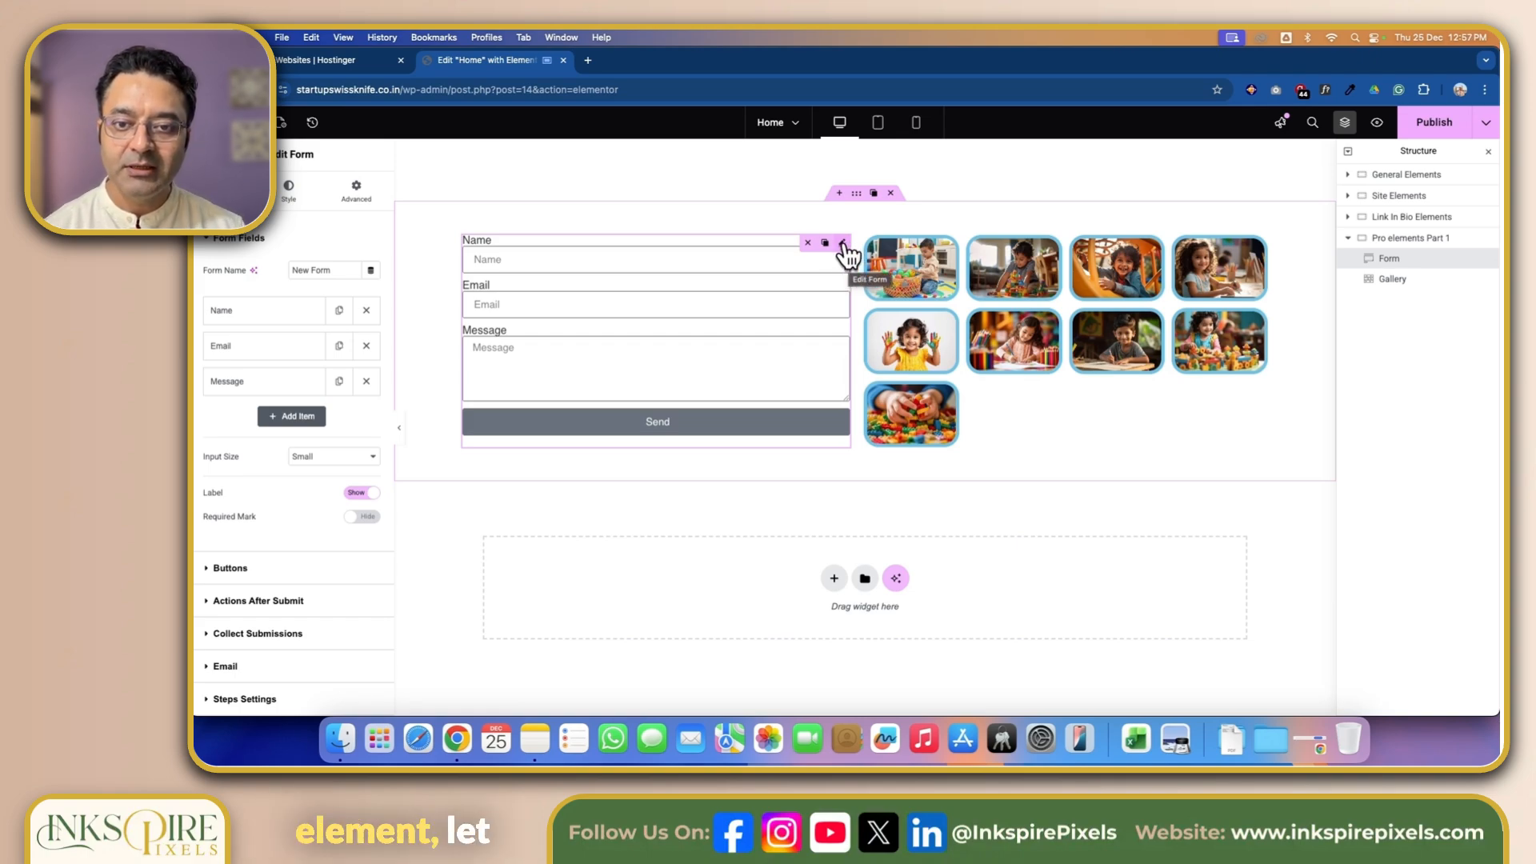
{"action": "left_click", "coordinate": [357, 199]}
{"action": "left_click", "coordinate": [334, 376]}
{"action": "left_click", "coordinate": [334, 392]}
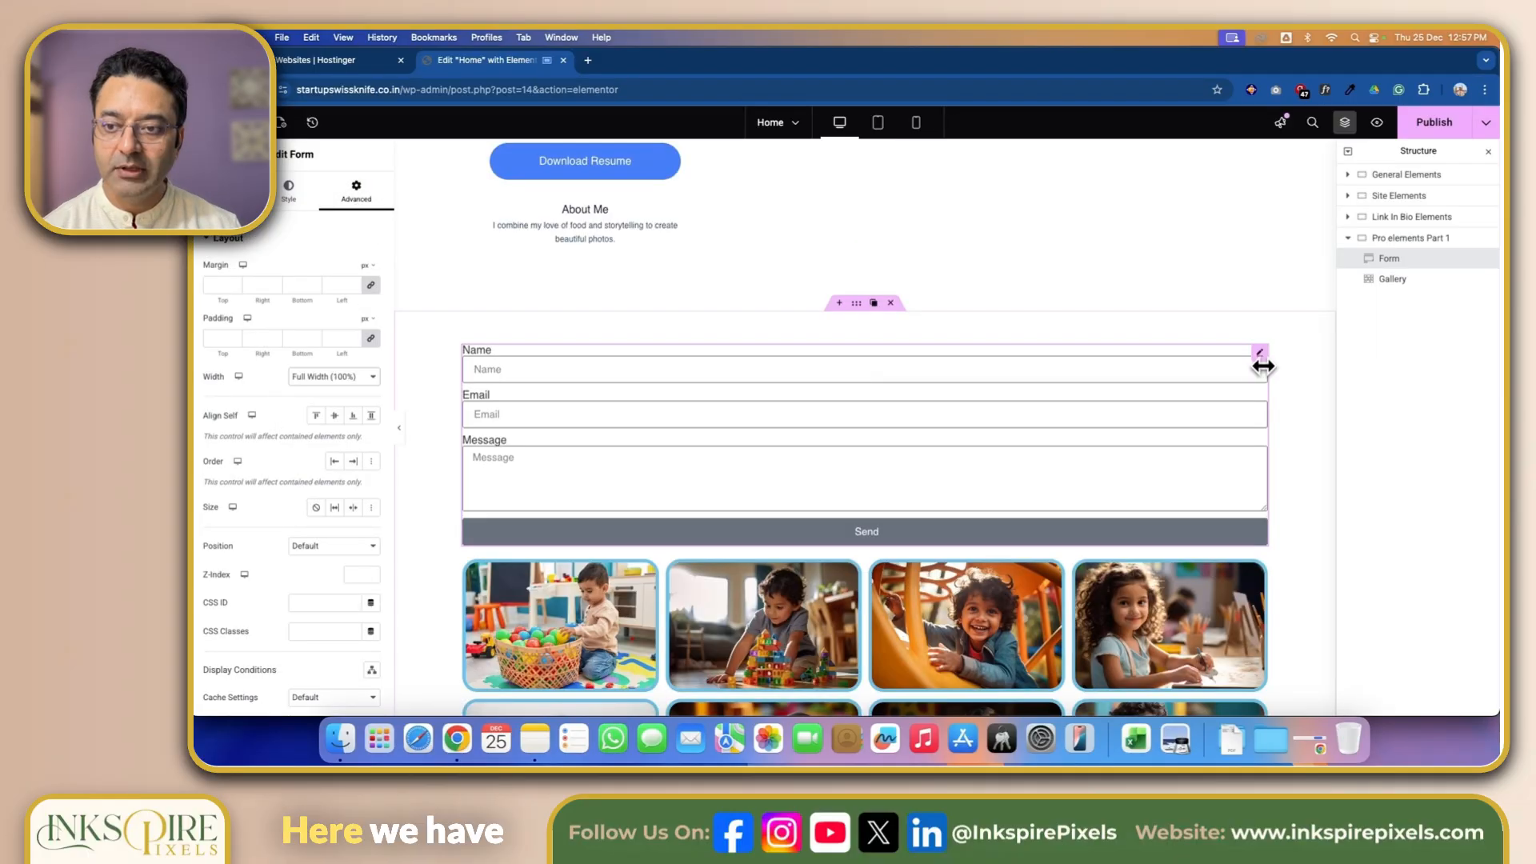
{"action": "left_click", "coordinate": [1258, 364]}
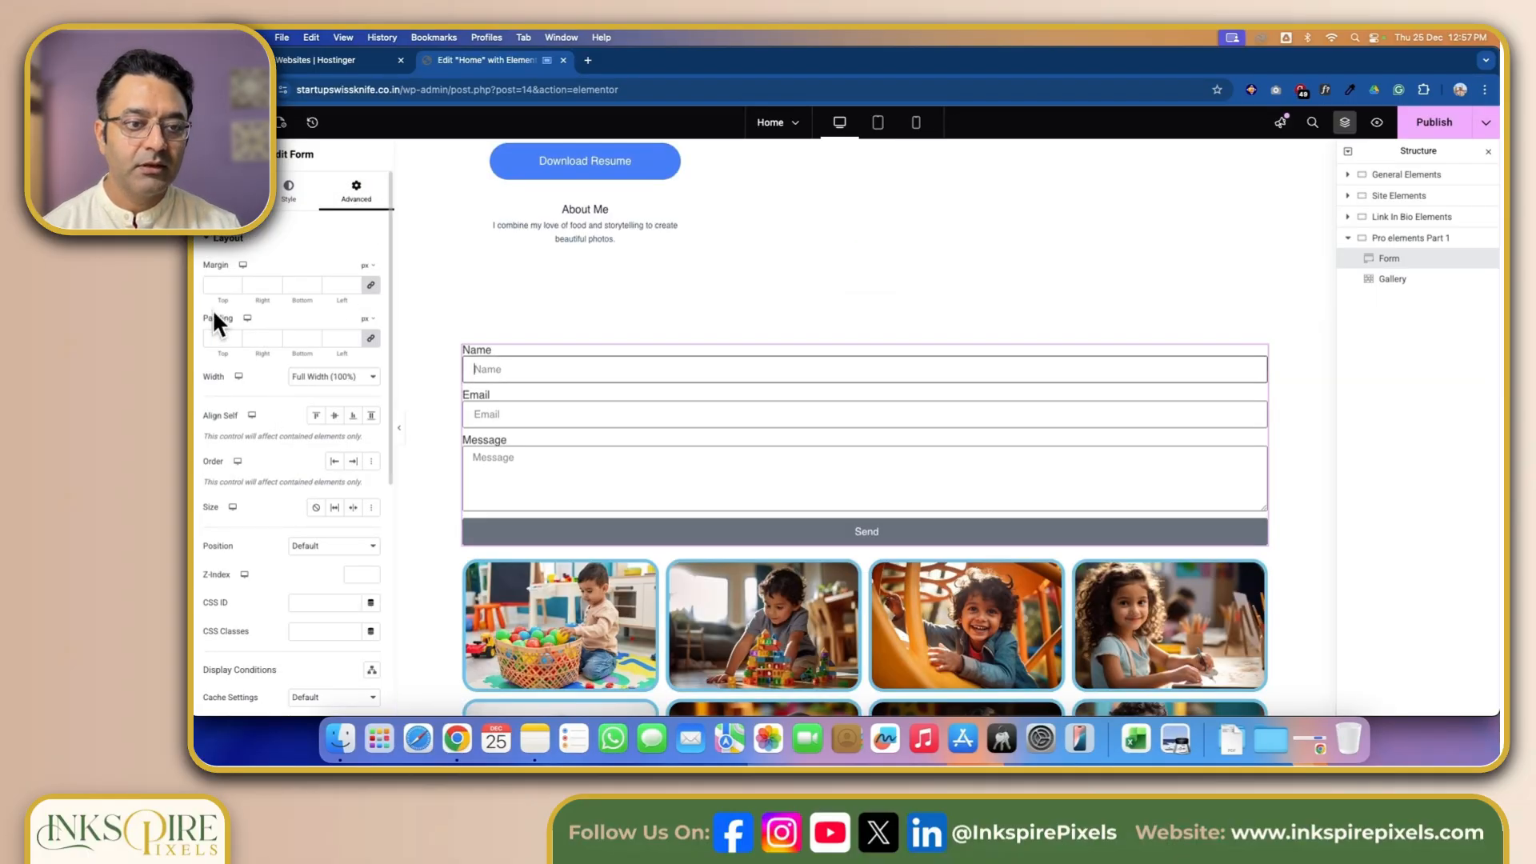
Unlink the form's margin values and set its top and bottom margins to 100 px each.
{"action": "left_click", "coordinate": [370, 286]}
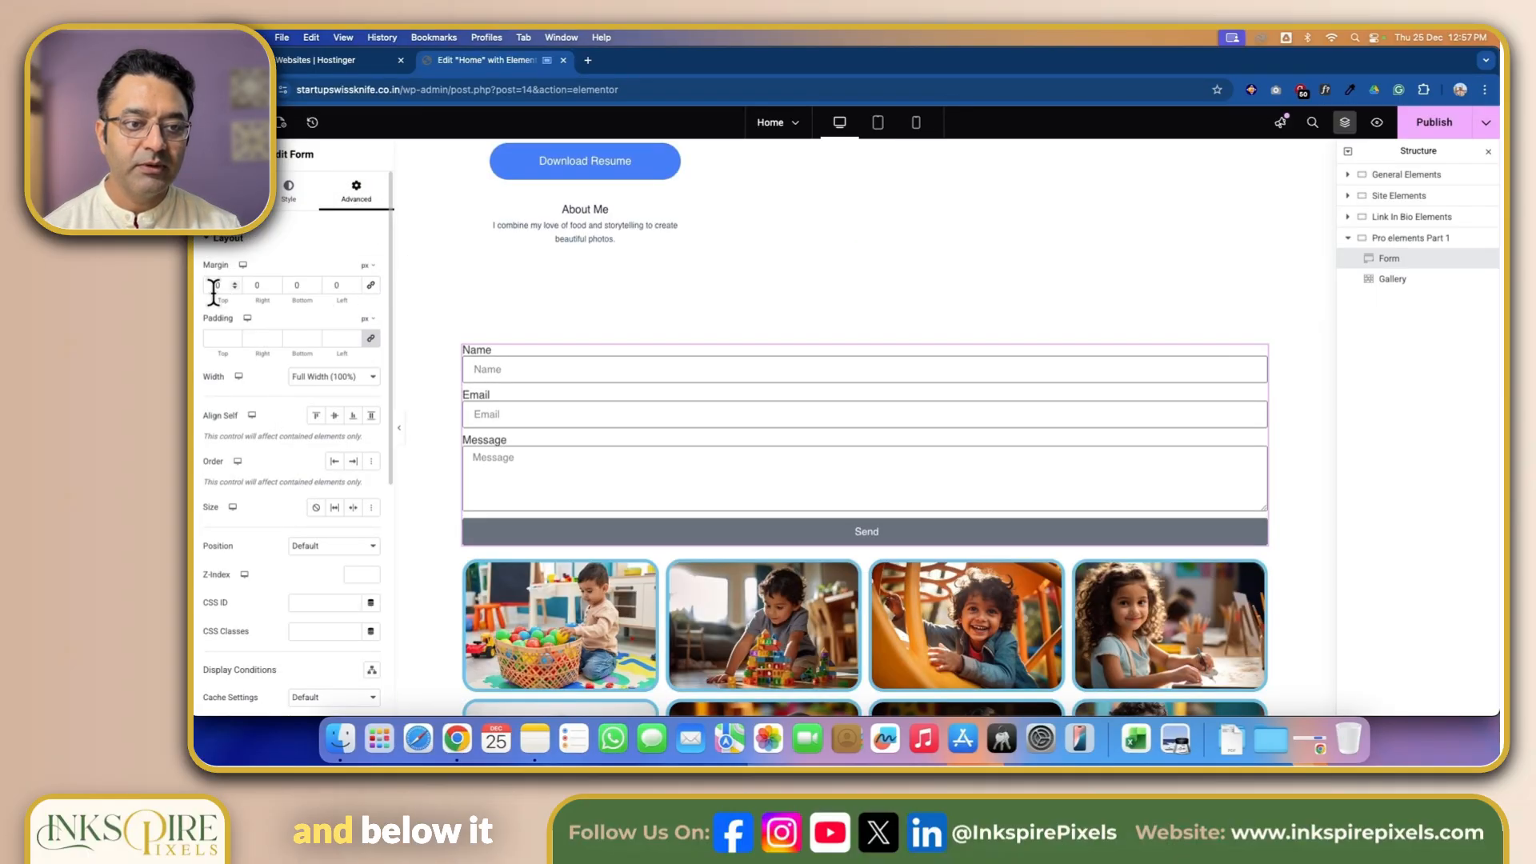
{"action": "left_click", "coordinate": [214, 286]}
{"action": "type", "text": "100"}
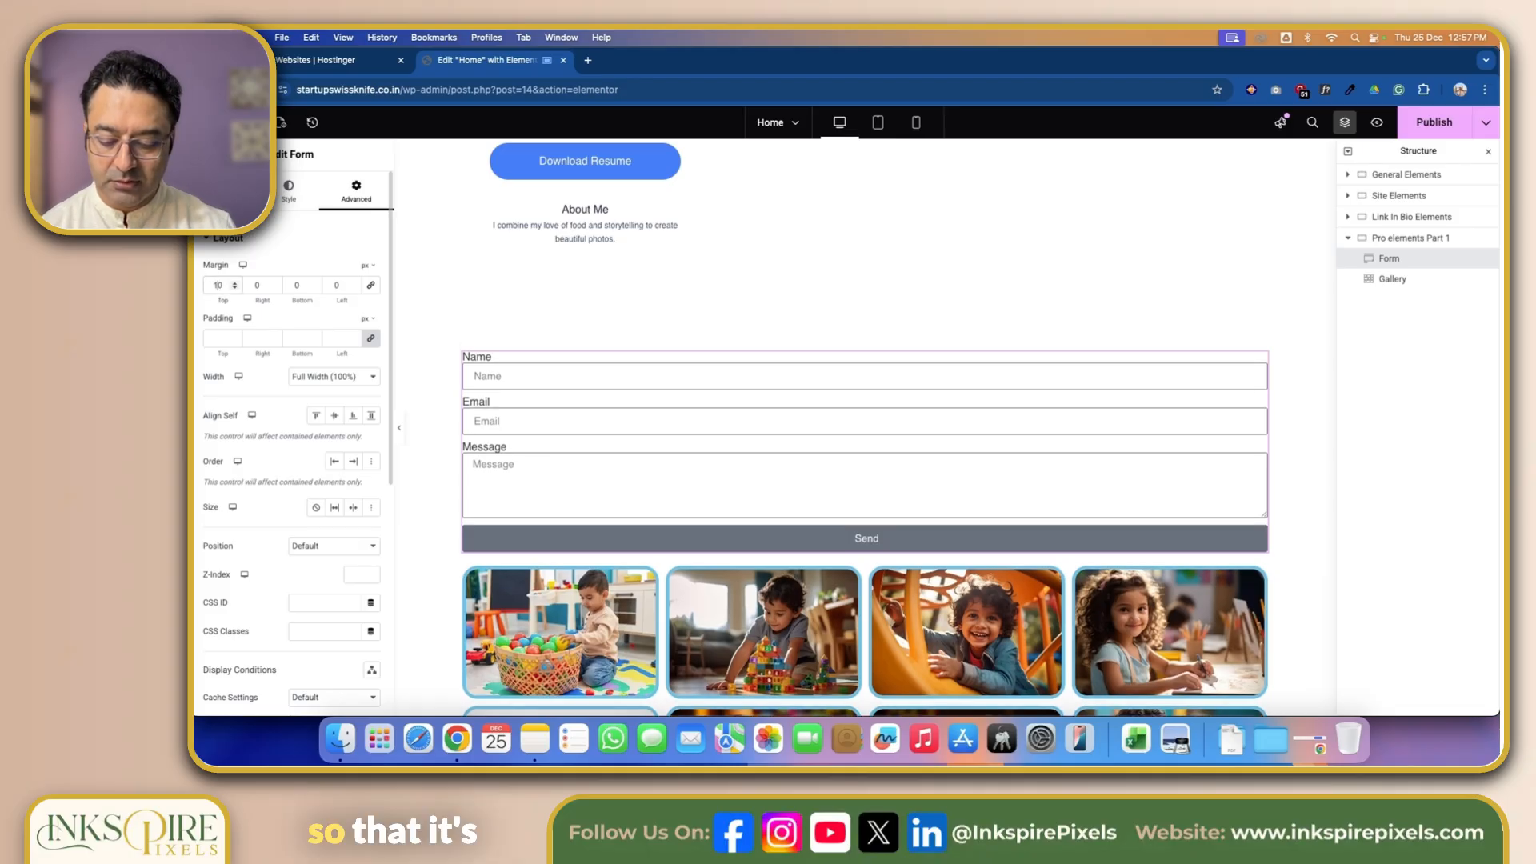
{"action": "left_click", "coordinate": [327, 286]}
{"action": "type", "text": "100"}
{"action": "scroll", "coordinate": [1001, 411], "scroll_direction": "down", "scroll_amount": 4}
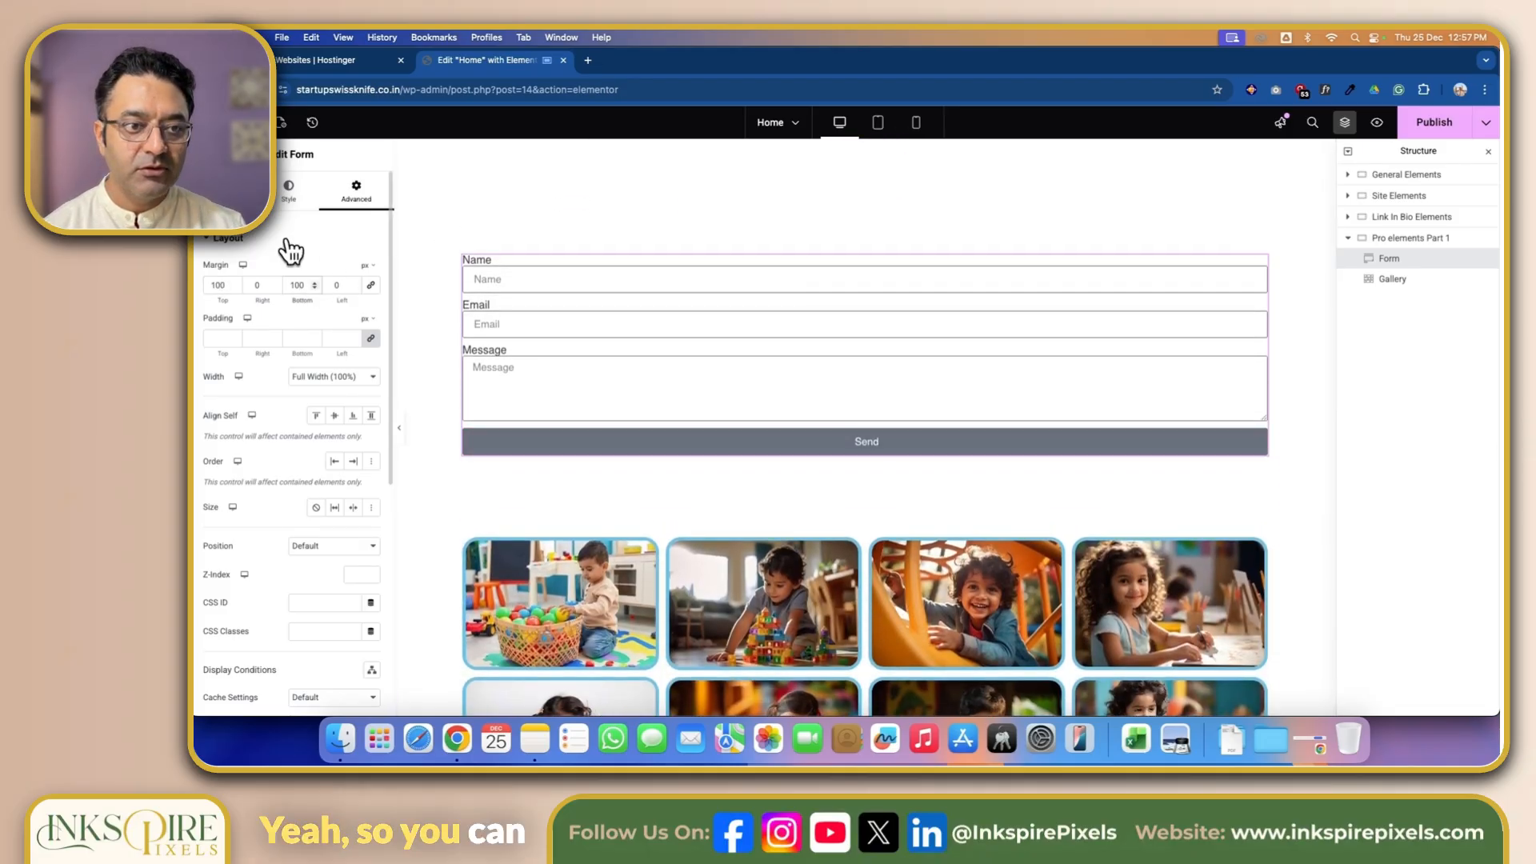
Remove the Name and Message fields from the form.
{"action": "left_click", "coordinate": [224, 192]}
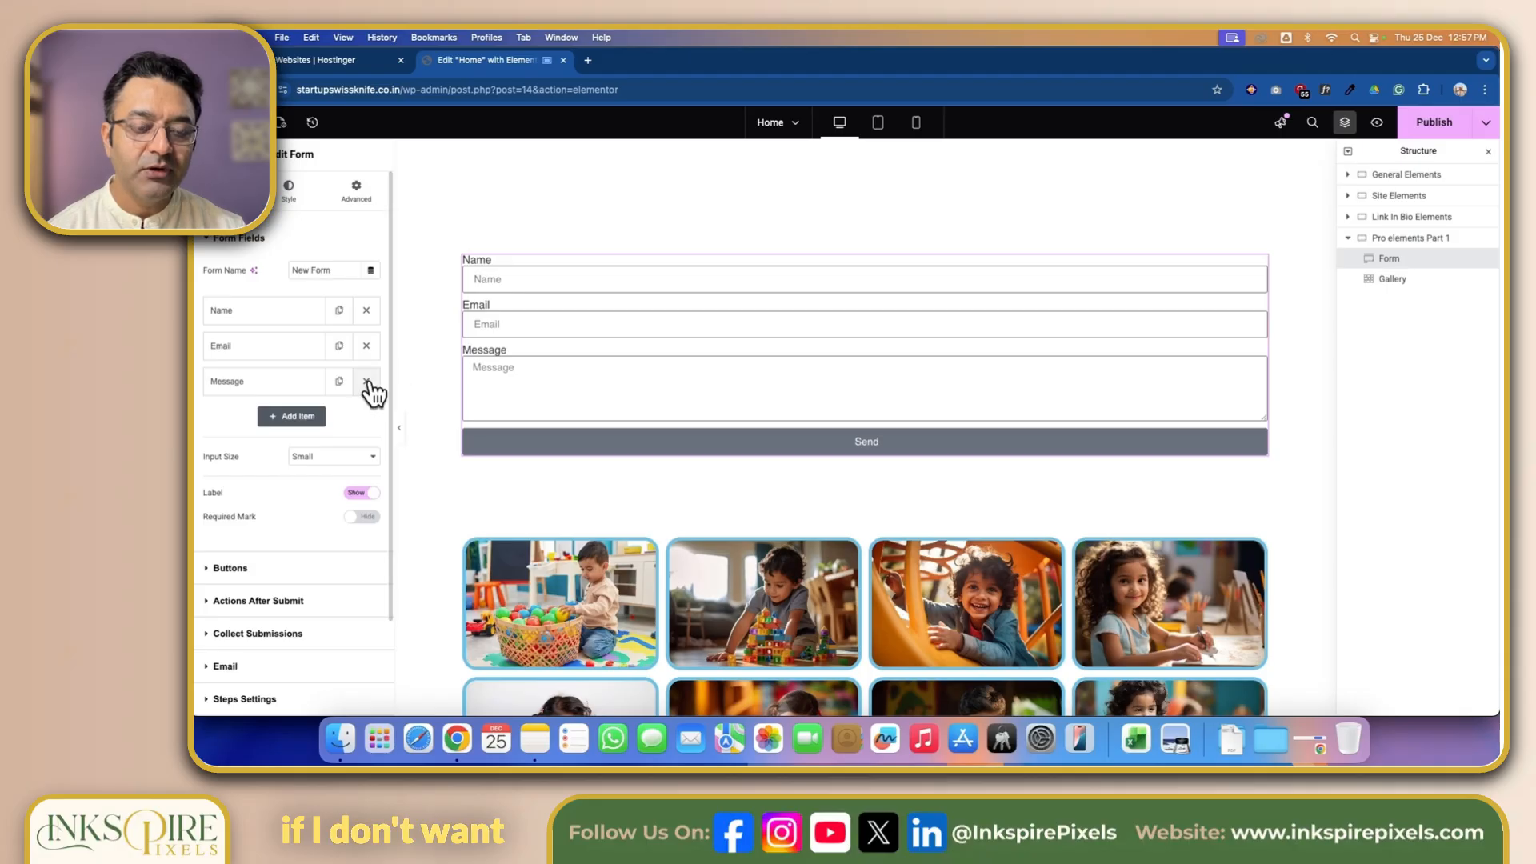
{"action": "left_click", "coordinate": [365, 312]}
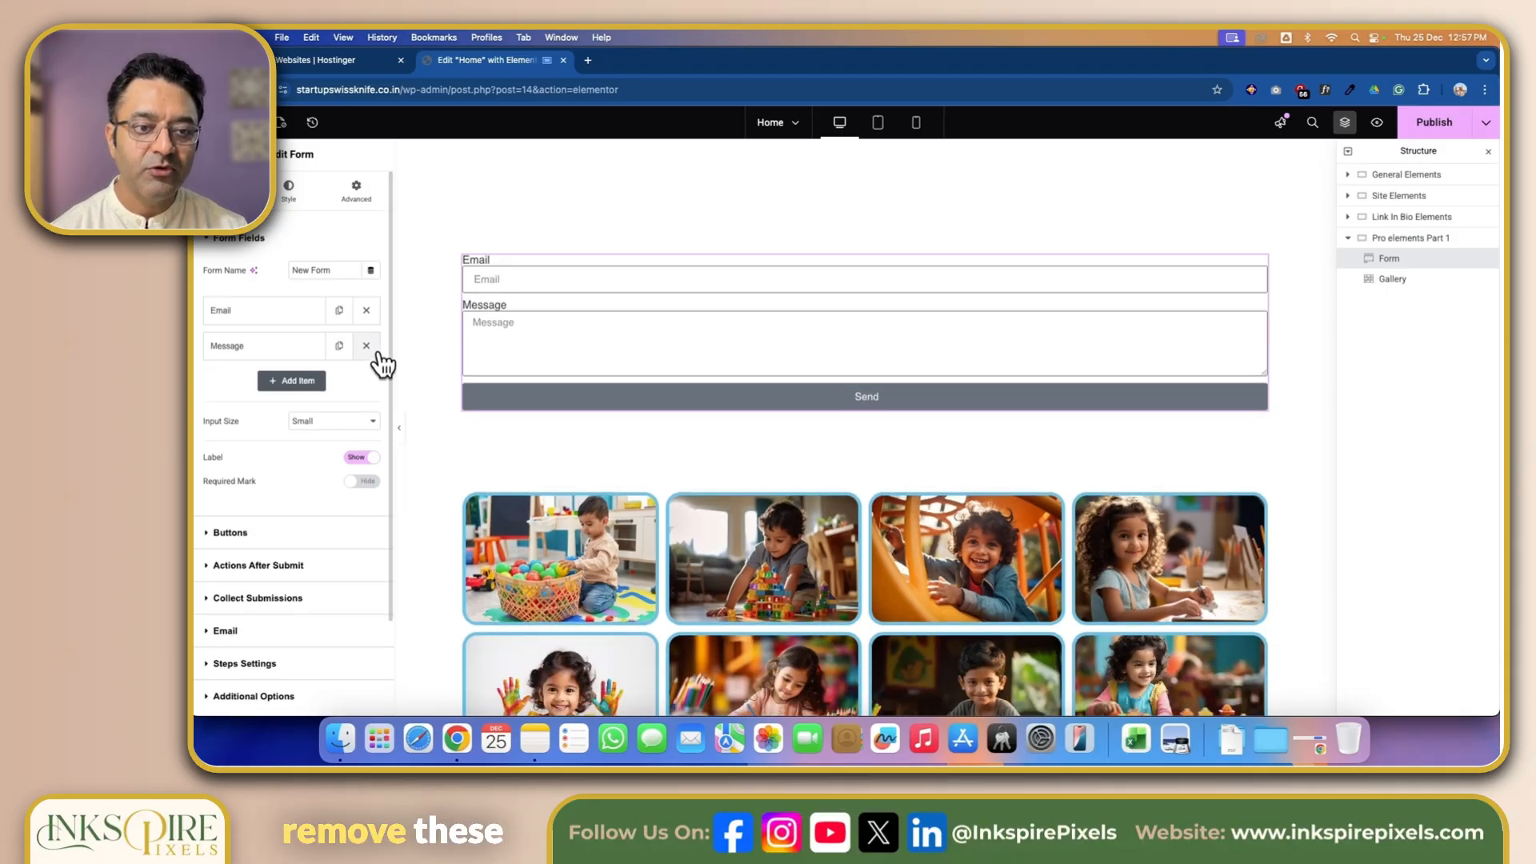
{"action": "left_click", "coordinate": [366, 347]}
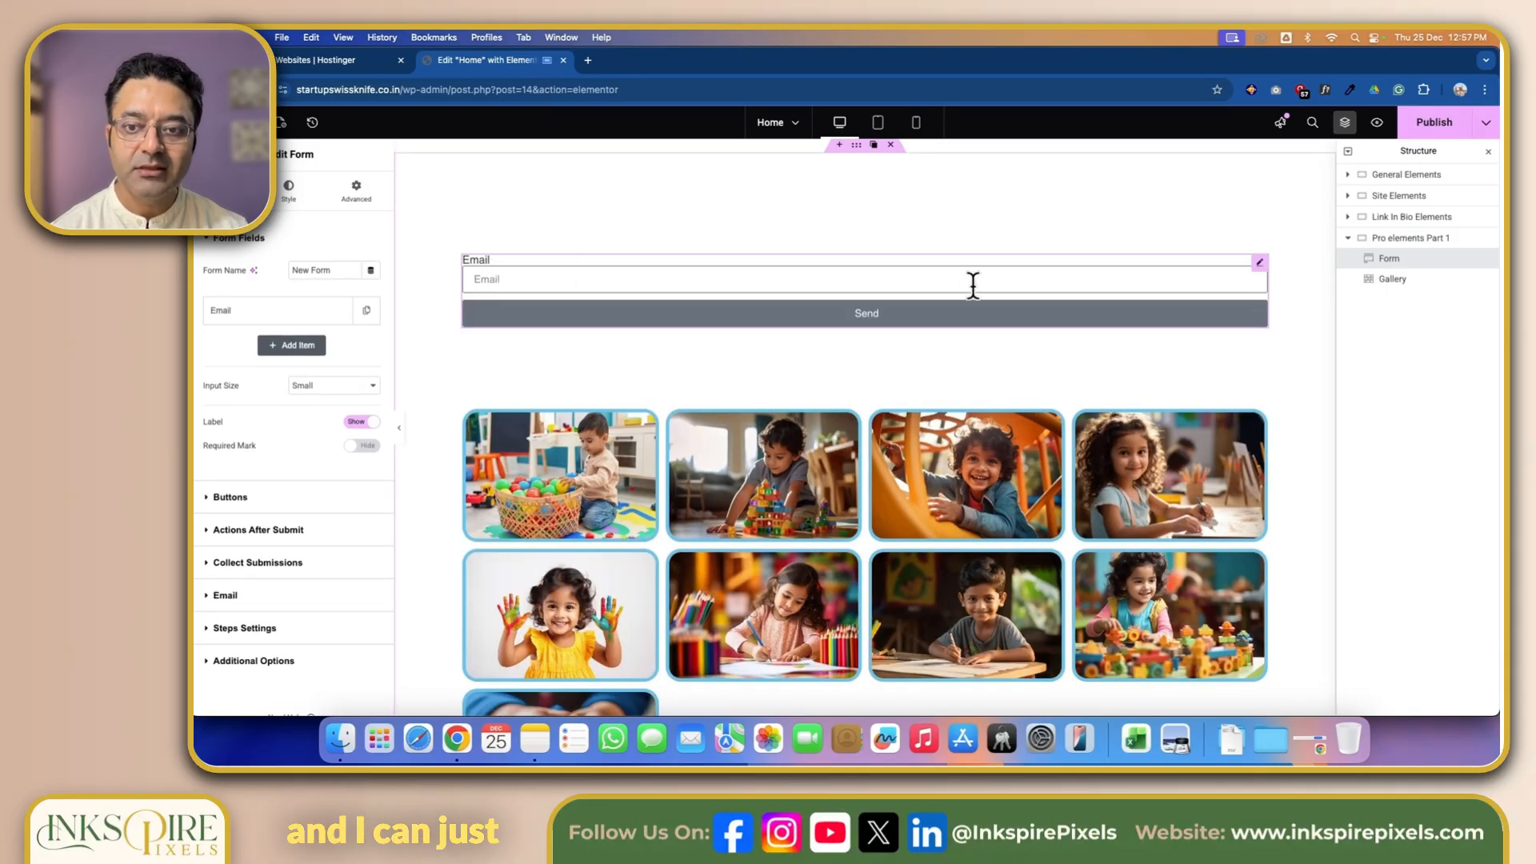
Add a Number field labelled "Mobile" below the form's Email field and make it required.
{"action": "scroll", "coordinate": [299, 335], "scroll_direction": "down", "scroll_amount": 1}
{"action": "left_click", "coordinate": [299, 336]}
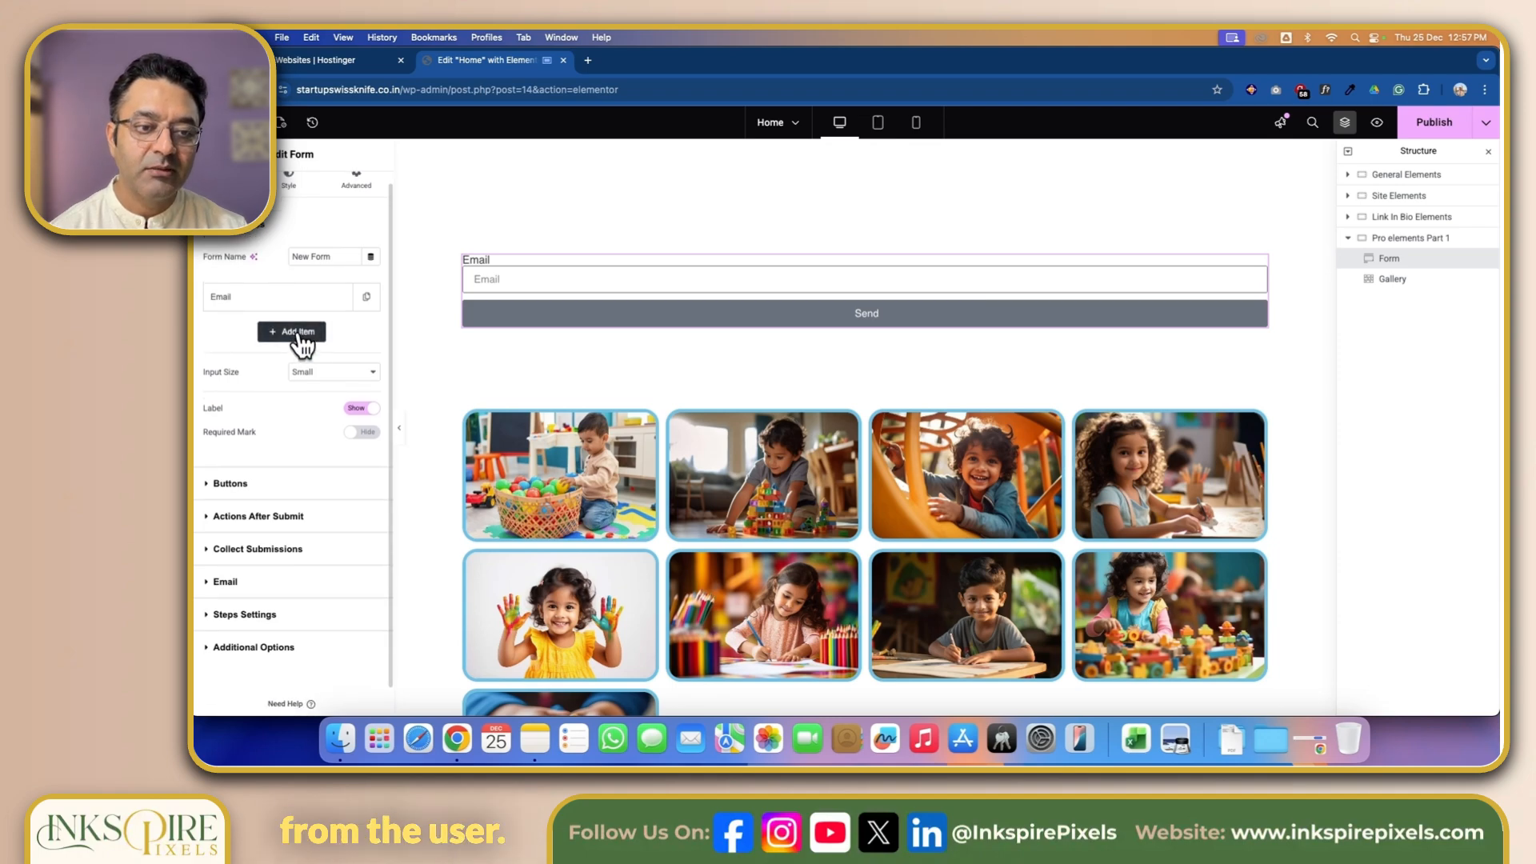
{"action": "left_click", "coordinate": [264, 335]}
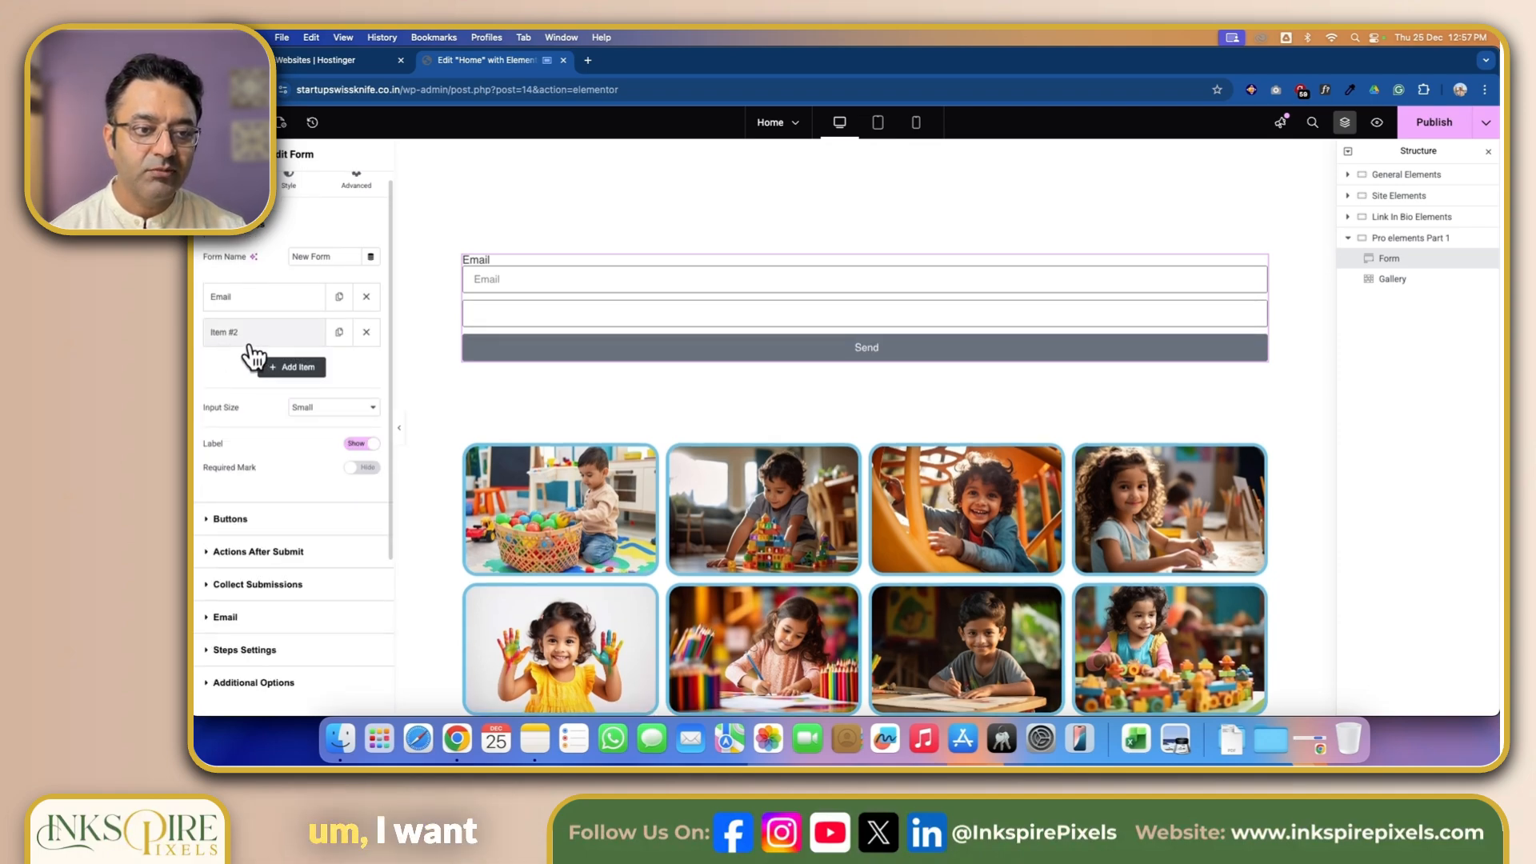
{"action": "left_click", "coordinate": [237, 346]}
{"action": "left_click", "coordinate": [330, 391]}
{"action": "left_click", "coordinate": [353, 523]}
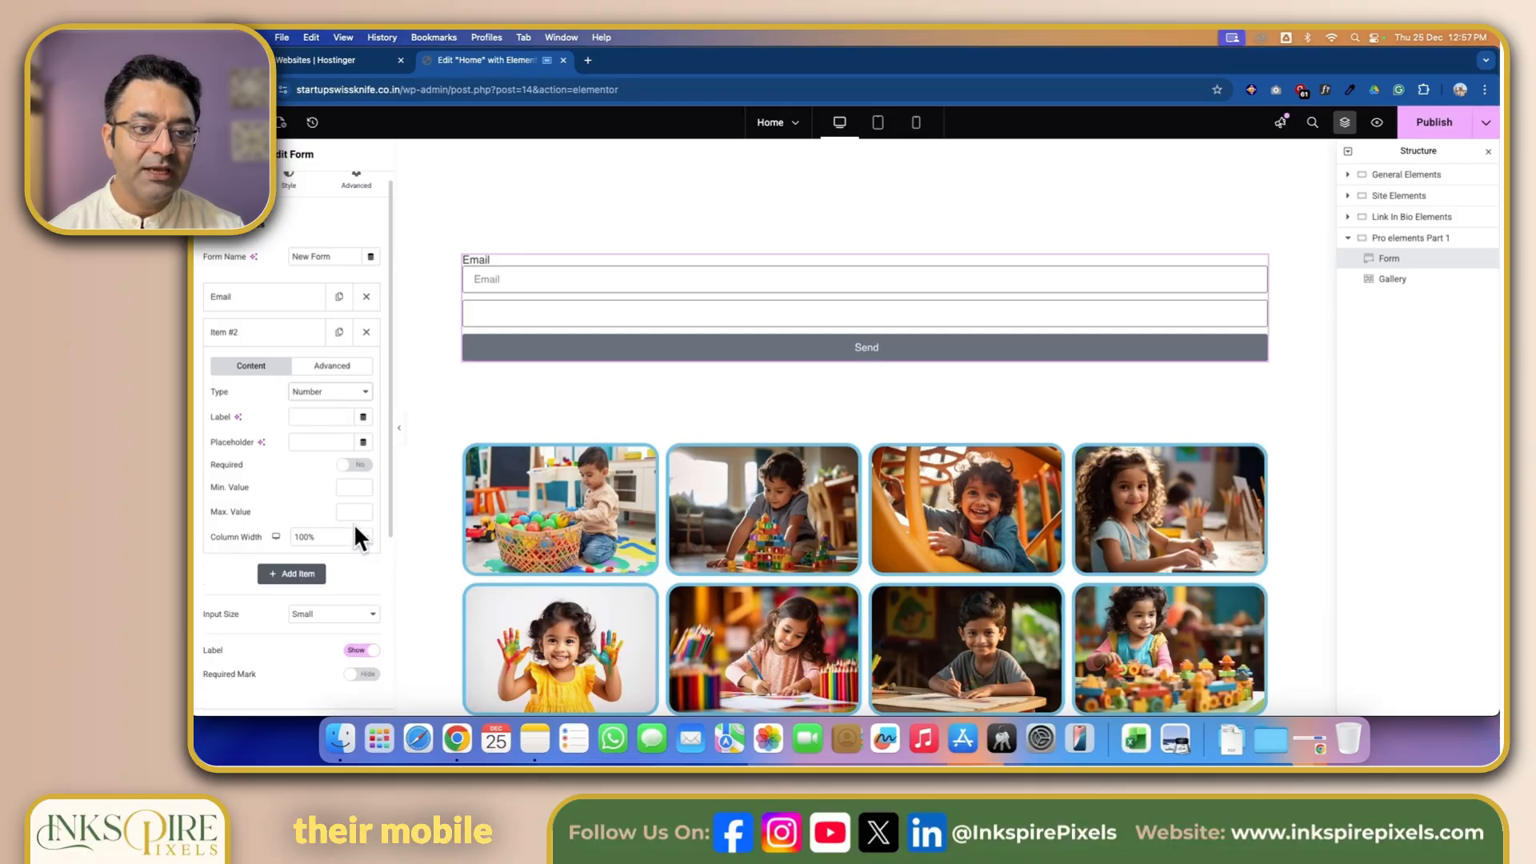
{"action": "left_click", "coordinate": [313, 416]}
{"action": "type", "text": "Mobile"}
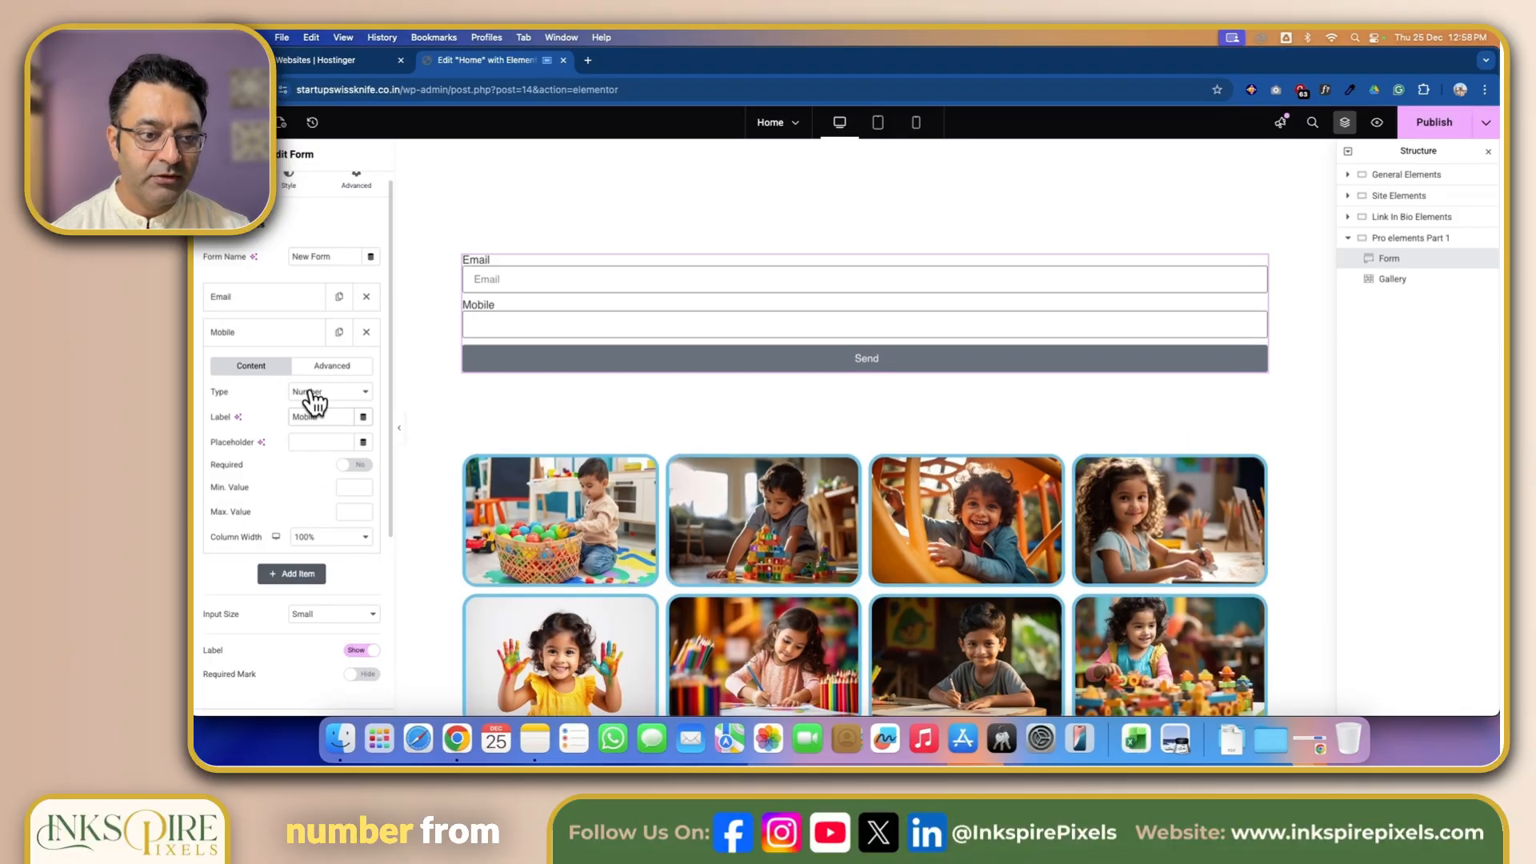
{"action": "left_click", "coordinate": [355, 467]}
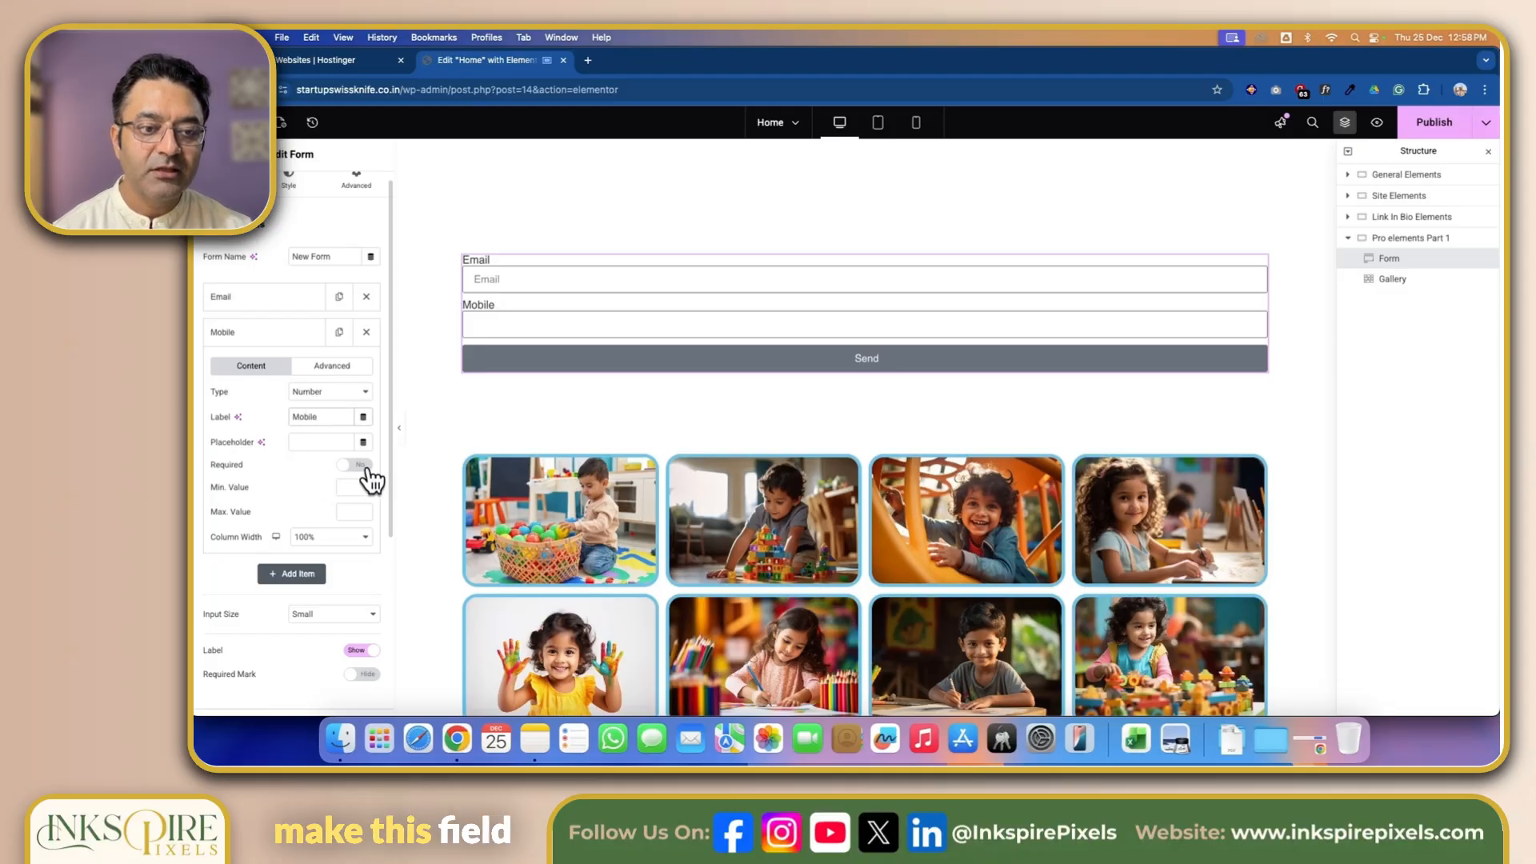
Give the Mobile field the placeholder "Mobile +91" and show the form's required marks.
{"action": "left_click", "coordinate": [263, 303]}
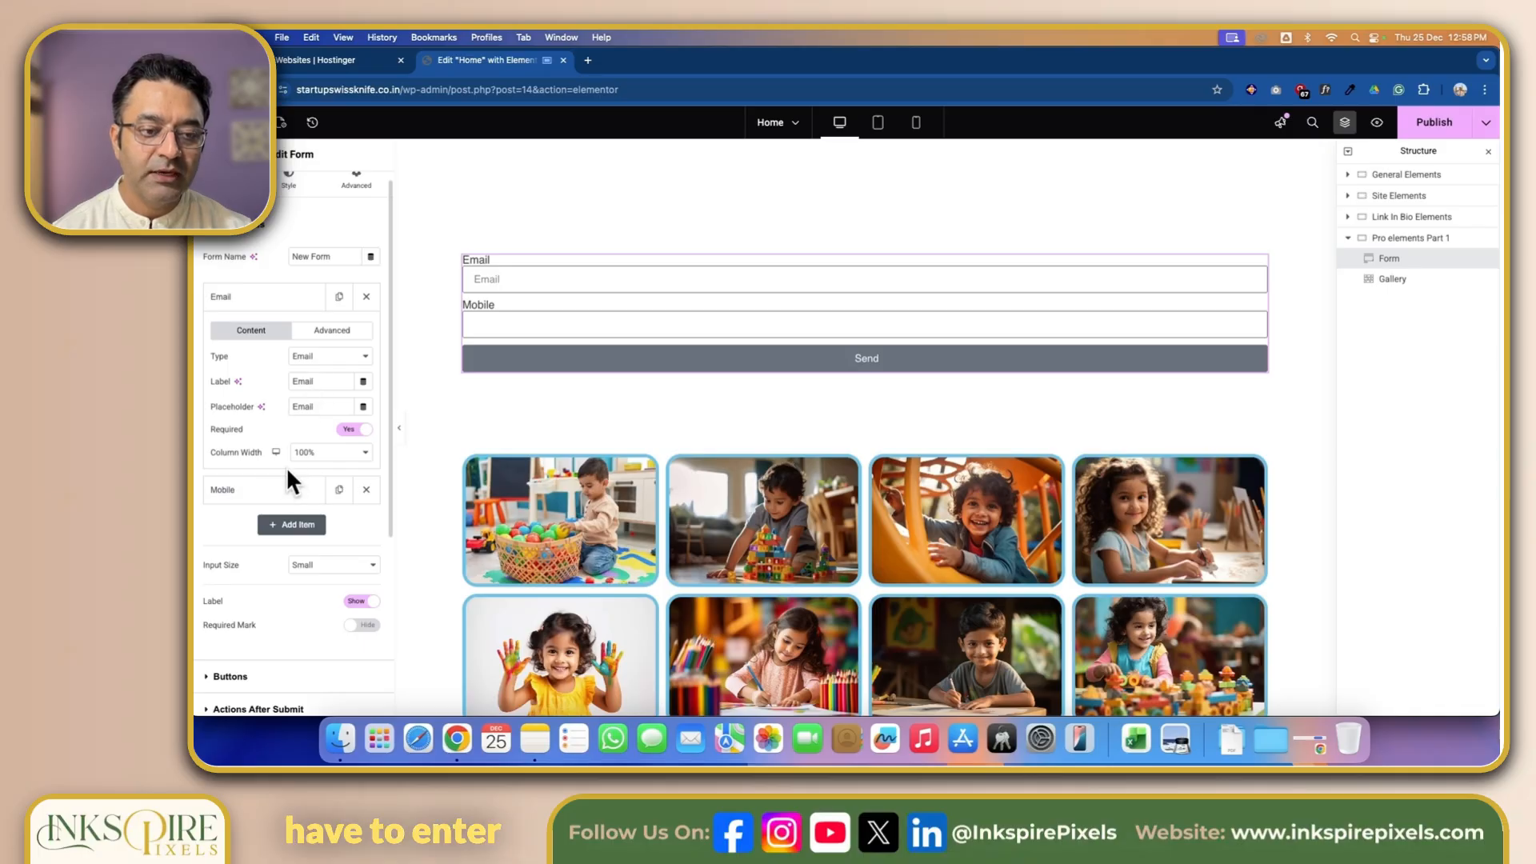
{"action": "left_click", "coordinate": [271, 490]}
{"action": "scroll", "coordinate": [285, 488], "scroll_direction": "down", "scroll_amount": 3}
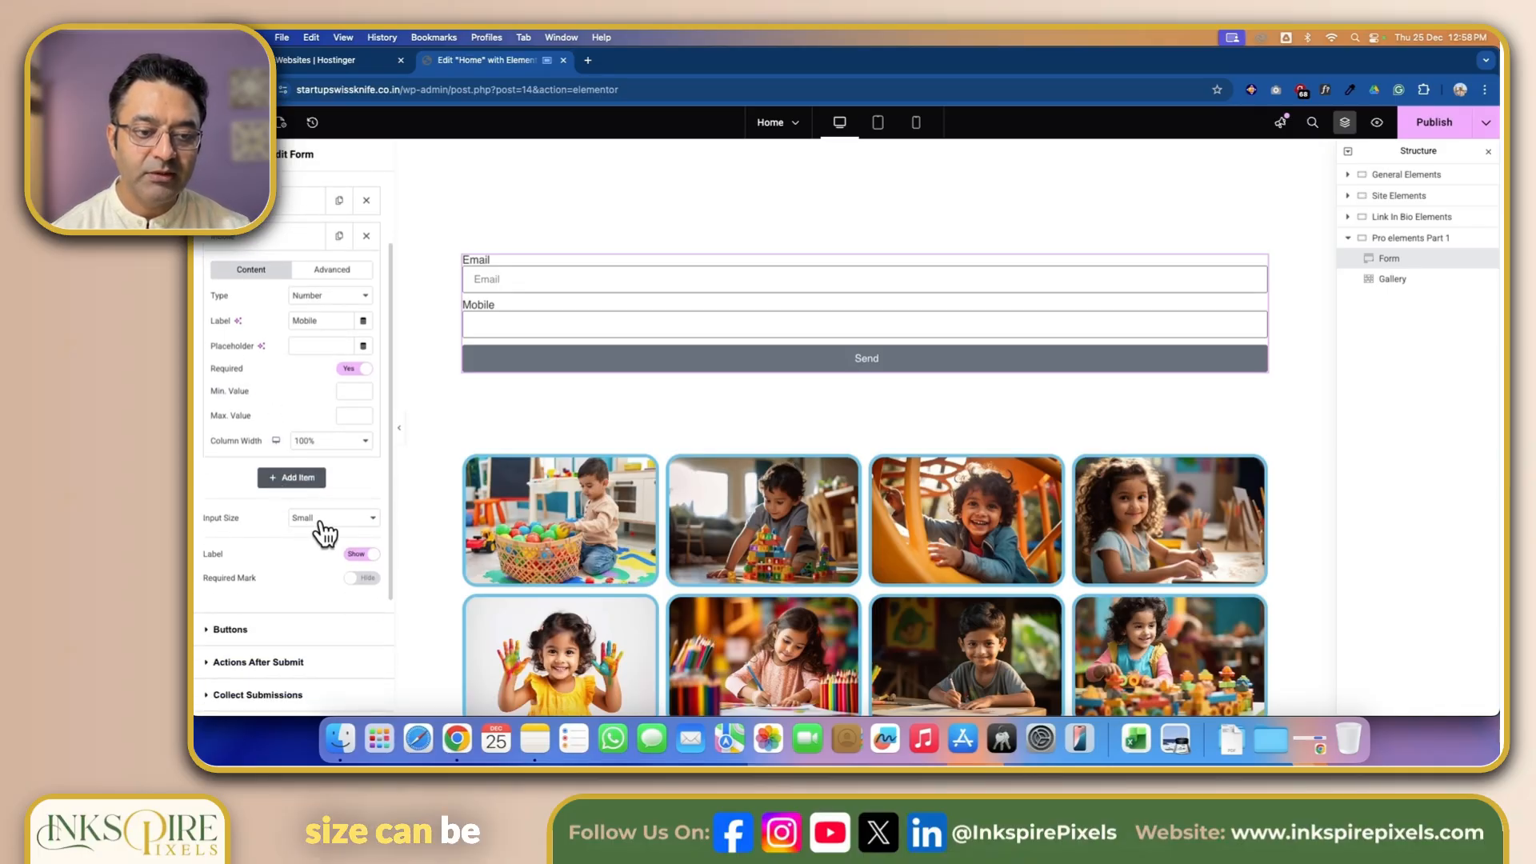
{"action": "scroll", "coordinate": [293, 550], "scroll_direction": "down", "scroll_amount": 2}
{"action": "scroll", "coordinate": [289, 538], "scroll_direction": "up", "scroll_amount": 2}
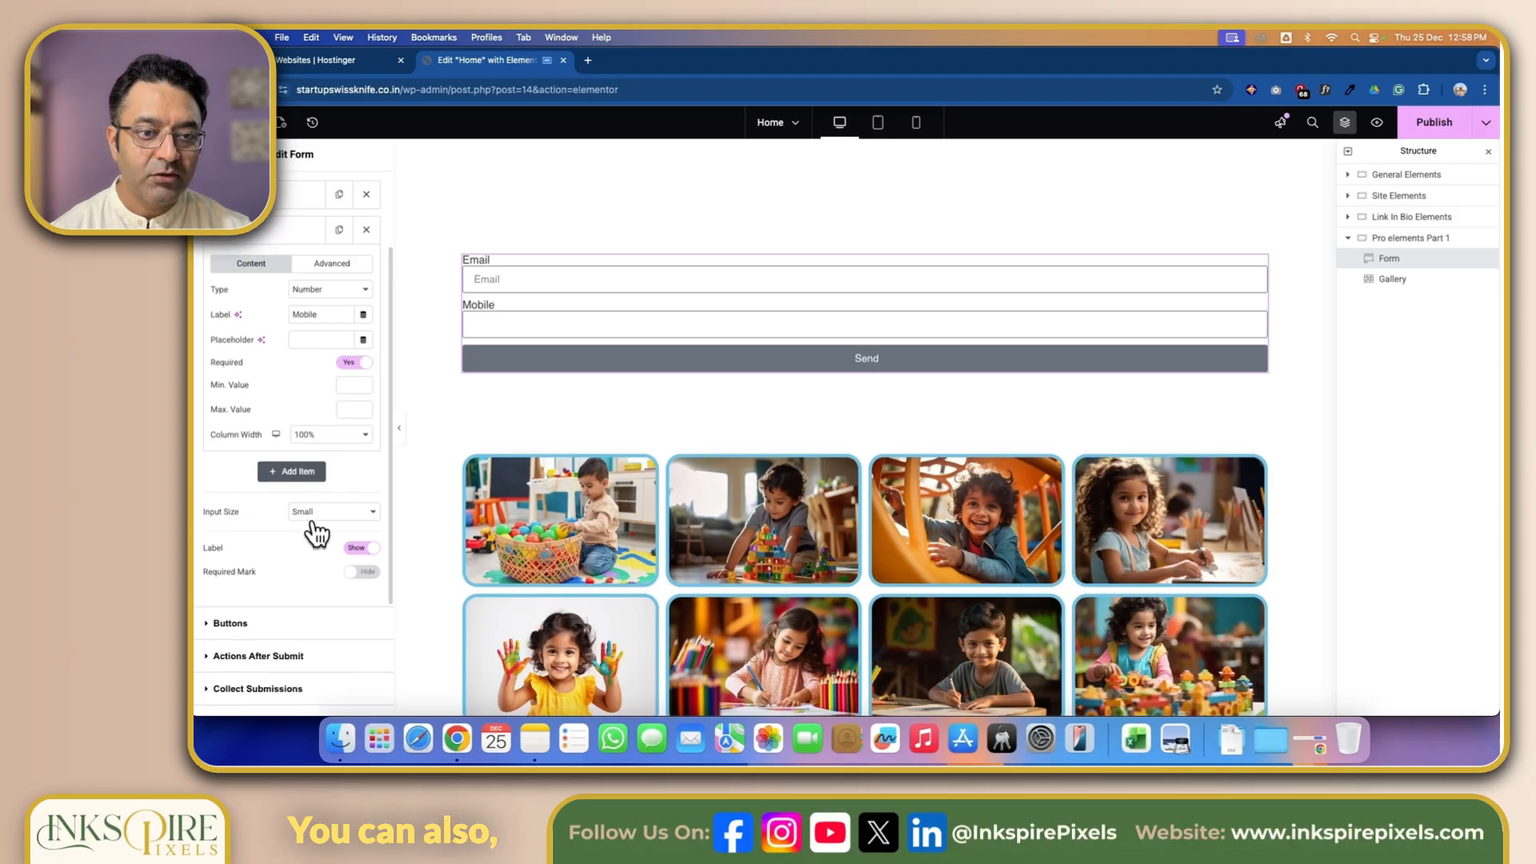
{"action": "left_click", "coordinate": [323, 340]}
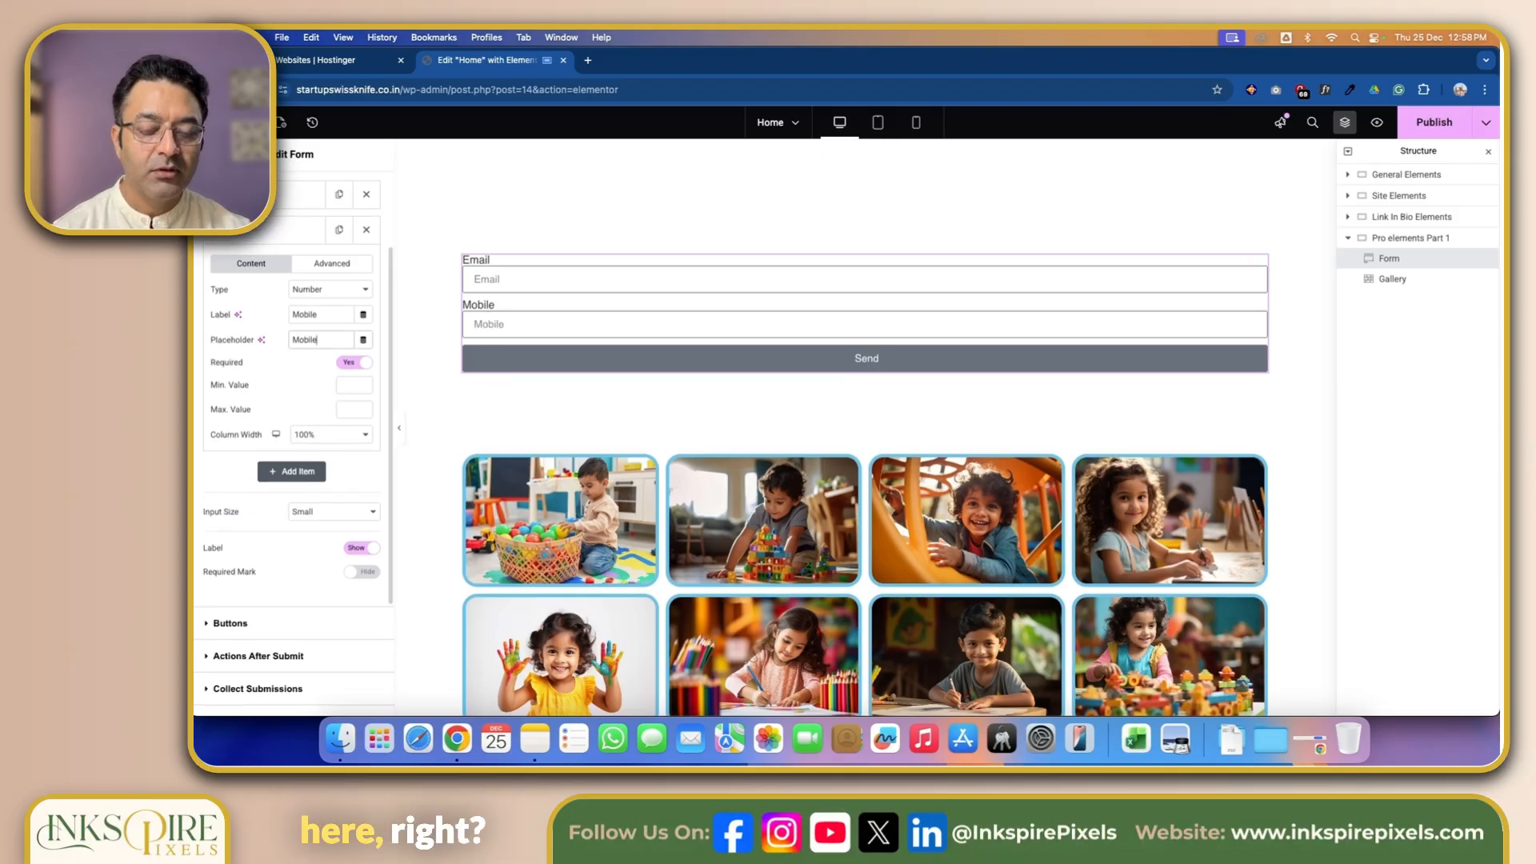
{"action": "type", "text": "+91"}
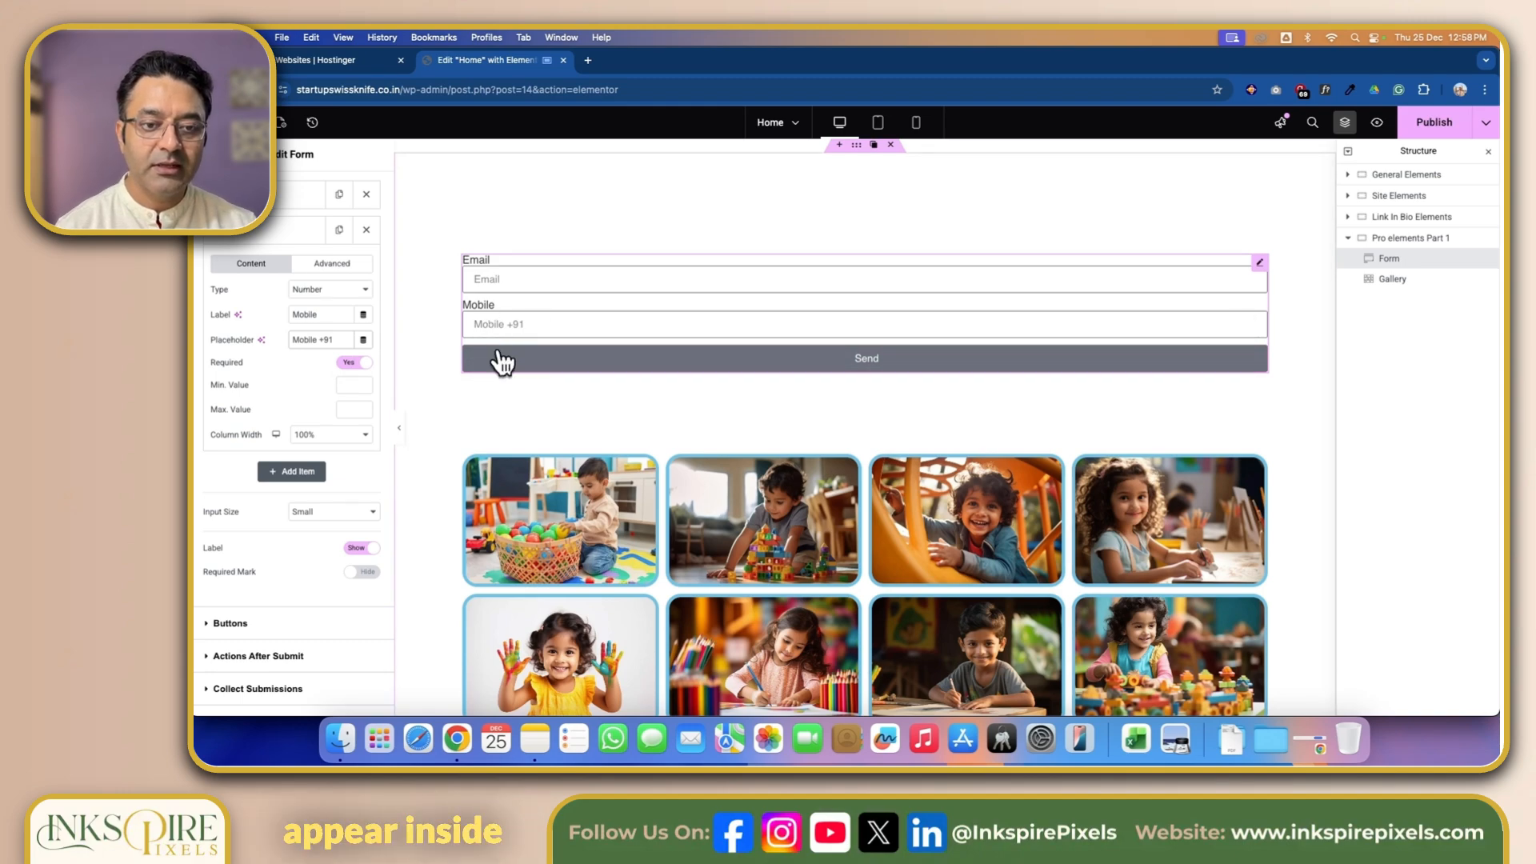
{"action": "scroll", "coordinate": [318, 512], "scroll_direction": "down", "scroll_amount": 2}
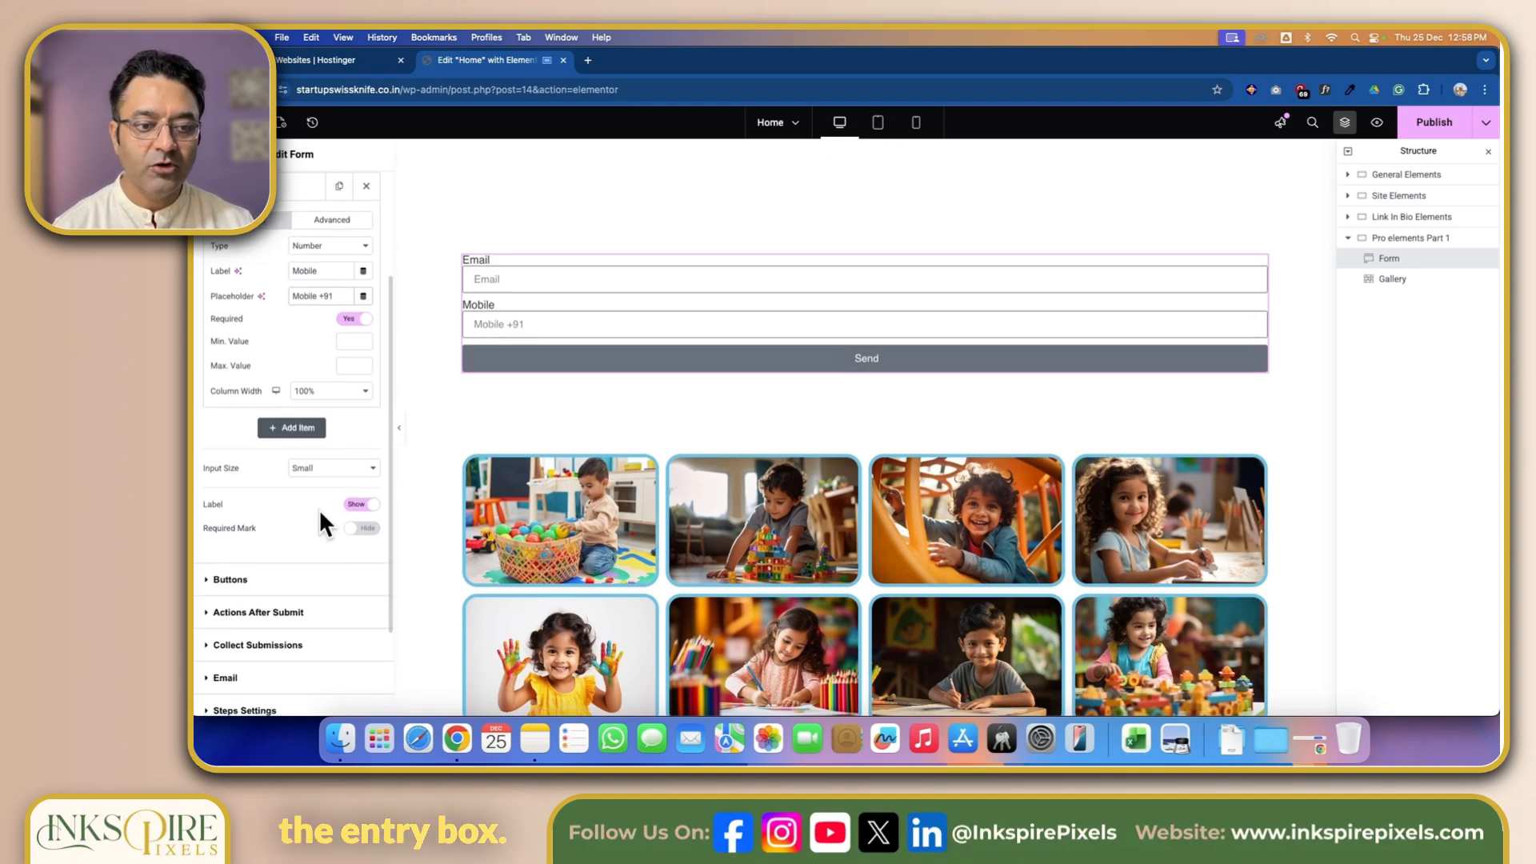
{"action": "scroll", "coordinate": [318, 520], "scroll_direction": "down", "scroll_amount": 4}
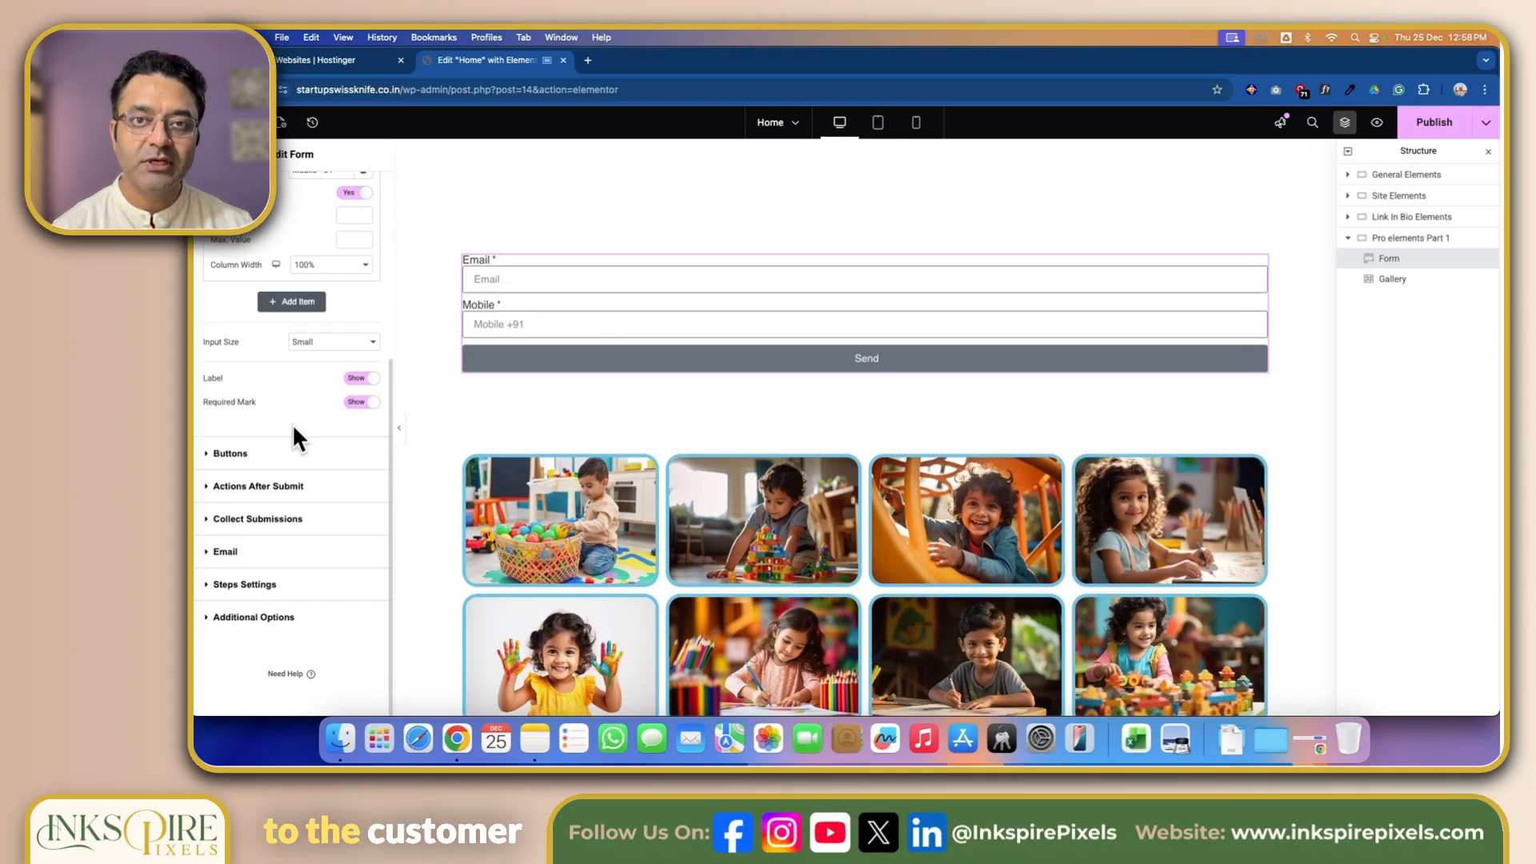
Change the form's submit button text to "Submit".
{"action": "left_click", "coordinate": [212, 451]}
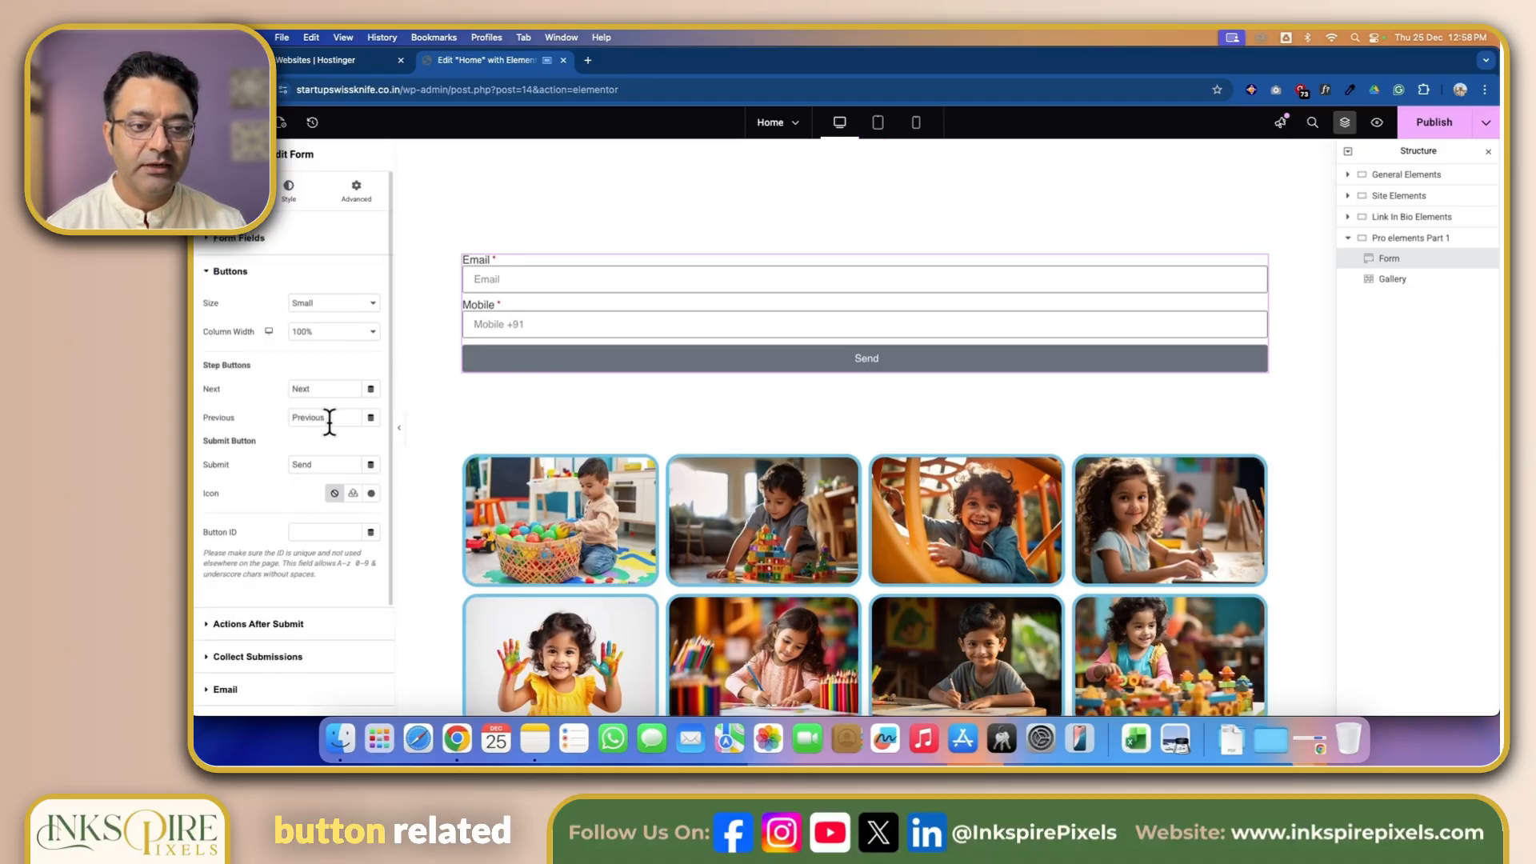
{"action": "scroll", "coordinate": [243, 438], "scroll_direction": "down", "scroll_amount": 2}
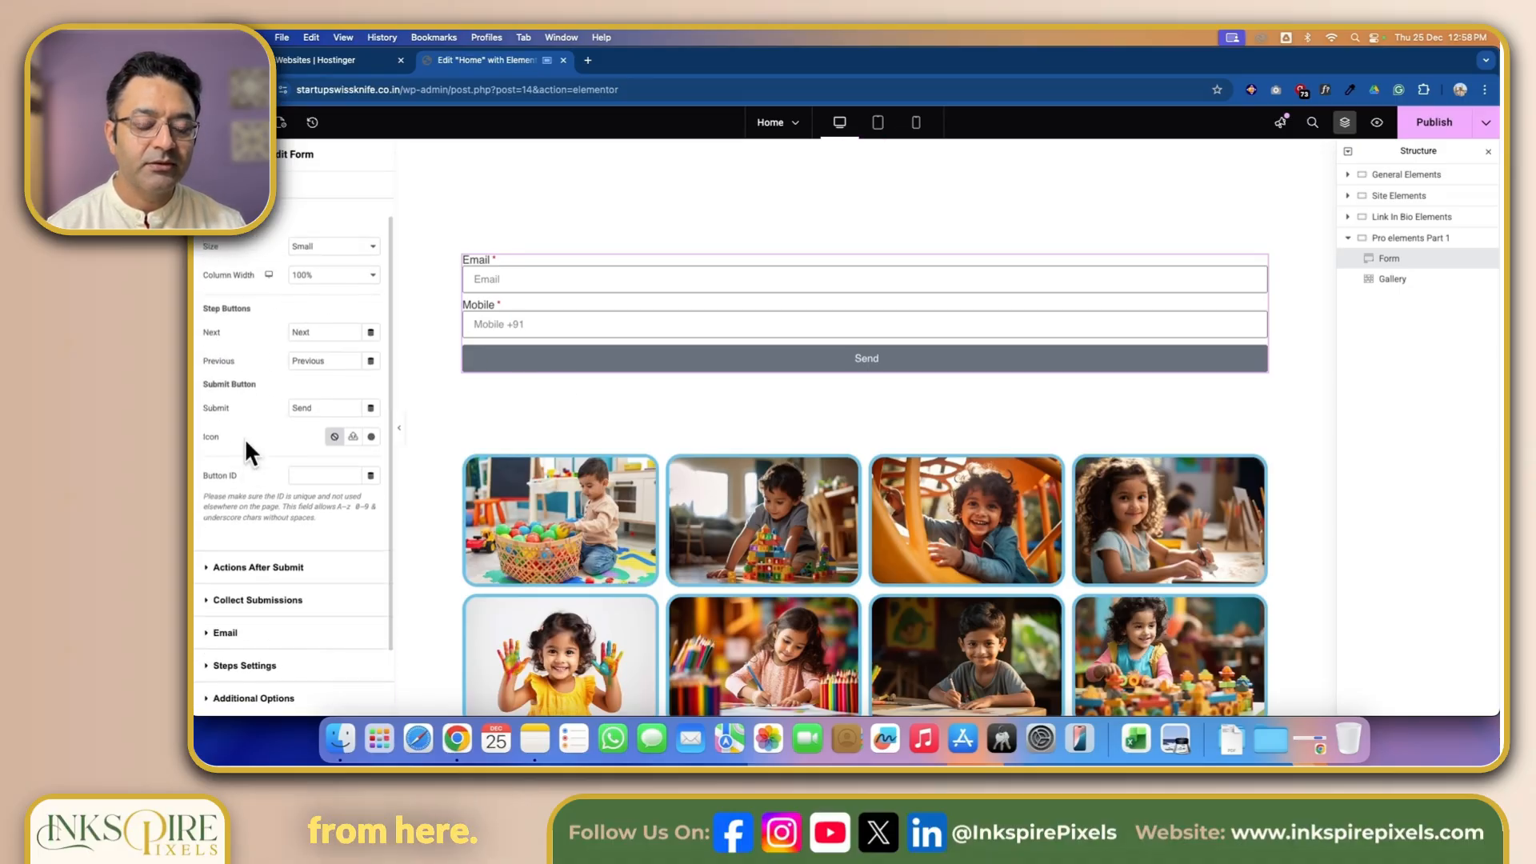
{"action": "left_click", "coordinate": [317, 393]}
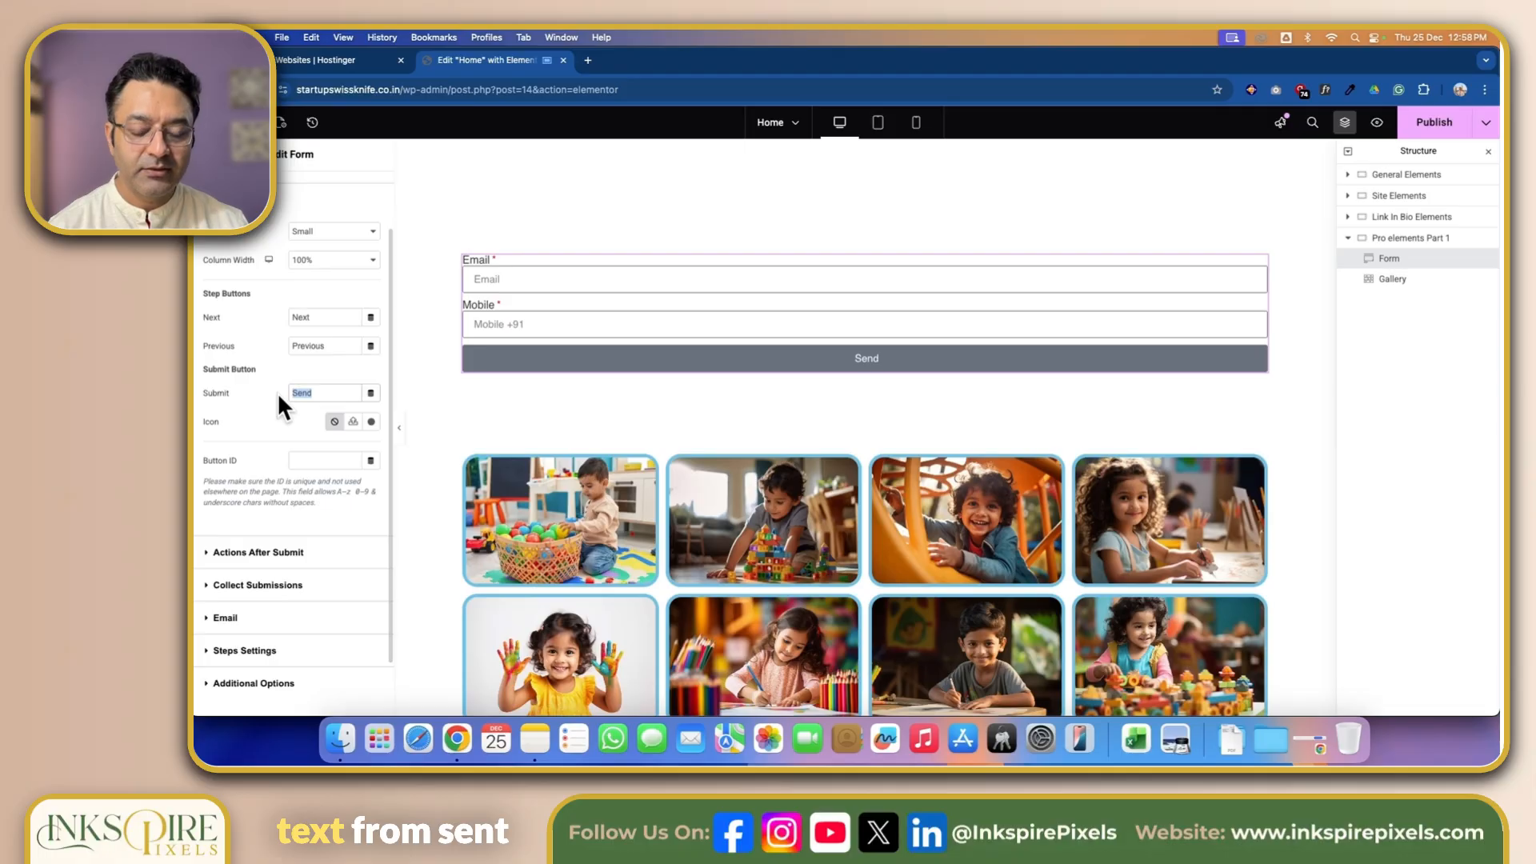
{"action": "type", "text": "Sub"}
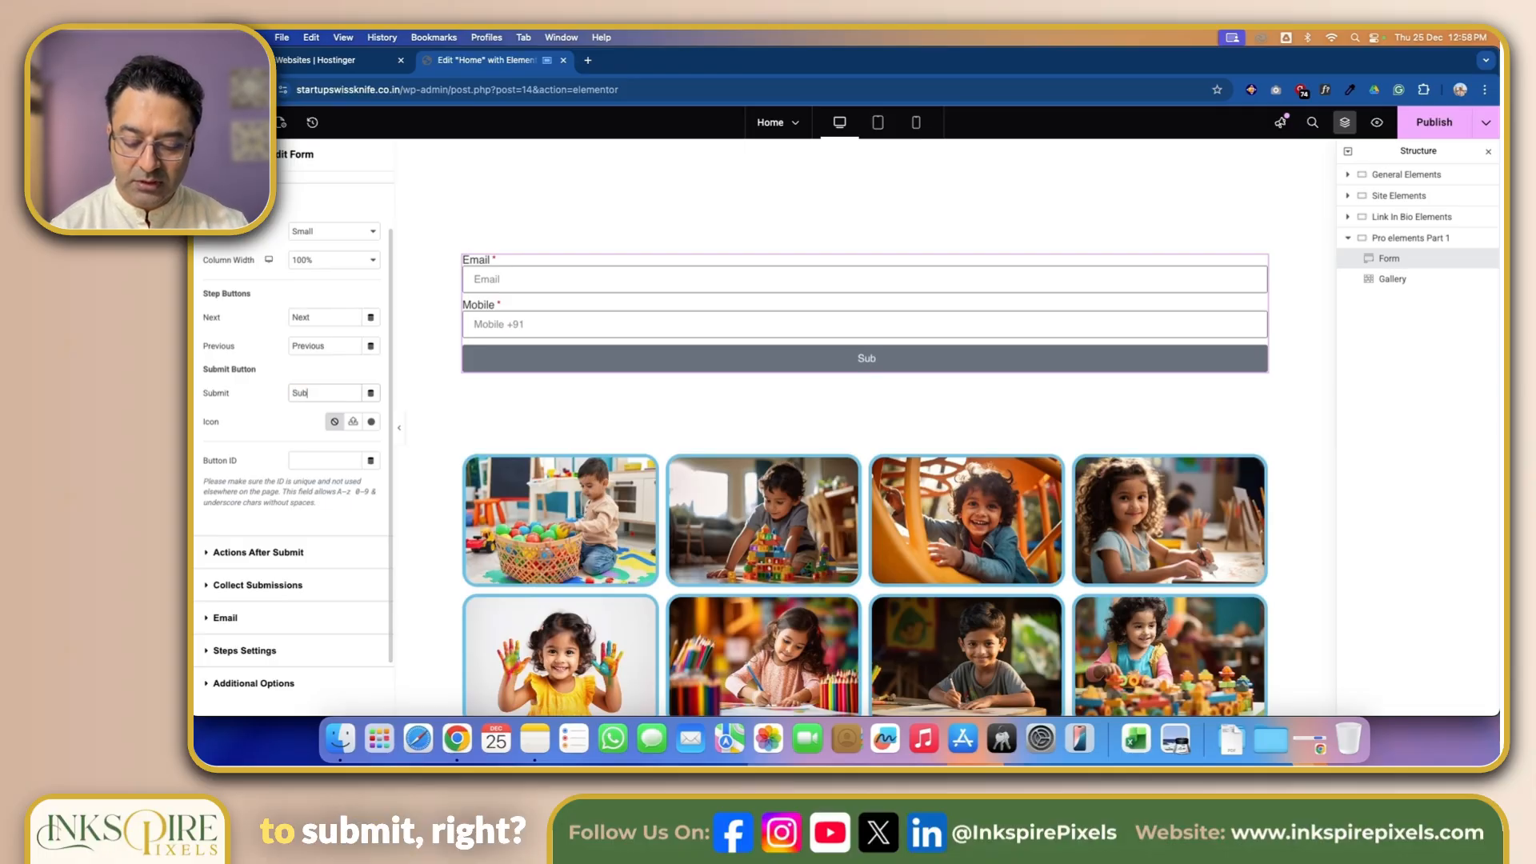
{"action": "type", "text": "mit"}
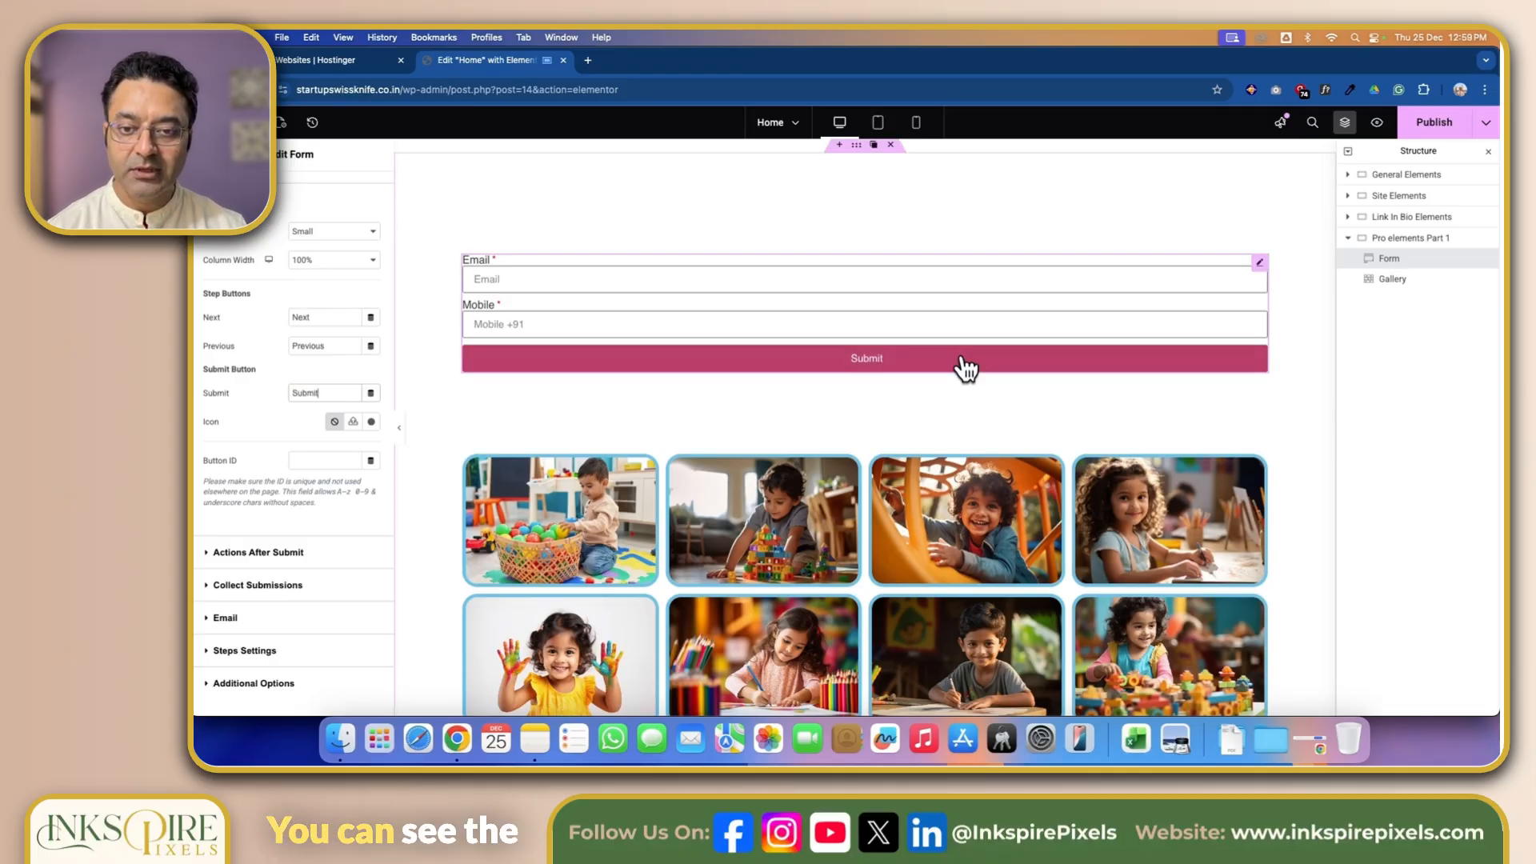
Examine the actions that can be added to run after the form is submitted.
{"action": "scroll", "coordinate": [246, 540], "scroll_direction": "down", "scroll_amount": 1}
{"action": "scroll", "coordinate": [246, 540], "scroll_direction": "down", "scroll_amount": 2}
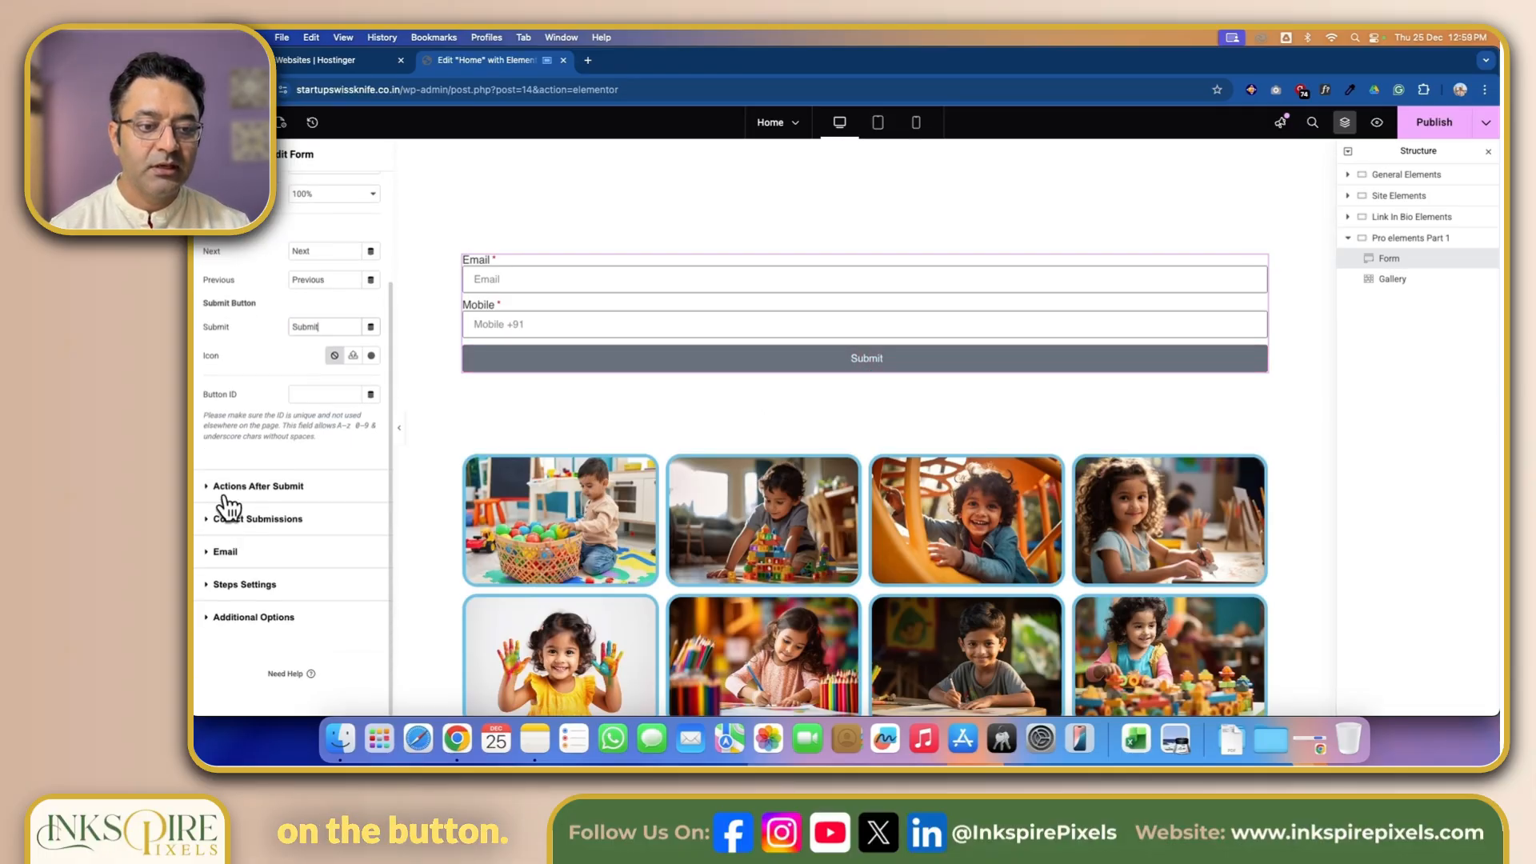
{"action": "left_click", "coordinate": [212, 485]}
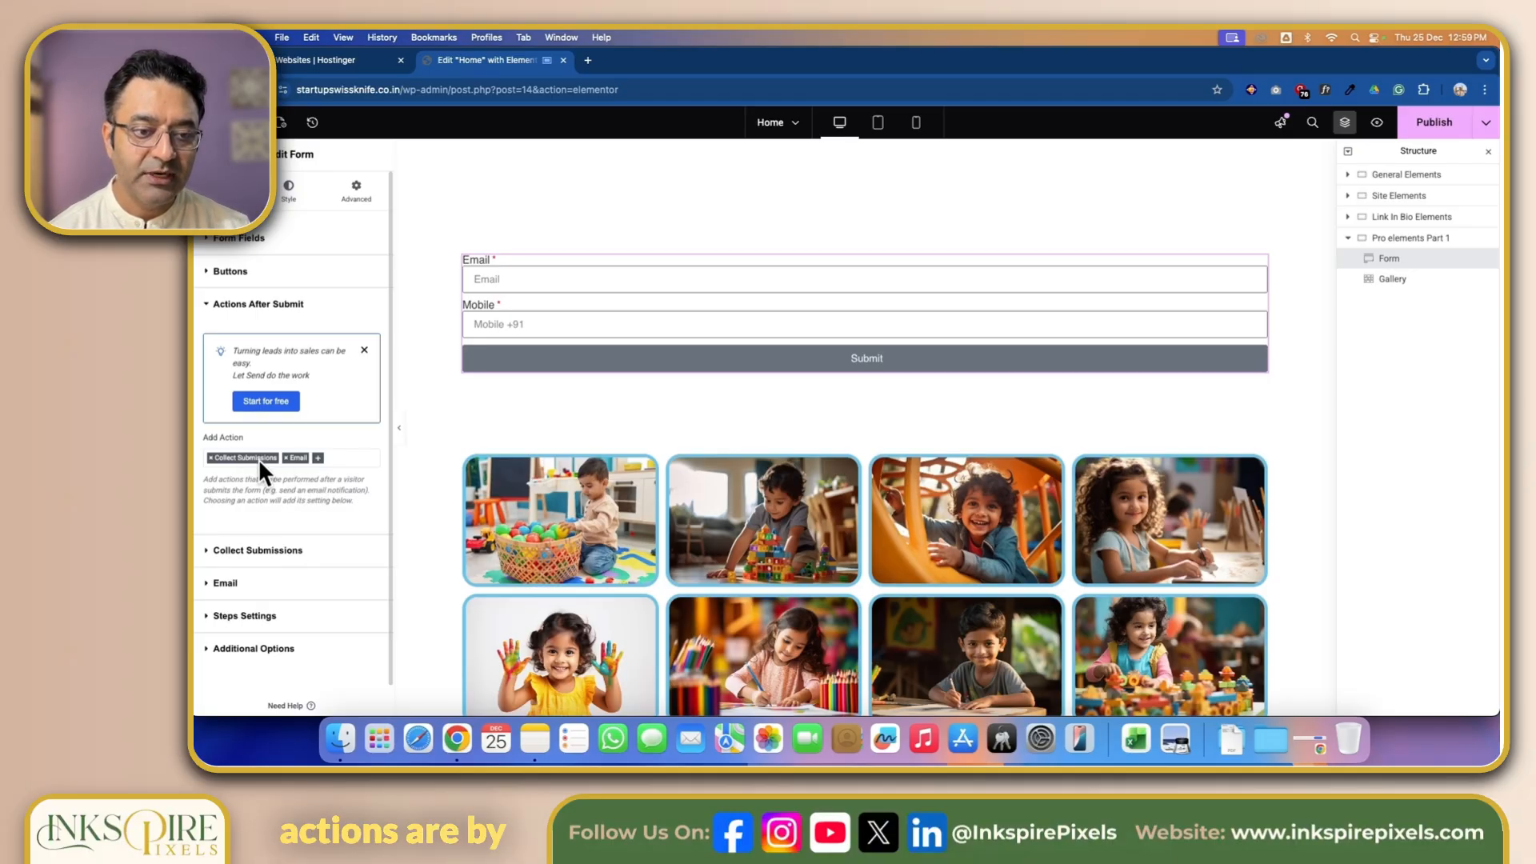
{"action": "left_click", "coordinate": [330, 459]}
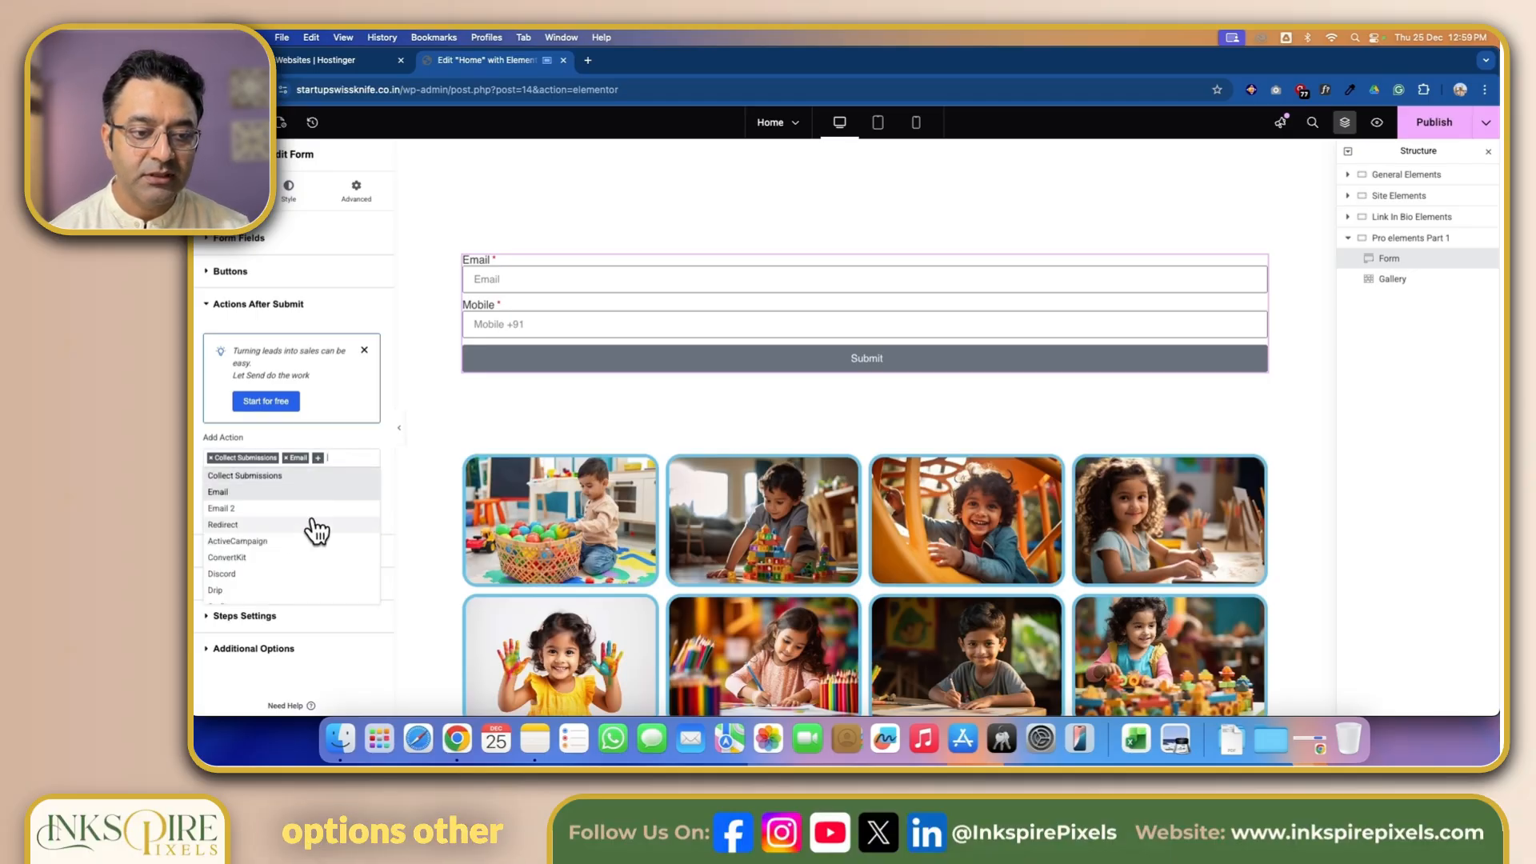
{"action": "scroll", "coordinate": [316, 530], "scroll_direction": "down", "scroll_amount": 2}
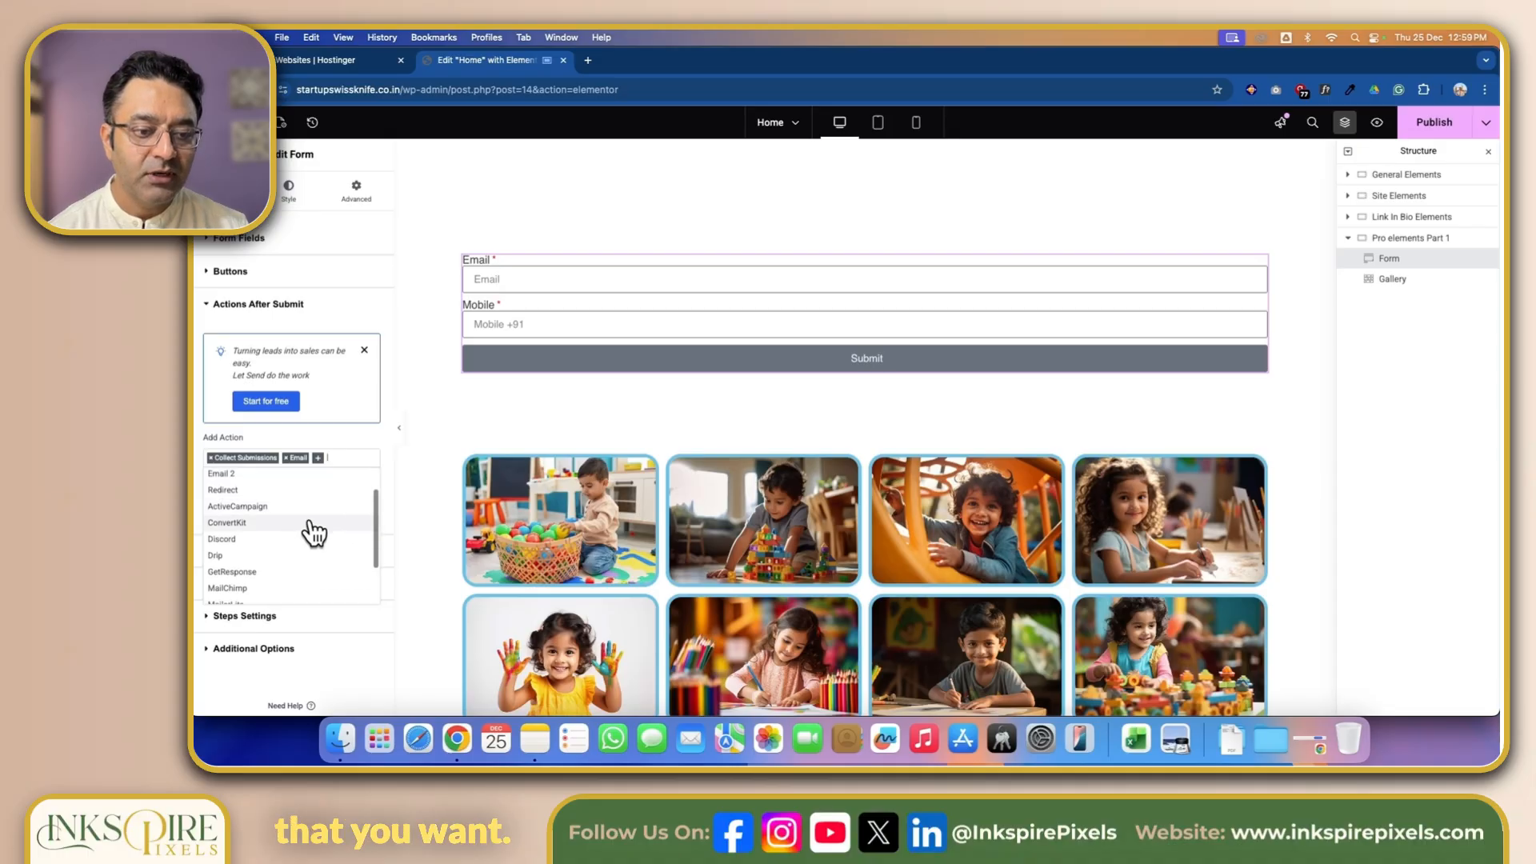
{"action": "scroll", "coordinate": [314, 534], "scroll_direction": "down", "scroll_amount": 3}
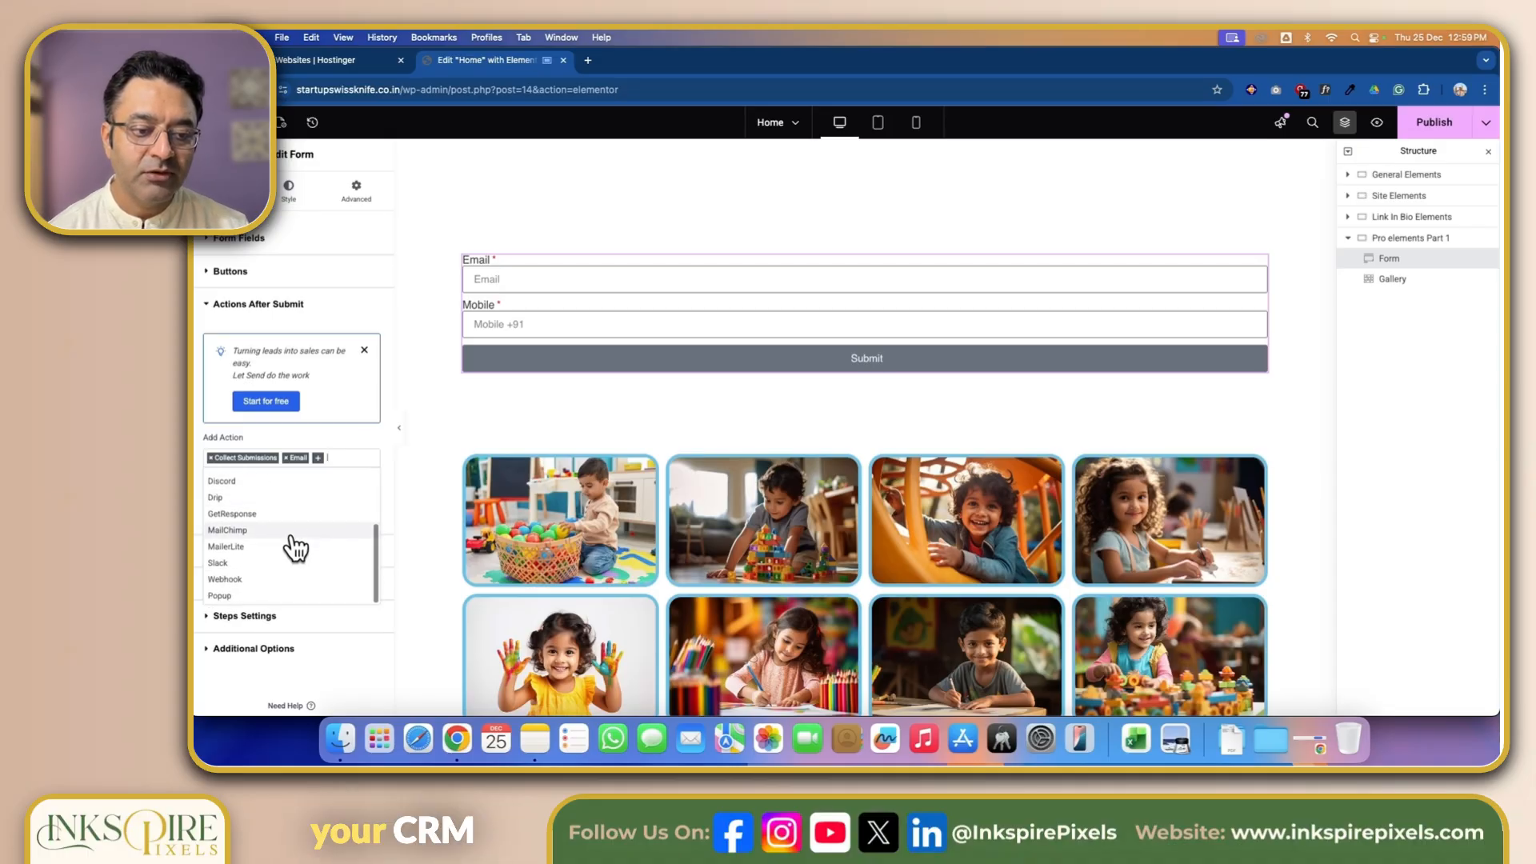
Review the remaining after-submit actions and the metadata settings for collected submissions.
{"action": "scroll", "coordinate": [297, 548], "scroll_direction": "up", "scroll_amount": 5}
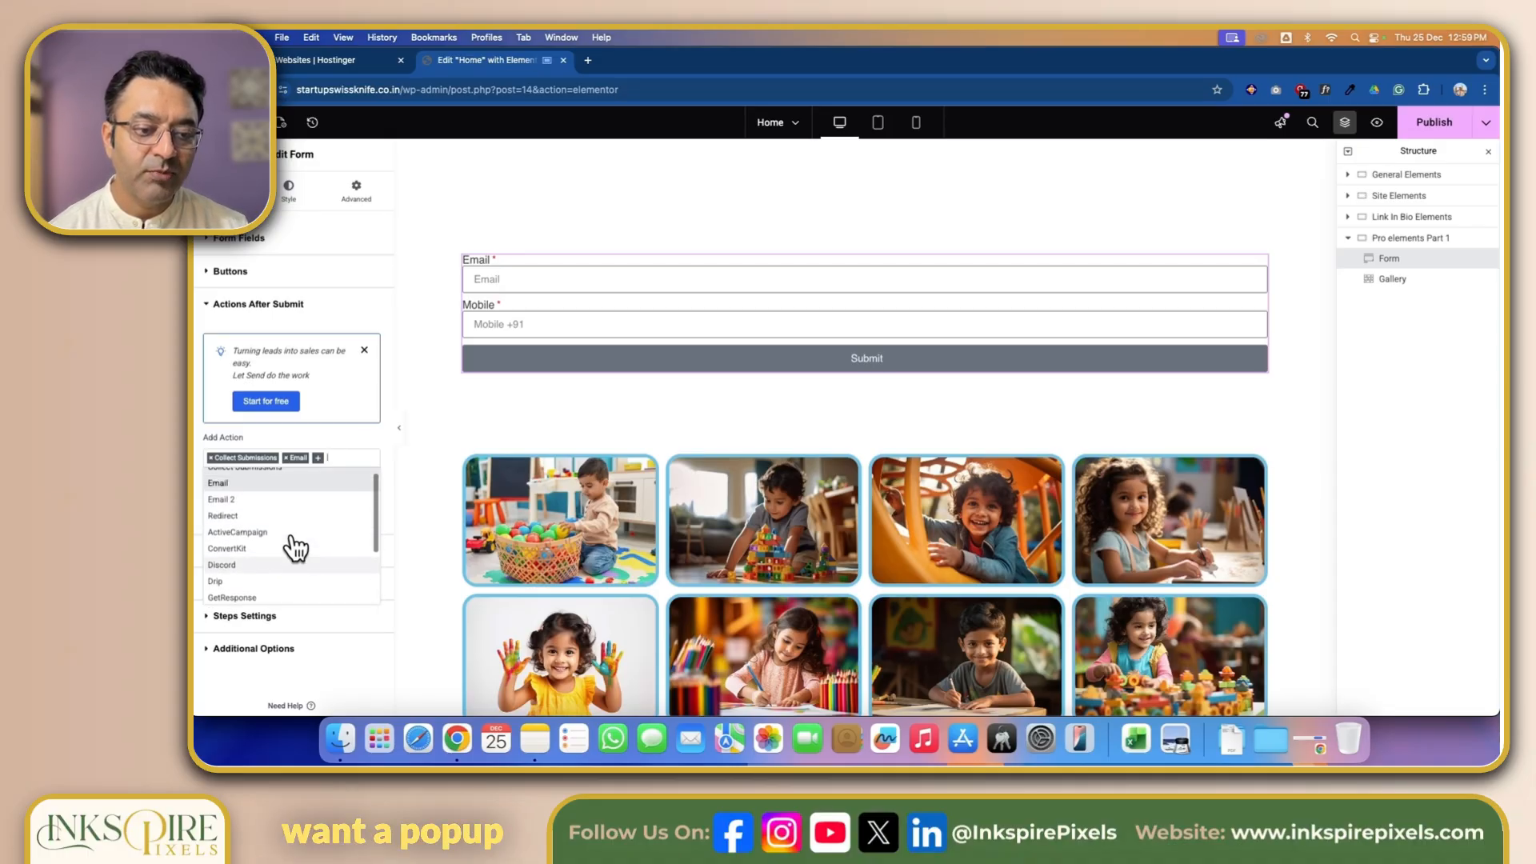
{"action": "scroll", "coordinate": [296, 544], "scroll_direction": "up", "scroll_amount": 1}
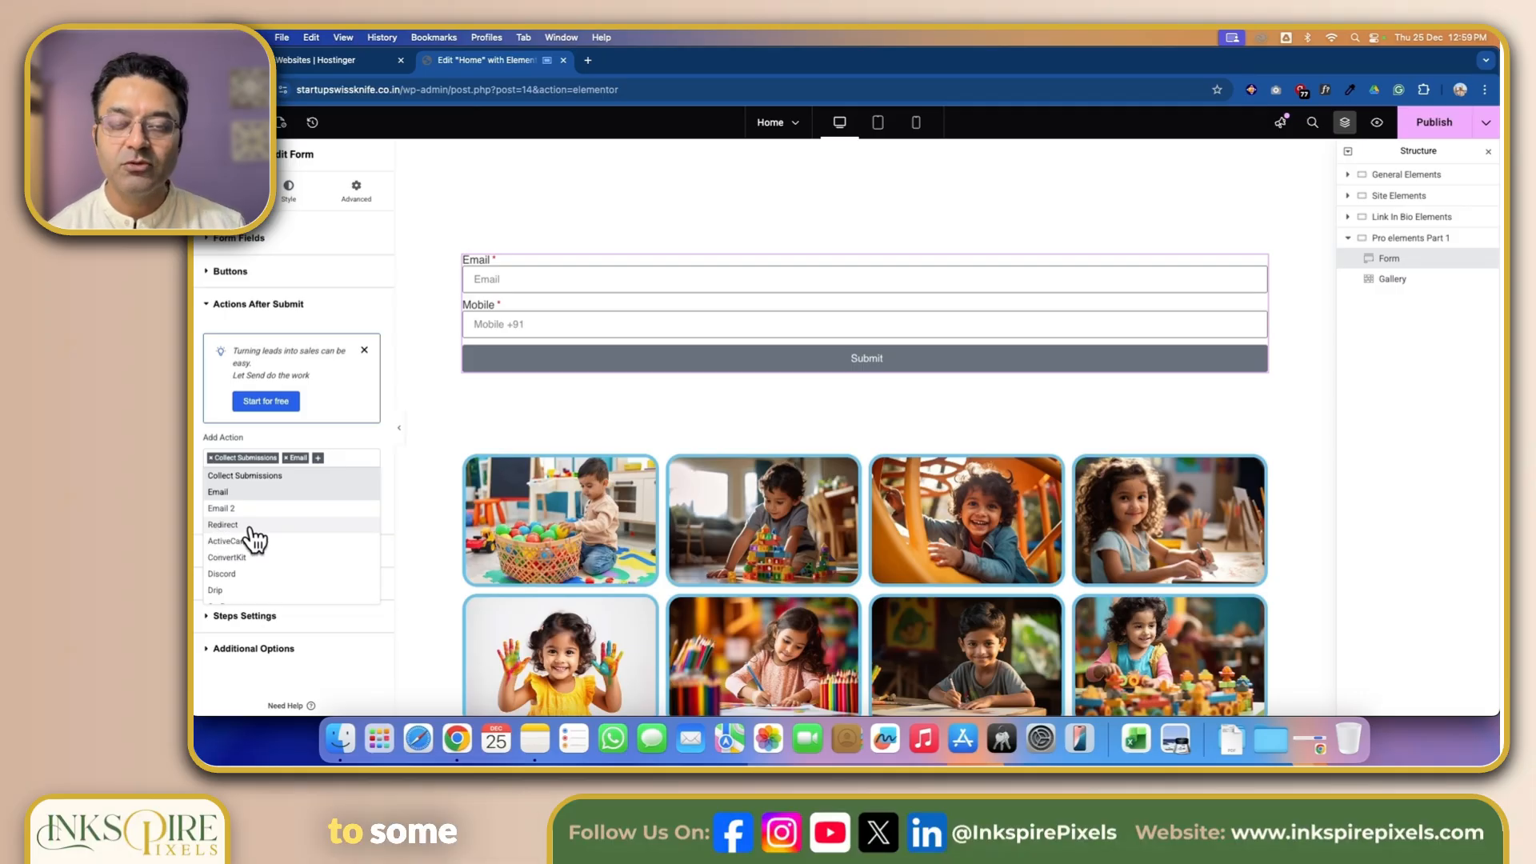
{"action": "left_click", "coordinate": [194, 450]}
{"action": "scroll", "coordinate": [240, 480], "scroll_direction": "down", "scroll_amount": 1}
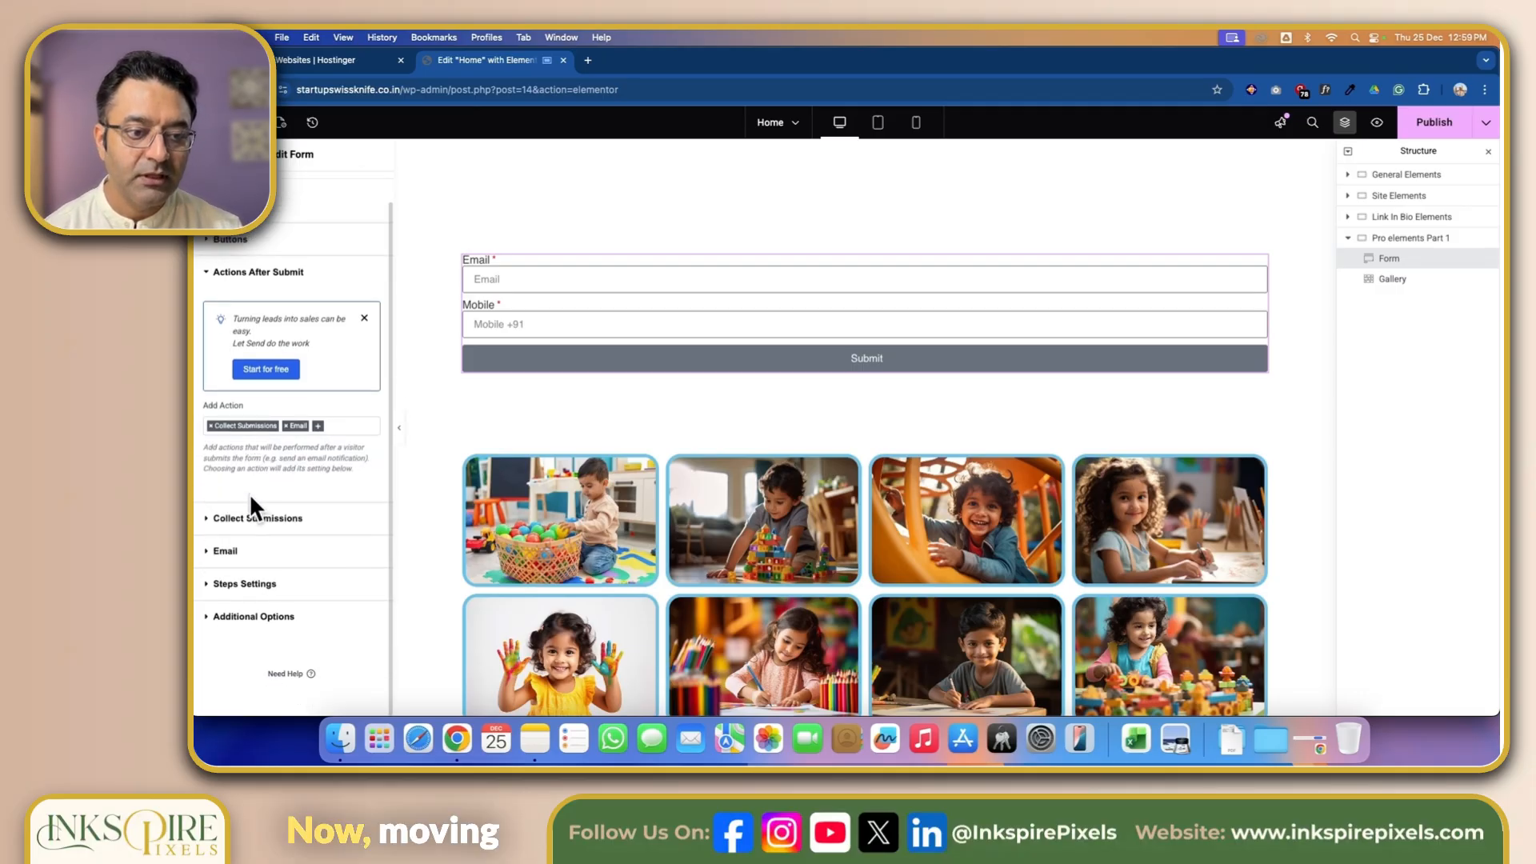
{"action": "left_click", "coordinate": [212, 520]}
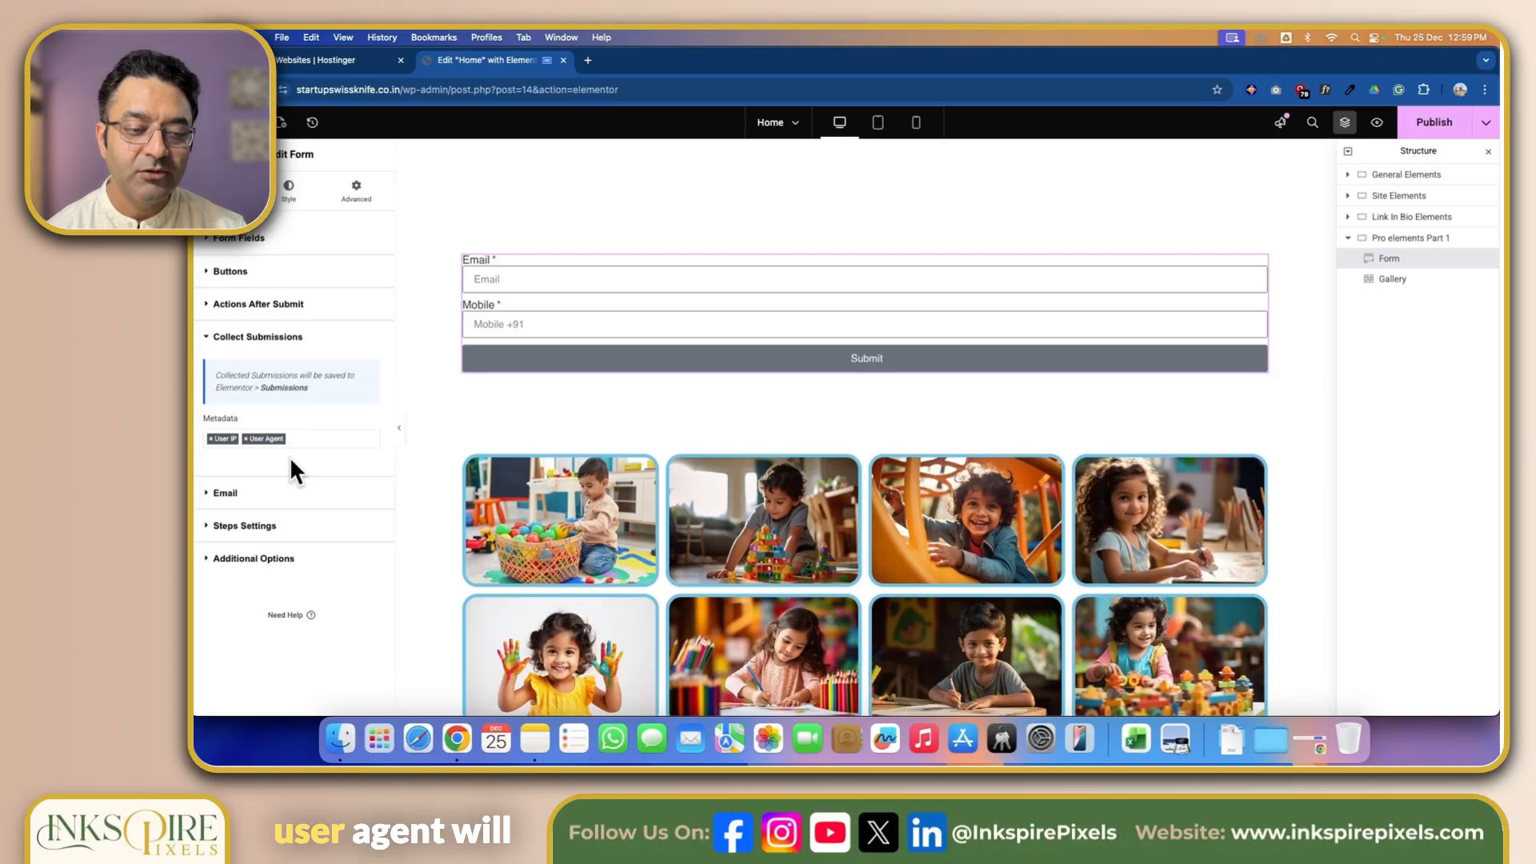
Examine the form's email notification settings, multi-step settings and additional options.
{"action": "left_click", "coordinate": [215, 494]}
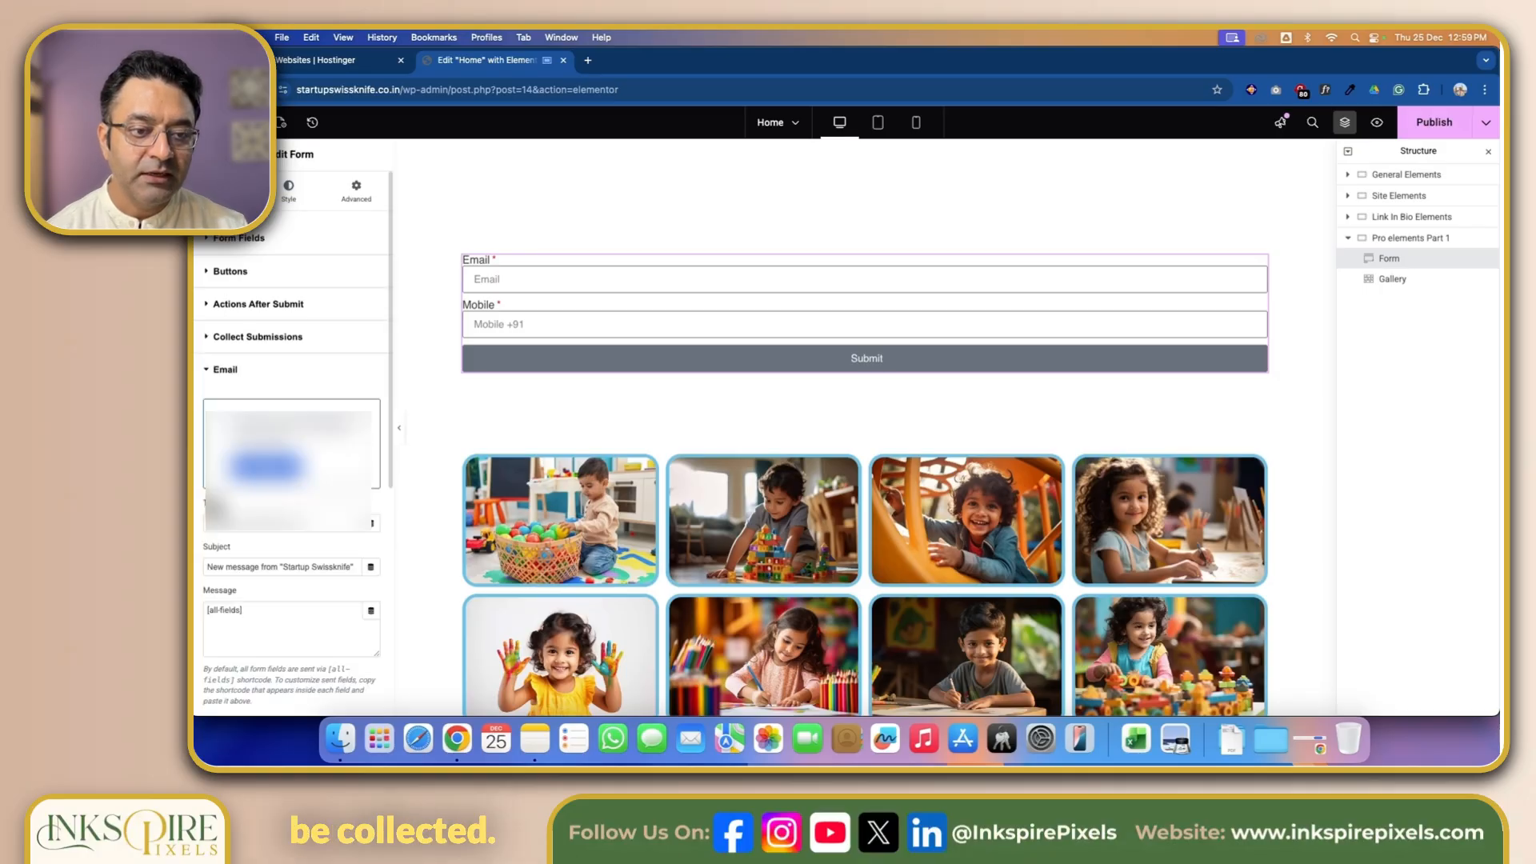
{"action": "scroll", "coordinate": [290, 531], "scroll_direction": "down", "scroll_amount": 2}
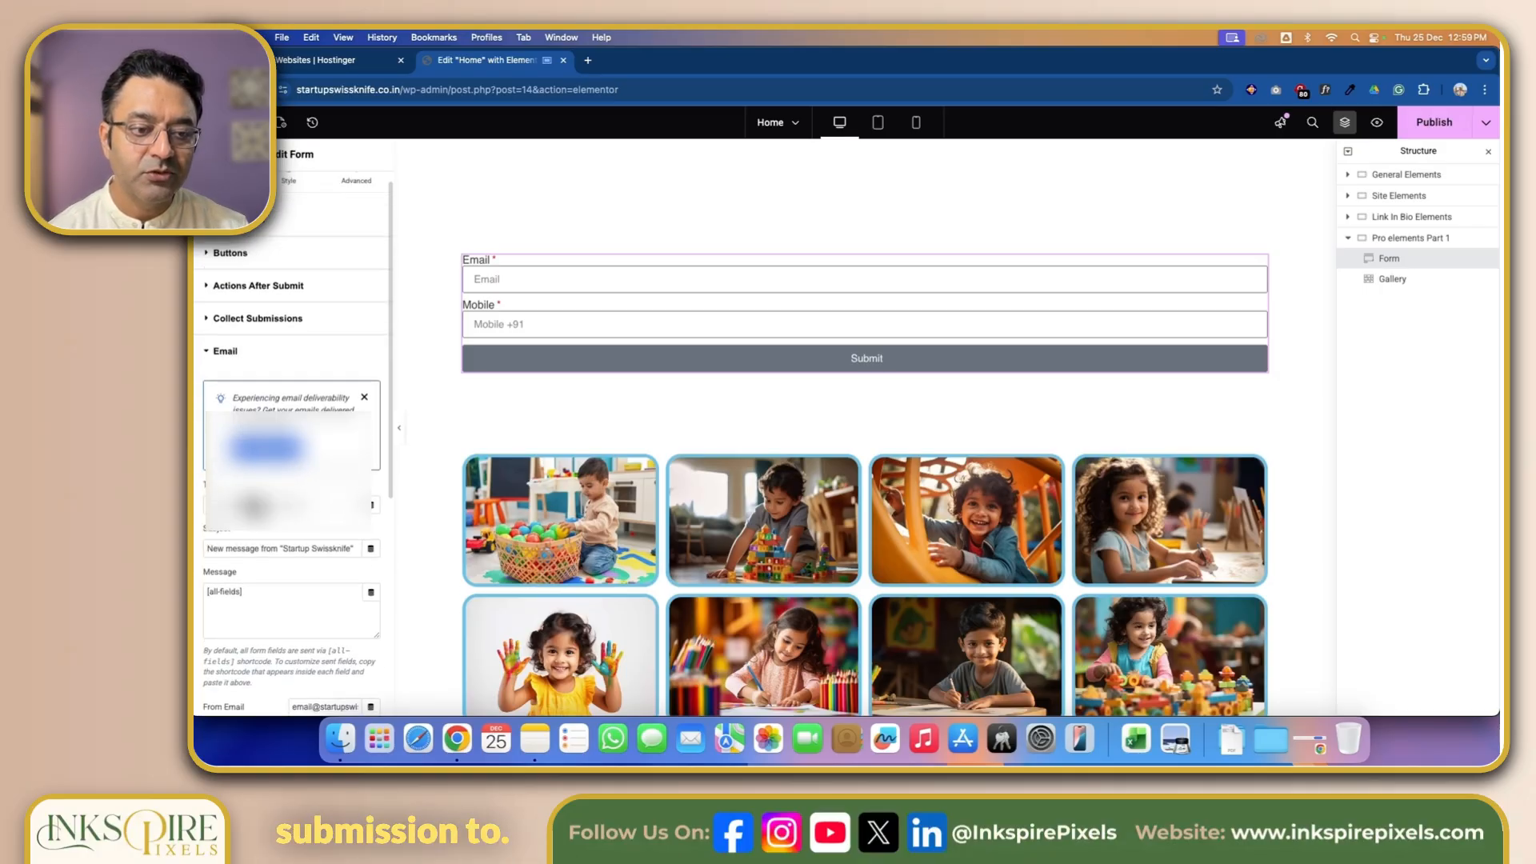
{"action": "scroll", "coordinate": [290, 480], "scroll_direction": "down", "scroll_amount": 2}
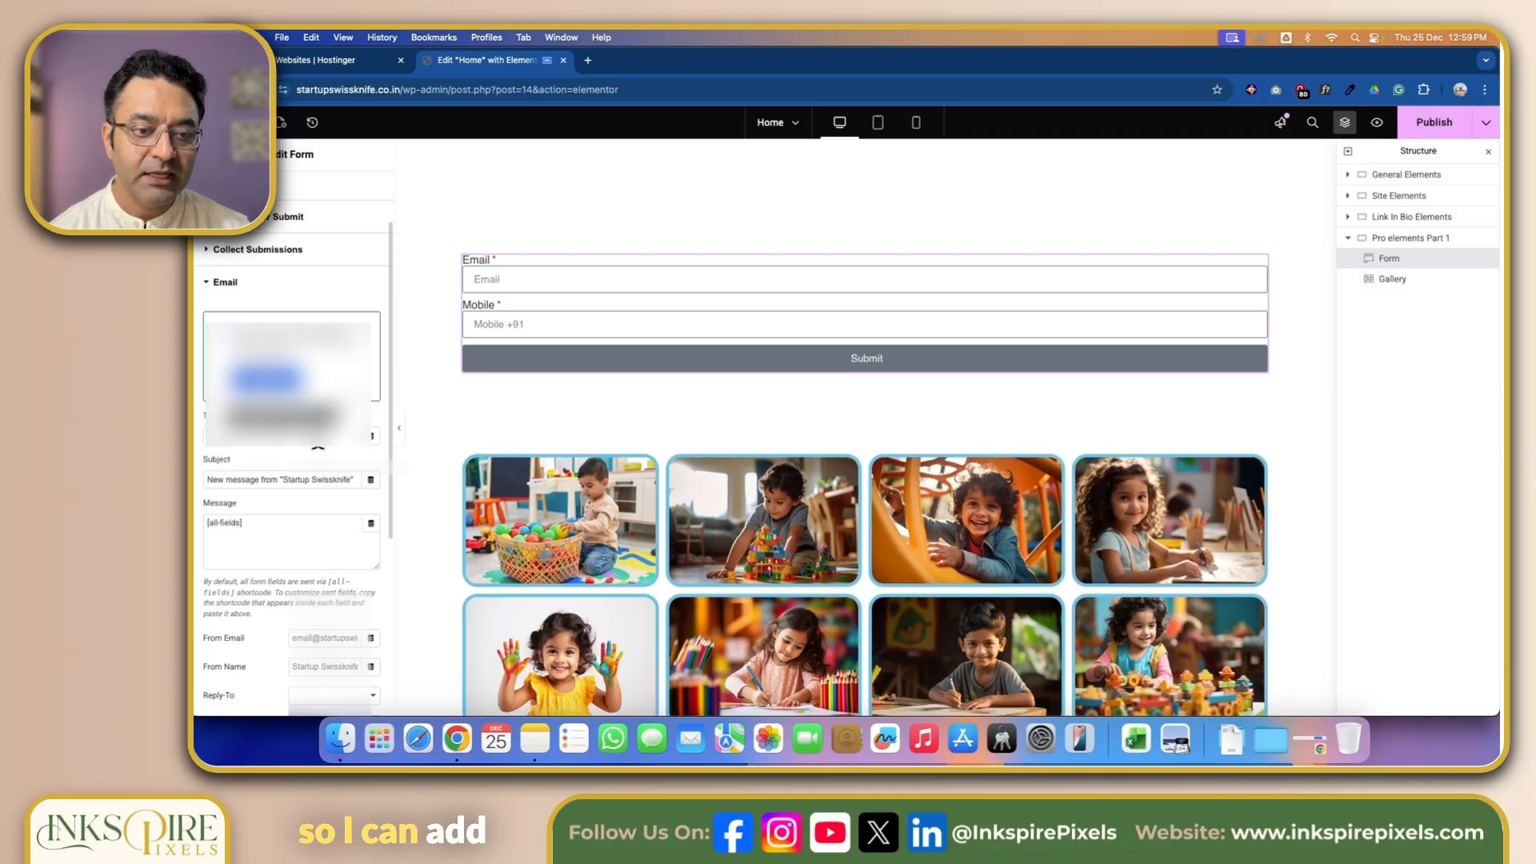
{"action": "left_click", "coordinate": [324, 479]}
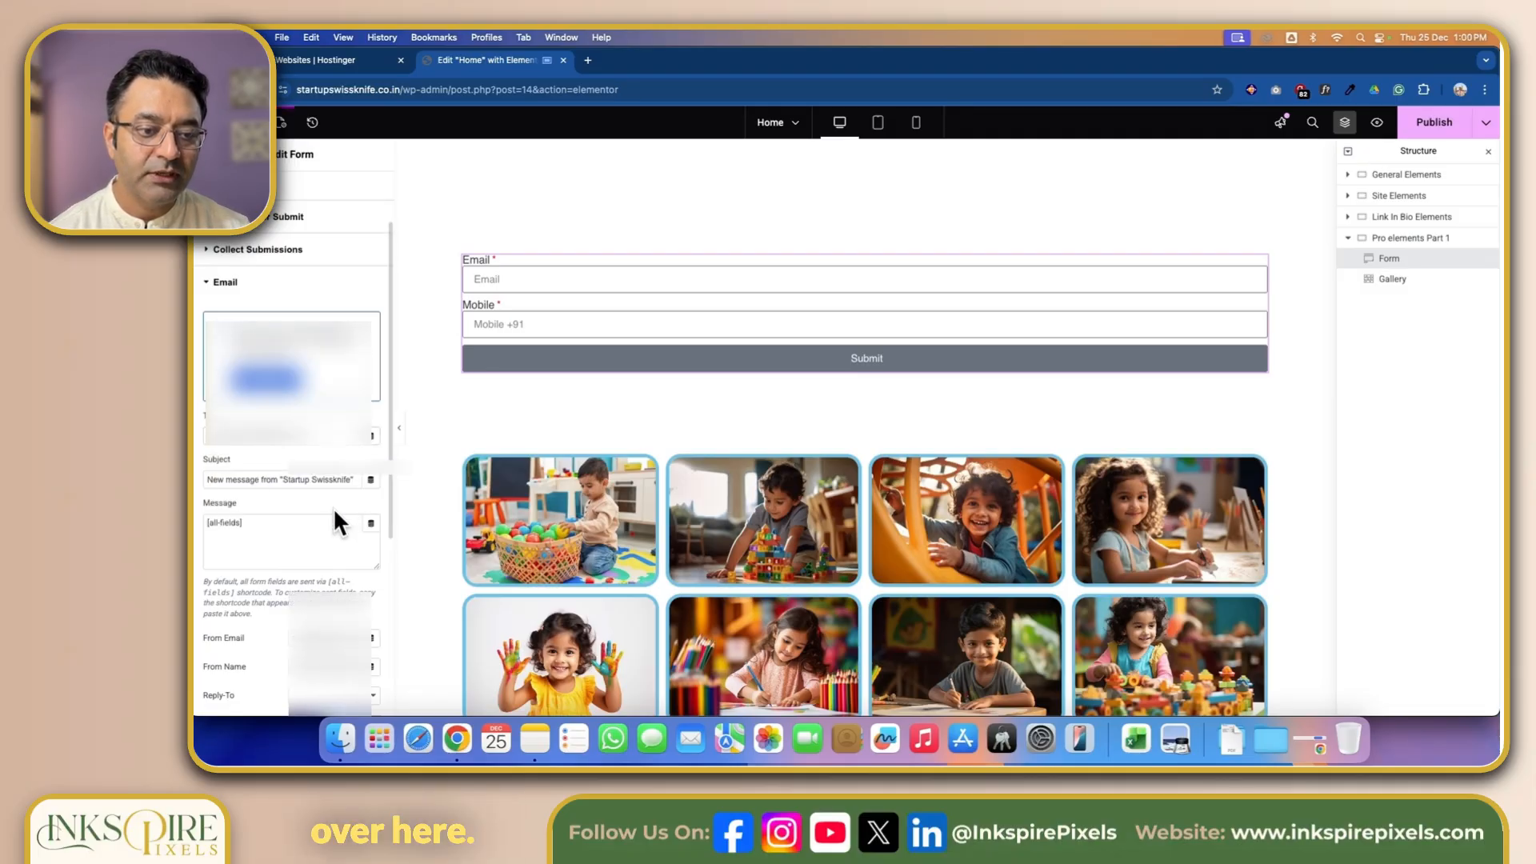
{"action": "left_click_drag", "start_coordinate": [210, 480], "coordinate": [311, 485]}
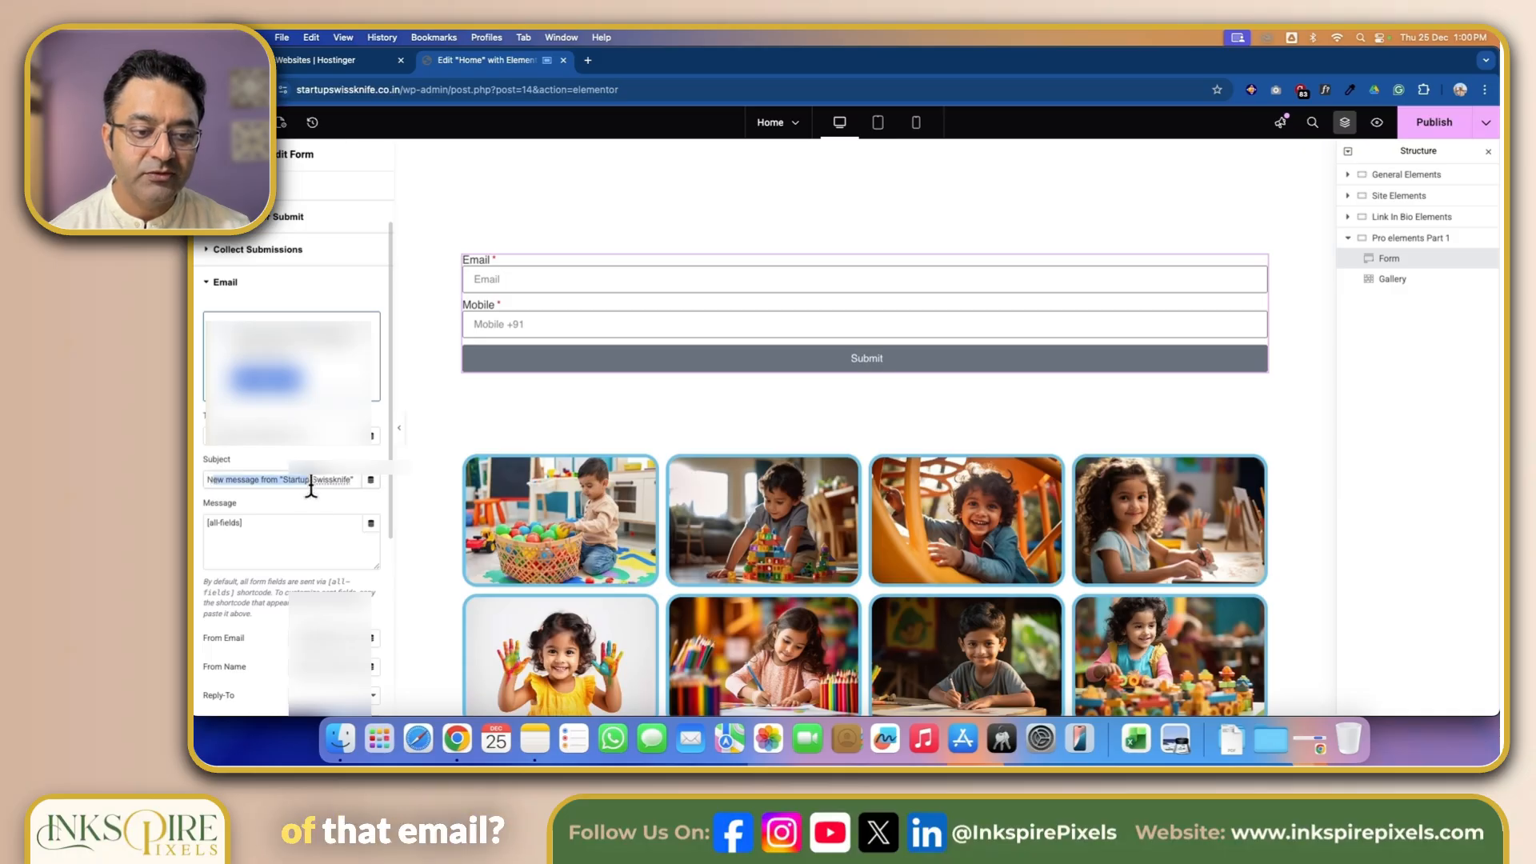
{"action": "scroll", "coordinate": [290, 524], "scroll_direction": "down", "scroll_amount": 4}
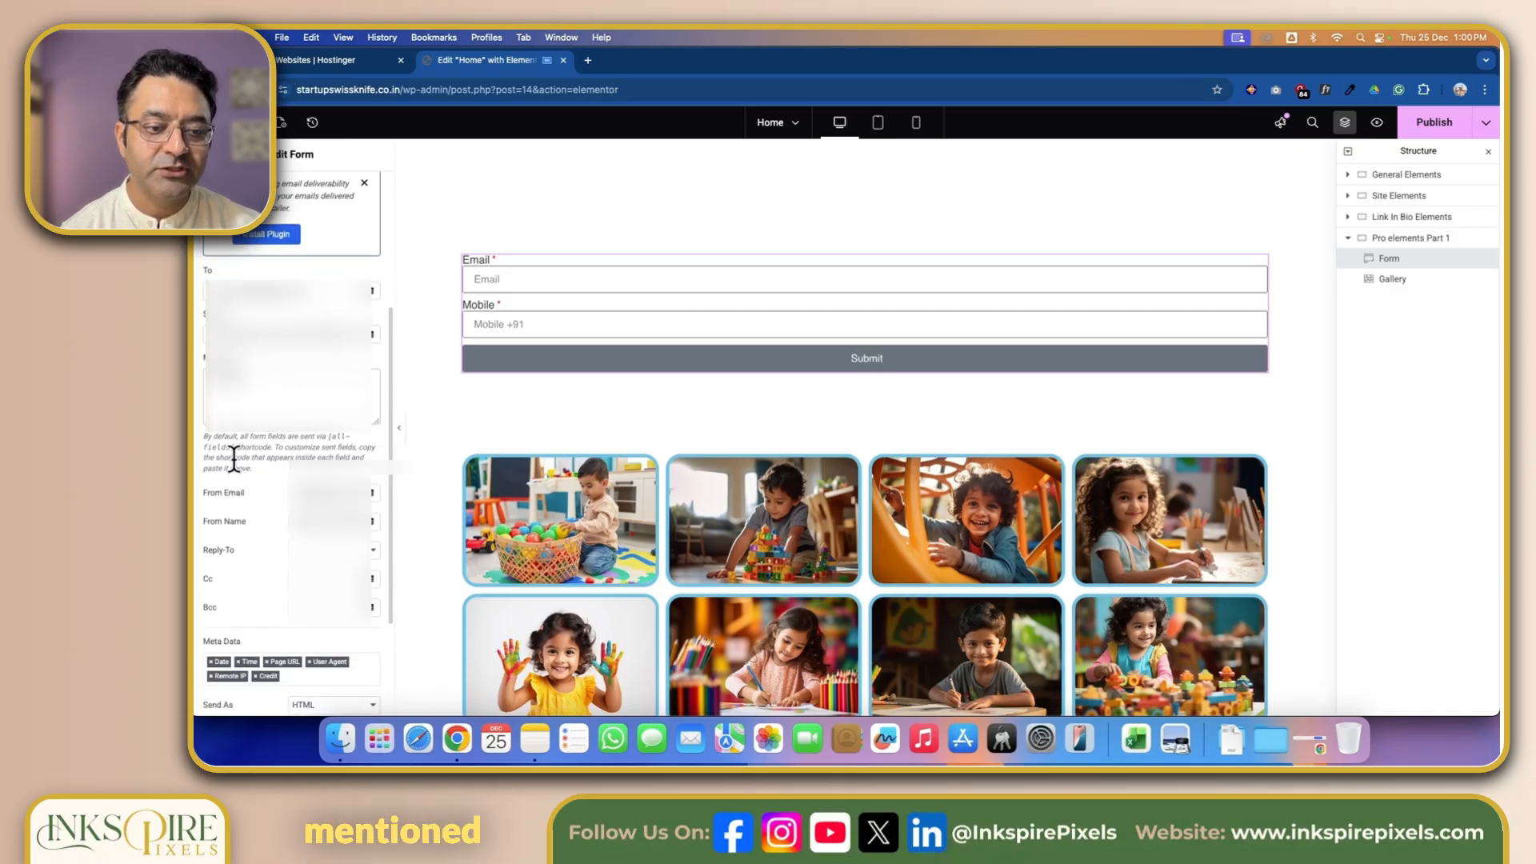
{"action": "scroll", "coordinate": [308, 497], "scroll_direction": "up", "scroll_amount": 1}
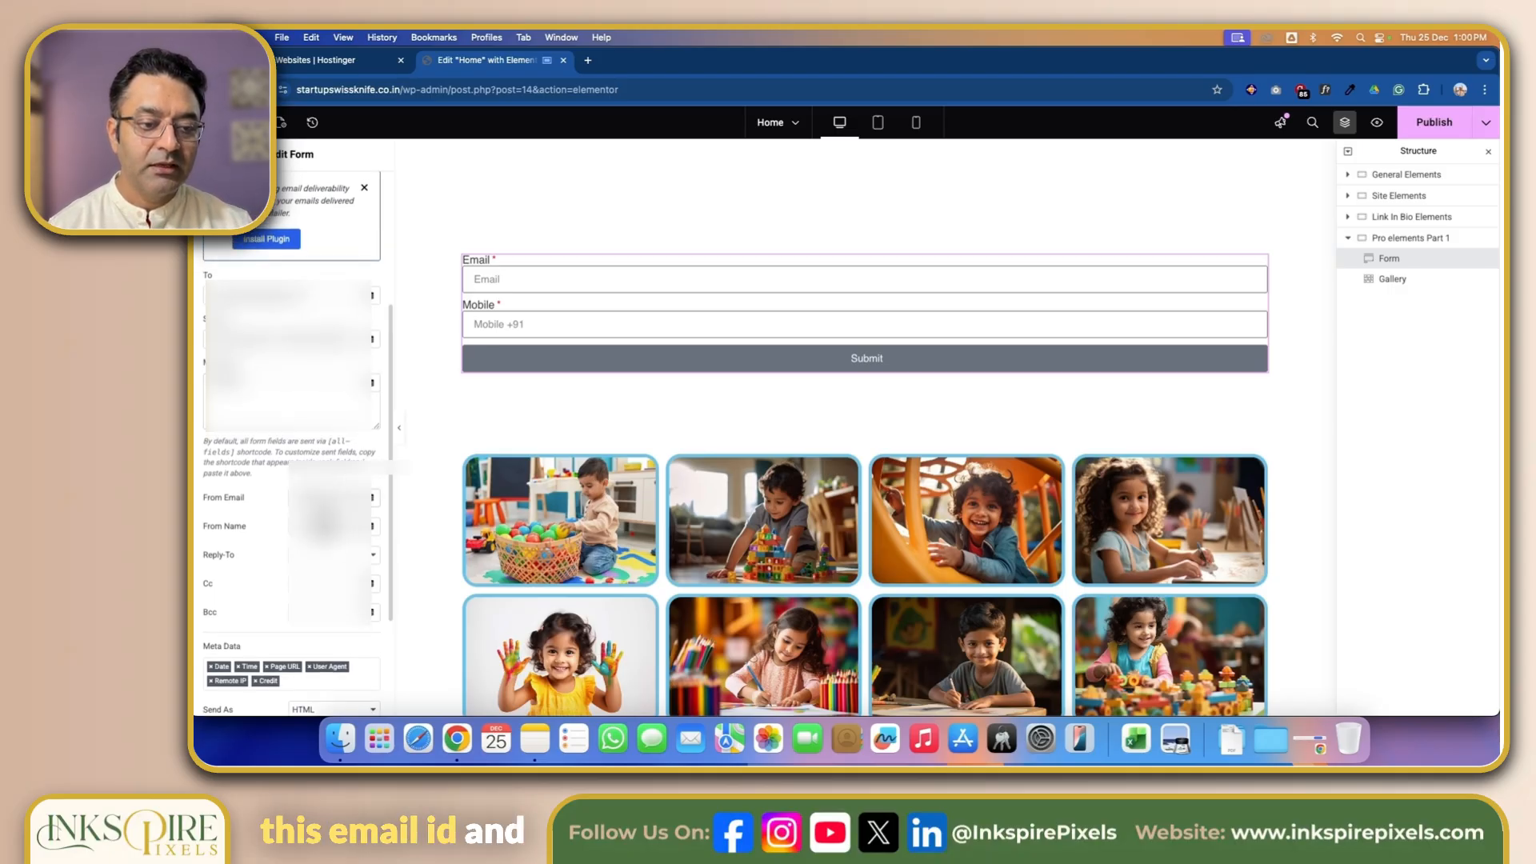
{"action": "scroll", "coordinate": [264, 536], "scroll_direction": "down", "scroll_amount": 3}
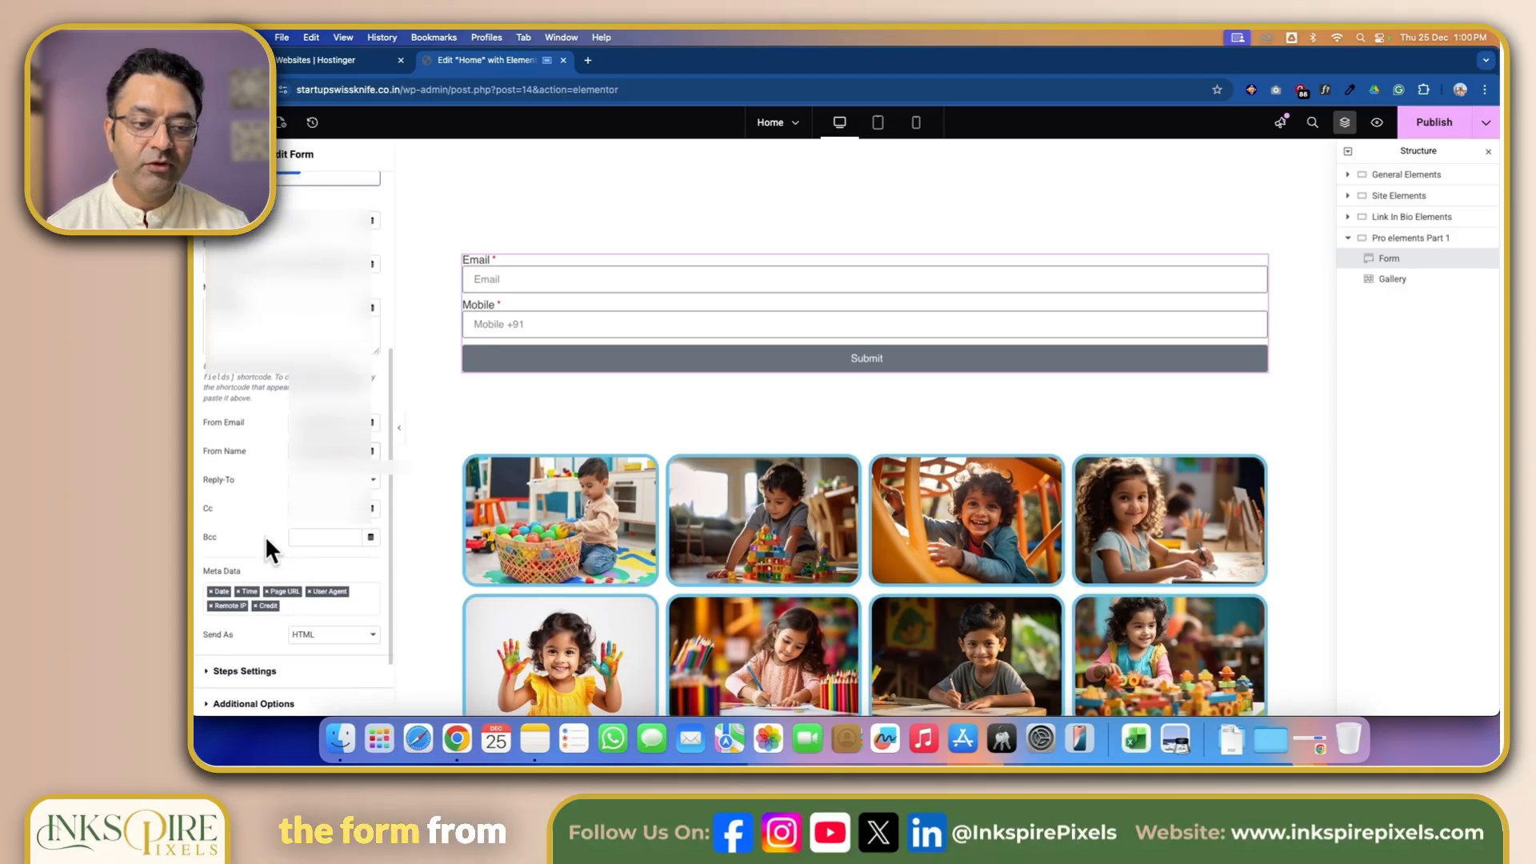
{"action": "scroll", "coordinate": [266, 535], "scroll_direction": "down", "scroll_amount": 2}
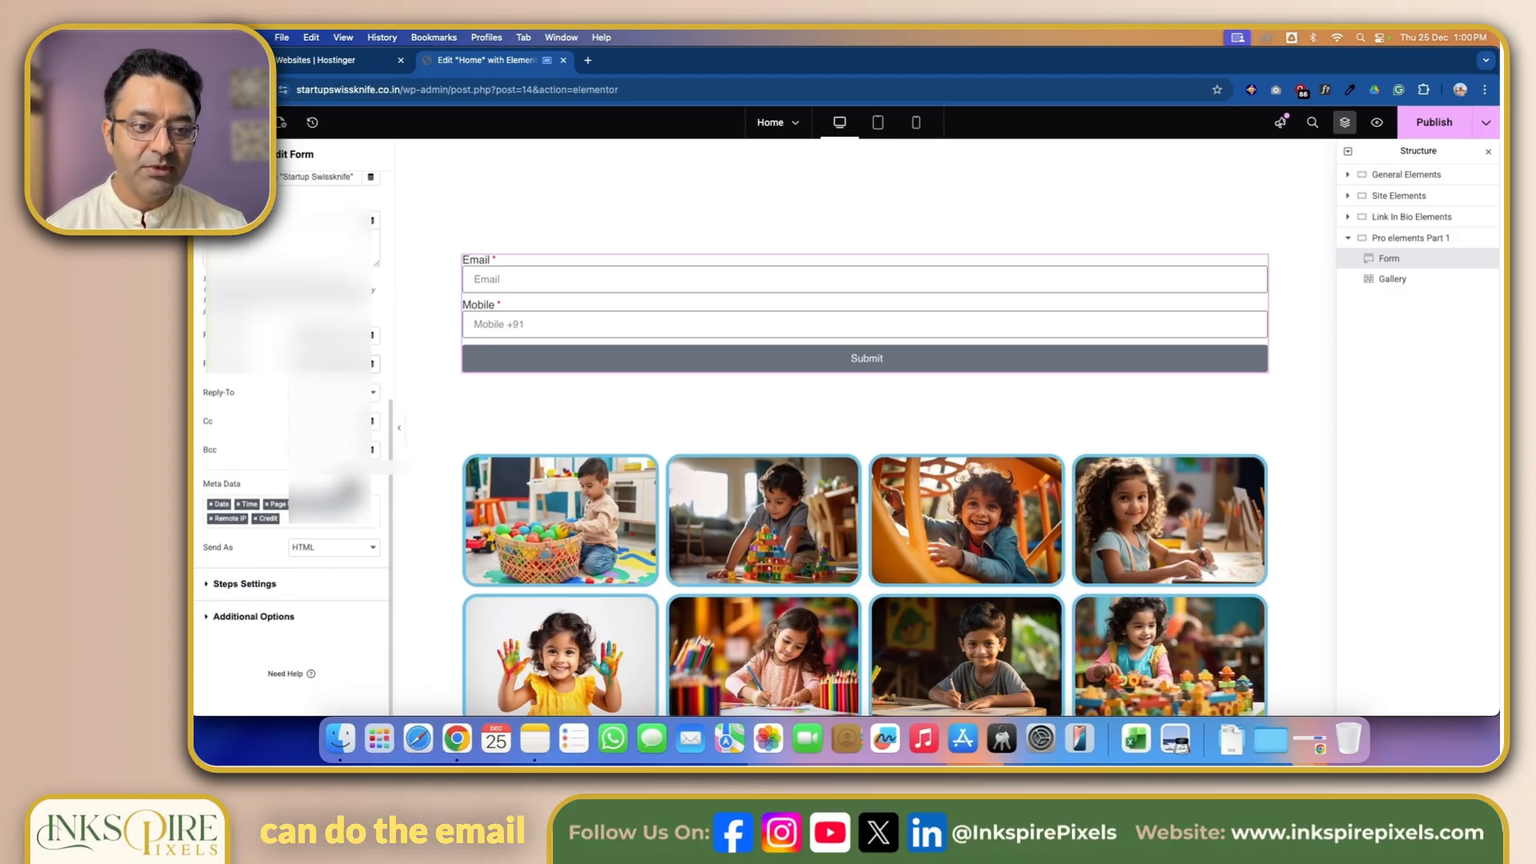
{"action": "left_click", "coordinate": [259, 587]}
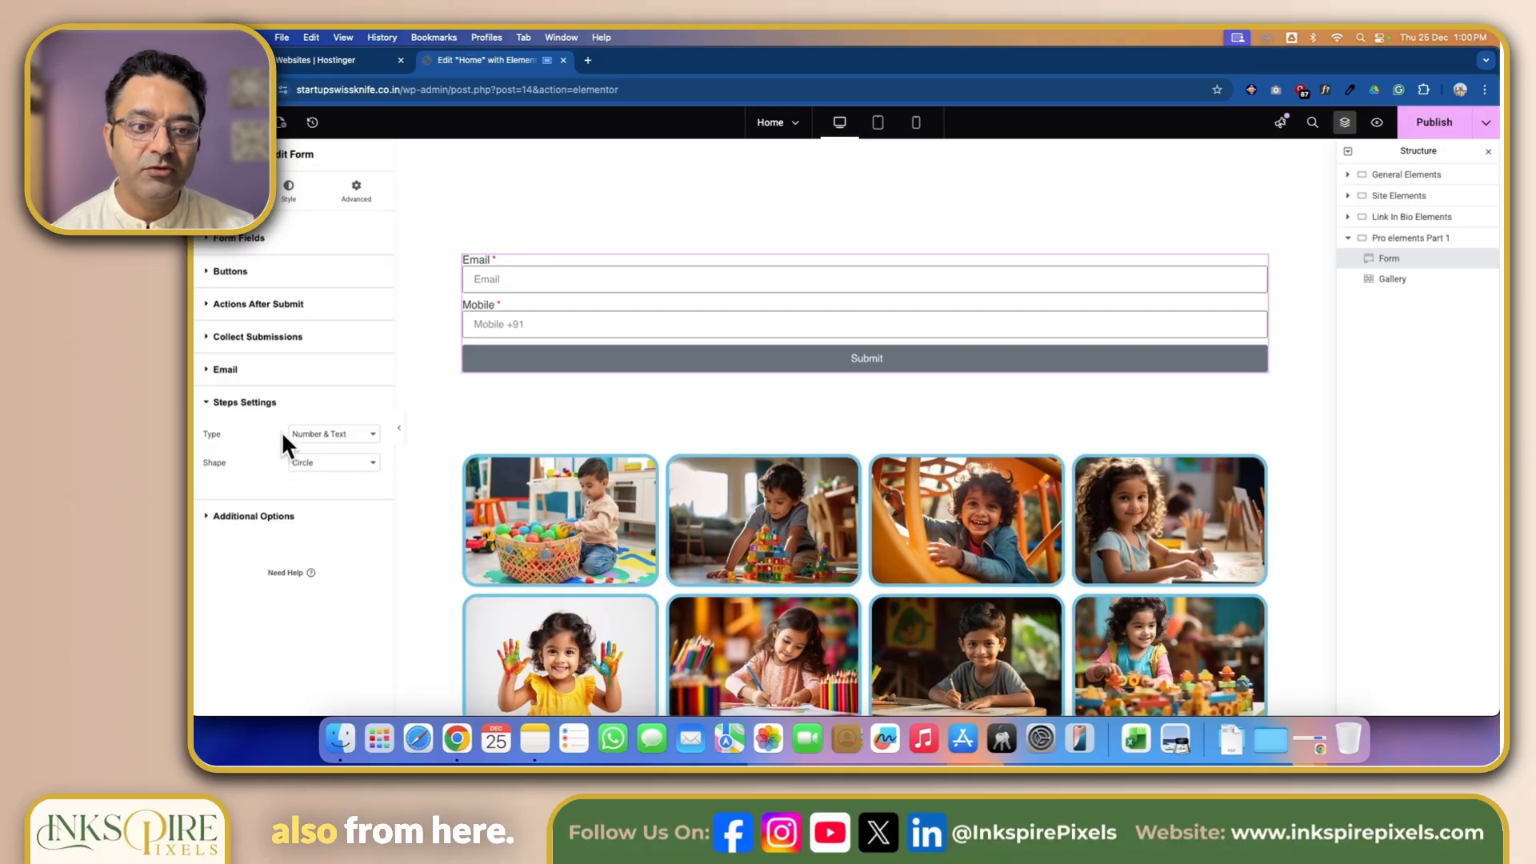
{"action": "left_click", "coordinate": [212, 517]}
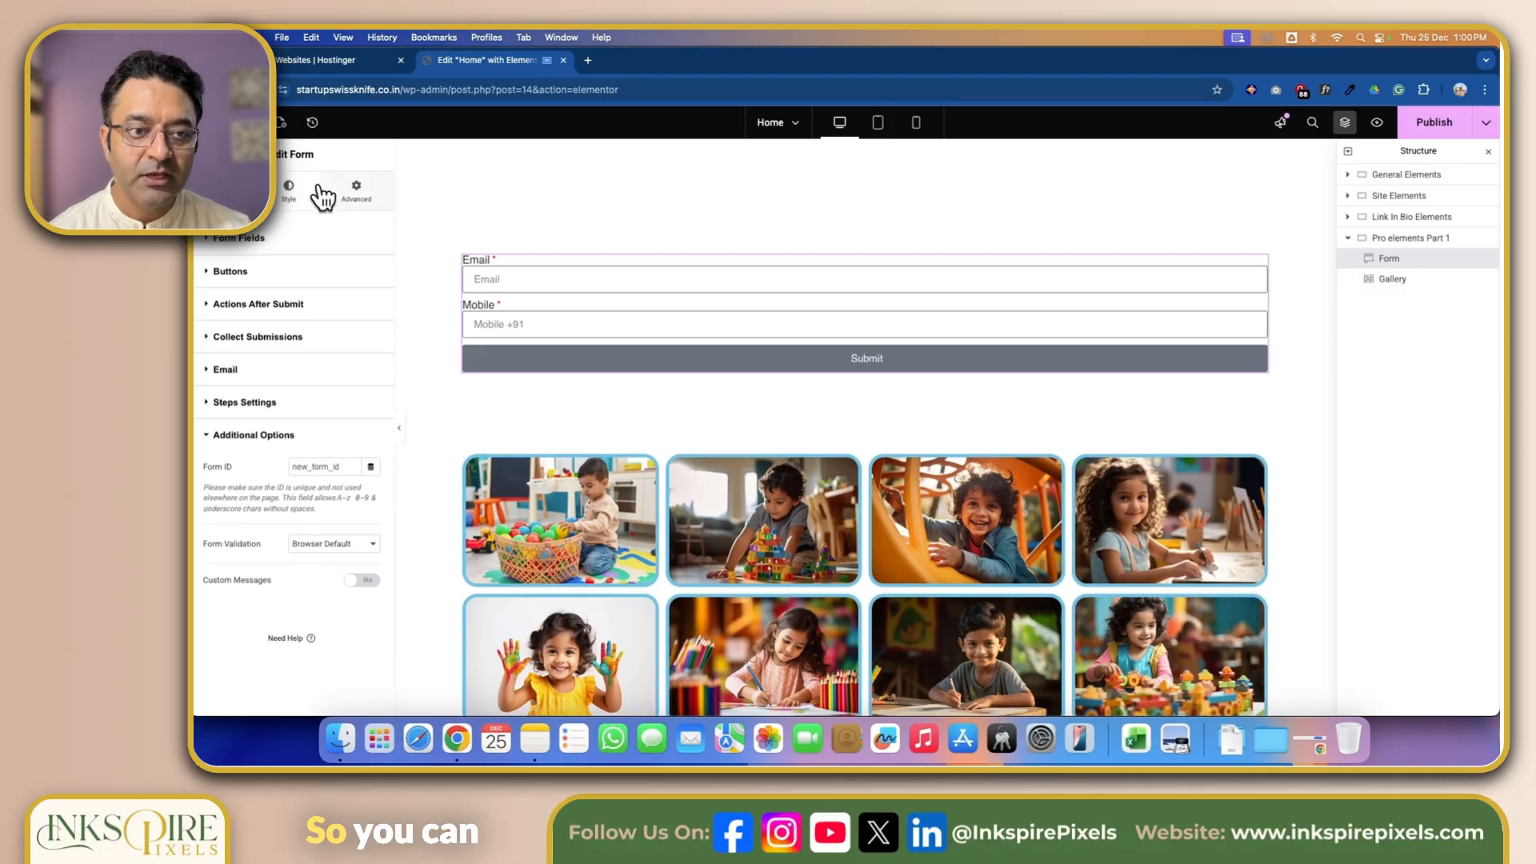
Set the form's columns gap to 15 px, rows gap to 26 px and label spacing to 10 px.
{"action": "left_click", "coordinate": [295, 196]}
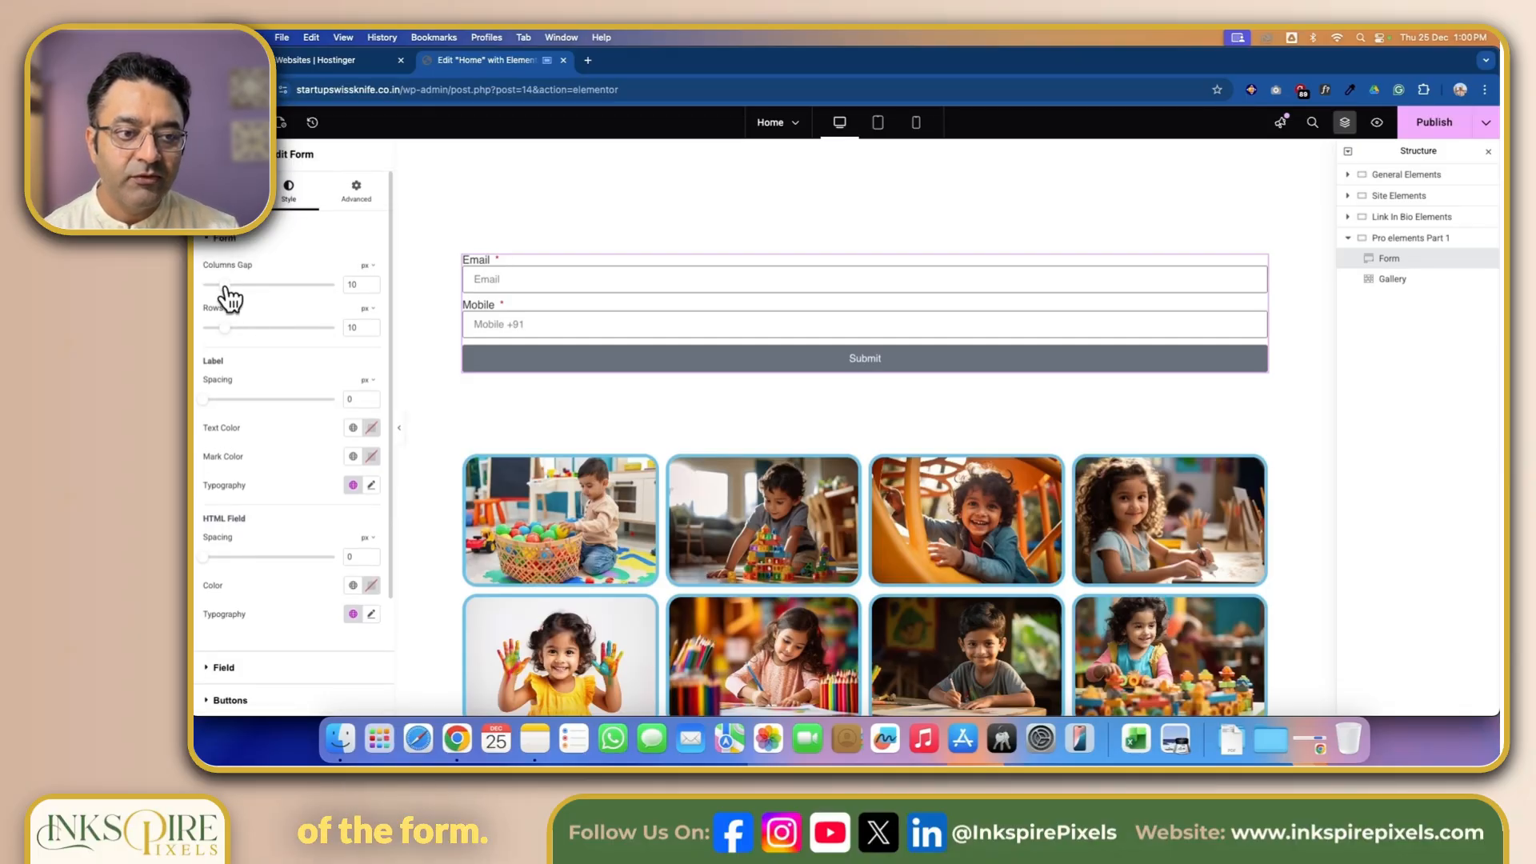
{"action": "mouse_move", "coordinate": [227, 285]}
{"action": "left_mouse_down"}
{"action": "mouse_move", "coordinate": [263, 287]}
{"action": "mouse_move", "coordinate": [246, 288]}
{"action": "left_mouse_up"}
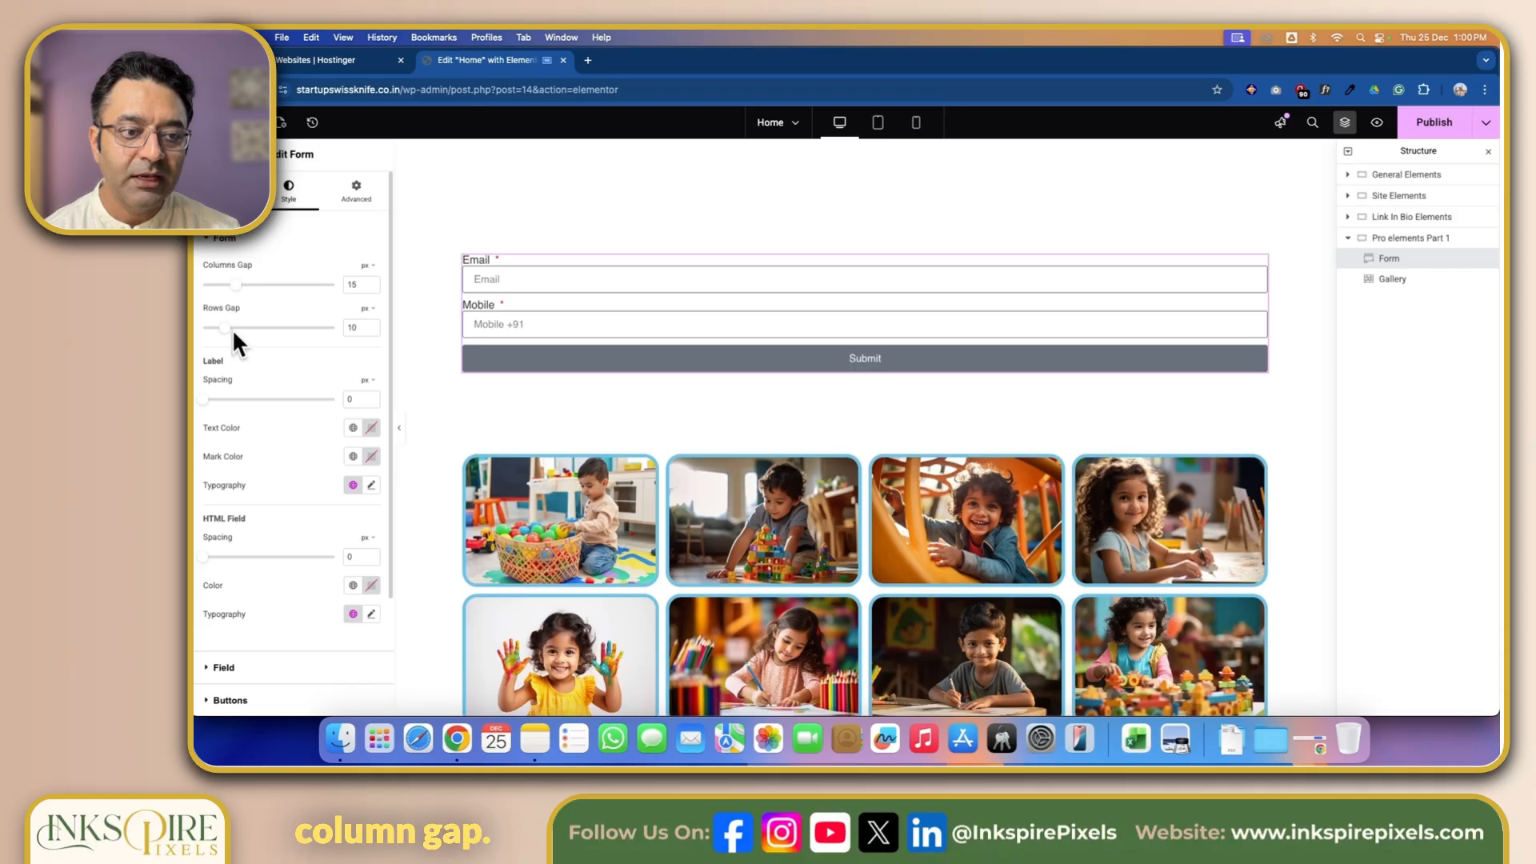
{"action": "left_click_drag", "start_coordinate": [219, 339], "coordinate": [257, 348]}
{"action": "mouse_move", "coordinate": [207, 410]}
{"action": "left_mouse_down"}
{"action": "mouse_move", "coordinate": [281, 408]}
{"action": "mouse_move", "coordinate": [230, 411]}
{"action": "left_mouse_up"}
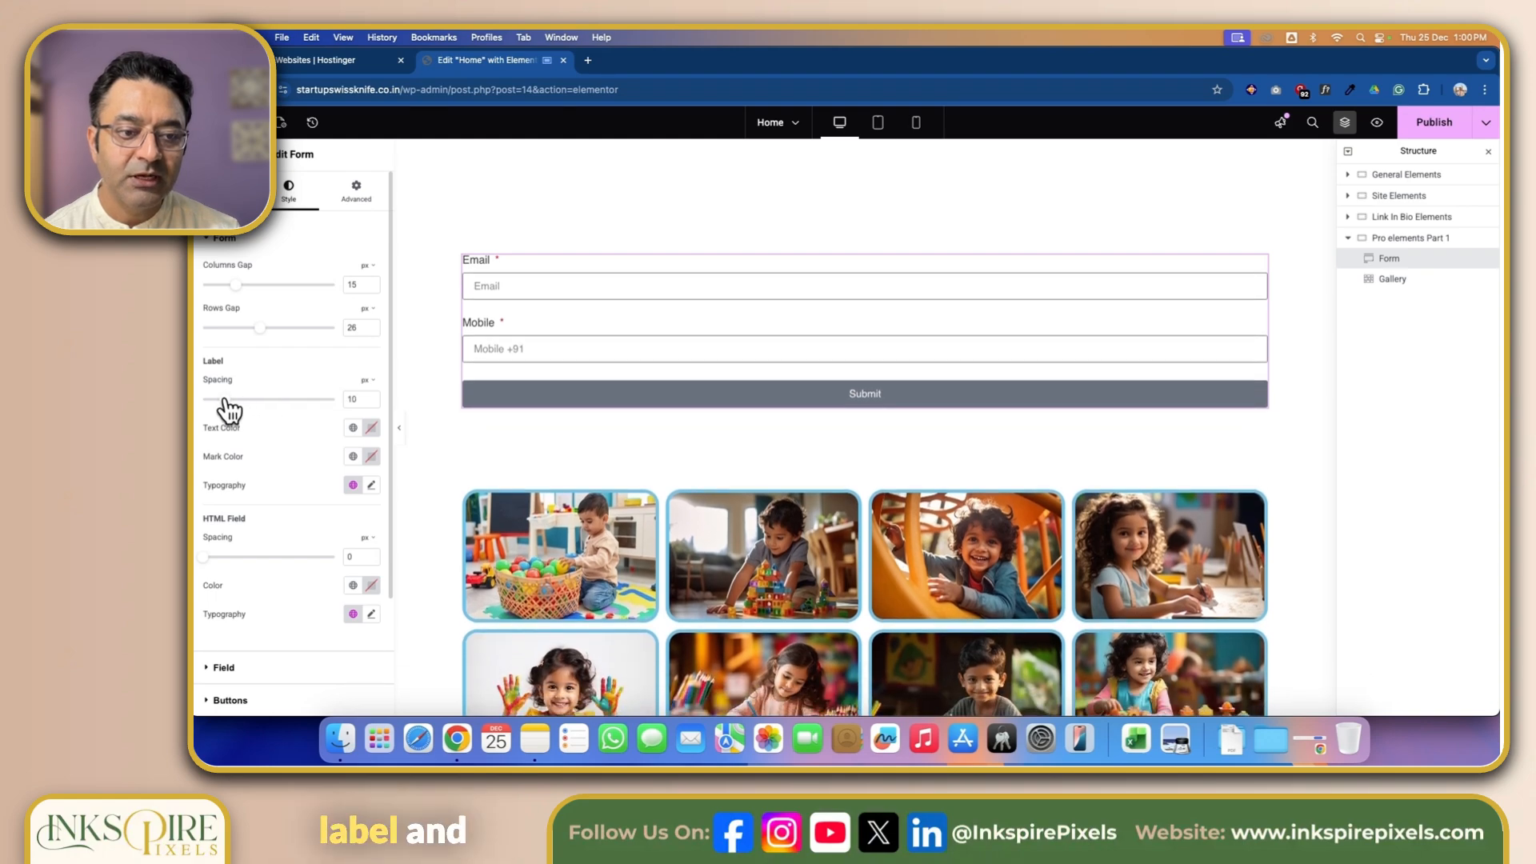
Set the text colour of the form fields to the global Primary colour.
{"action": "scroll", "coordinate": [304, 484], "scroll_direction": "down", "scroll_amount": 3}
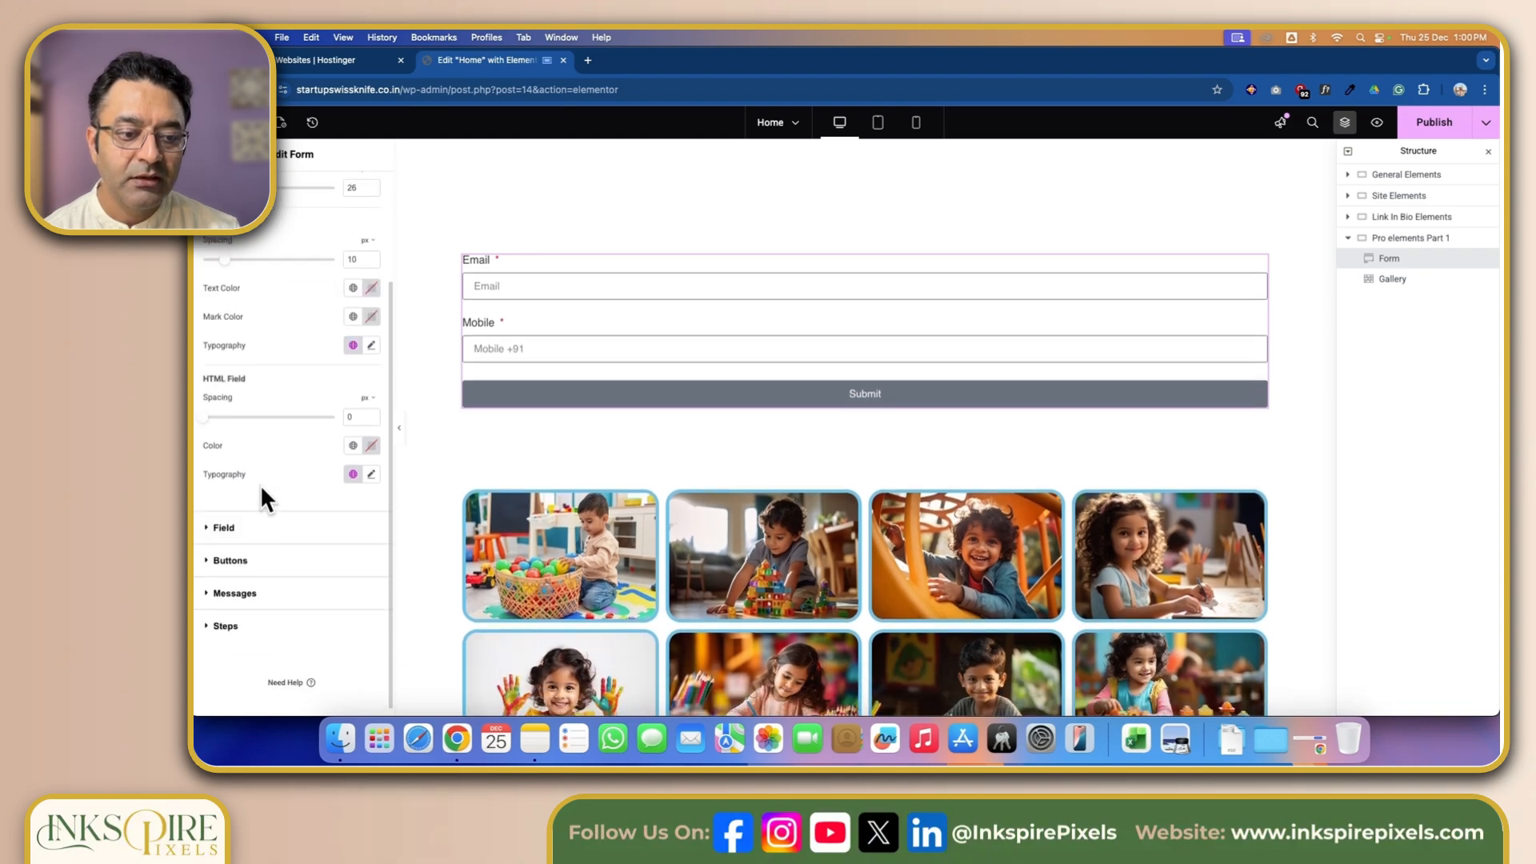
{"action": "left_click", "coordinate": [219, 516]}
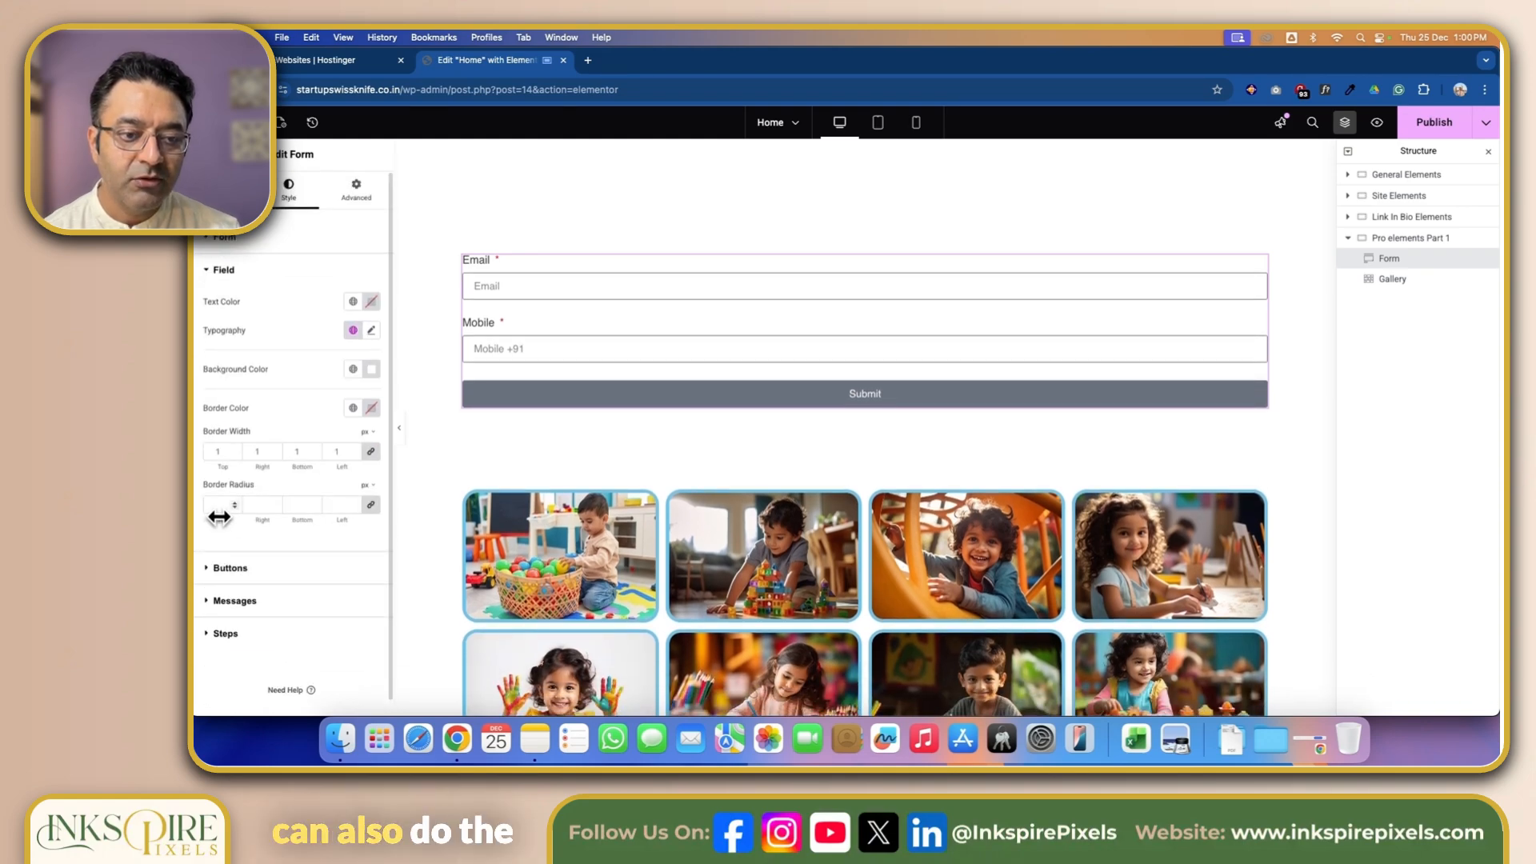
{"action": "left_click", "coordinate": [353, 301]}
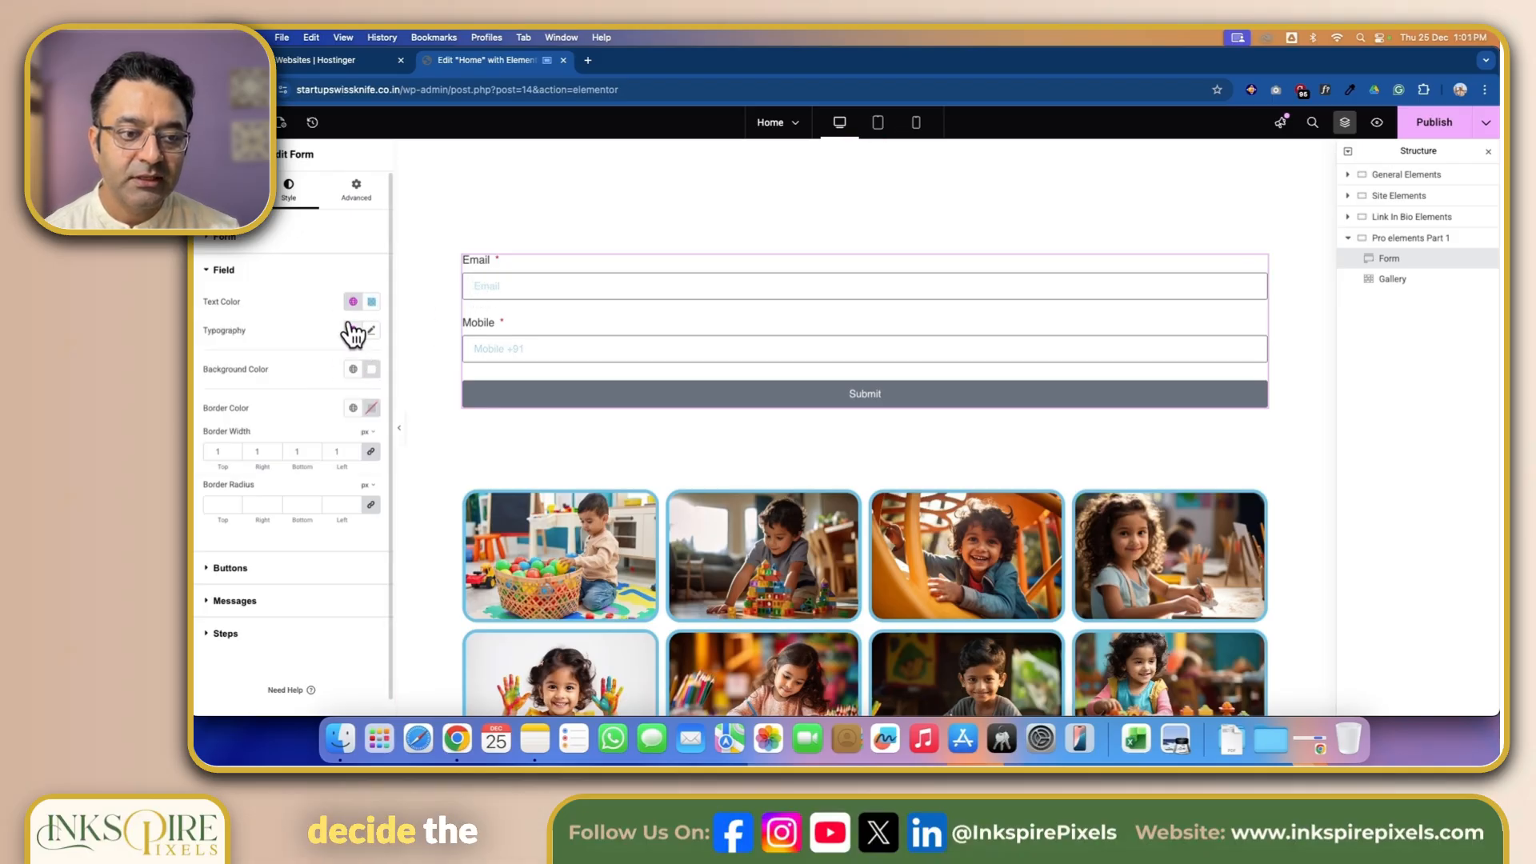
Try the global Secondary and Accent colours as the form fields' background, and clear the background colour.
{"action": "left_click", "coordinate": [353, 369]}
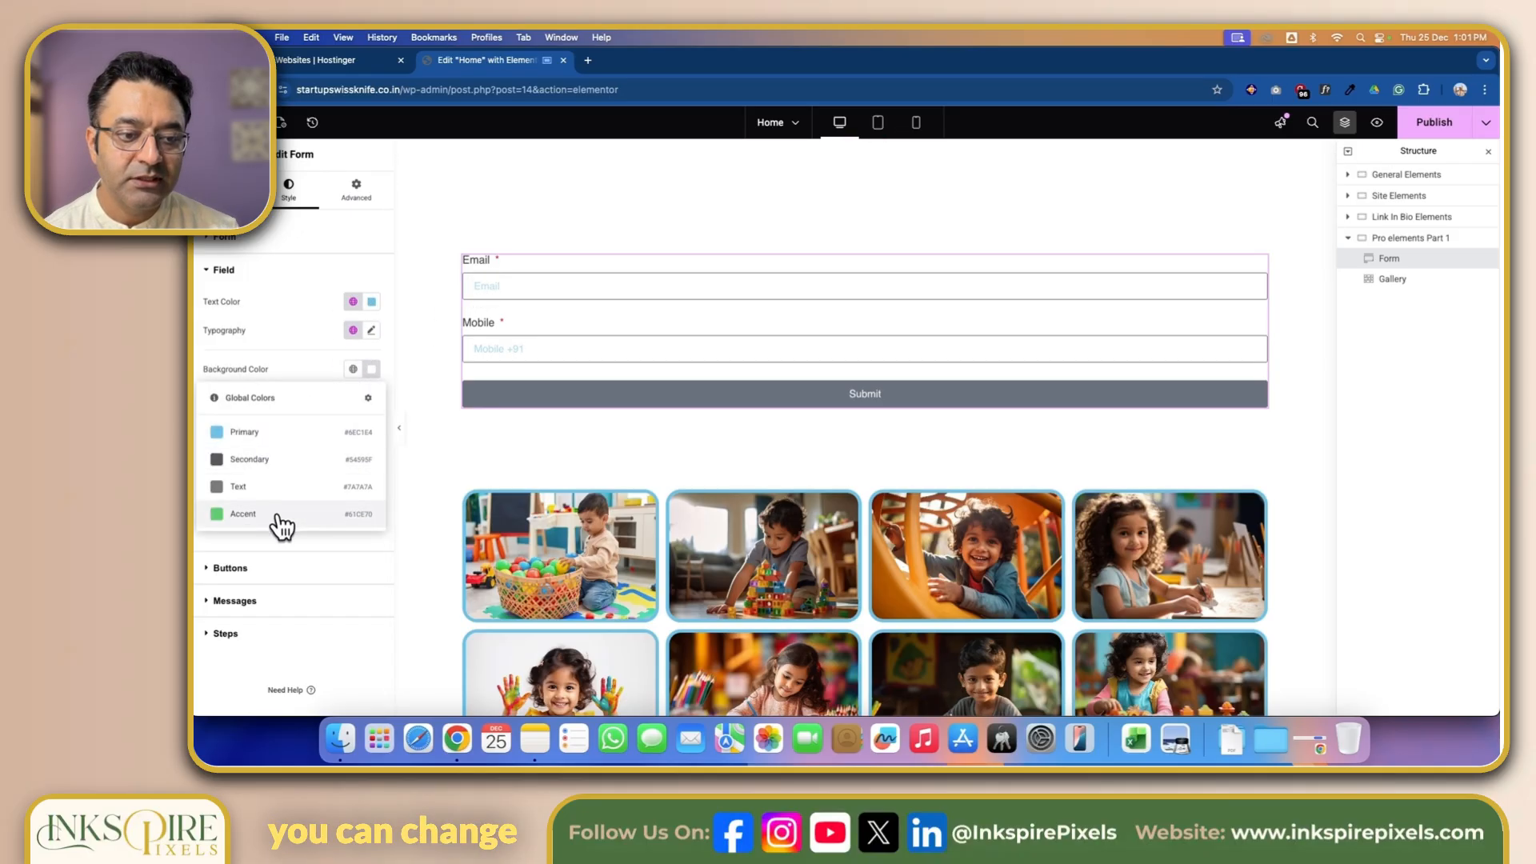
{"action": "left_click", "coordinate": [247, 459]}
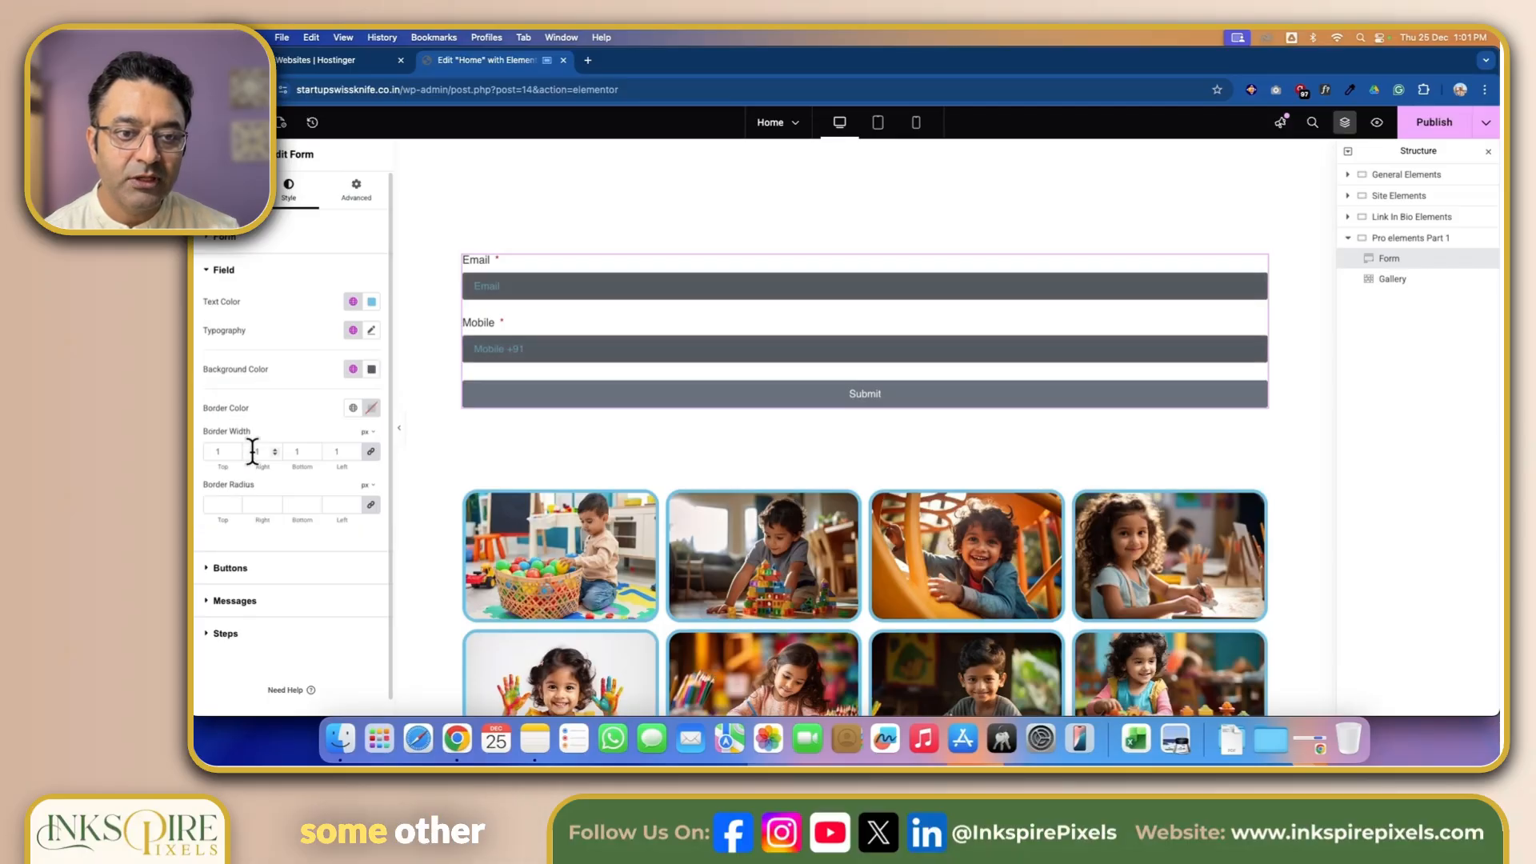
{"action": "left_click", "coordinate": [353, 369]}
{"action": "left_click", "coordinate": [273, 516]}
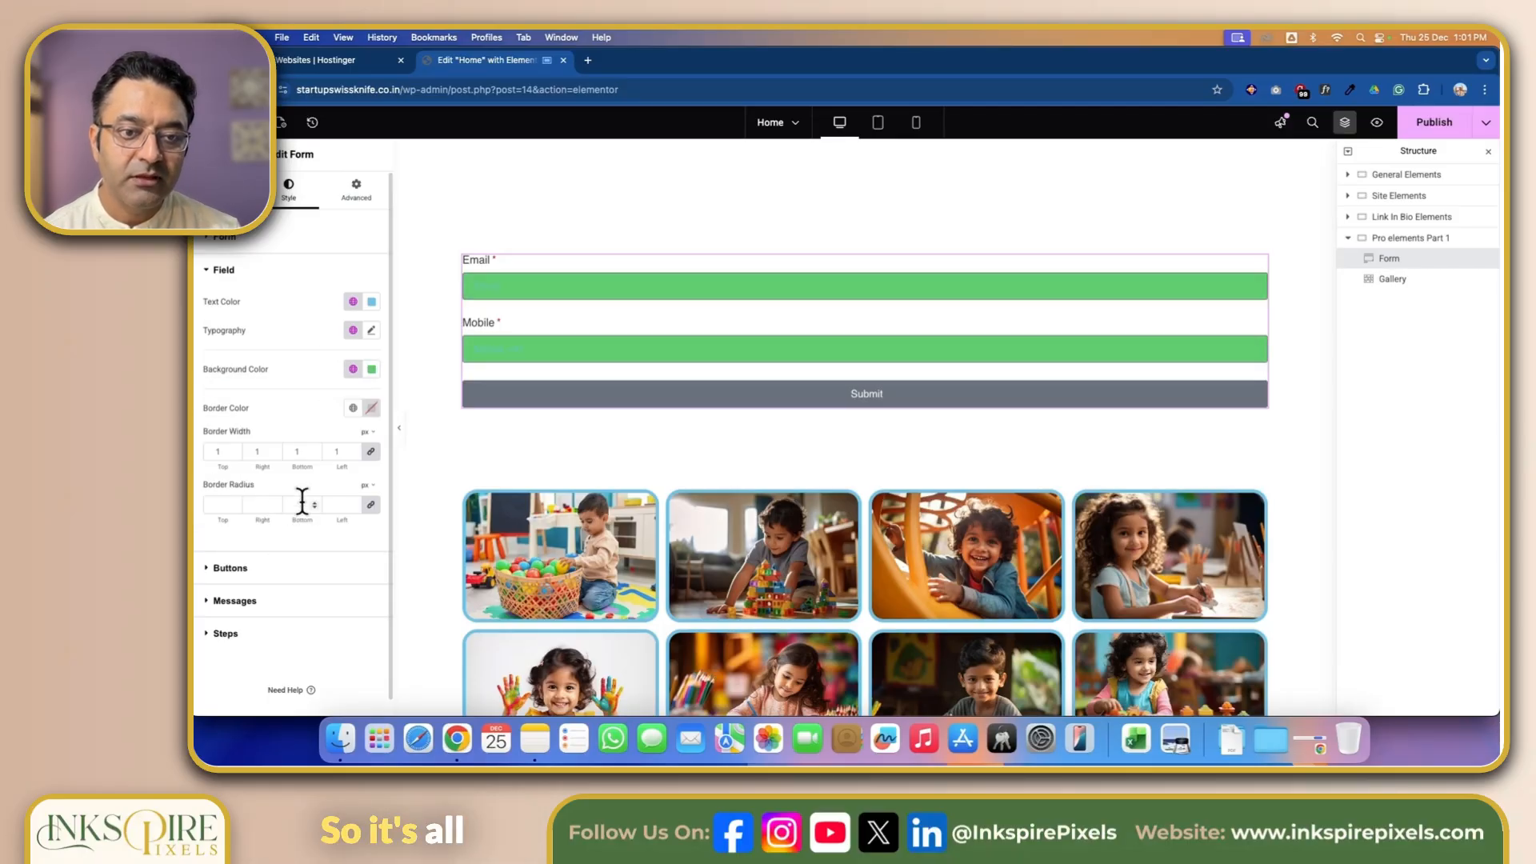
{"action": "left_click", "coordinate": [353, 369]}
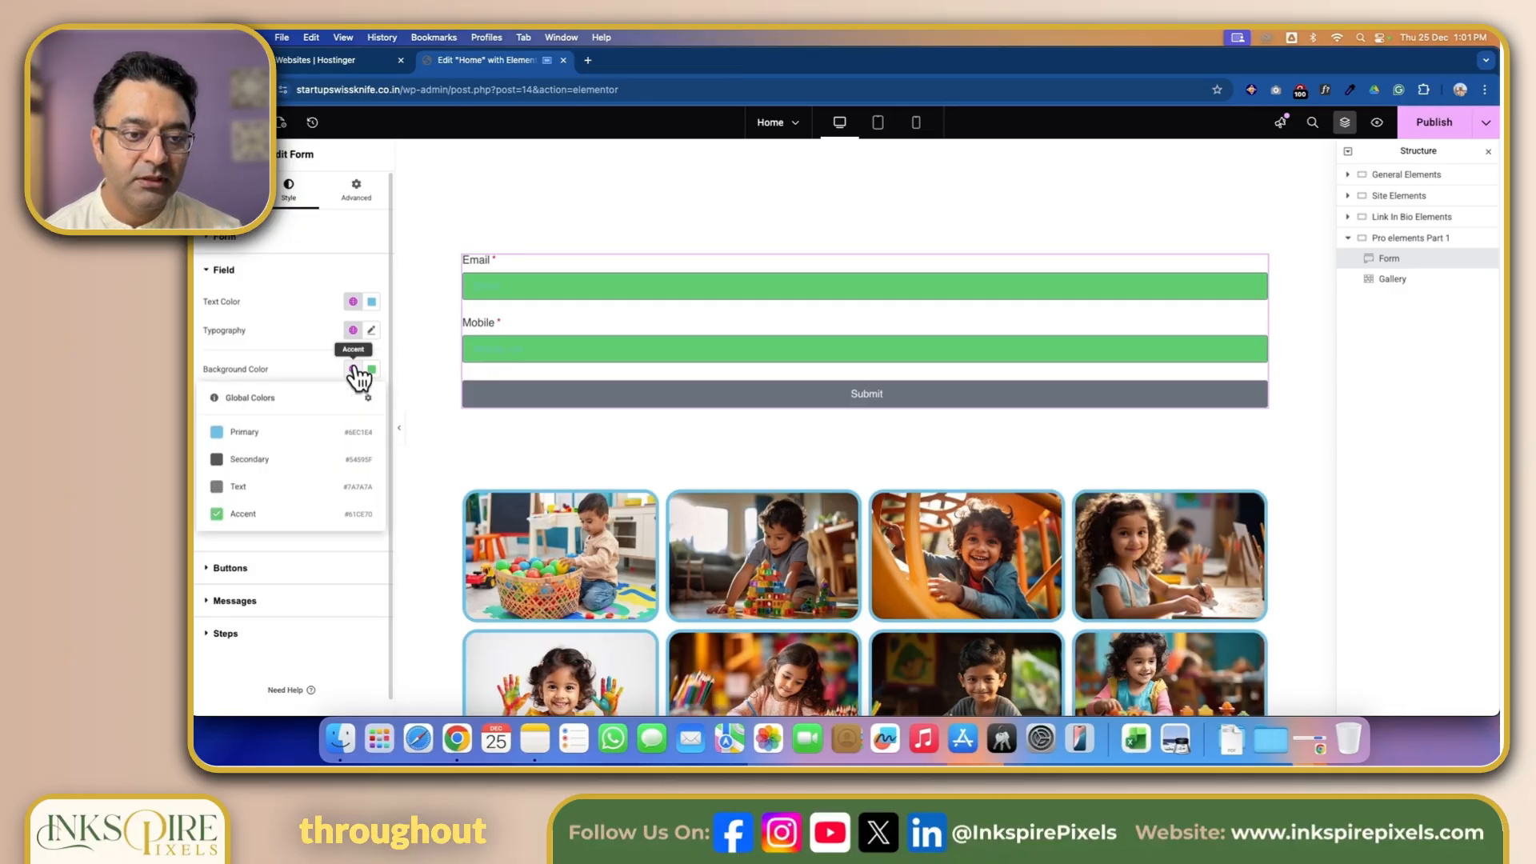
{"action": "left_click", "coordinate": [264, 460]}
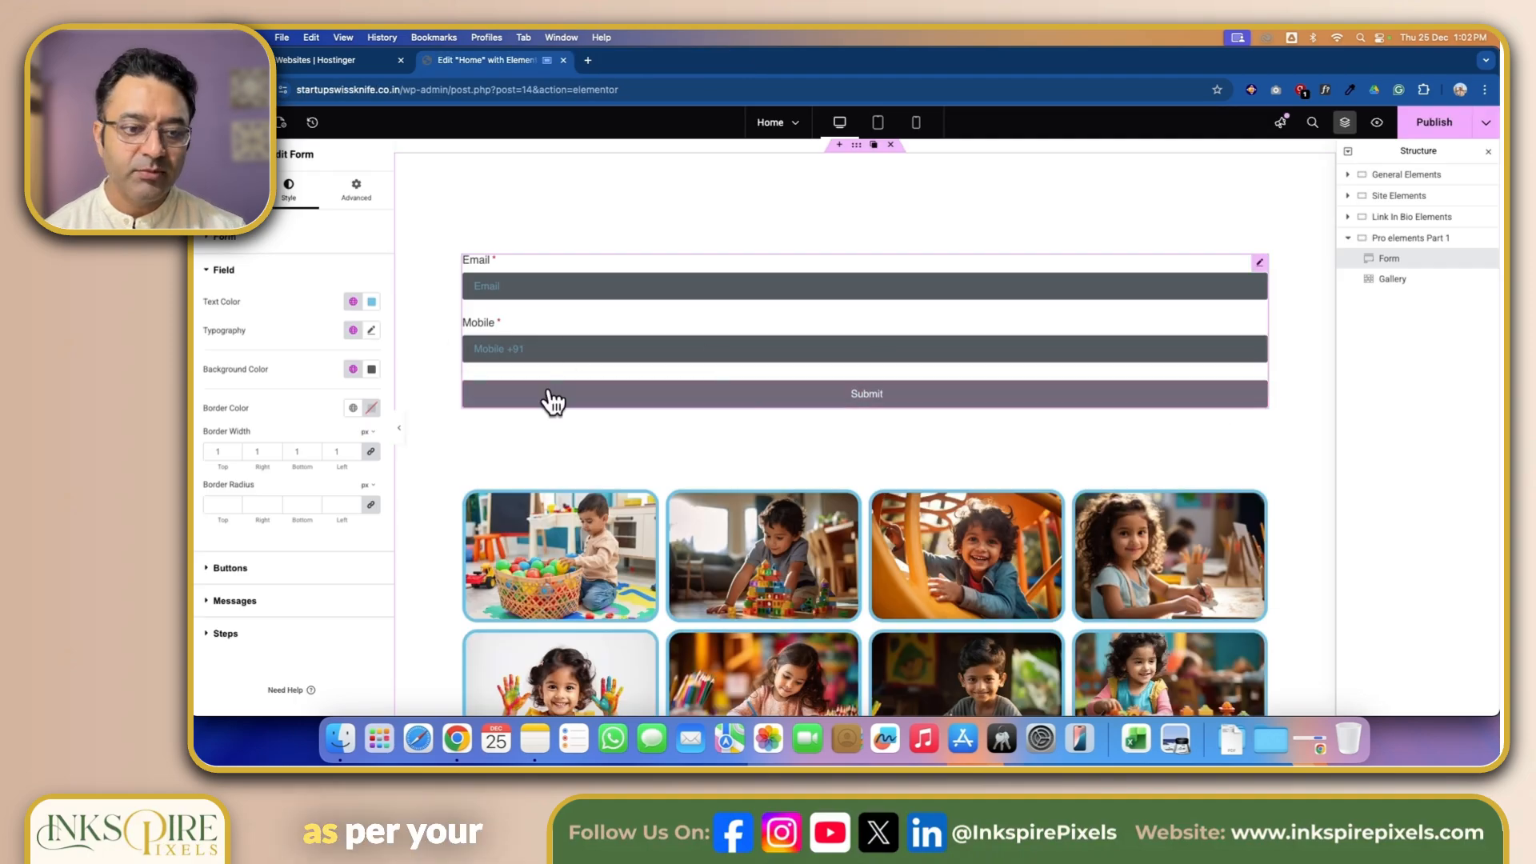
{"action": "left_click", "coordinate": [352, 369]}
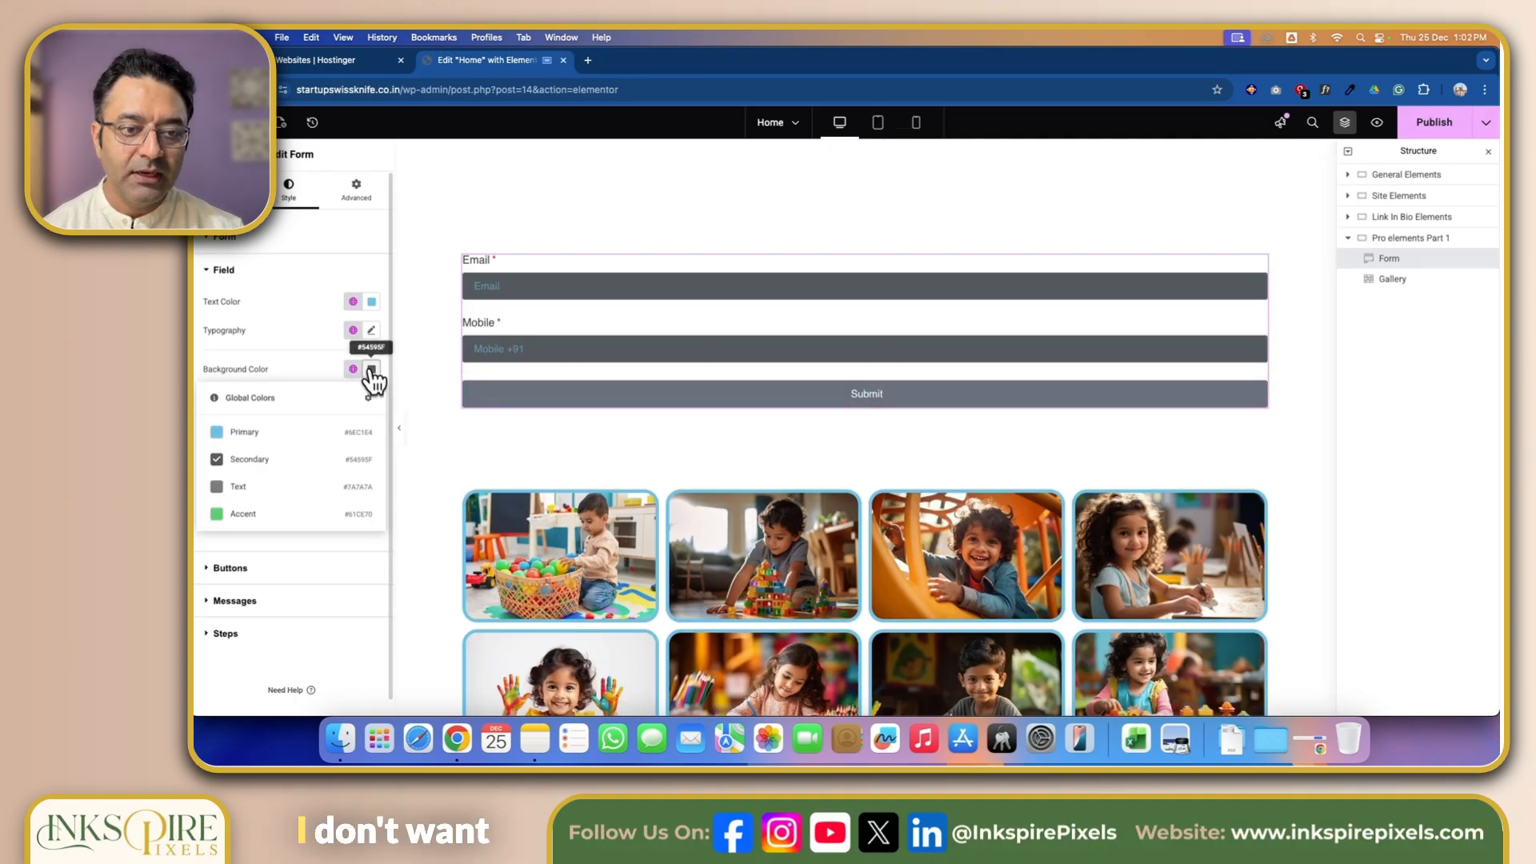
{"action": "left_click", "coordinate": [371, 369]}
{"action": "left_click", "coordinate": [394, 397]}
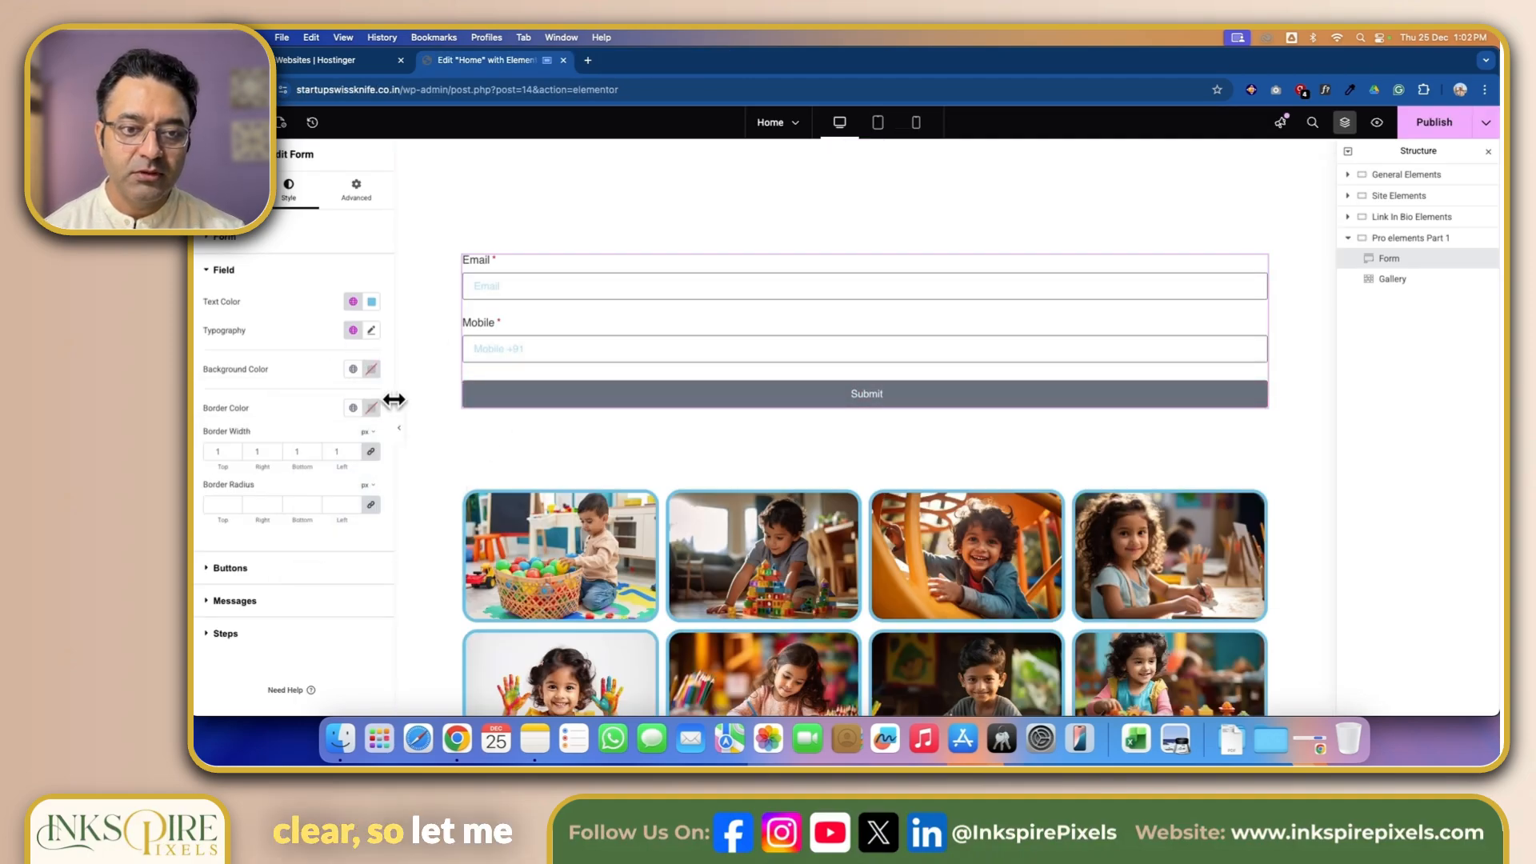
Set the border width of the form fields to 0 px on all sides.
{"action": "scroll", "coordinate": [314, 406], "scroll_direction": "down", "scroll_amount": 1}
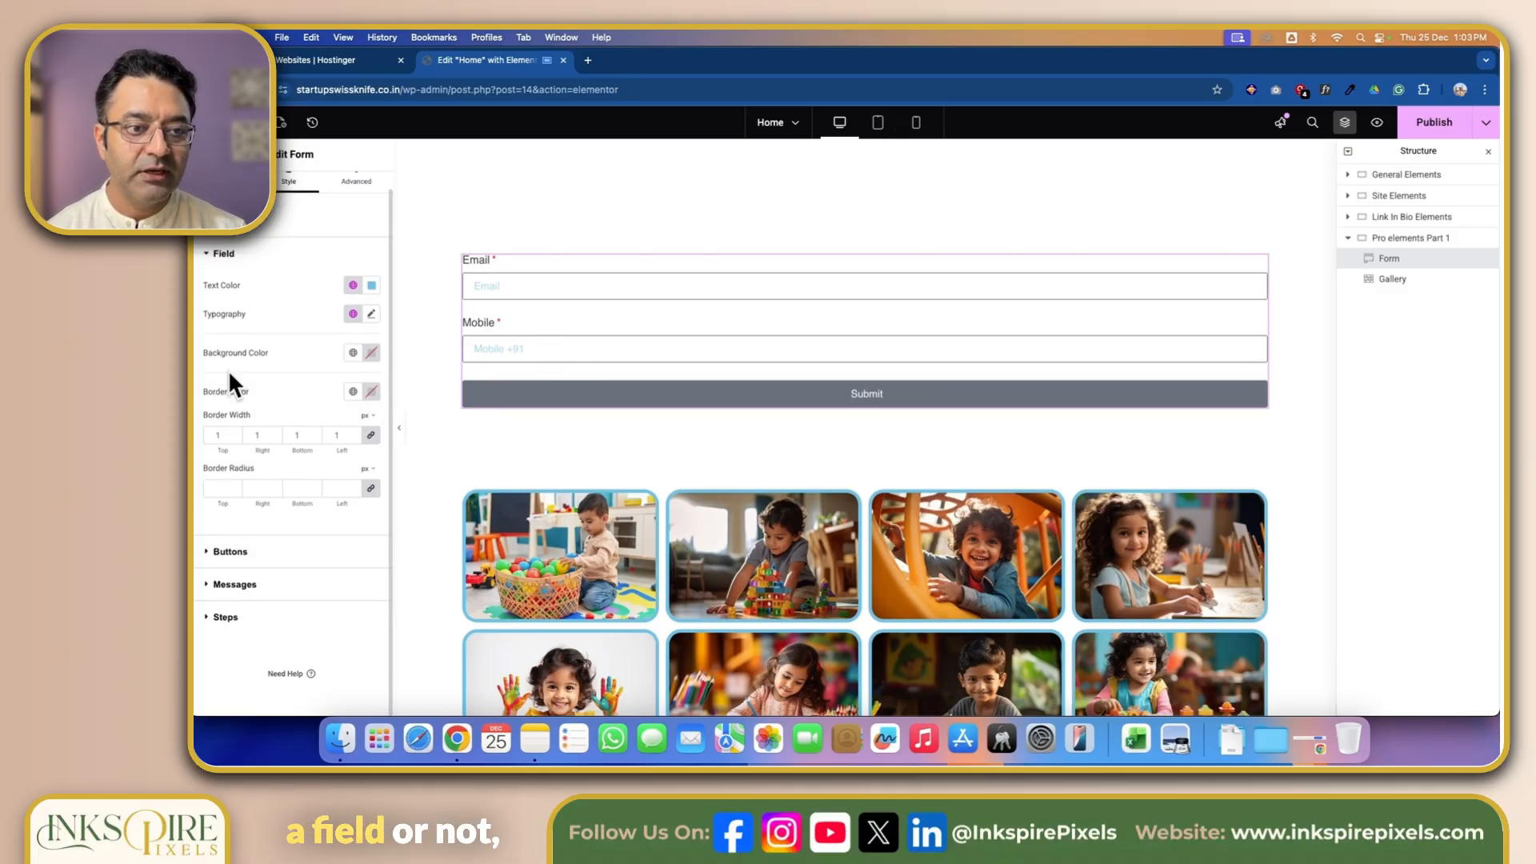
{"action": "left_click", "coordinate": [212, 438]}
{"action": "type", "text": "0"}
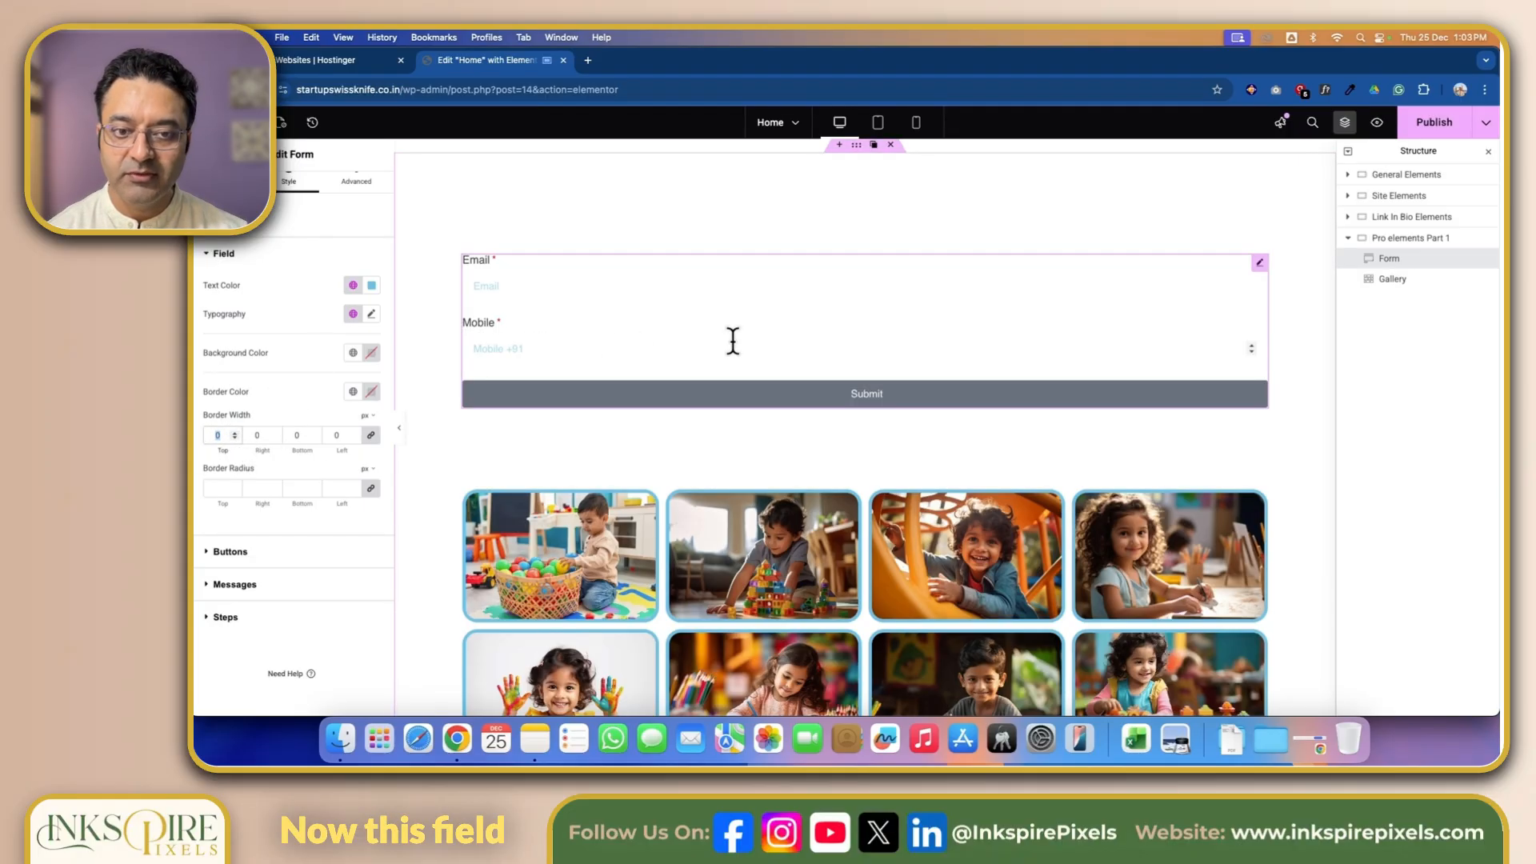
Give the form fields a light grey #EEEEEE background and a border radius of 10 px on all corners.
{"action": "left_click", "coordinate": [355, 355]}
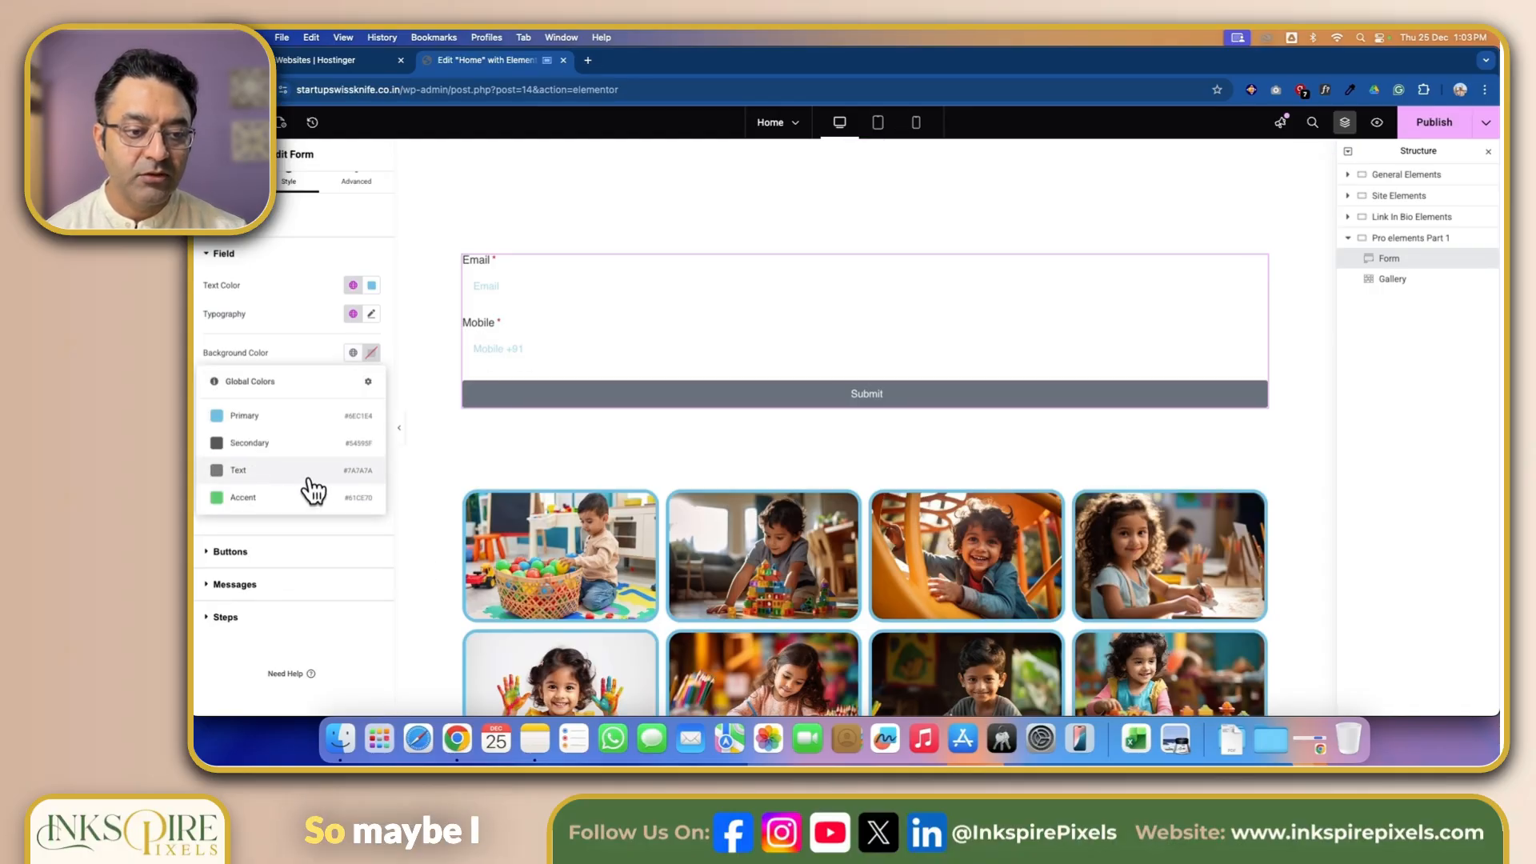
{"action": "left_click", "coordinate": [372, 354]}
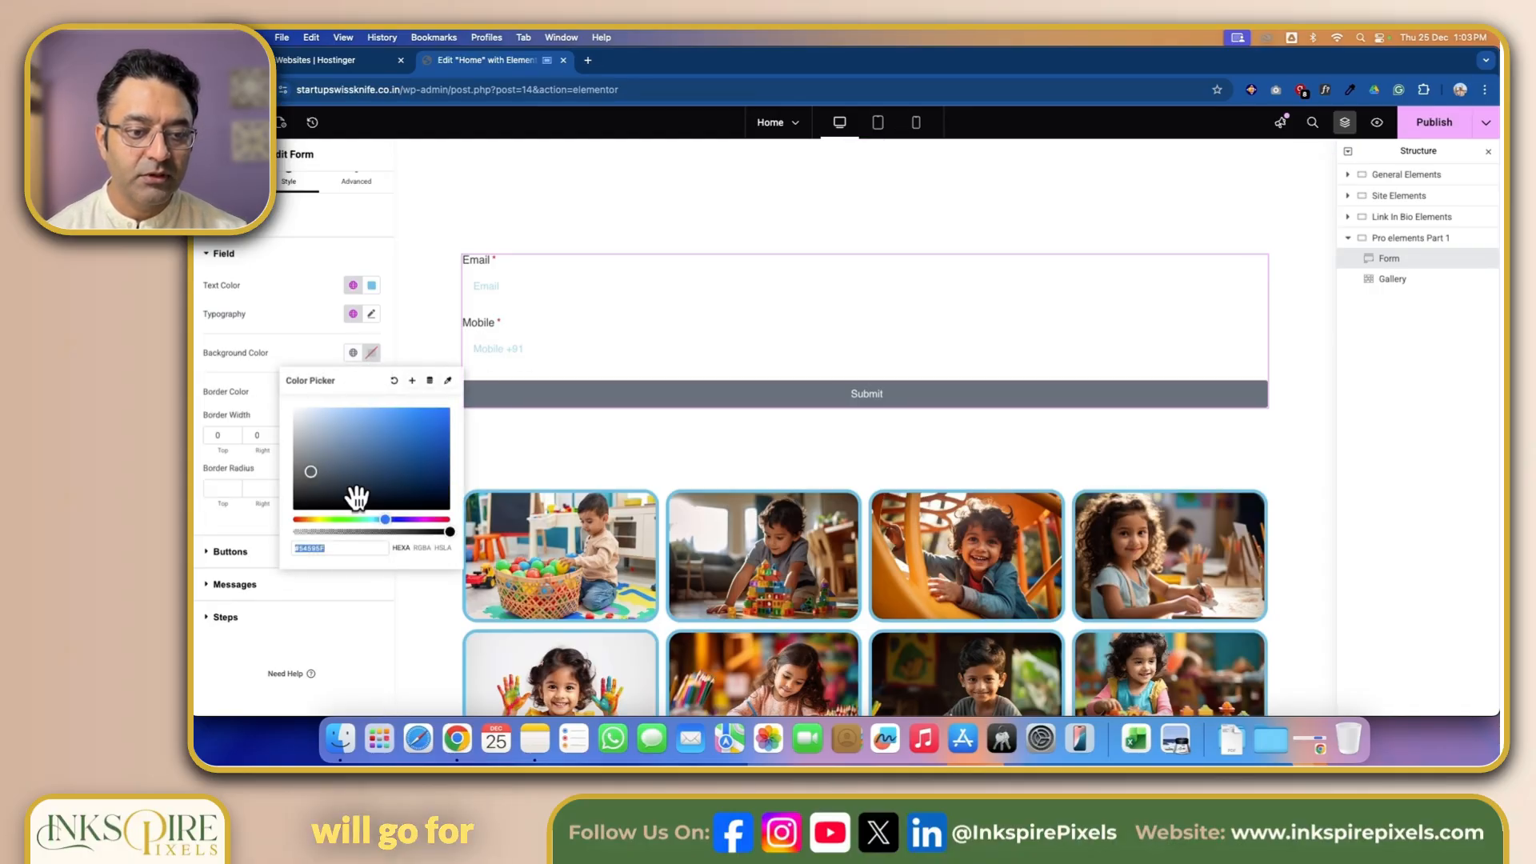
{"action": "left_click", "coordinate": [304, 468]}
{"action": "left_click_drag", "start_coordinate": [304, 469], "coordinate": [290, 417]}
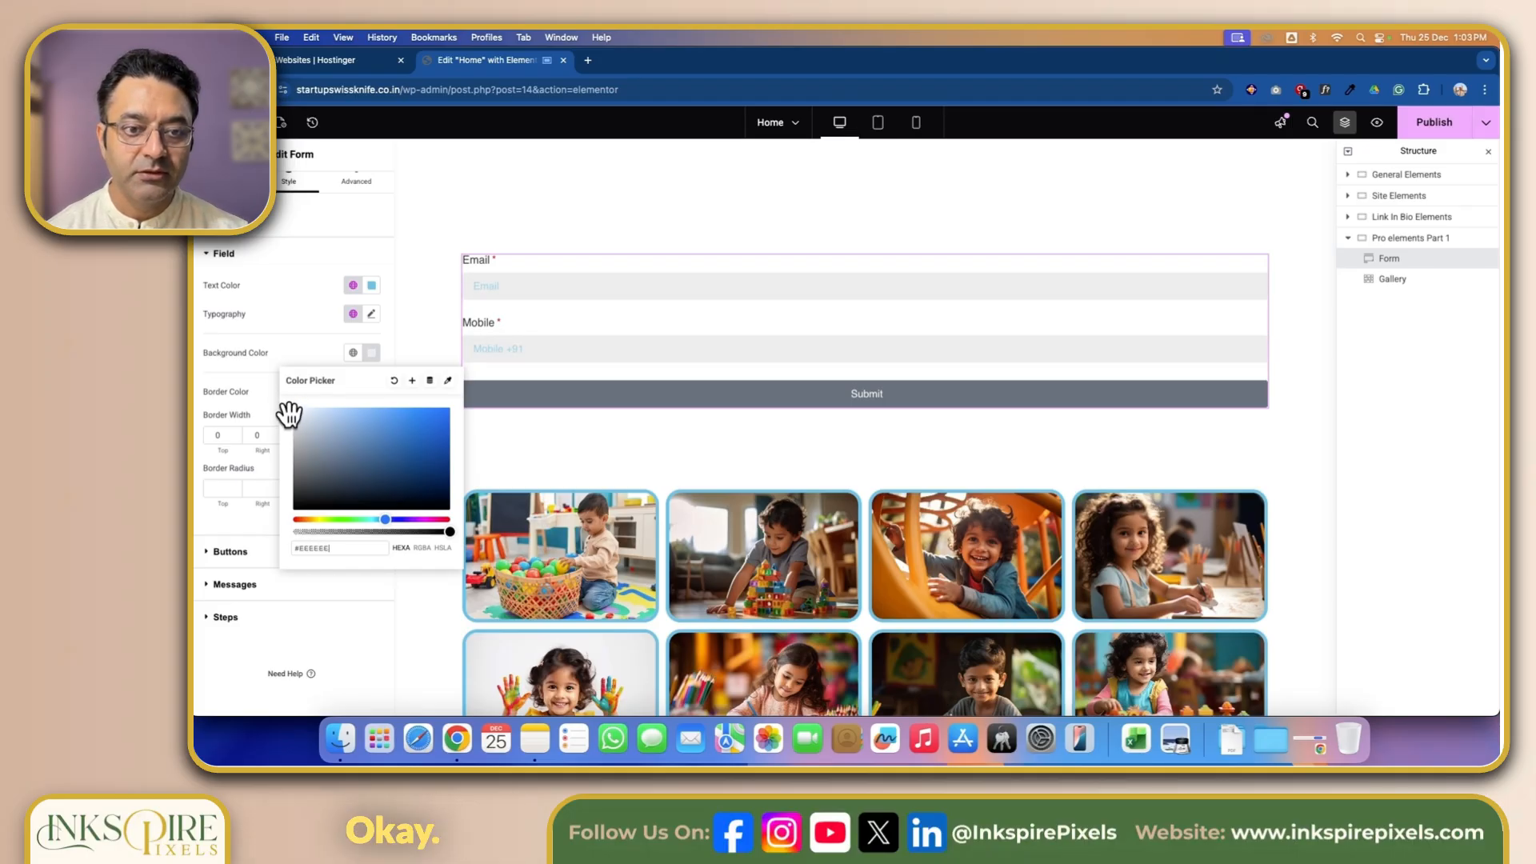
{"action": "left_click", "coordinate": [461, 480]}
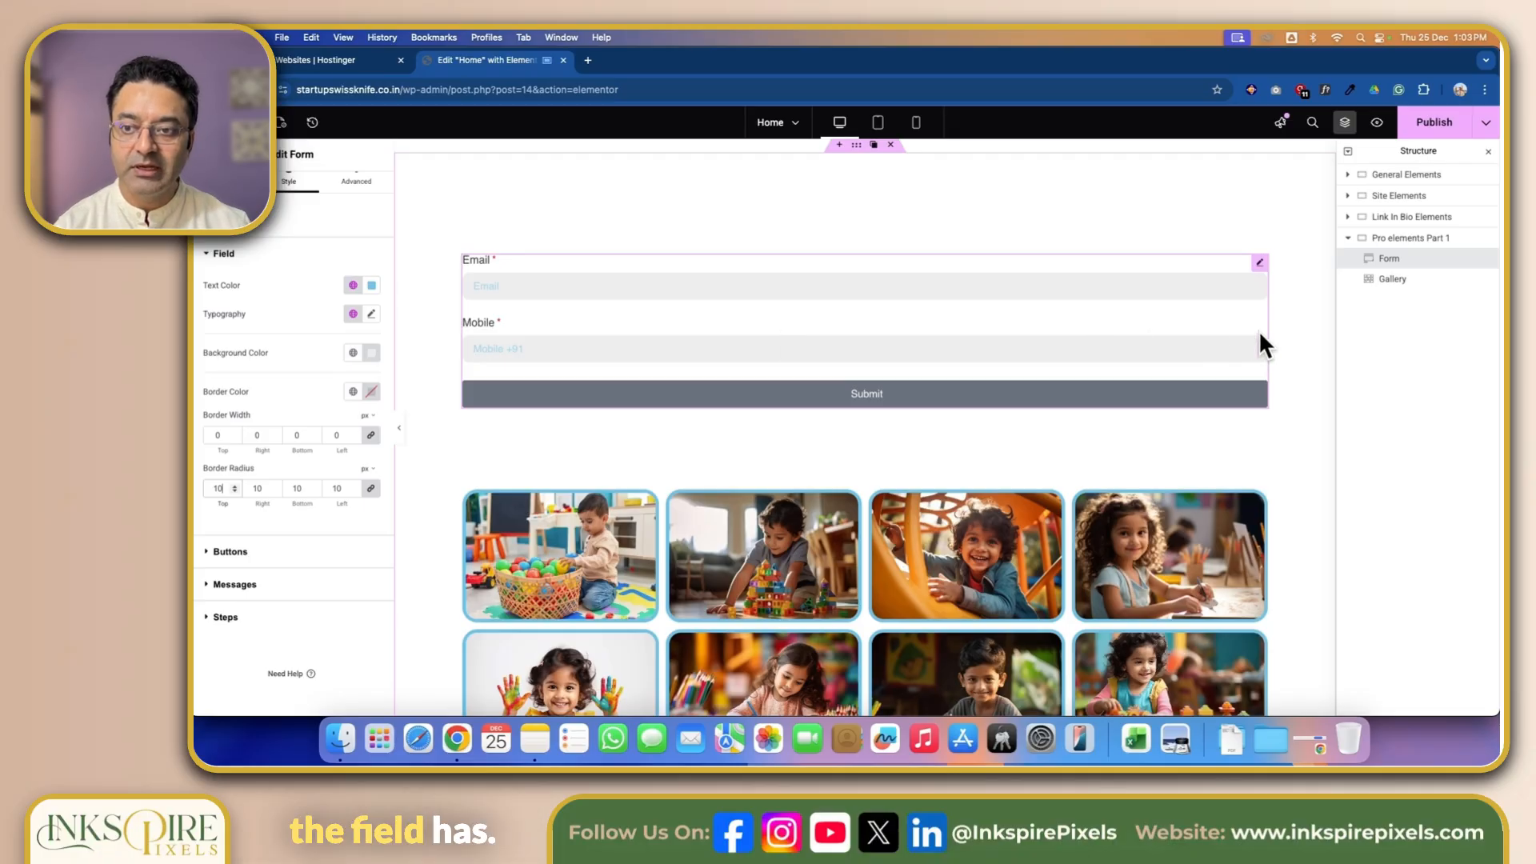
Set the hover background colour of the form's Submit button to the global Accent colour.
{"action": "left_click", "coordinate": [212, 552]}
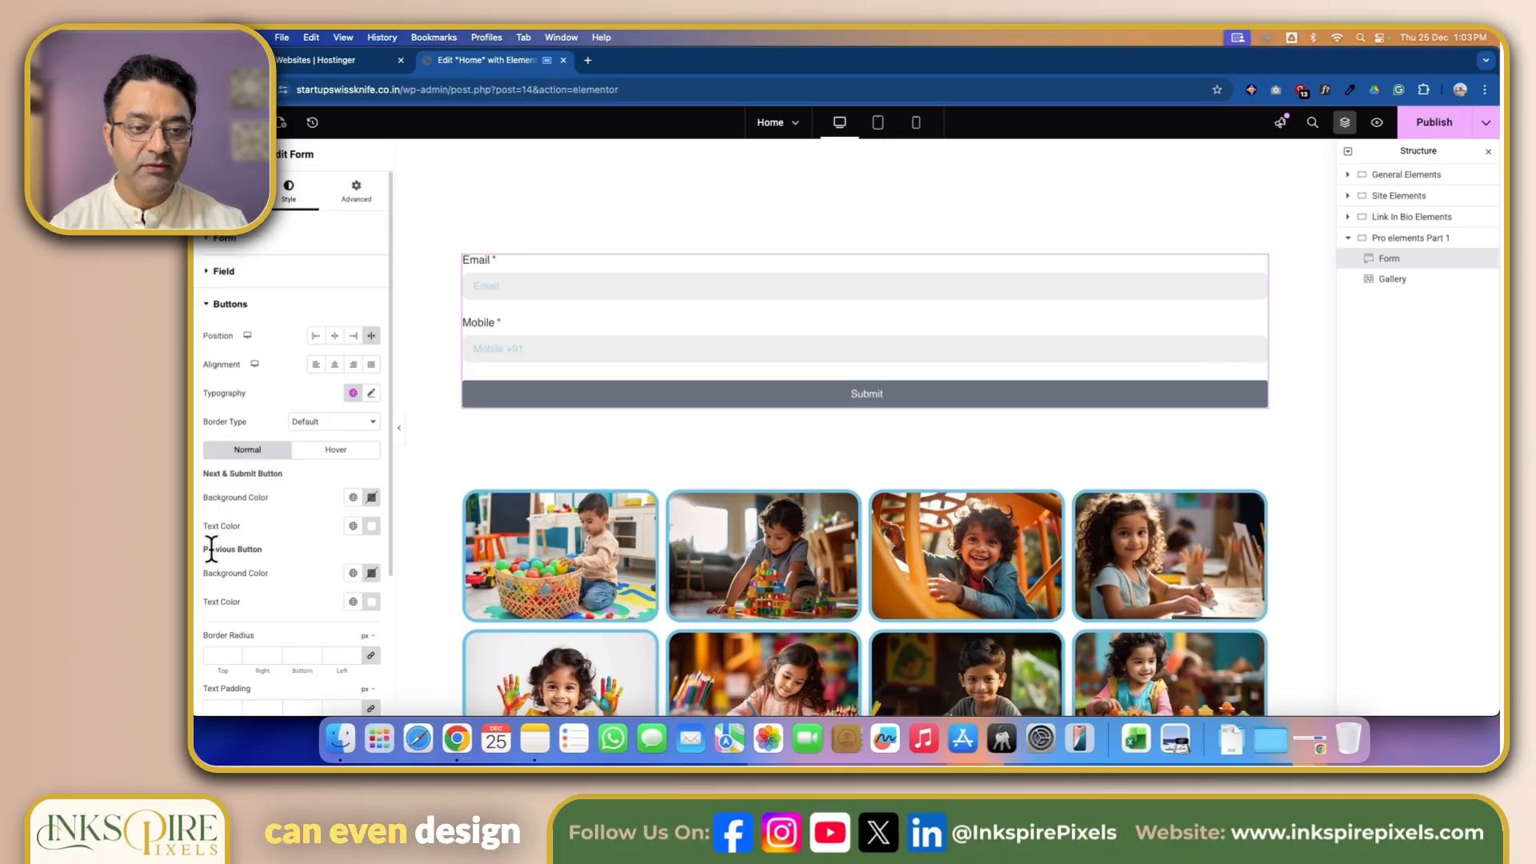
{"action": "left_click", "coordinate": [337, 452]}
{"action": "left_click", "coordinate": [353, 497]}
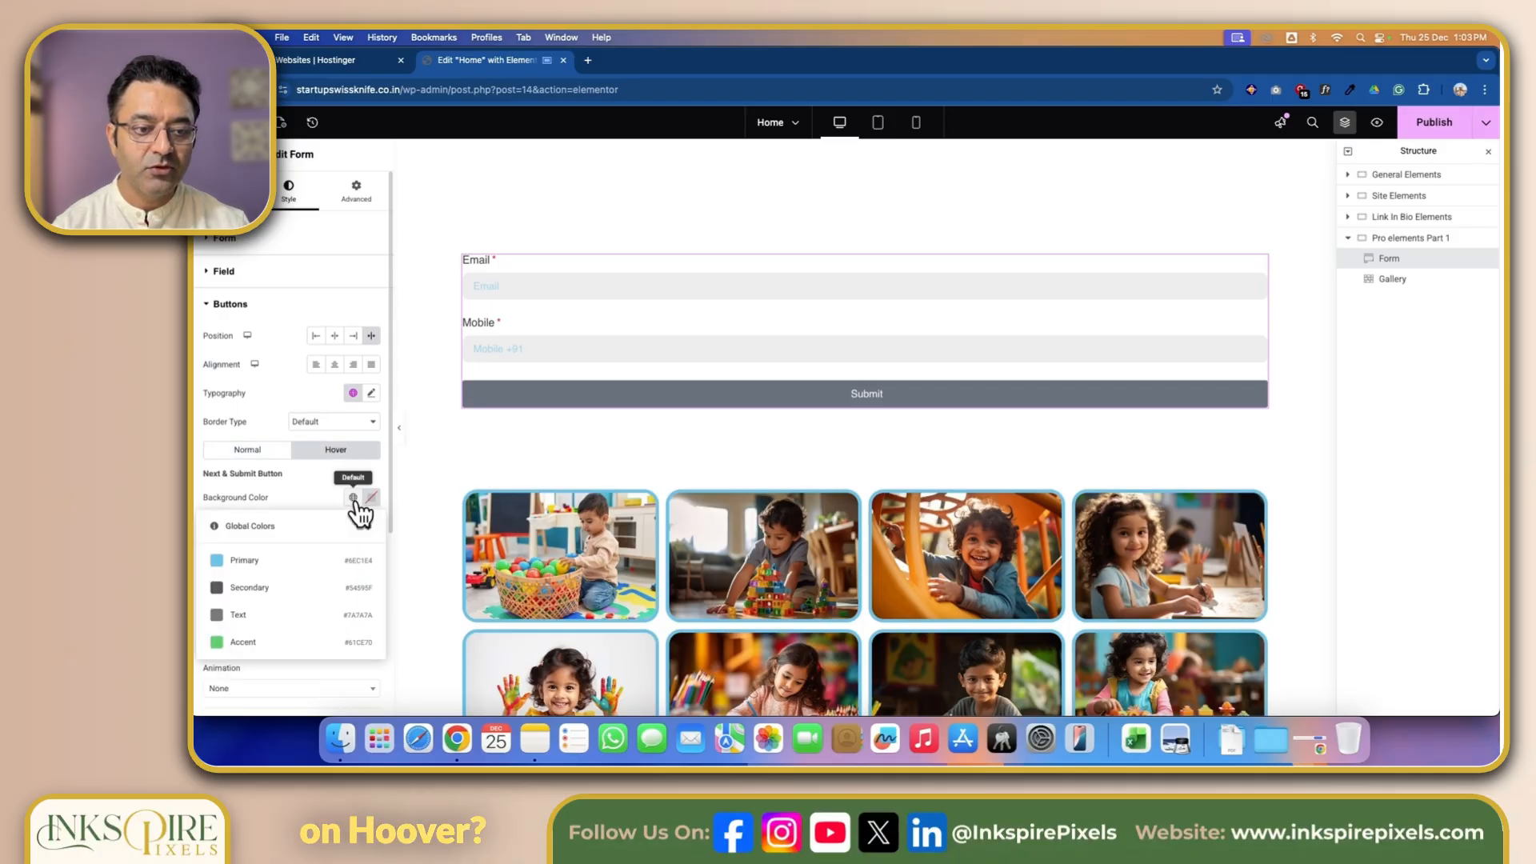
{"action": "left_click", "coordinate": [287, 642]}
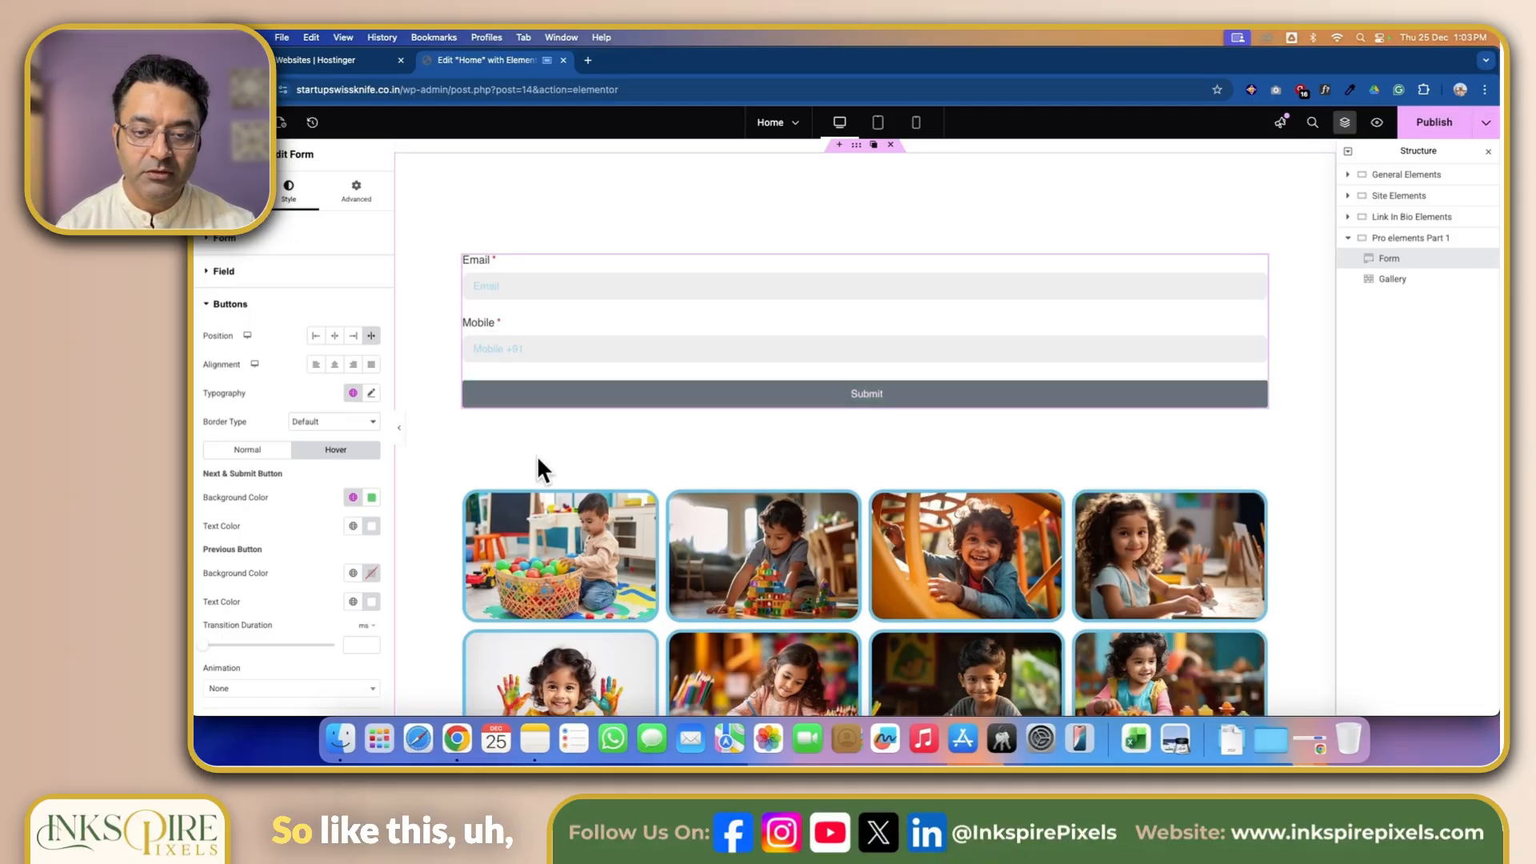
Try the centred and stretched positions for the Submit button and align it to the left of the form.
{"action": "scroll", "coordinate": [261, 554], "scroll_direction": "down", "scroll_amount": 3}
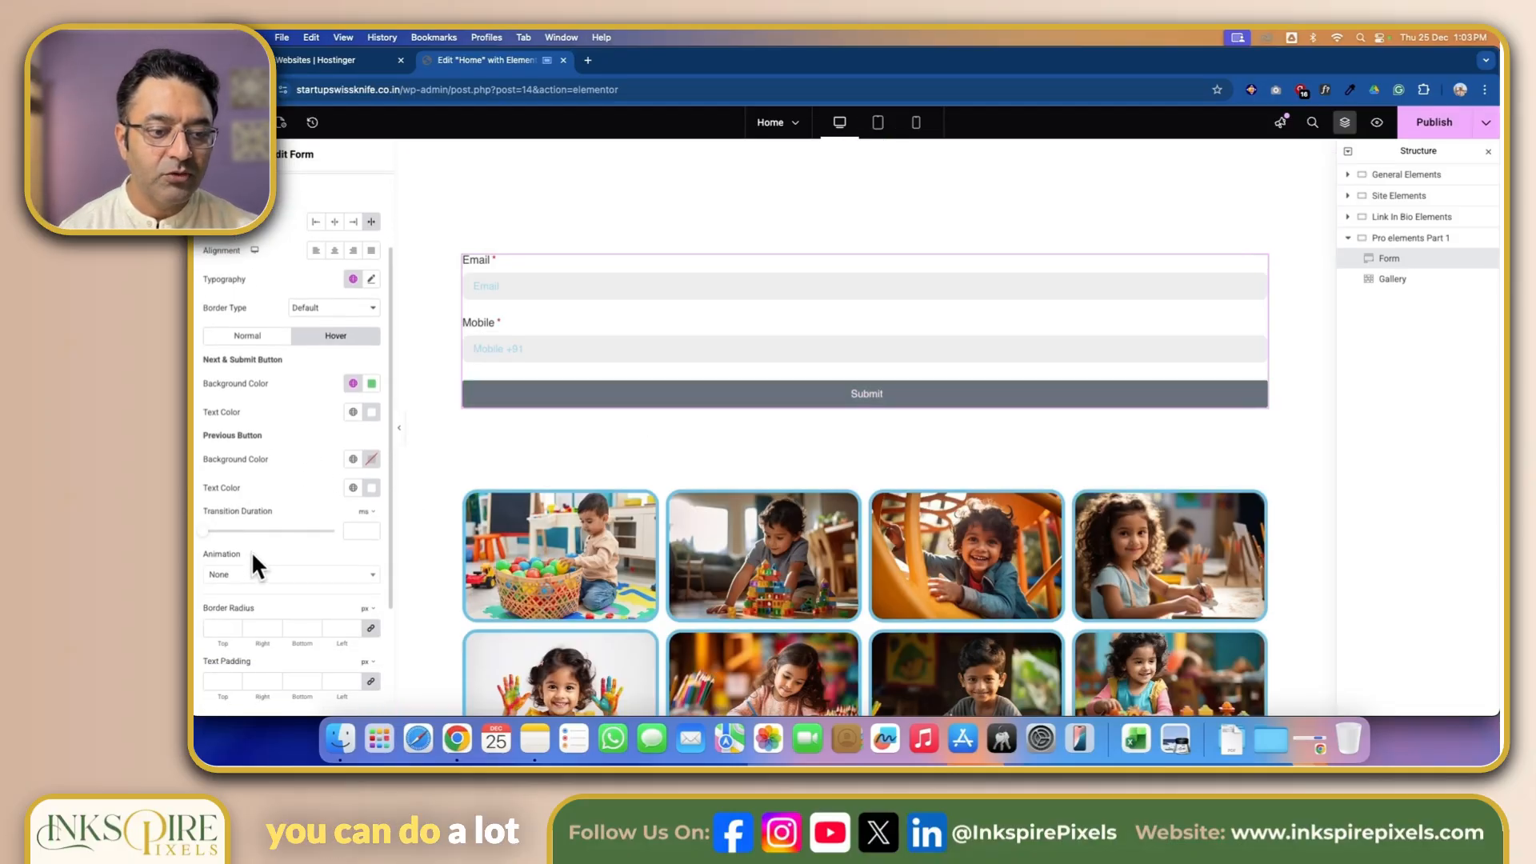
{"action": "scroll", "coordinate": [252, 551], "scroll_direction": "up", "scroll_amount": 2}
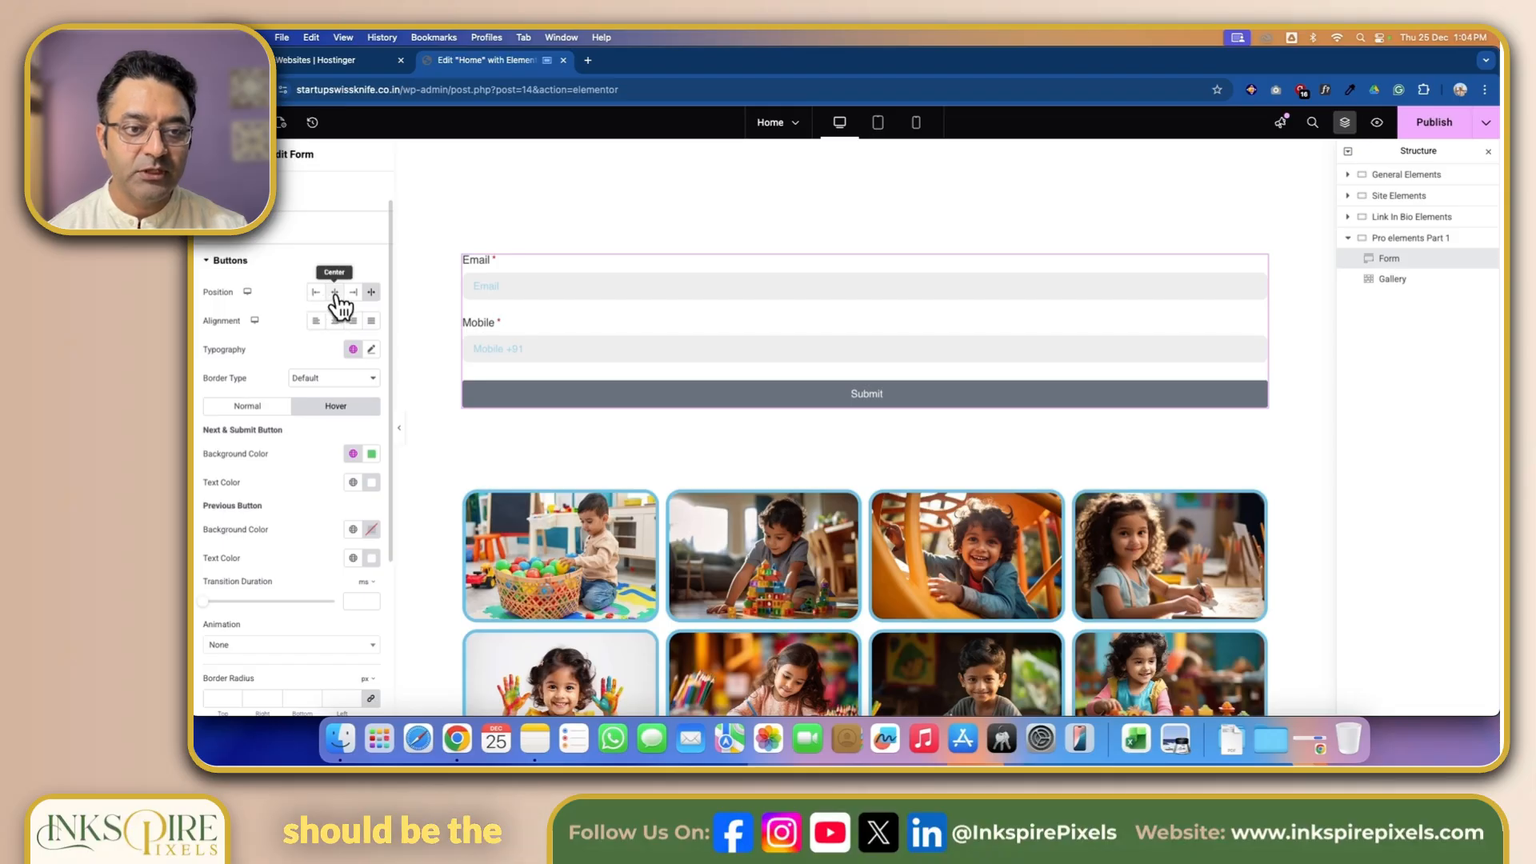
{"action": "left_click", "coordinate": [335, 293]}
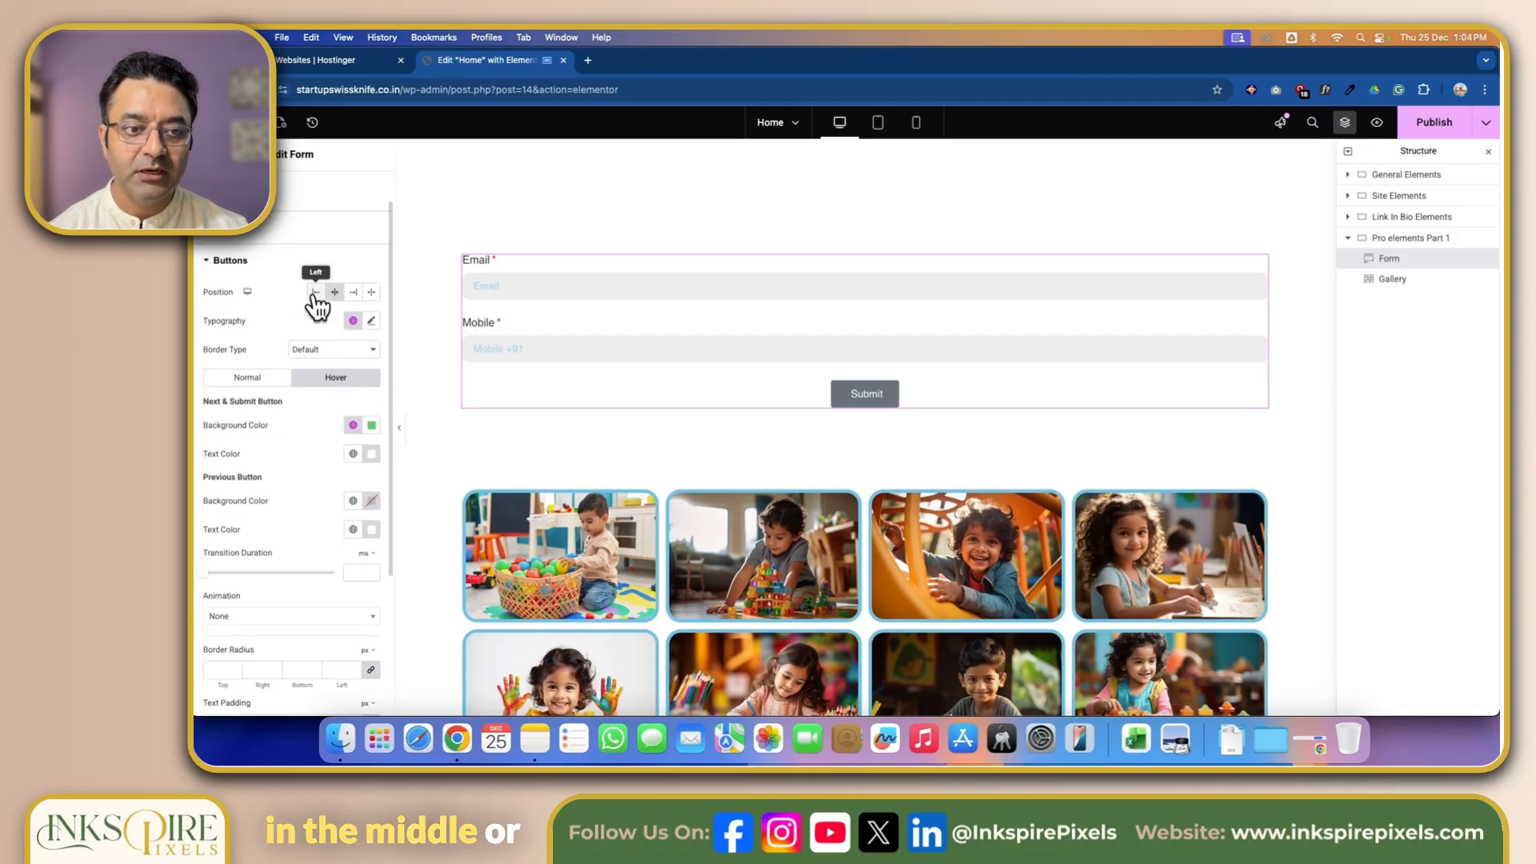
{"action": "left_click", "coordinate": [316, 292]}
{"action": "left_click", "coordinate": [372, 293]}
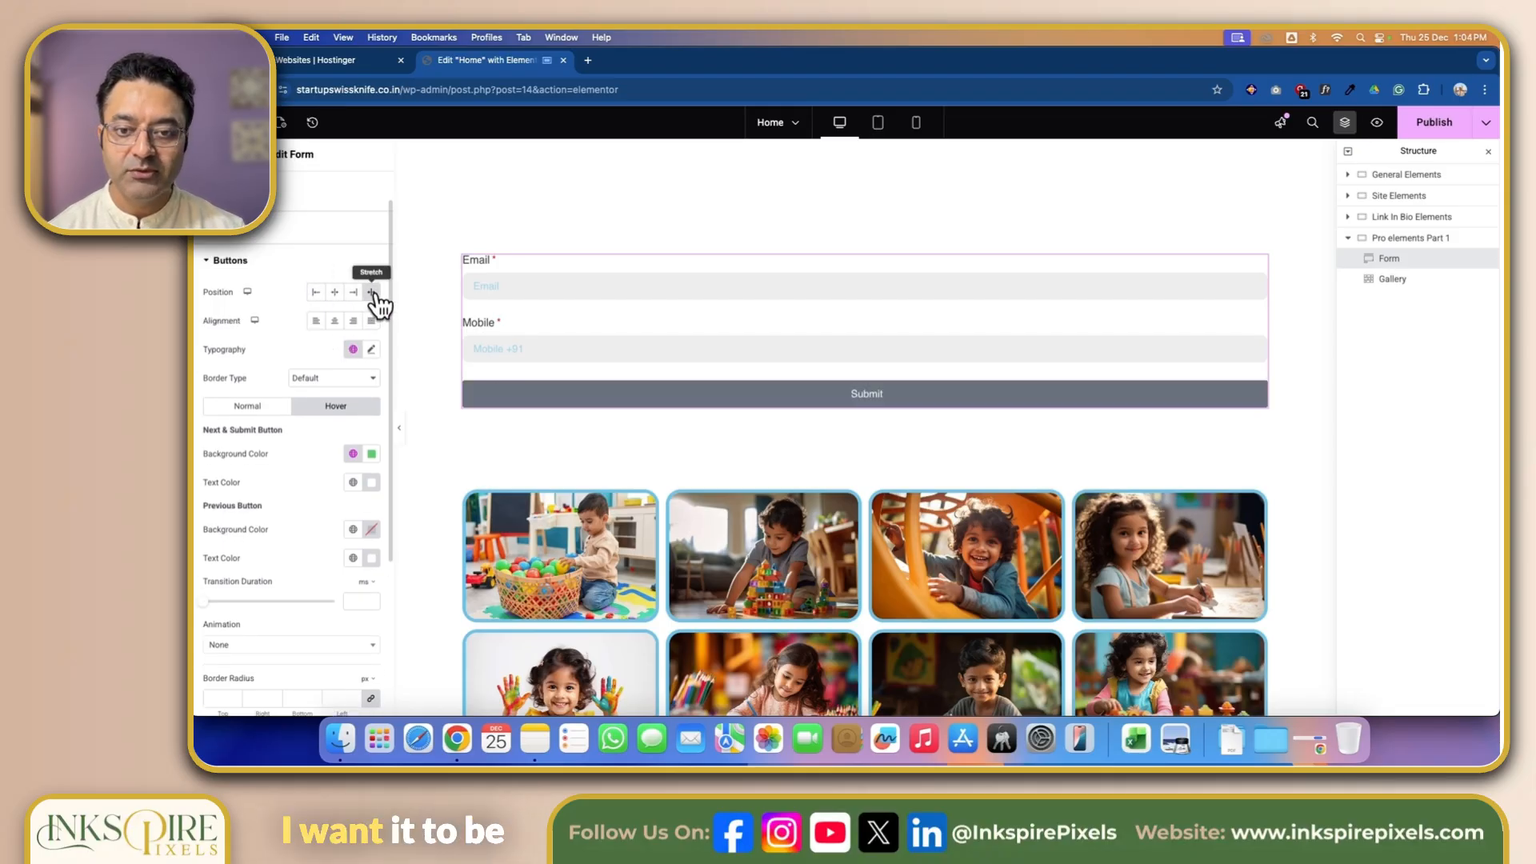
{"action": "left_click", "coordinate": [316, 293]}
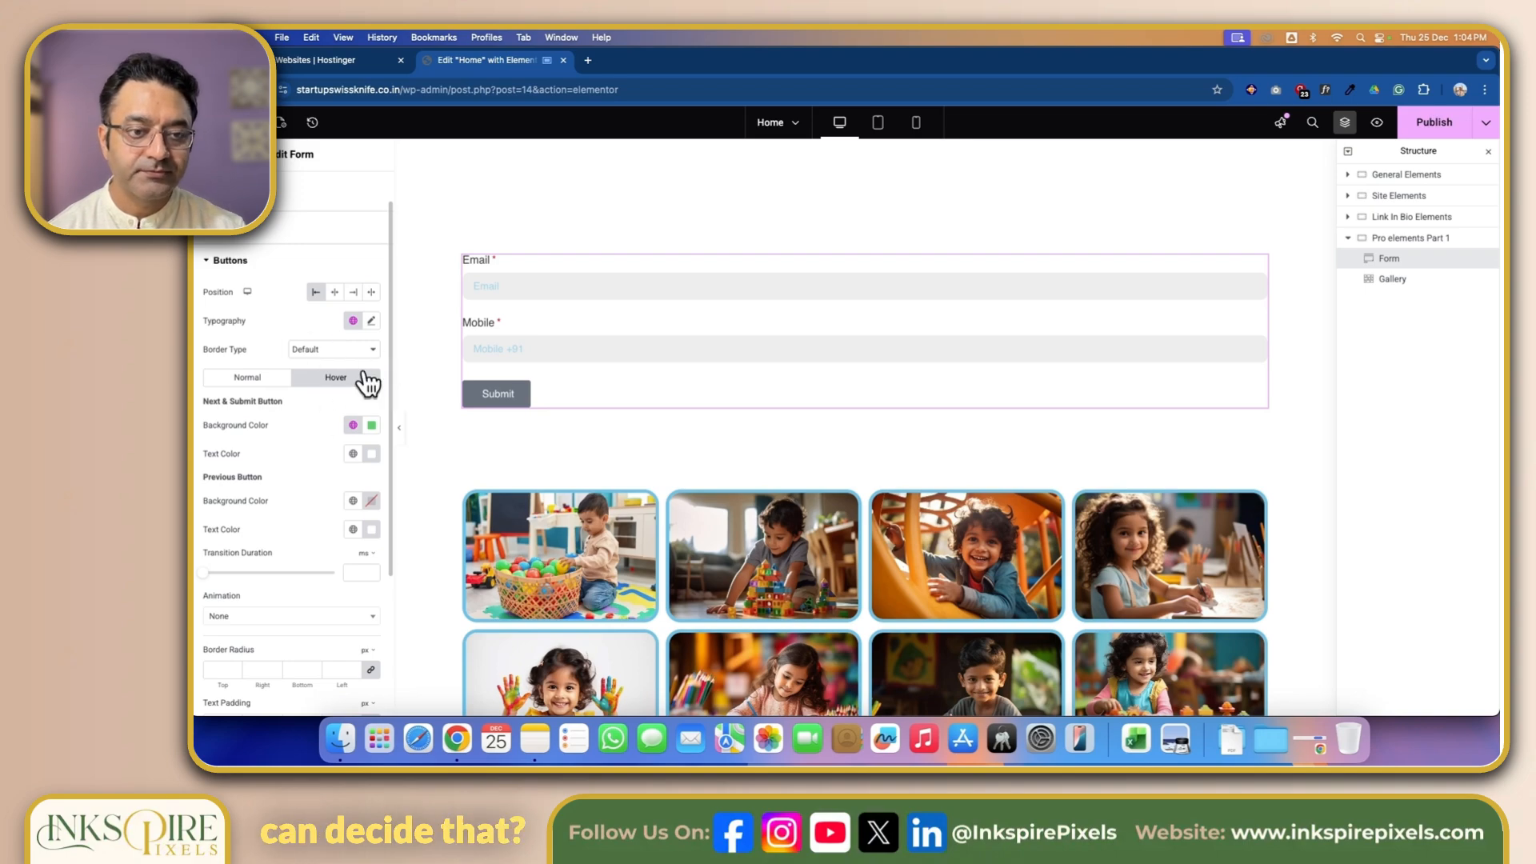
Set the Submit button's normal background colour to the global Primary colour.
{"action": "left_click", "coordinate": [247, 377]}
{"action": "left_click", "coordinate": [353, 425]}
{"action": "left_click", "coordinate": [316, 484]}
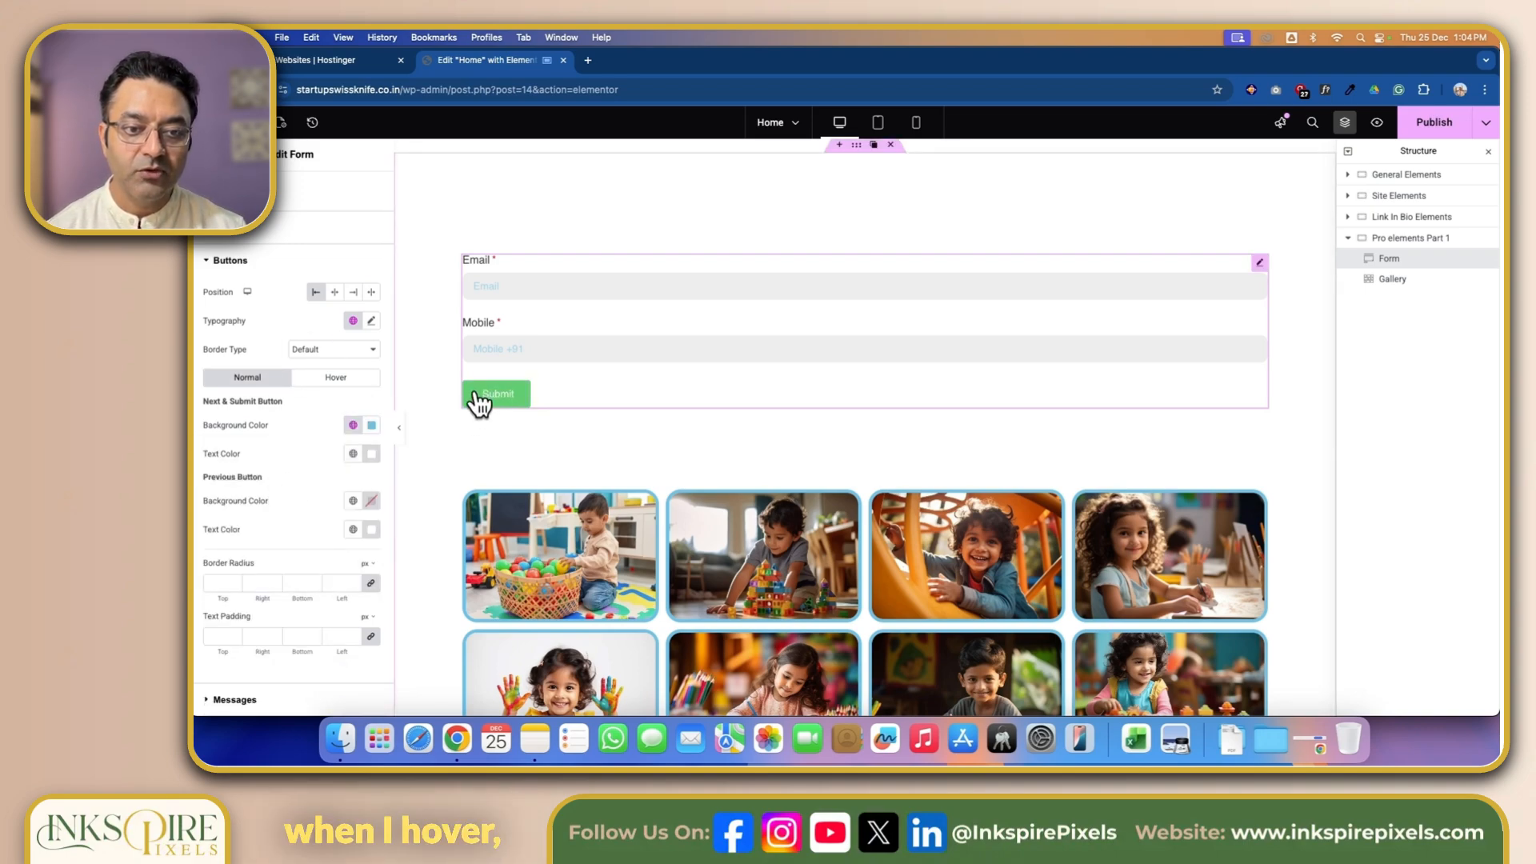
Give the form's Submit button a border radius of 15 px on all corners.
{"action": "scroll", "coordinate": [234, 471], "scroll_direction": "down", "scroll_amount": 1}
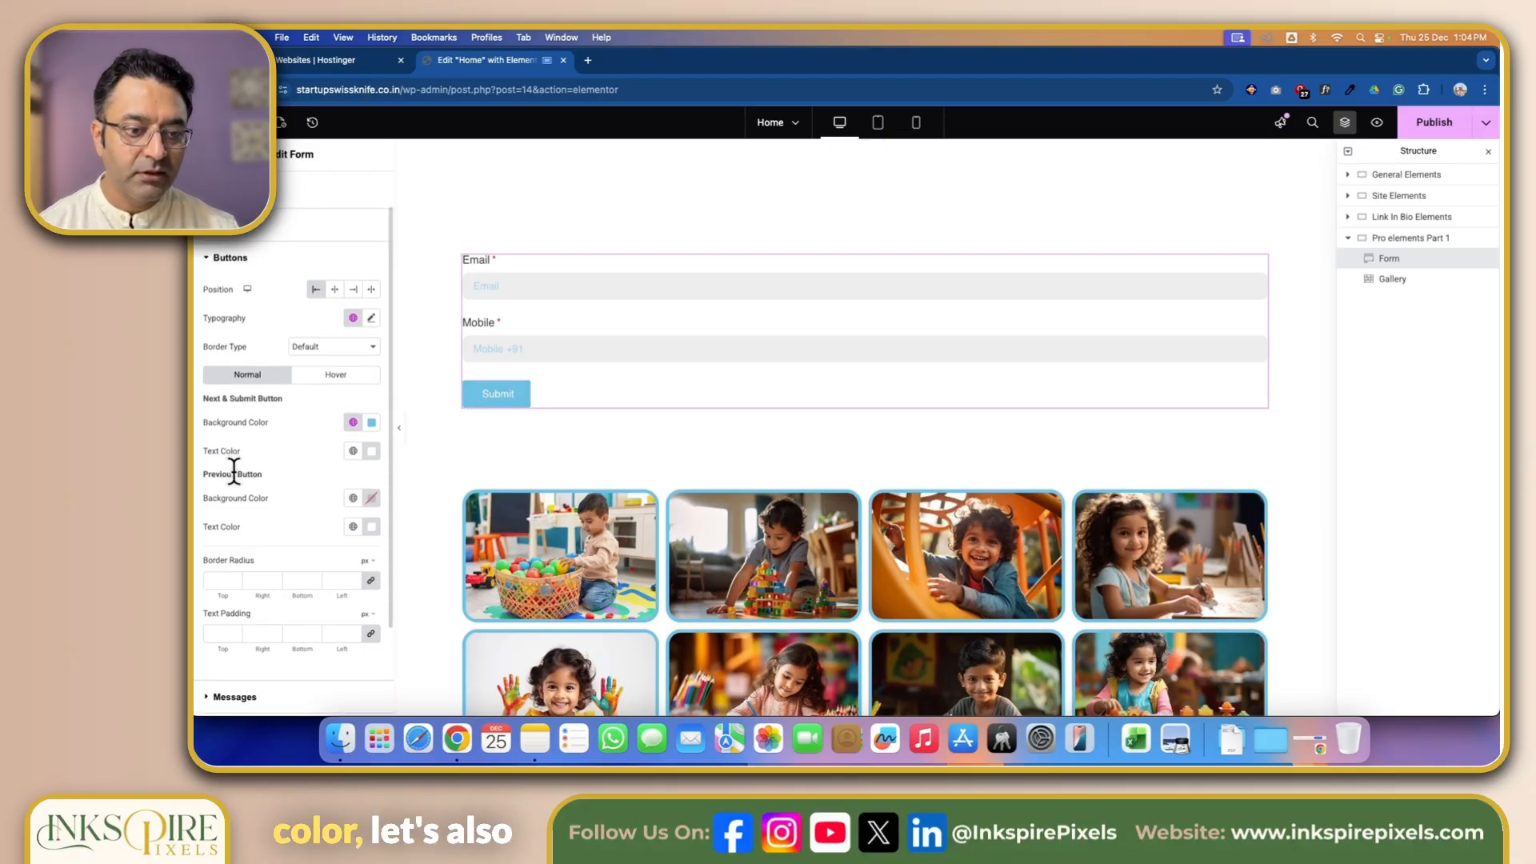
{"action": "scroll", "coordinate": [234, 470], "scroll_direction": "down", "scroll_amount": 2}
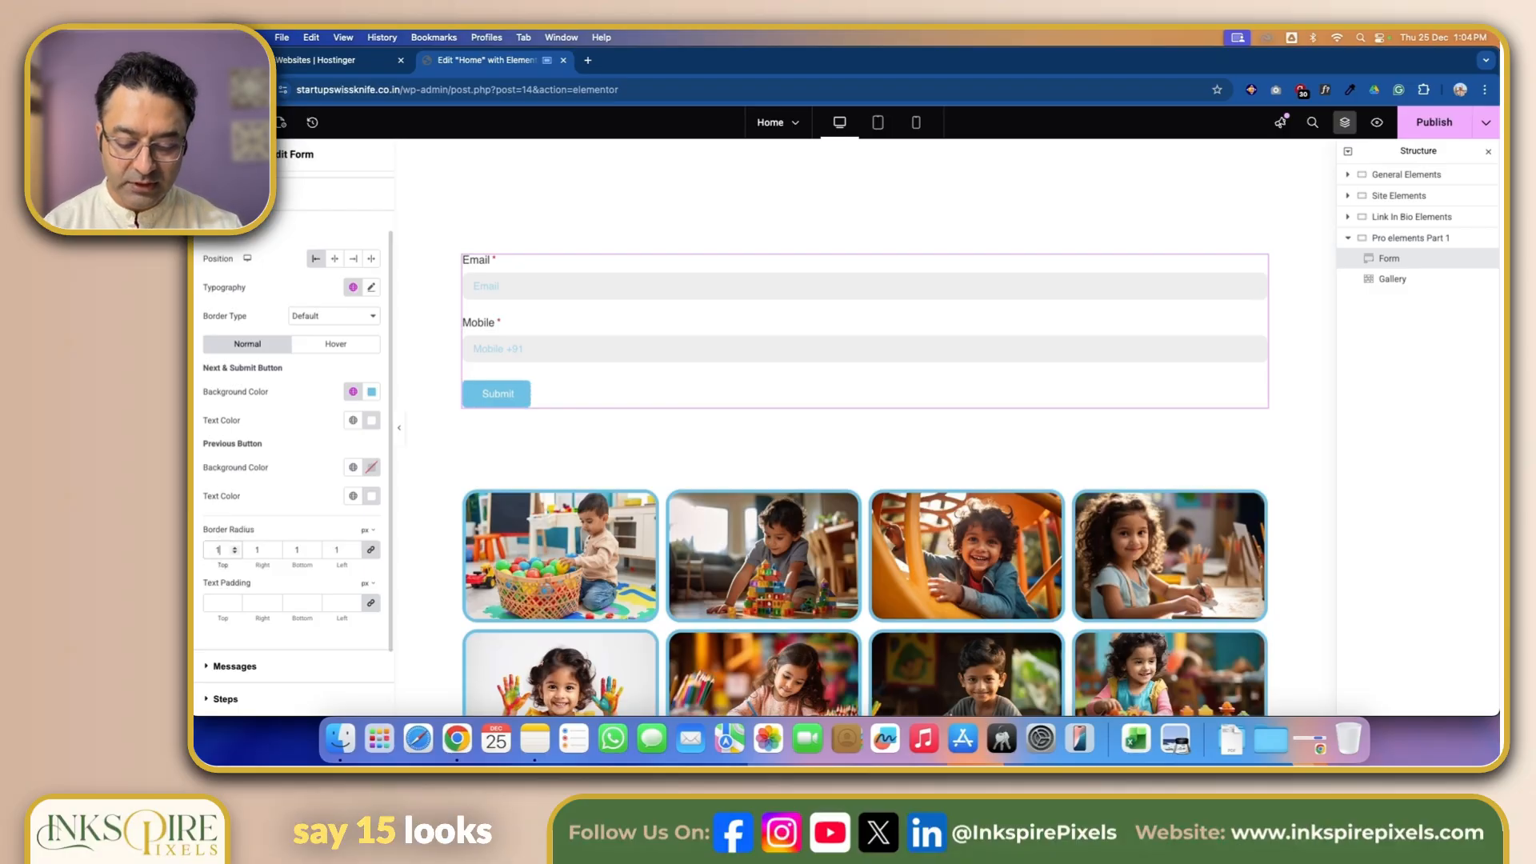
{"action": "scroll", "coordinate": [269, 569], "scroll_direction": "down", "scroll_amount": 2}
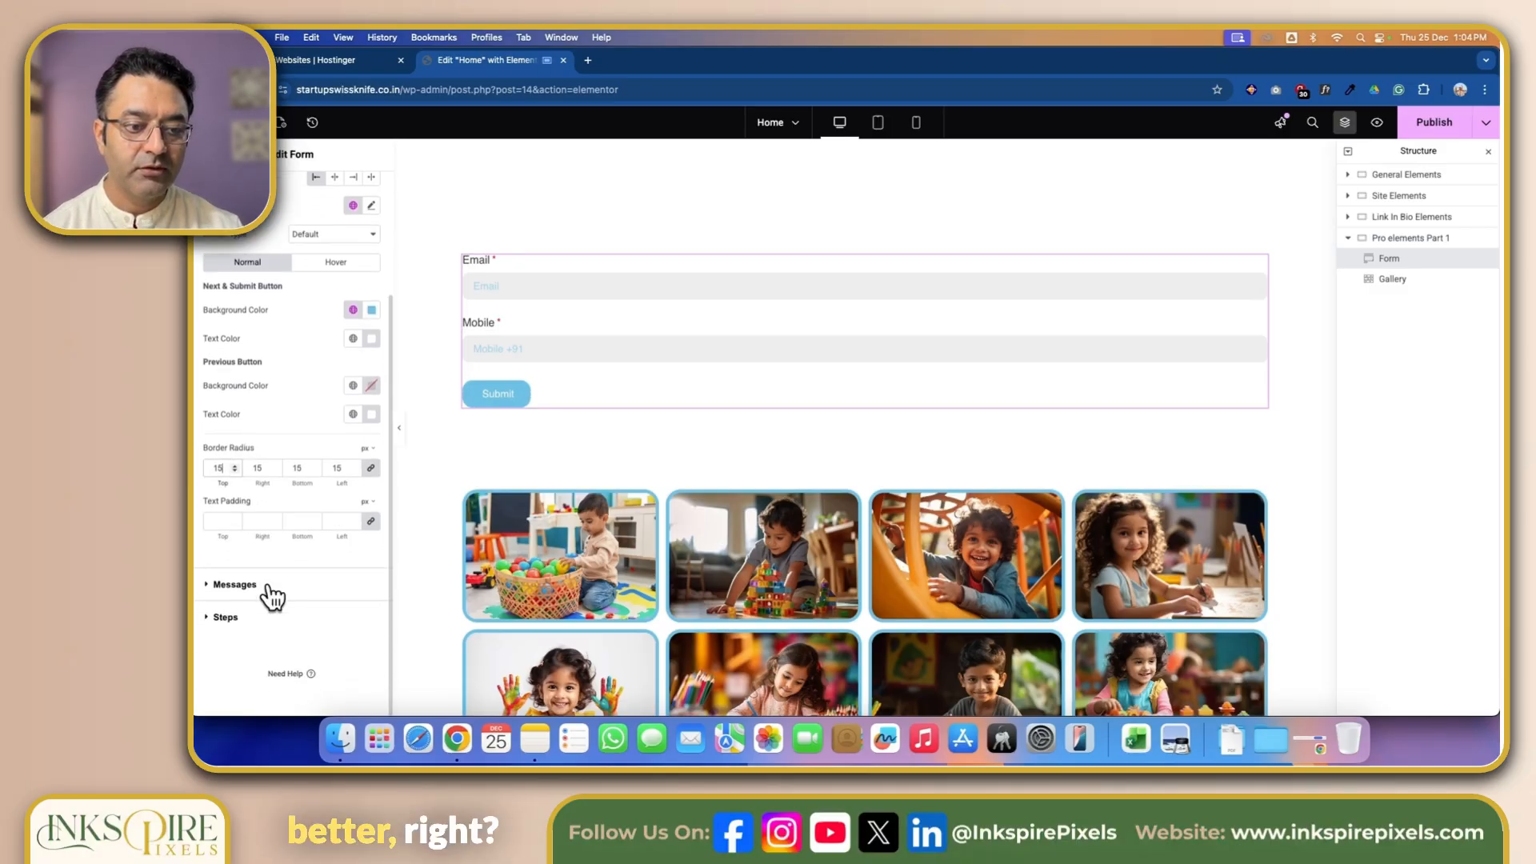
{"action": "left_click", "coordinate": [208, 588]}
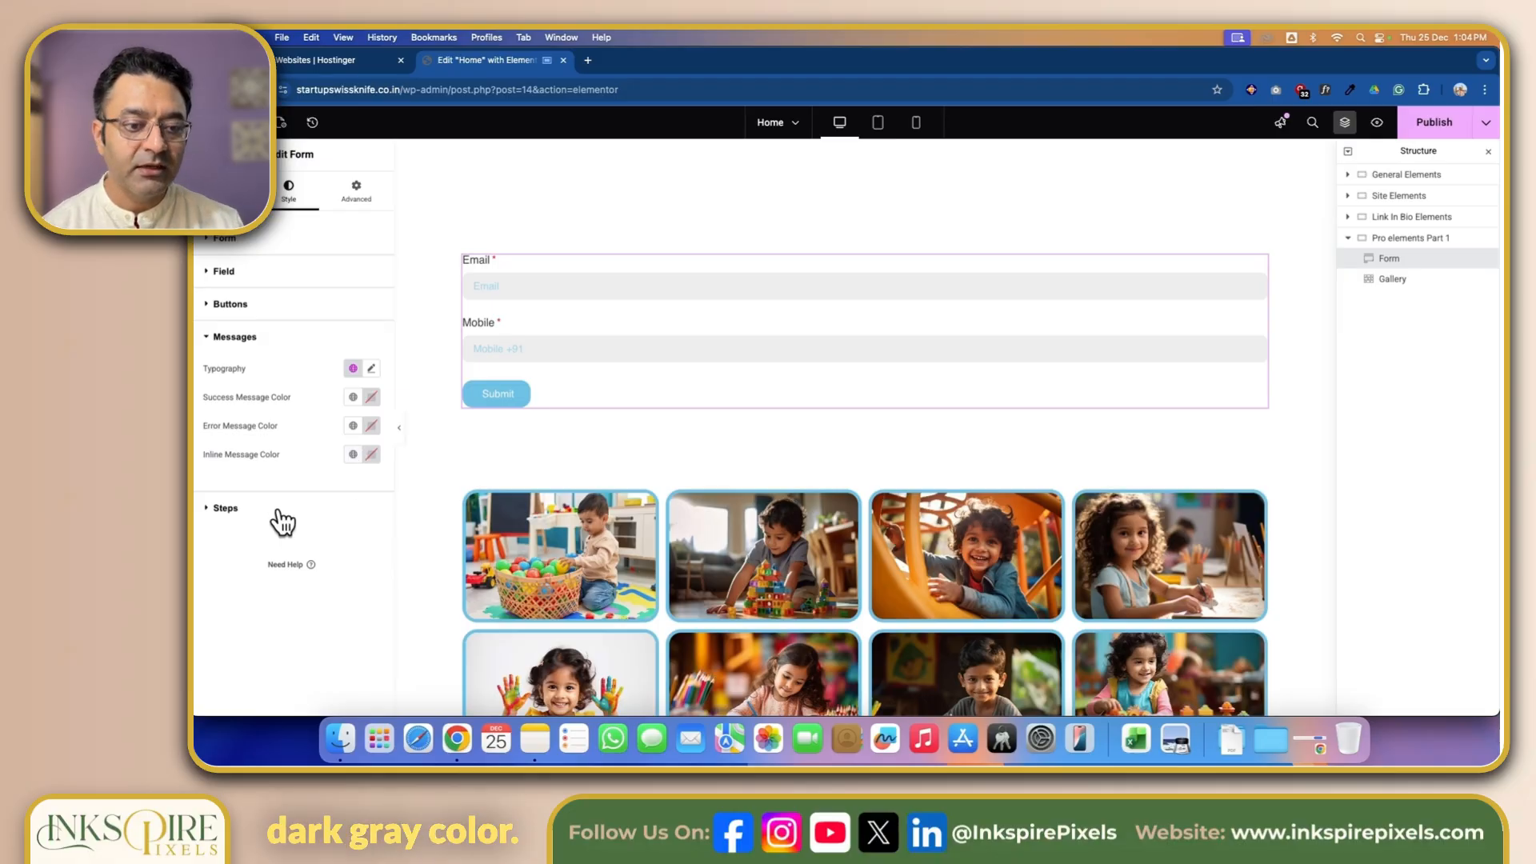
{"action": "left_click", "coordinate": [216, 510]}
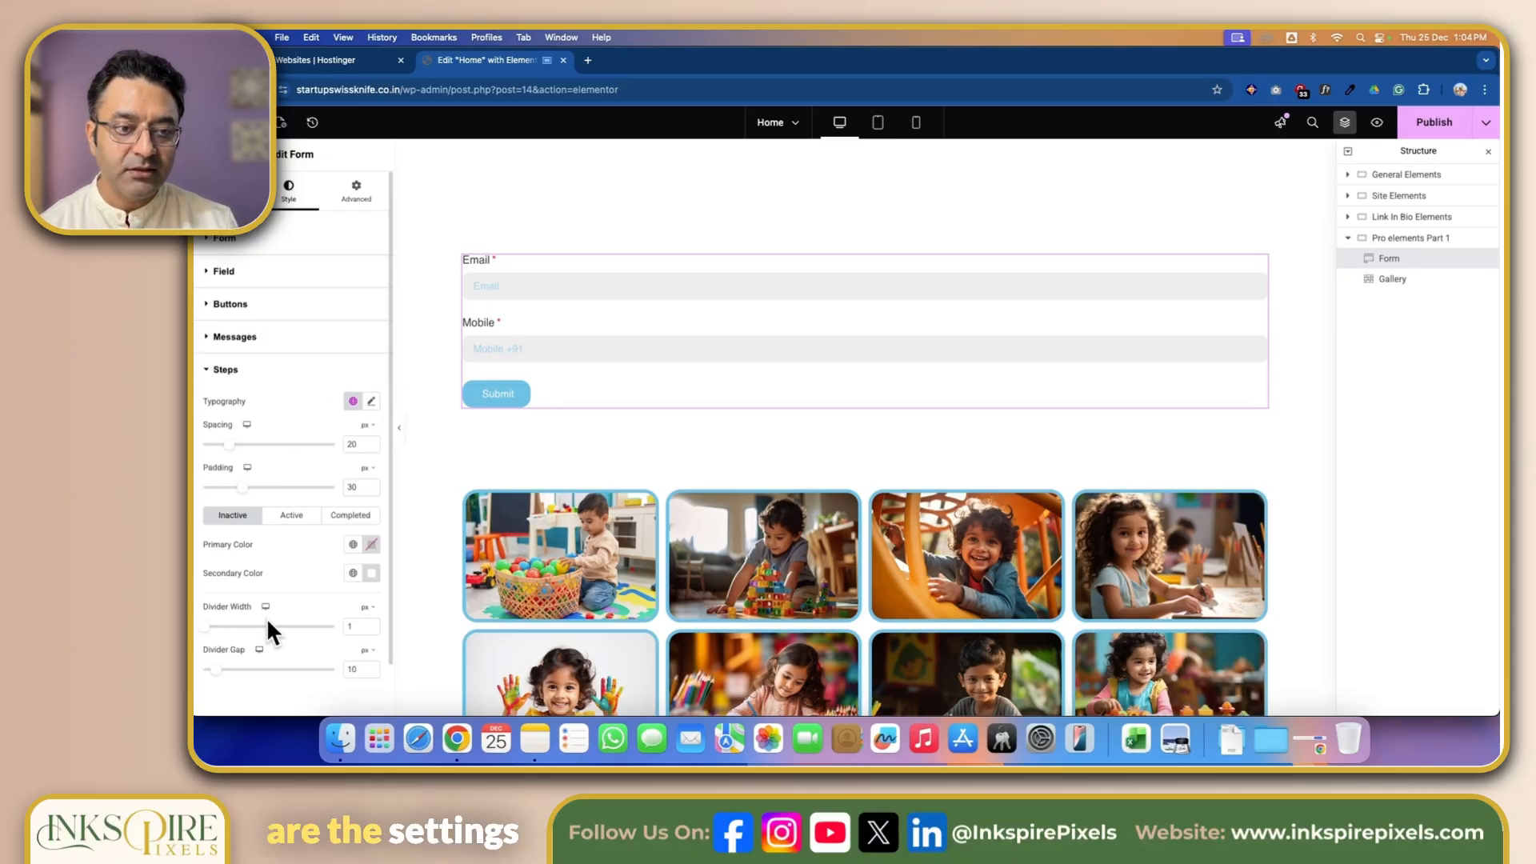
Set the padding of the form widget to 50 px on all sides.
{"action": "left_click", "coordinate": [356, 196]}
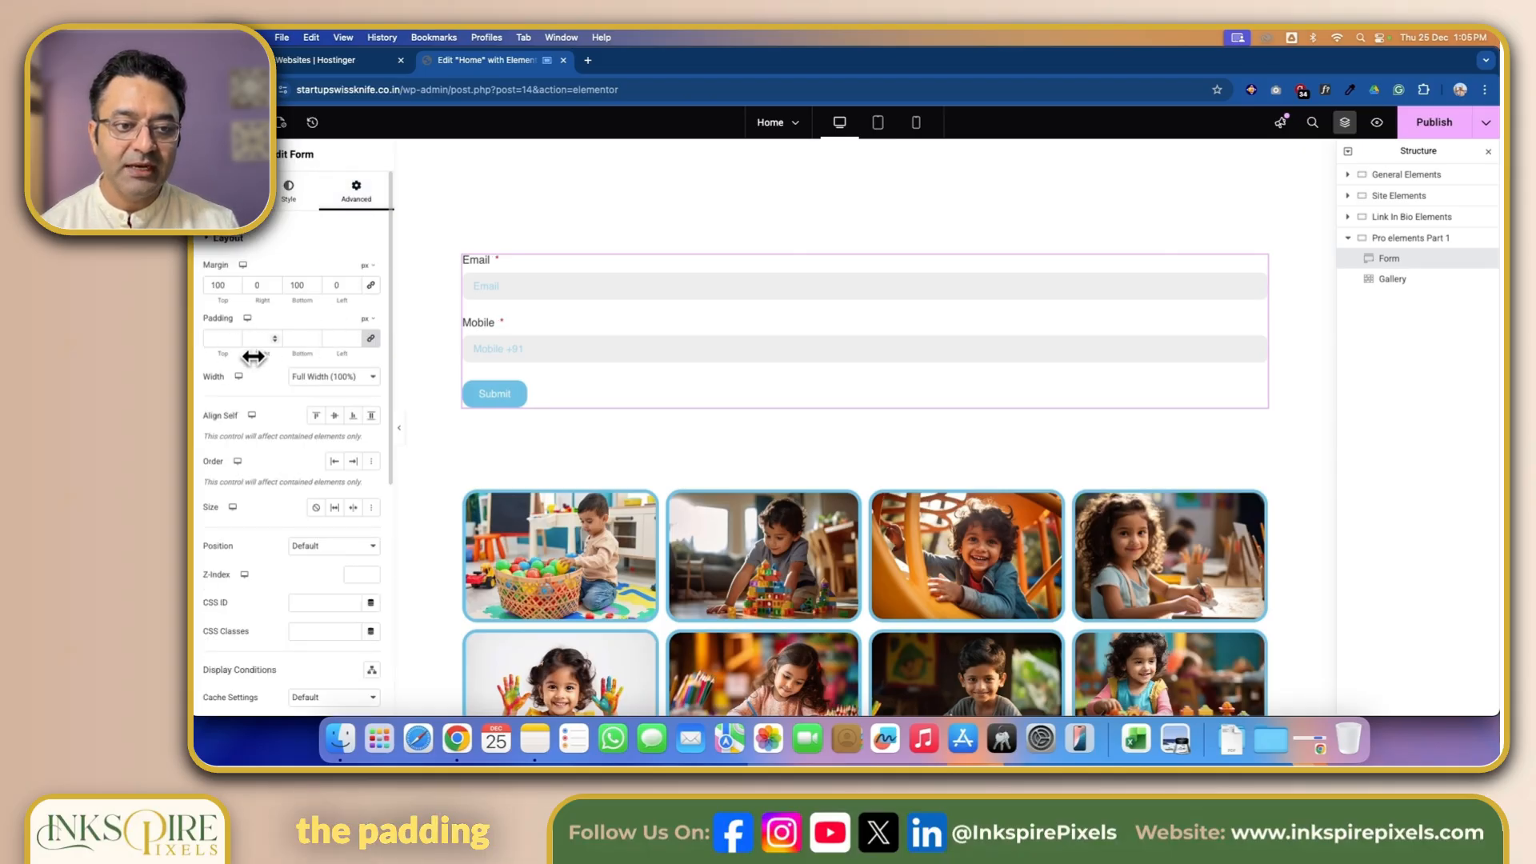
{"action": "left_click", "coordinate": [222, 336]}
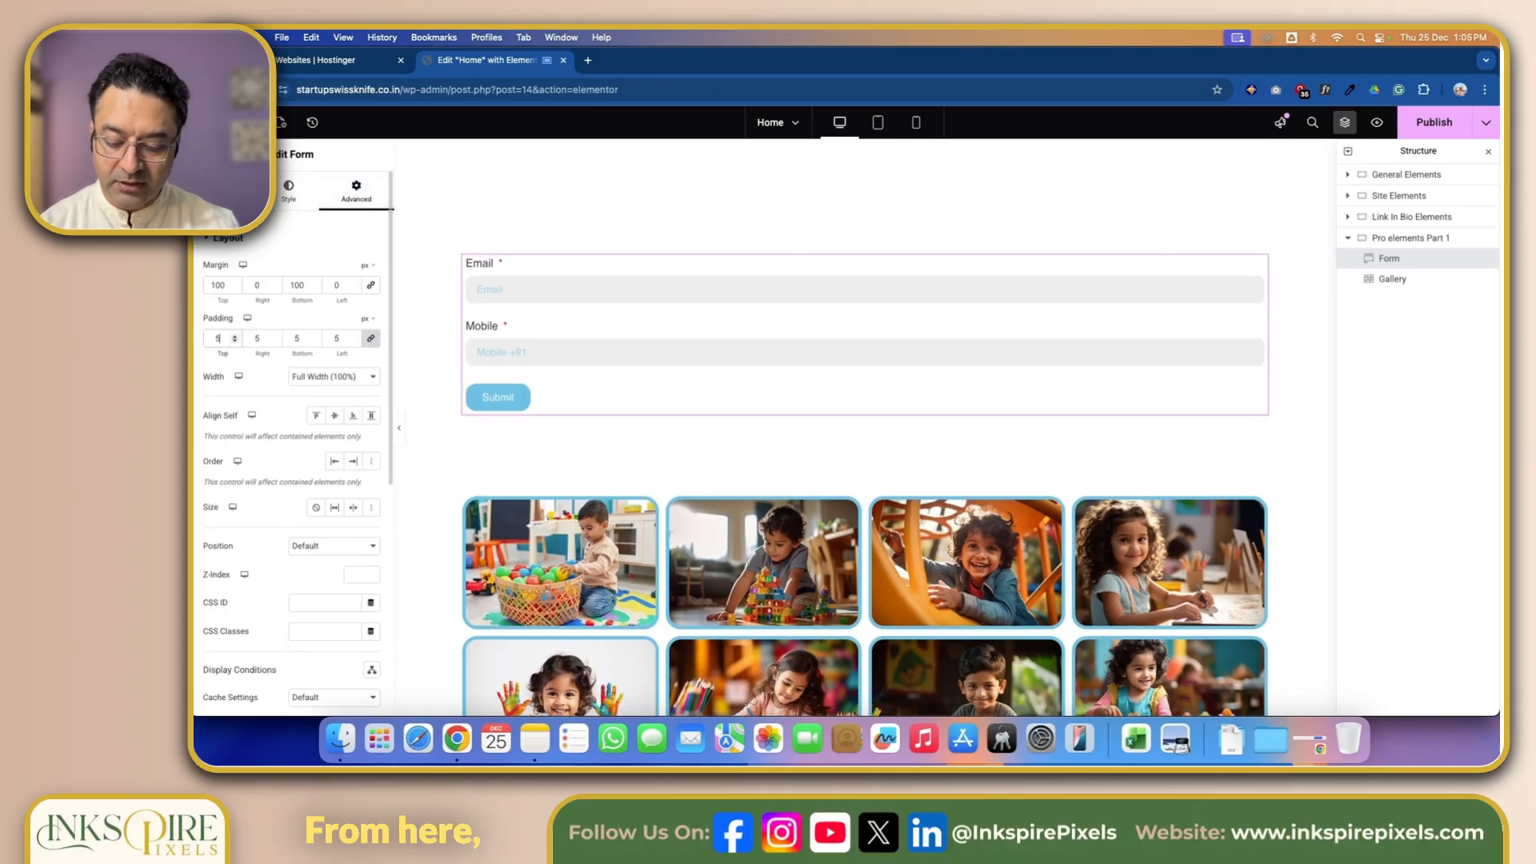
{"action": "type", "text": "50"}
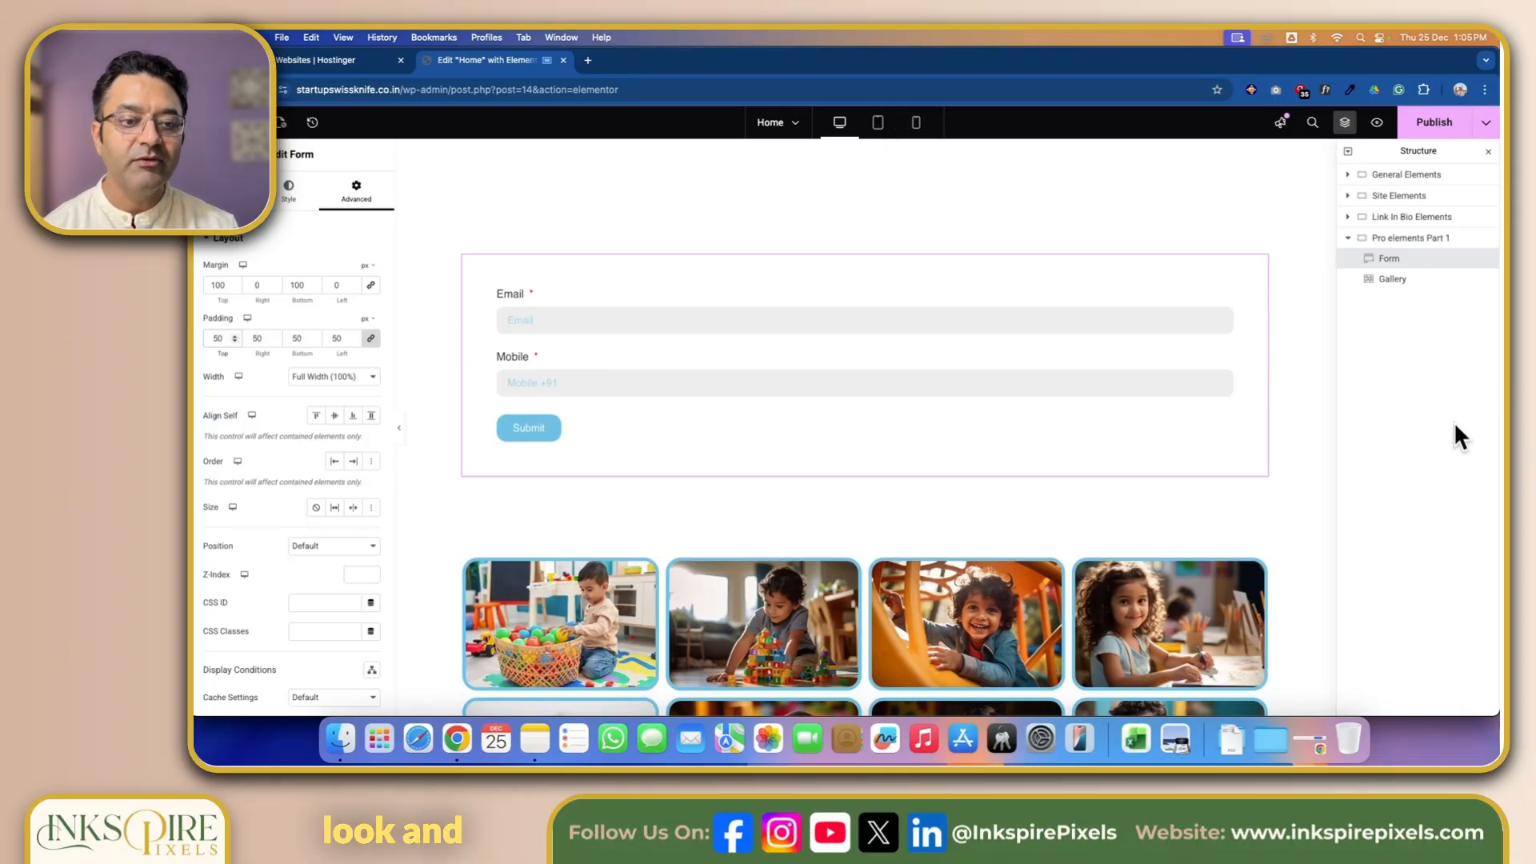
Give the form widget a classic background in light grey #DAD5D5.
{"action": "scroll", "coordinate": [253, 585], "scroll_direction": "down", "scroll_amount": 6}
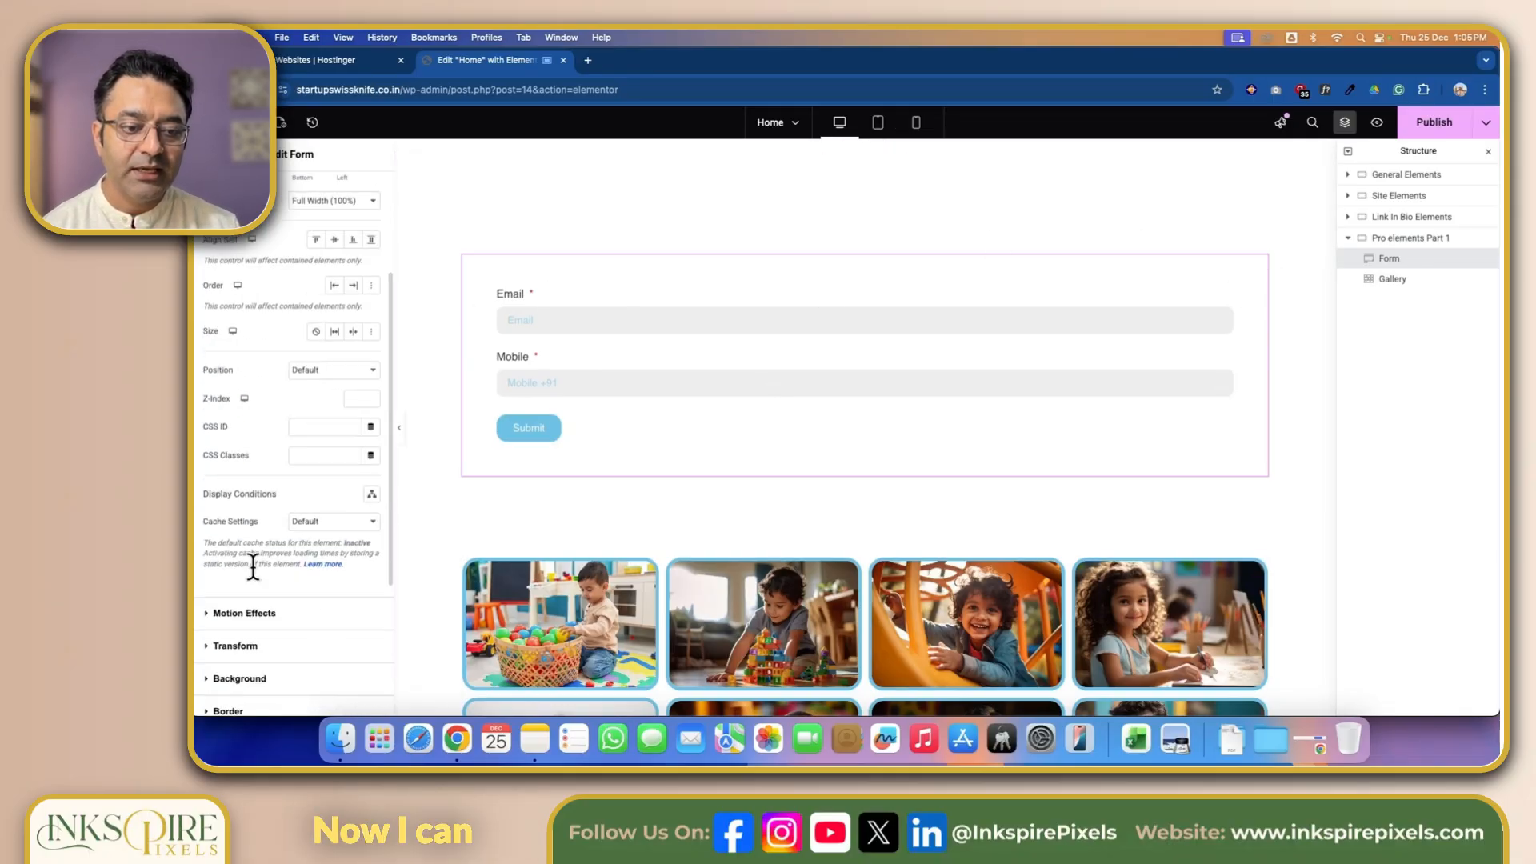
{"action": "left_click", "coordinate": [216, 570]}
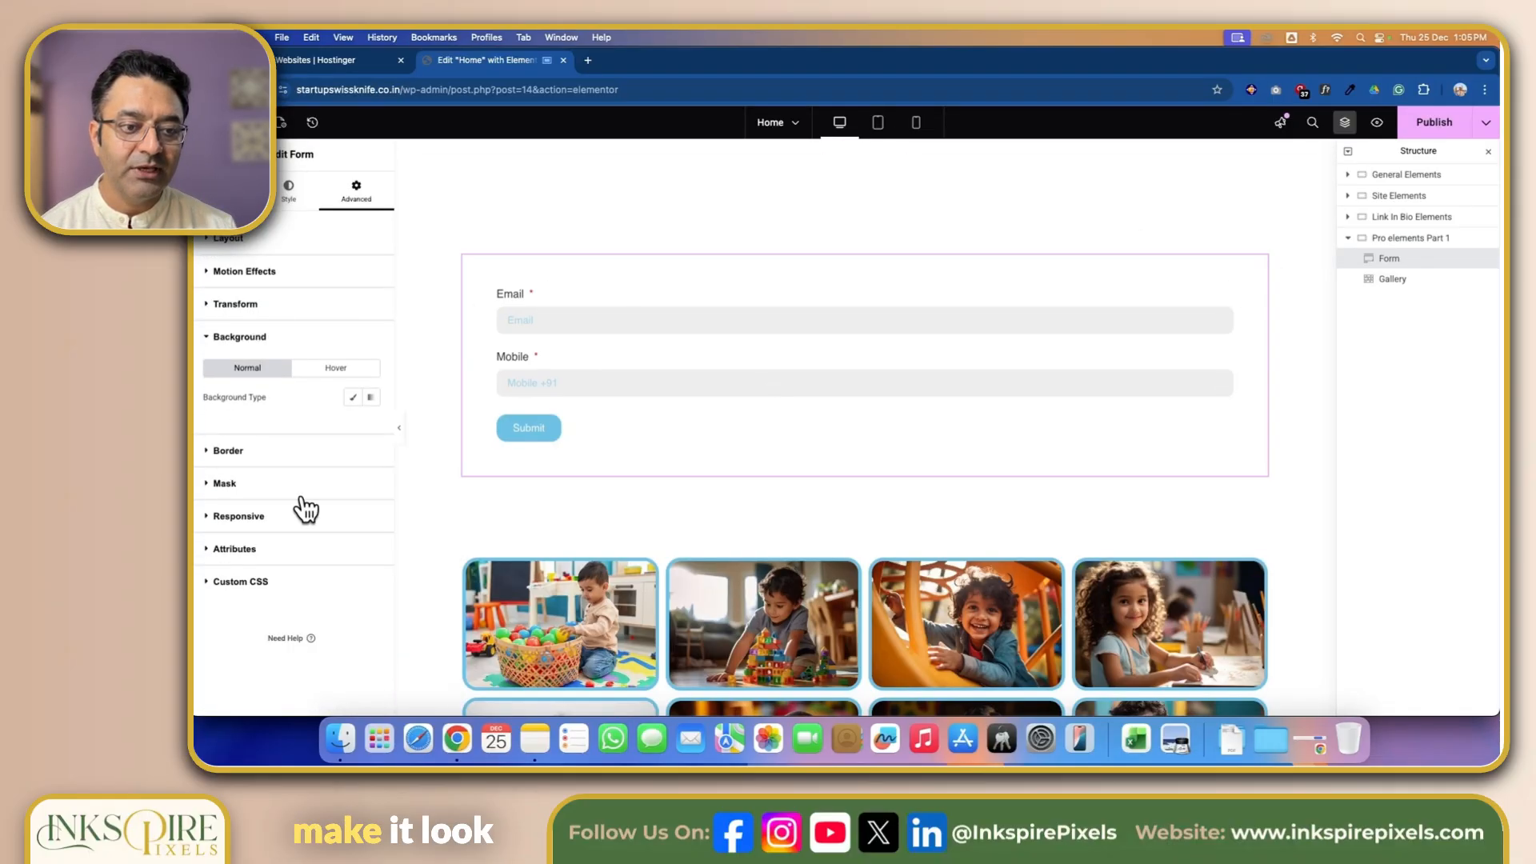
{"action": "left_click", "coordinate": [352, 398]}
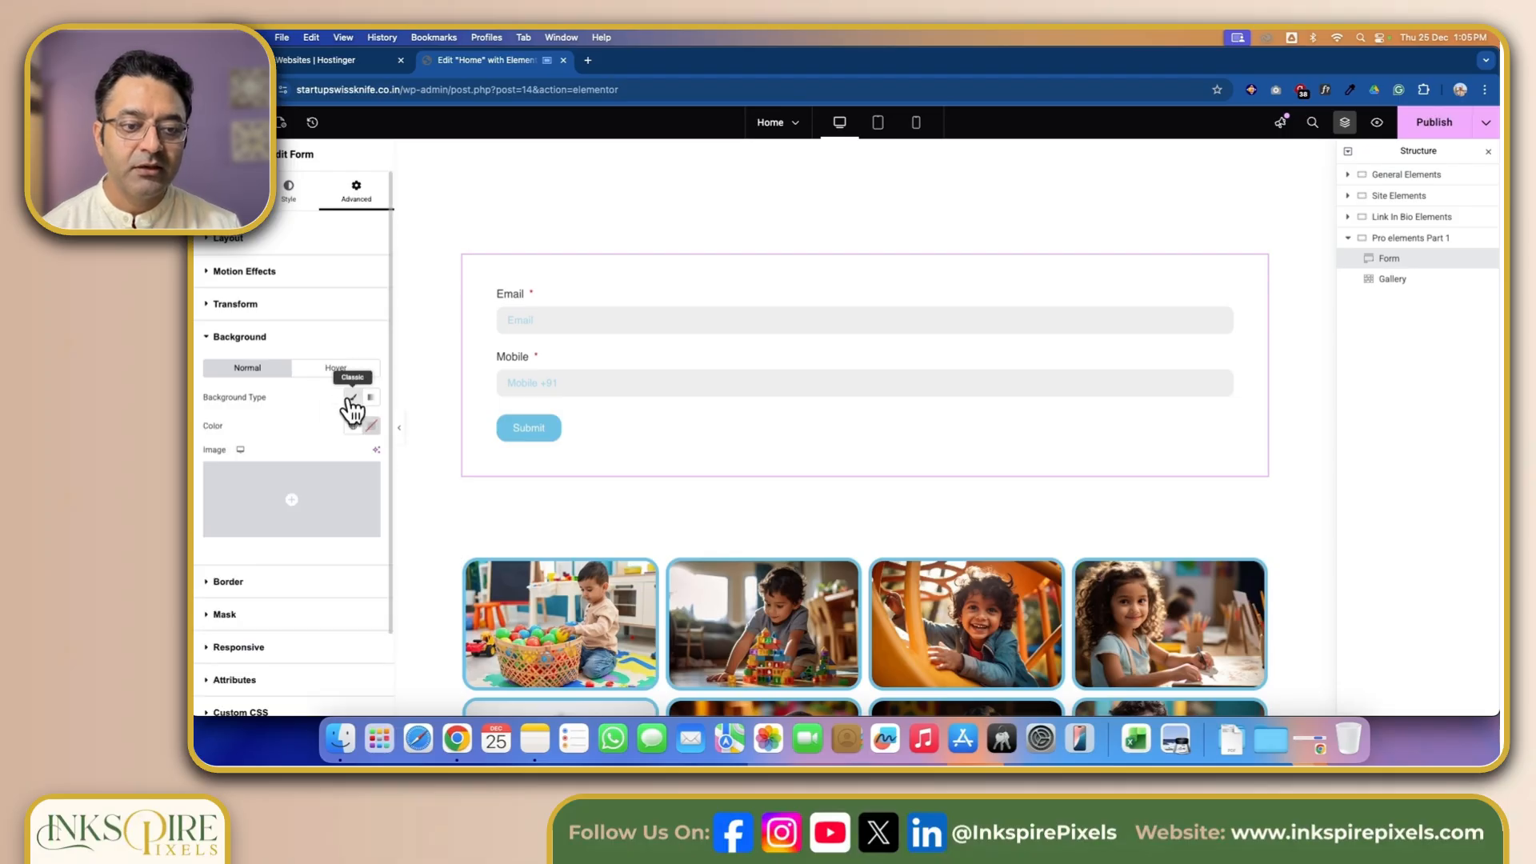
{"action": "left_click", "coordinate": [371, 426]}
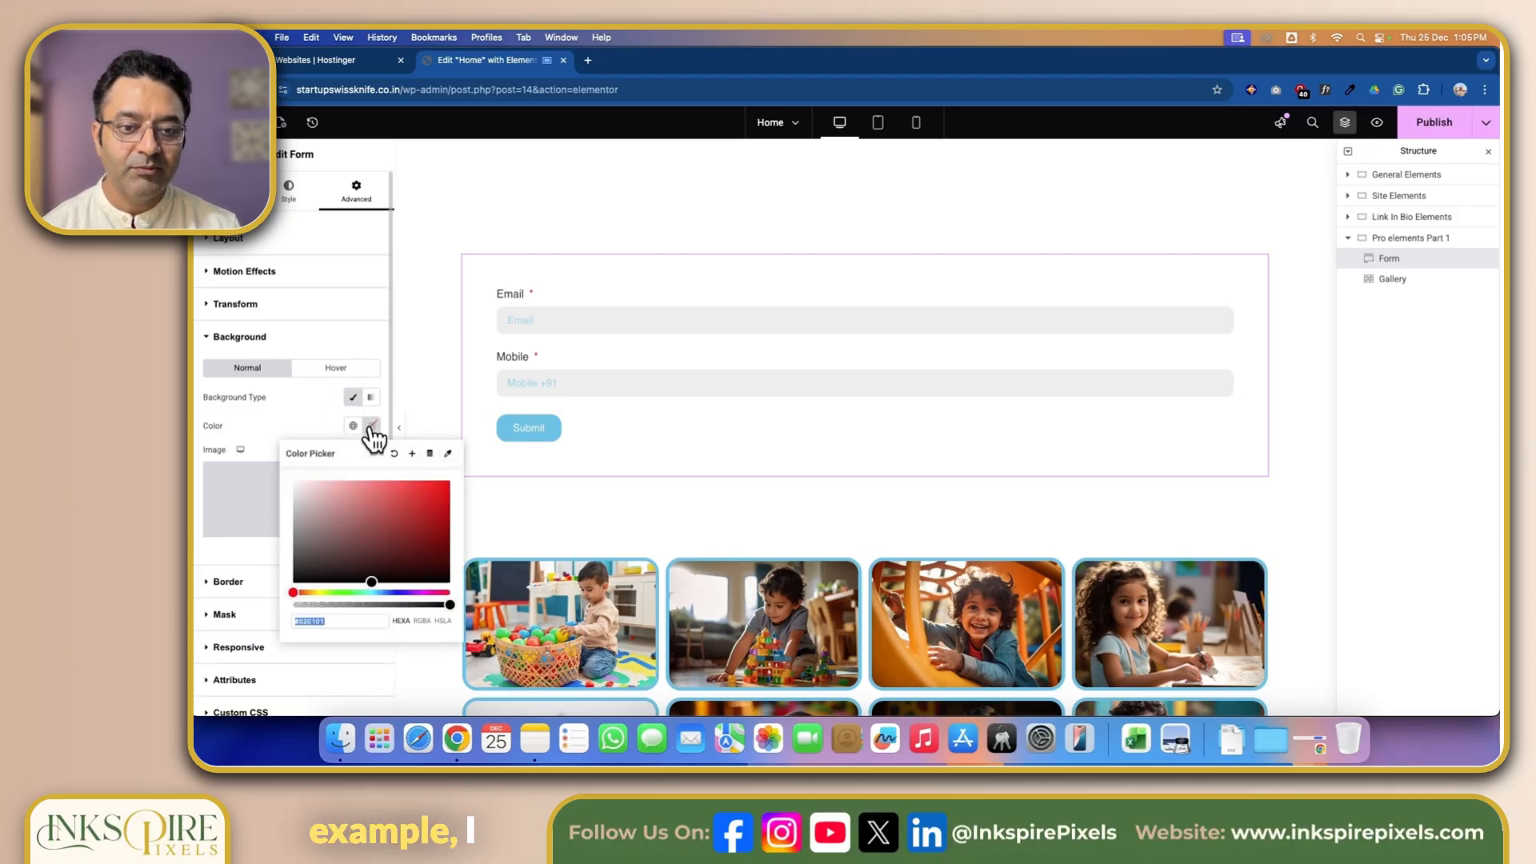
{"action": "left_click_drag", "start_coordinate": [368, 591], "coordinate": [296, 498]}
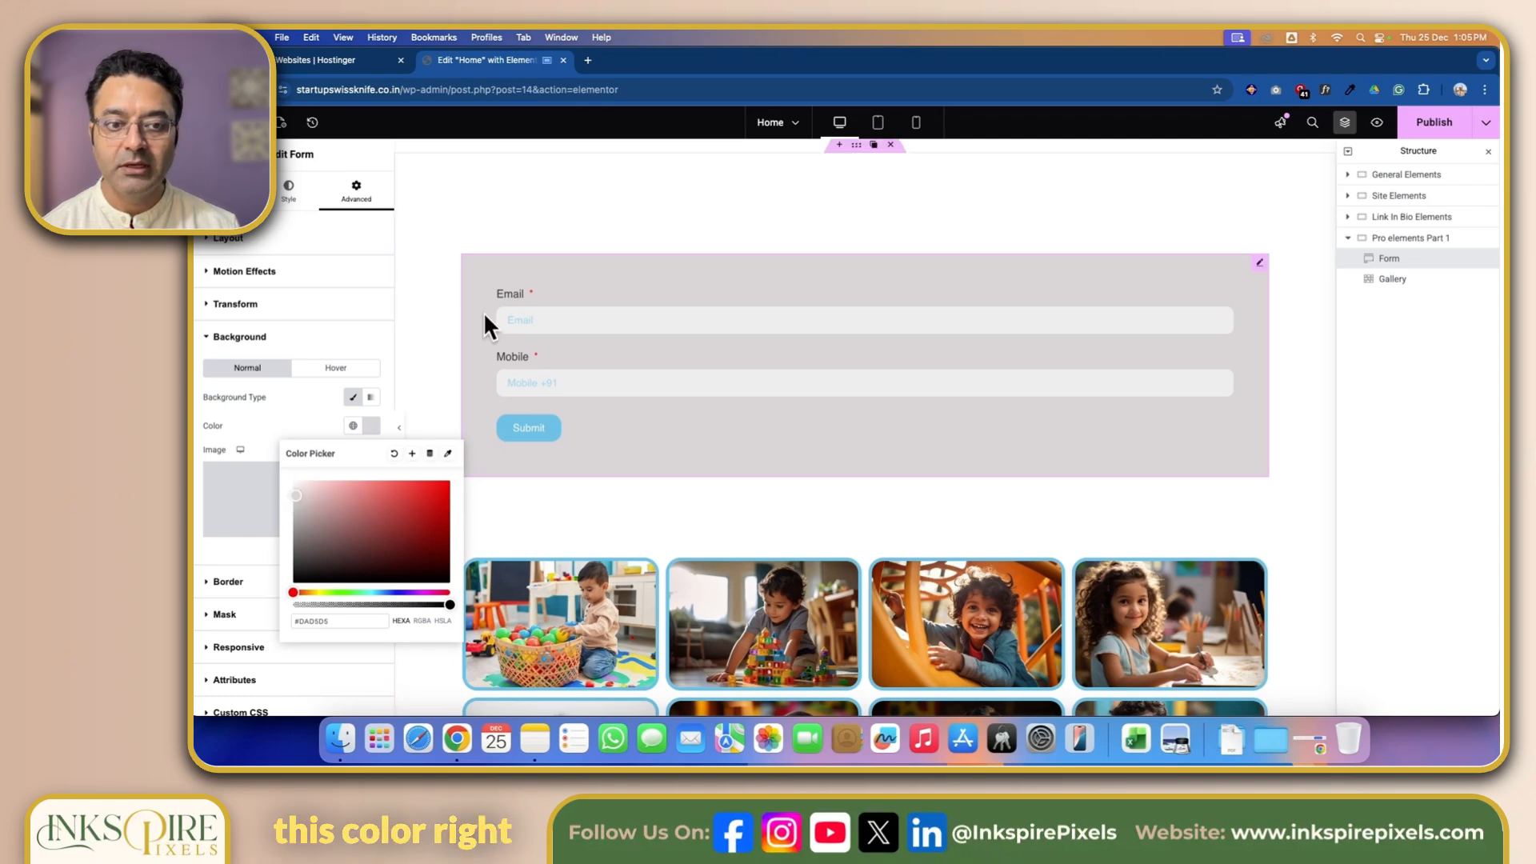
{"action": "left_click", "coordinate": [443, 319]}
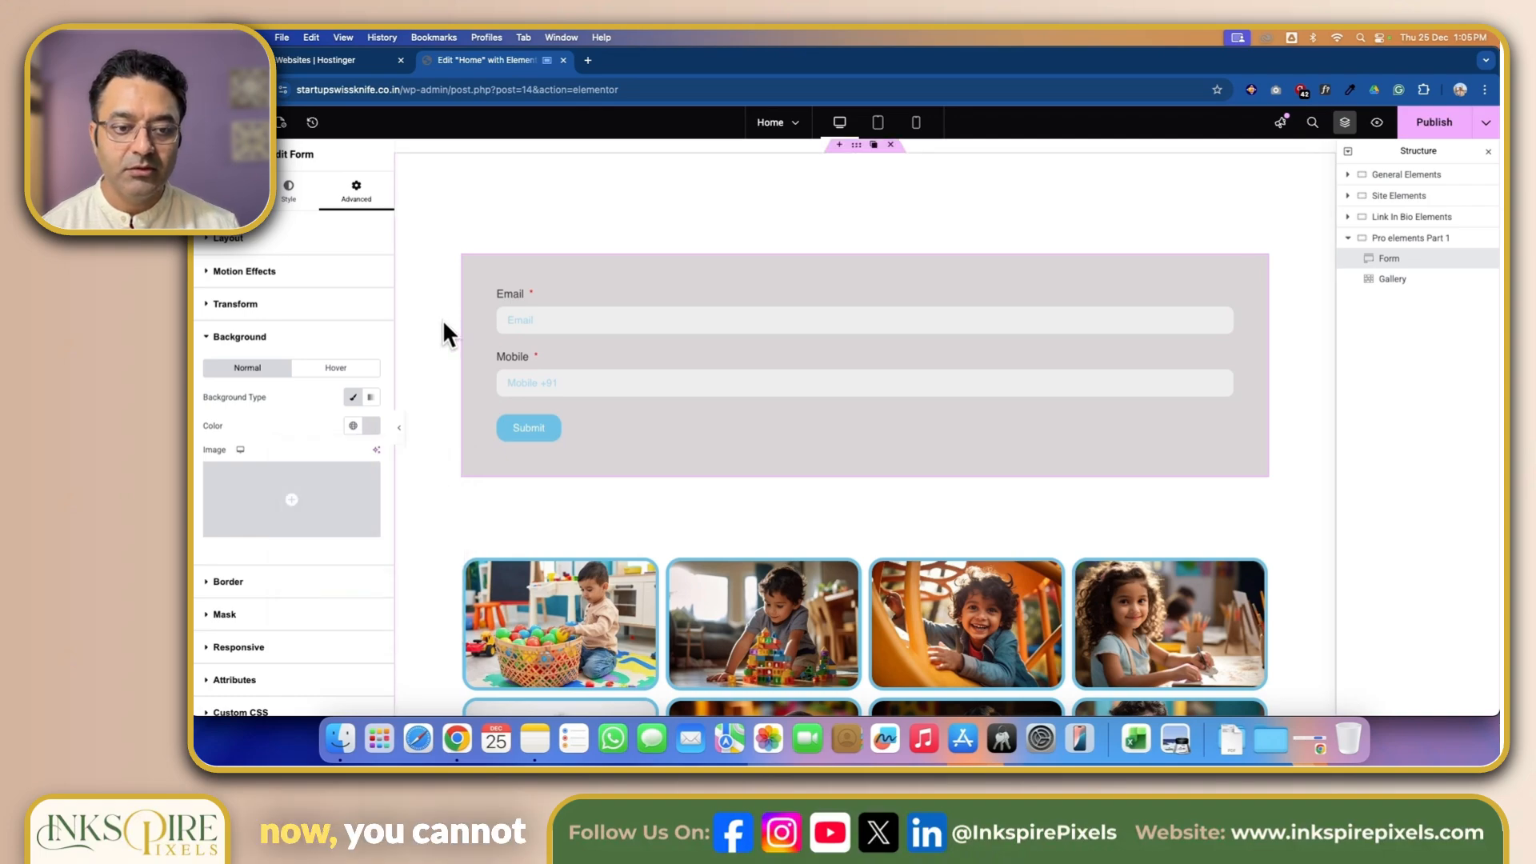
Round the form widget's corners with a 30 px border radius and add a box shadow with the default values.
{"action": "left_click", "coordinate": [216, 583]}
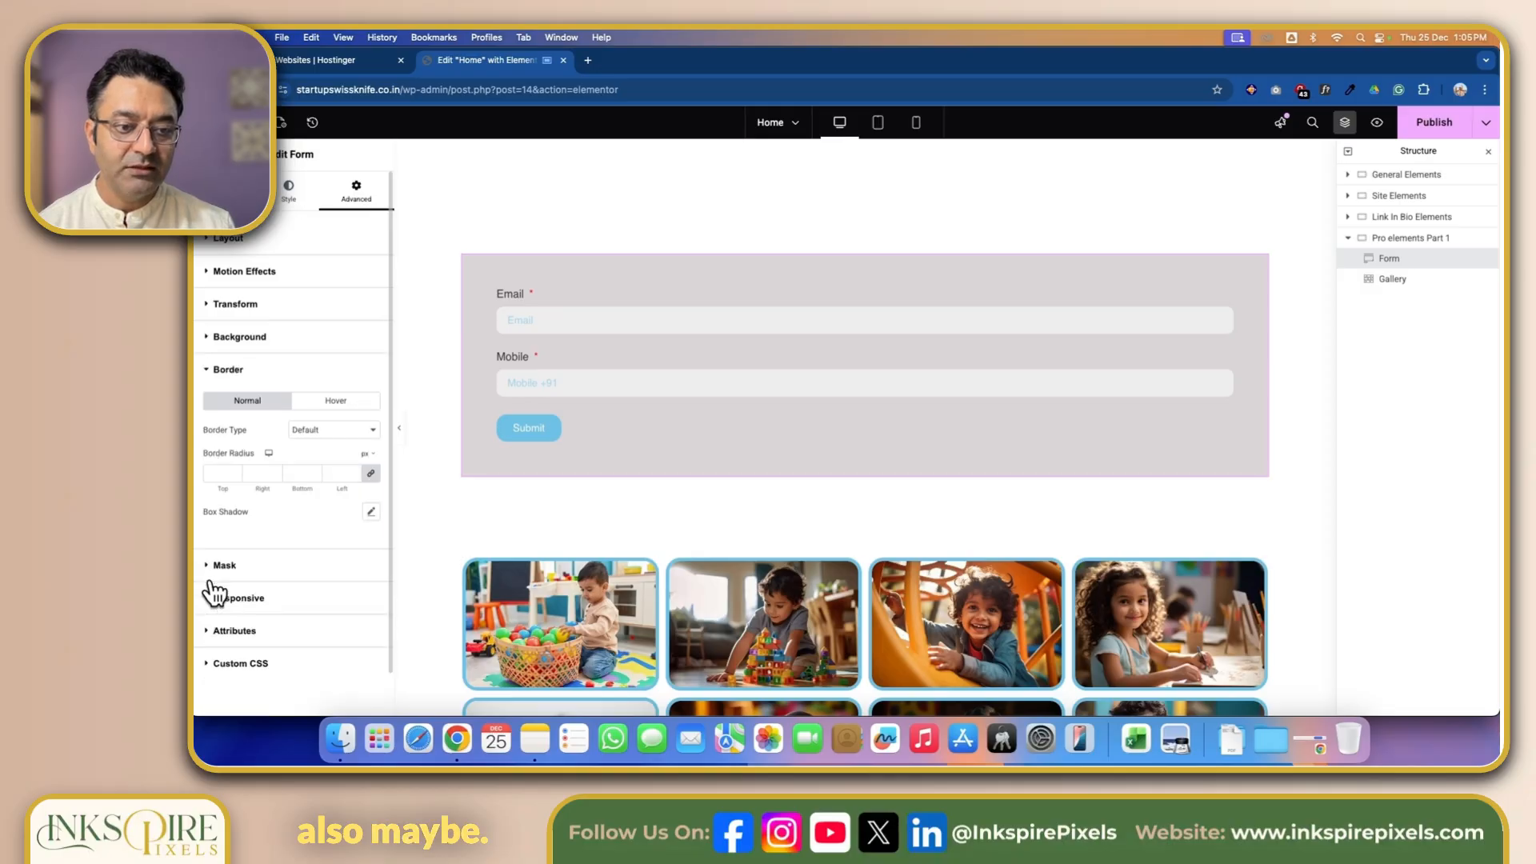
{"action": "left_click", "coordinate": [223, 472]}
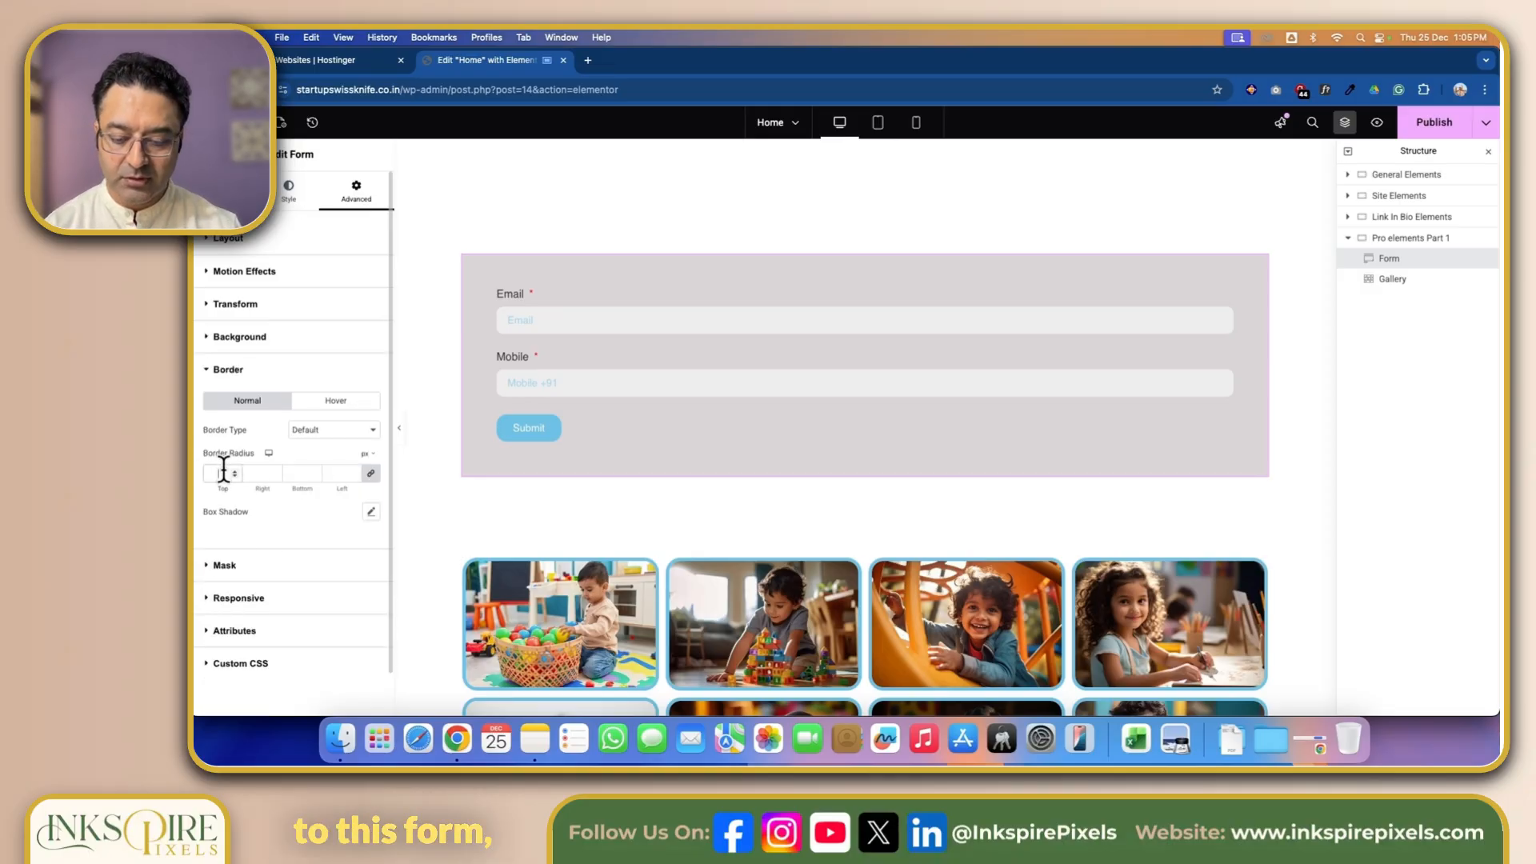
{"action": "type", "text": "30"}
{"action": "left_click", "coordinate": [371, 512]}
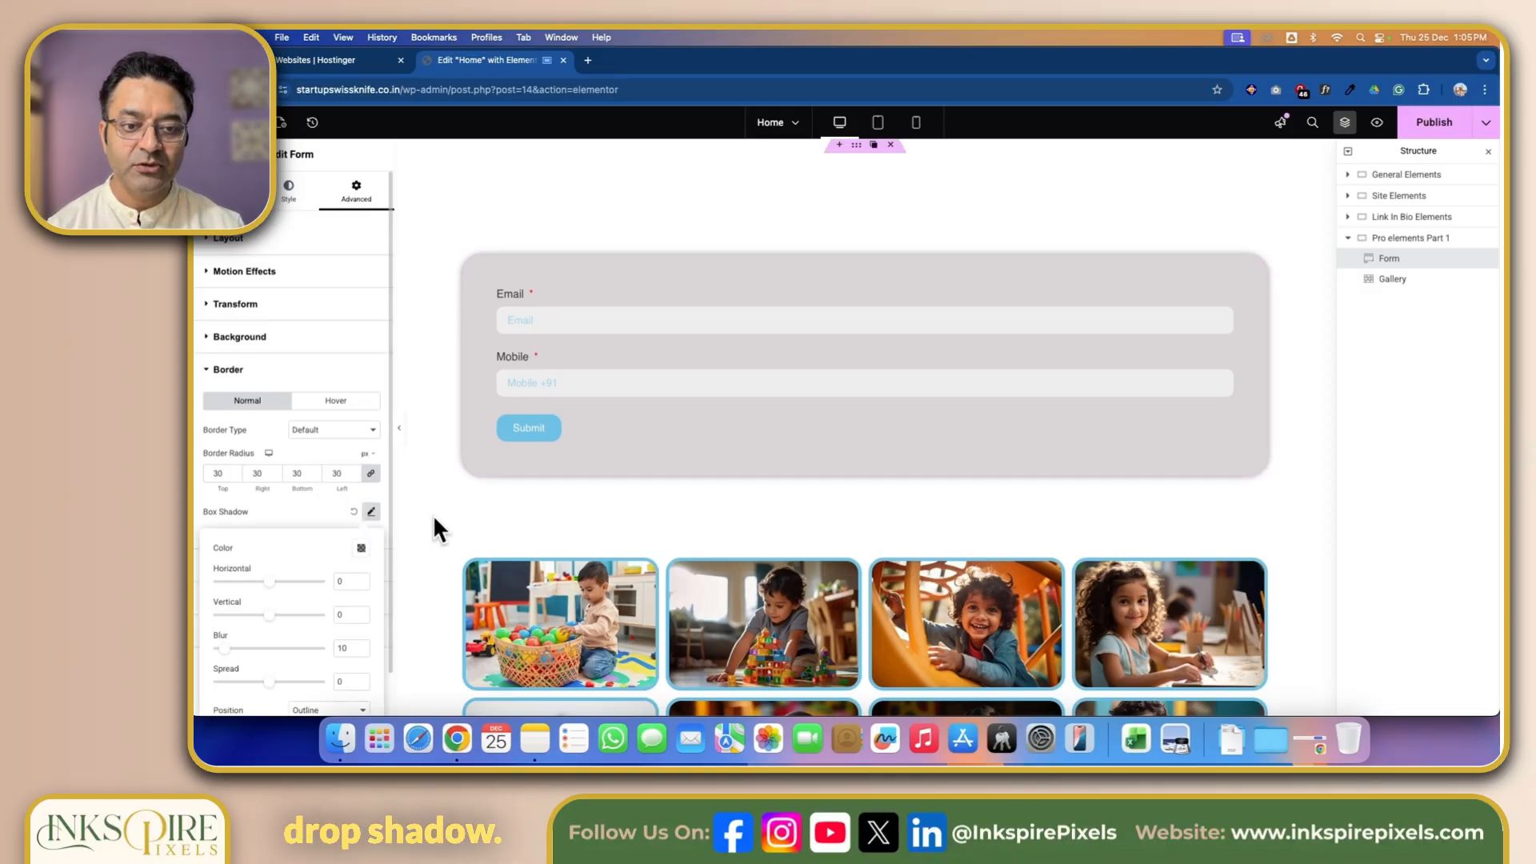
{"action": "scroll", "coordinate": [480, 513], "scroll_direction": "down", "scroll_amount": 1}
{"action": "left_click", "coordinate": [446, 464]}
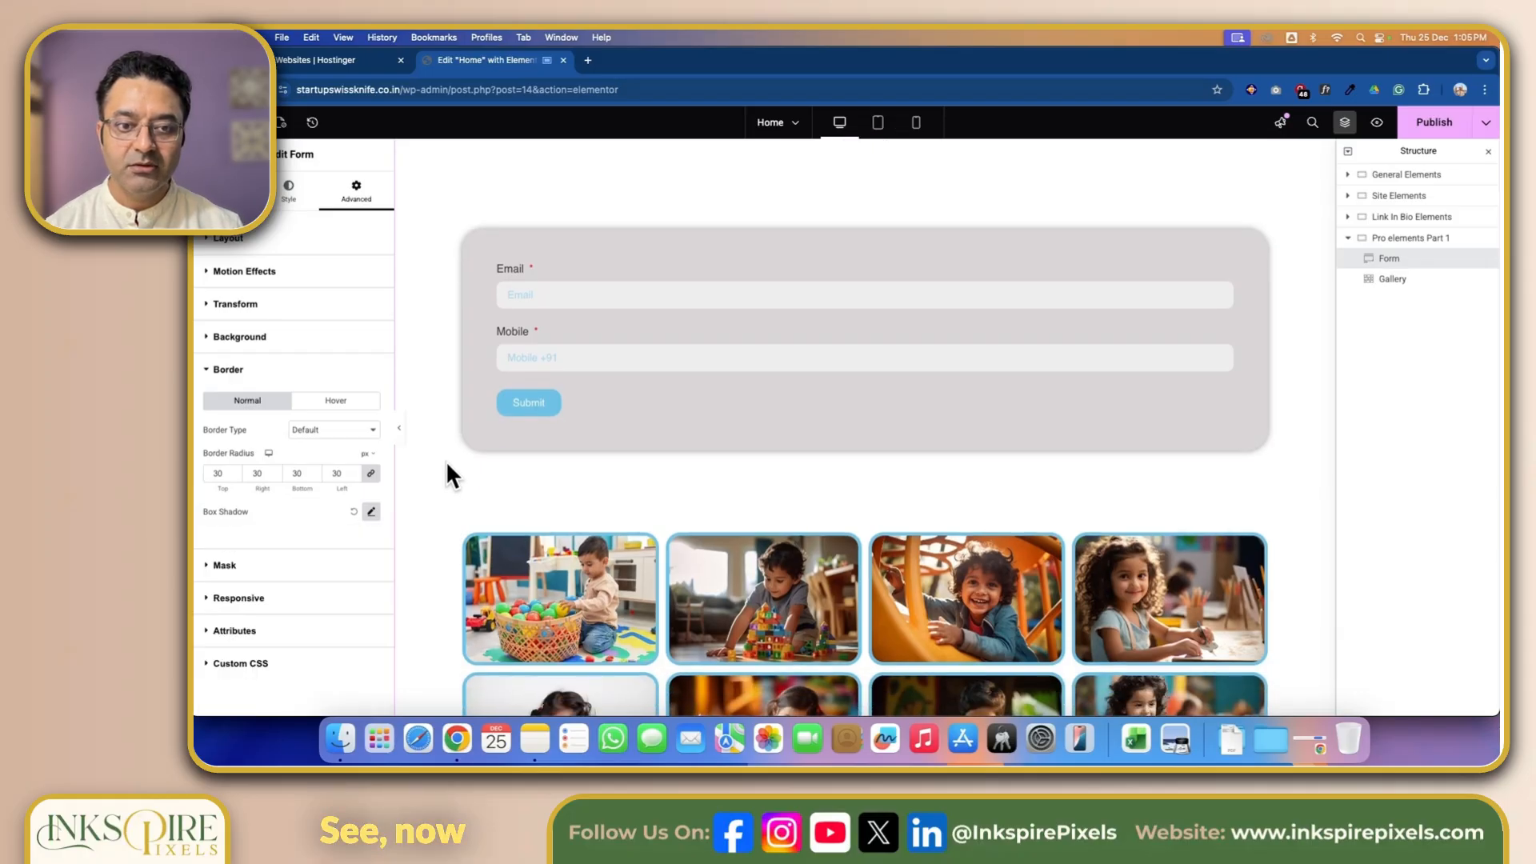
{"action": "scroll", "coordinate": [447, 464], "scroll_direction": "down", "scroll_amount": 2}
{"action": "scroll", "coordinate": [447, 465], "scroll_direction": "up", "scroll_amount": 2}
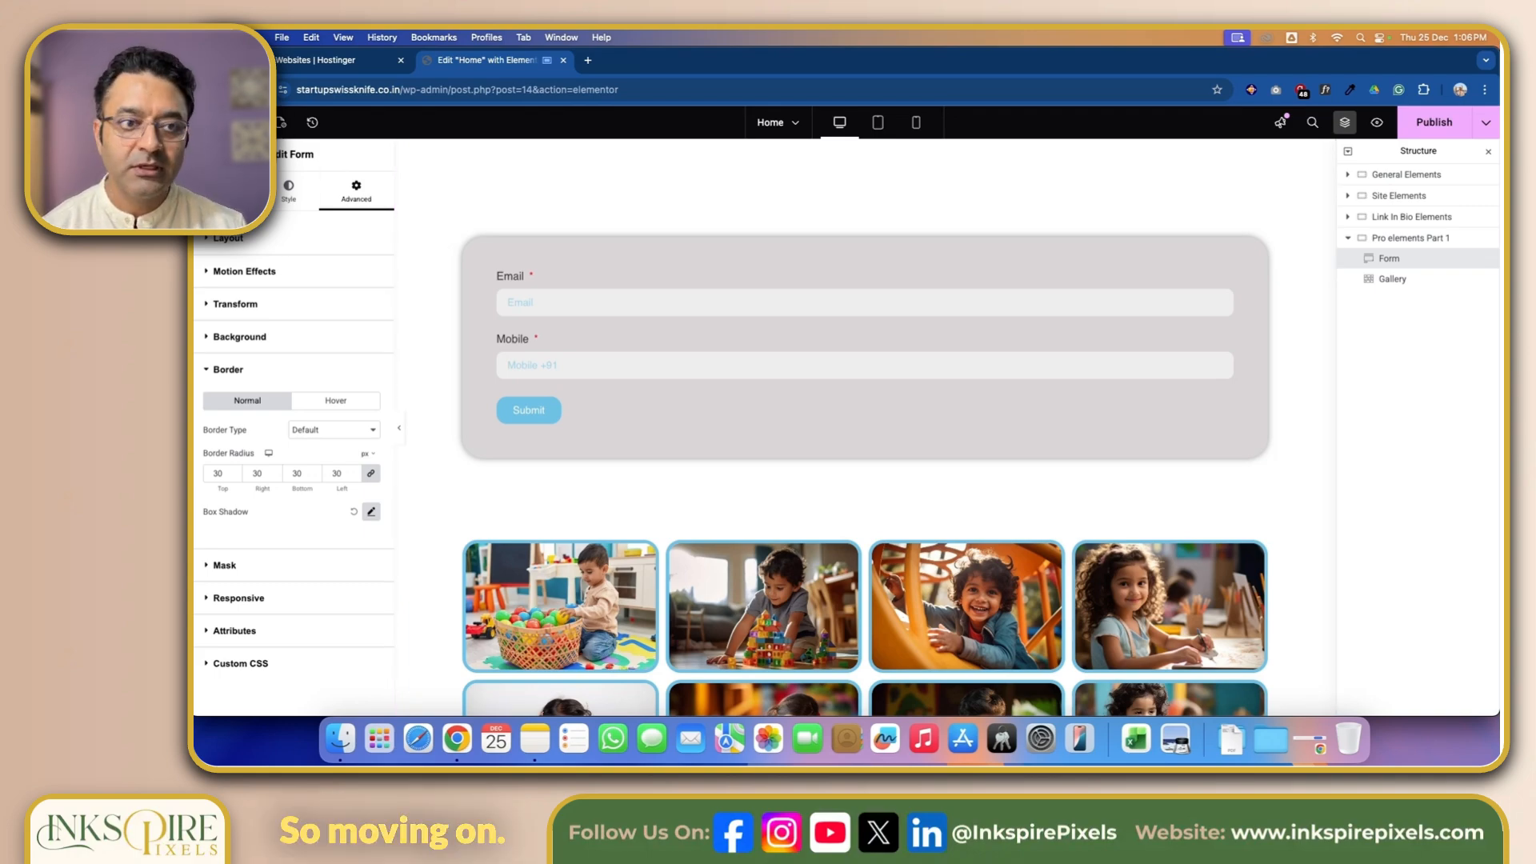
Add a Login widget above the contact form in the Pro elements Part 1 container.
{"action": "left_click", "coordinate": [248, 122]}
{"action": "scroll", "coordinate": [608, 470], "scroll_direction": "down", "scroll_amount": 1}
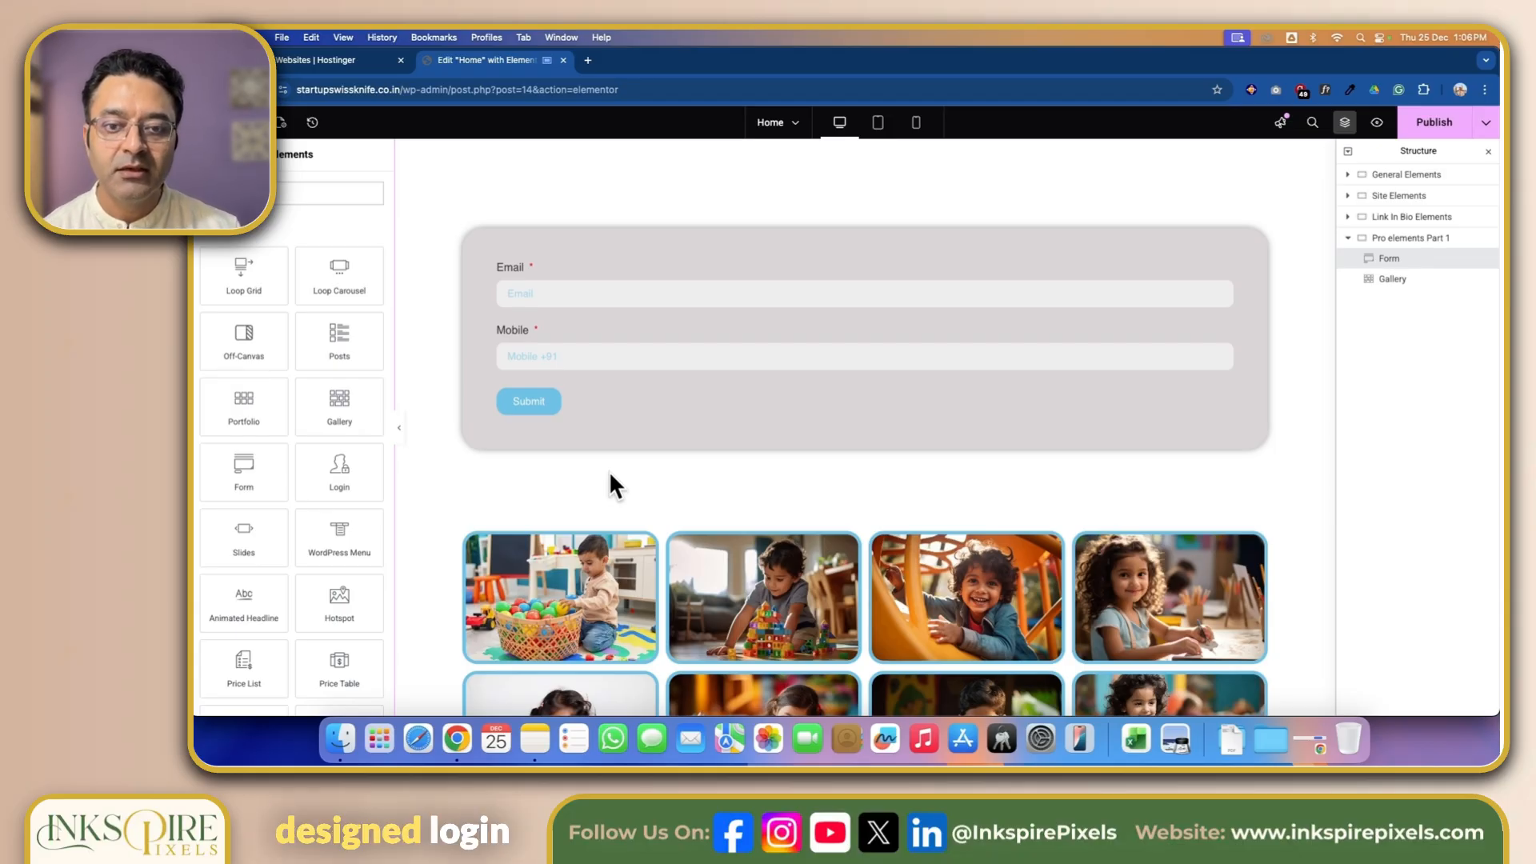
{"action": "scroll", "coordinate": [610, 472], "scroll_direction": "down", "scroll_amount": 1}
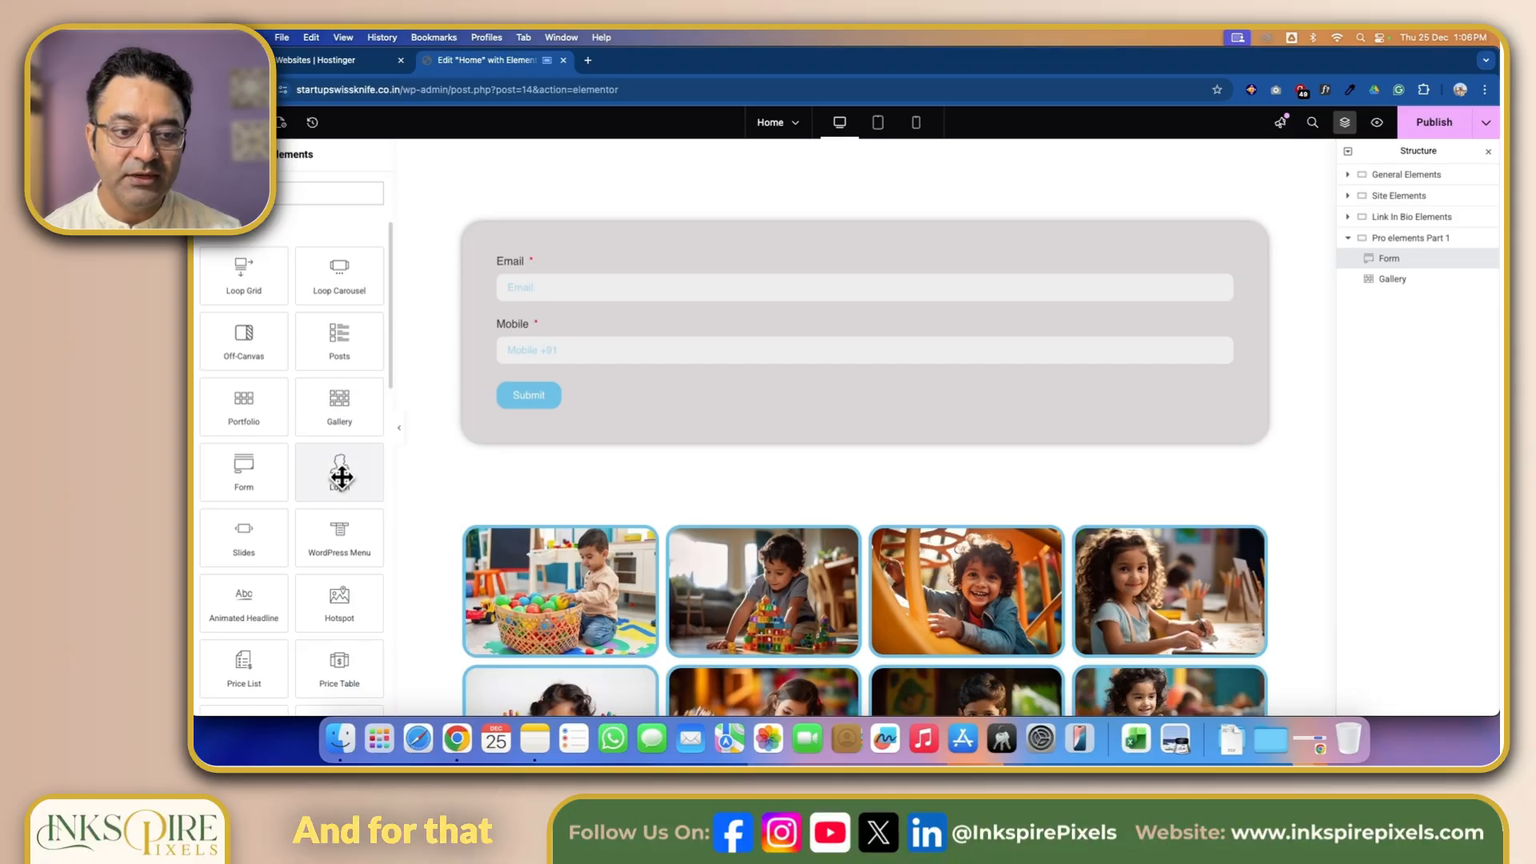
{"action": "left_click_drag", "start_coordinate": [342, 478], "coordinate": [405, 387]}
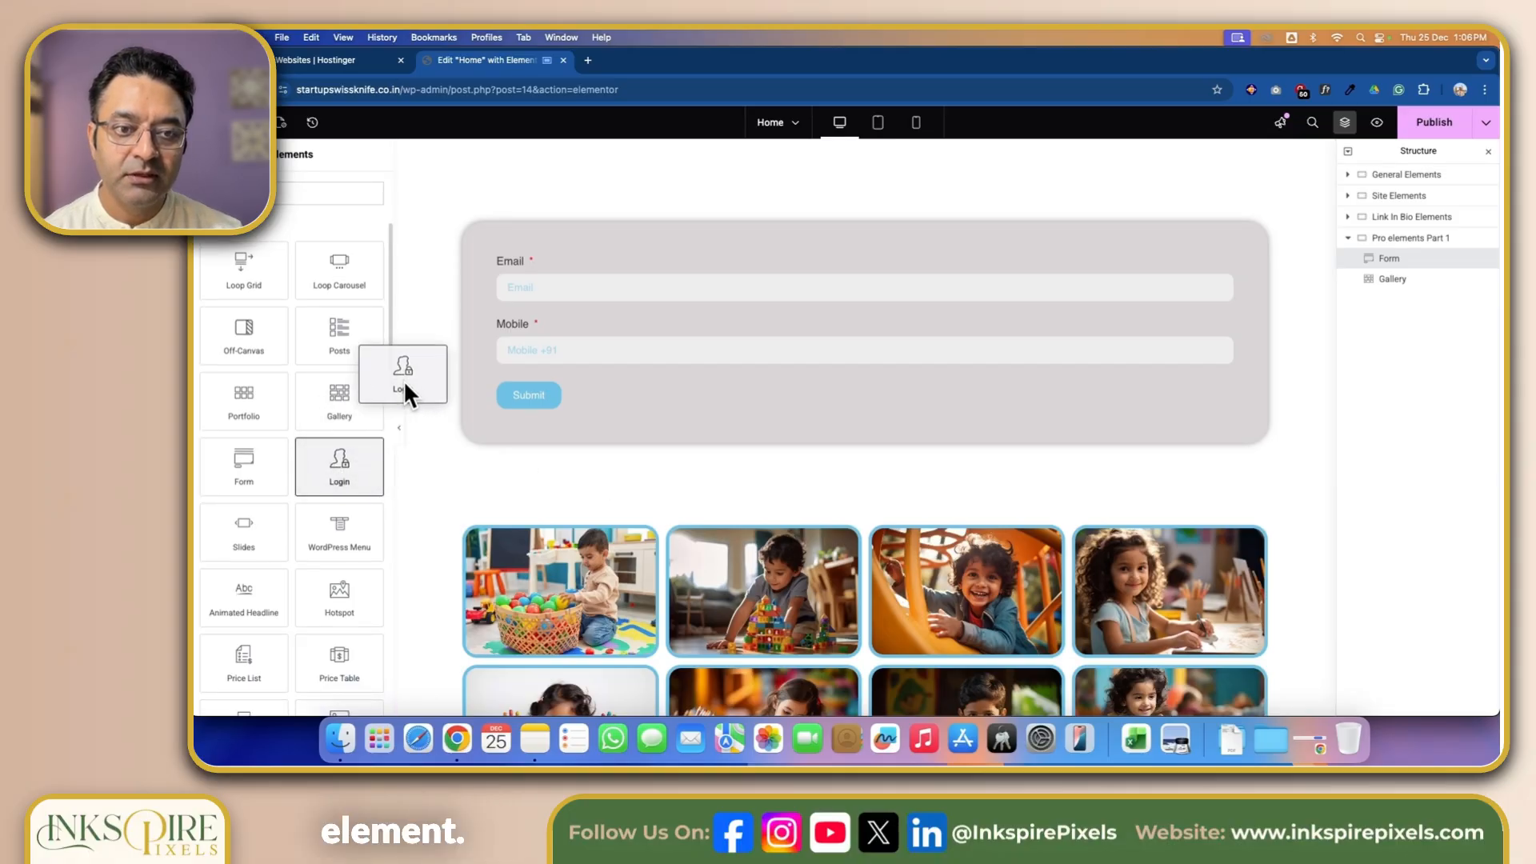
{"action": "left_click_drag", "start_coordinate": [449, 313], "coordinate": [469, 323]}
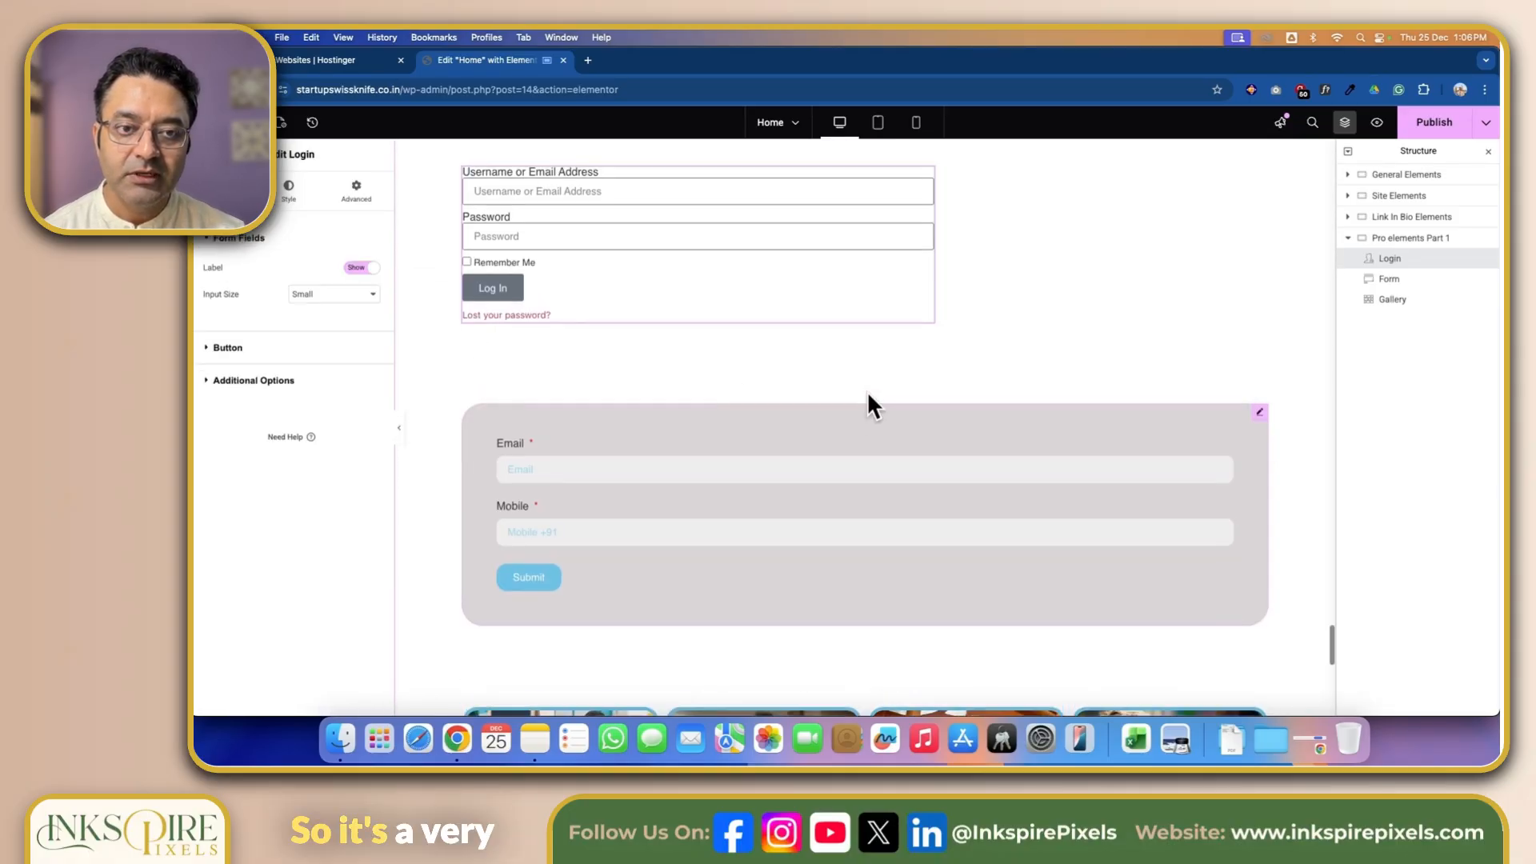
{"action": "scroll", "coordinate": [867, 391], "scroll_direction": "up", "scroll_amount": 3}
{"action": "scroll", "coordinate": [876, 392], "scroll_direction": "down", "scroll_amount": 1}
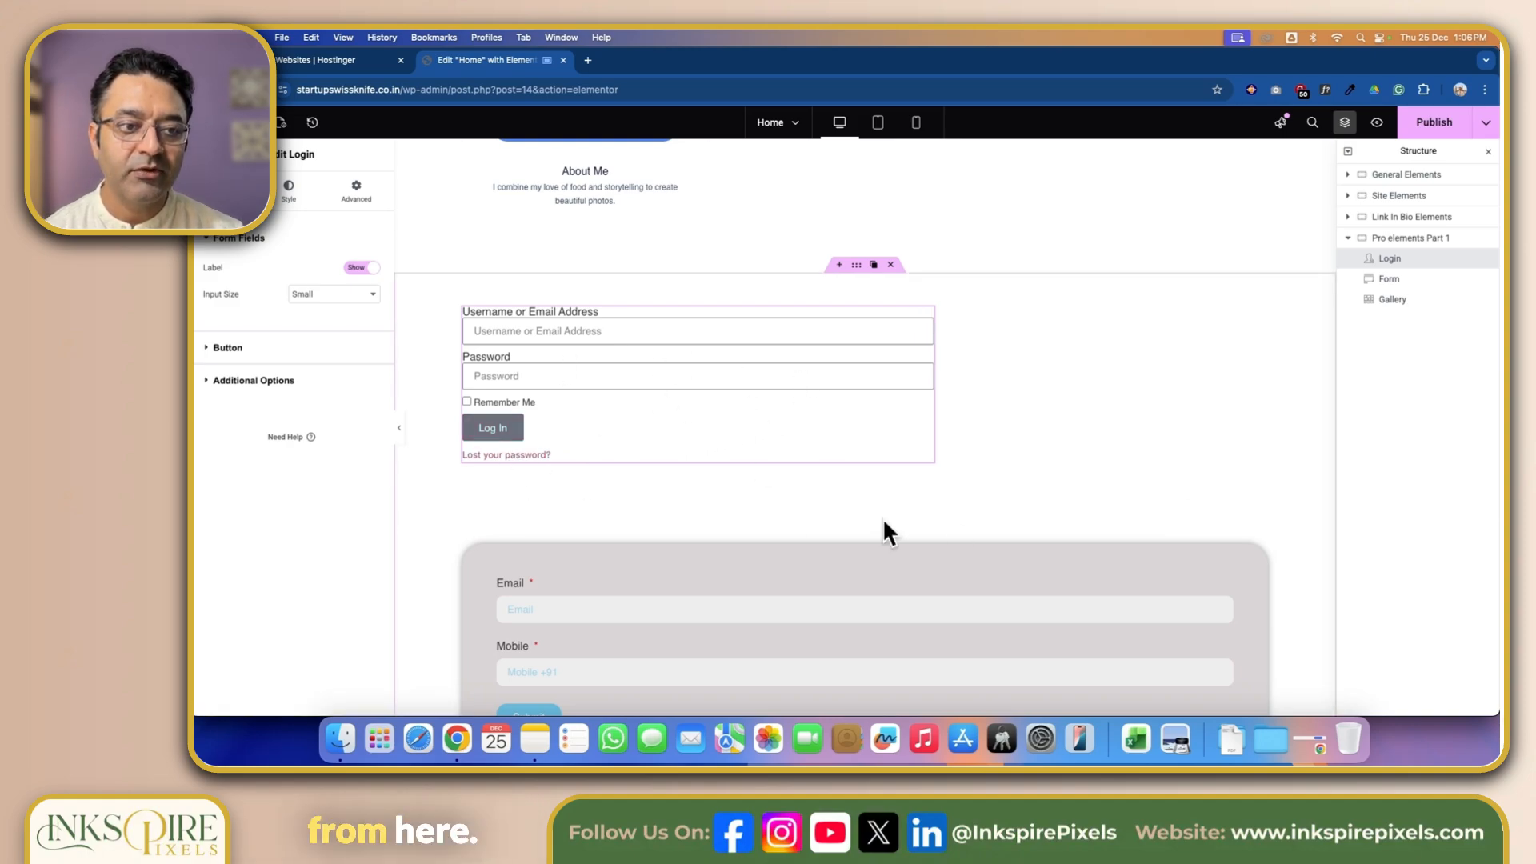
Add a Slides widget above the login form in the Pro elements Part 1 container.
{"action": "left_click", "coordinate": [987, 527]}
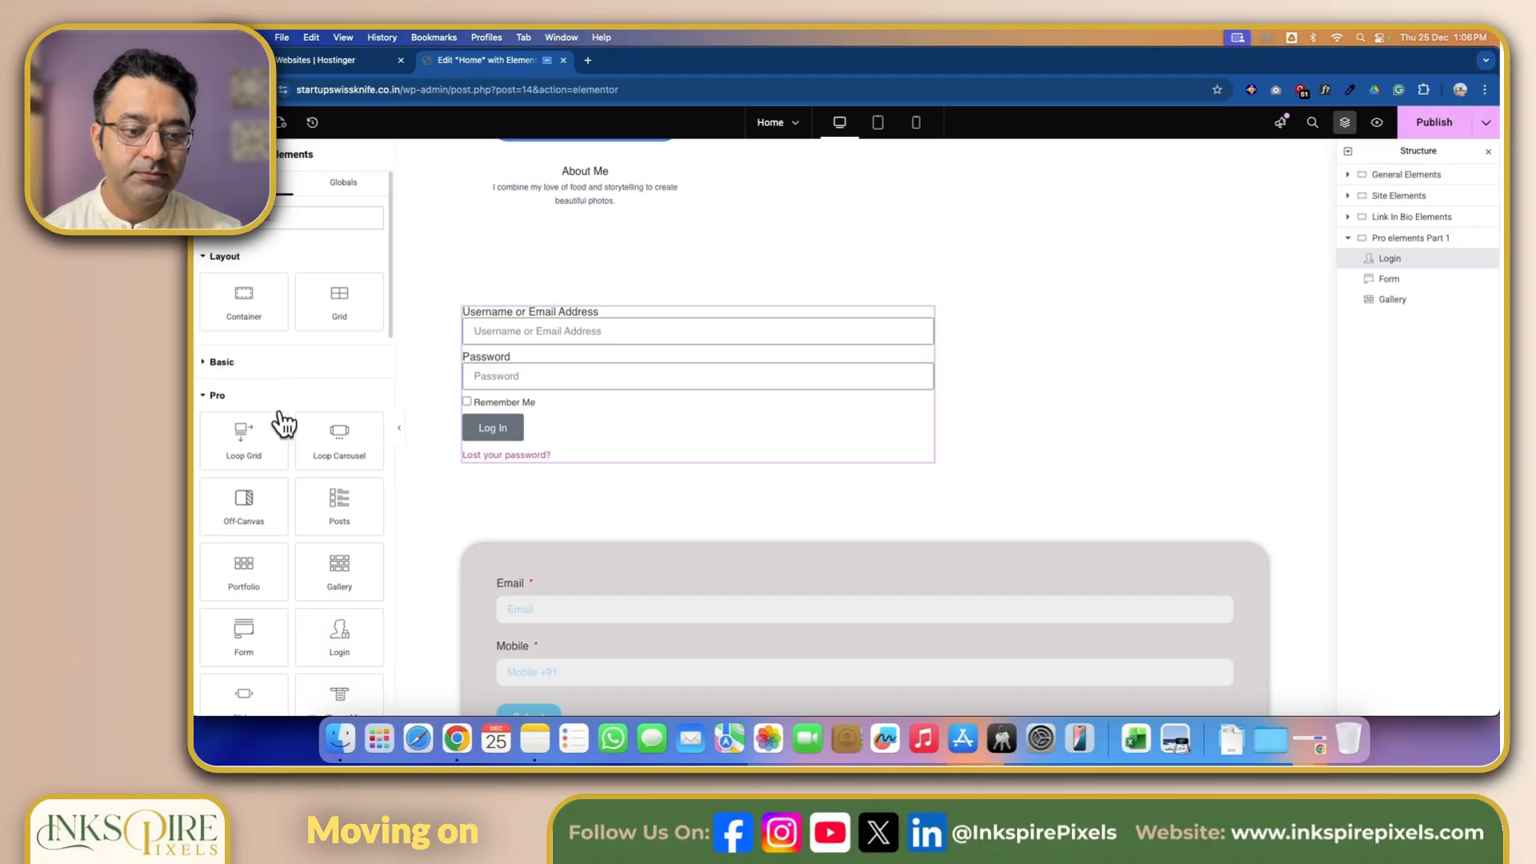
{"action": "scroll", "coordinate": [284, 424], "scroll_direction": "down", "scroll_amount": 5}
{"action": "left_click_drag", "start_coordinate": [264, 360], "coordinate": [491, 330]}
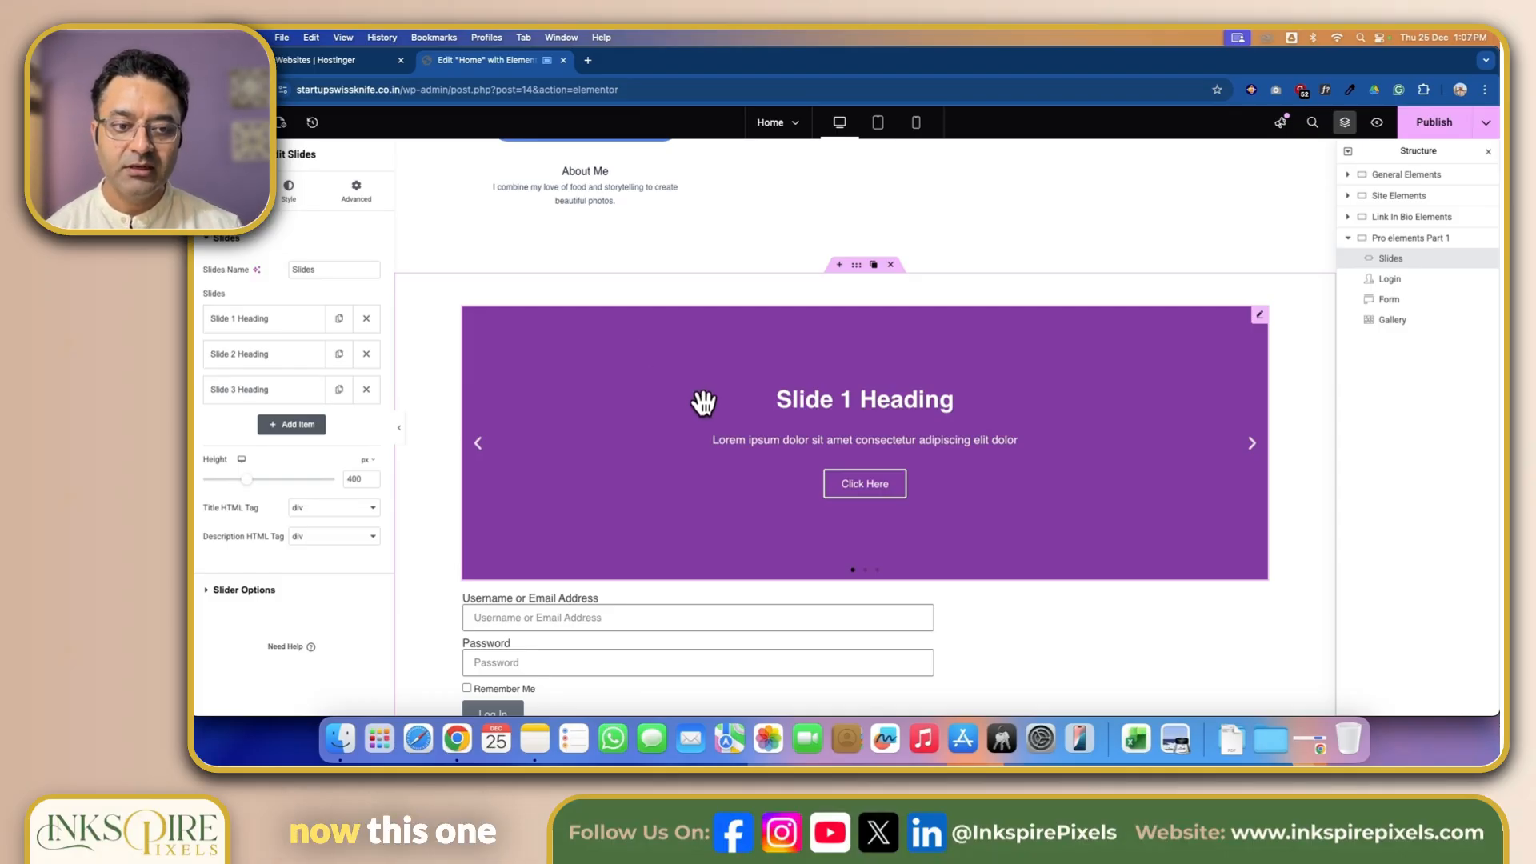
Examine the first slide's background and content options, followed by the Slides widget's style and advanced settings.
{"action": "left_click", "coordinate": [245, 324]}
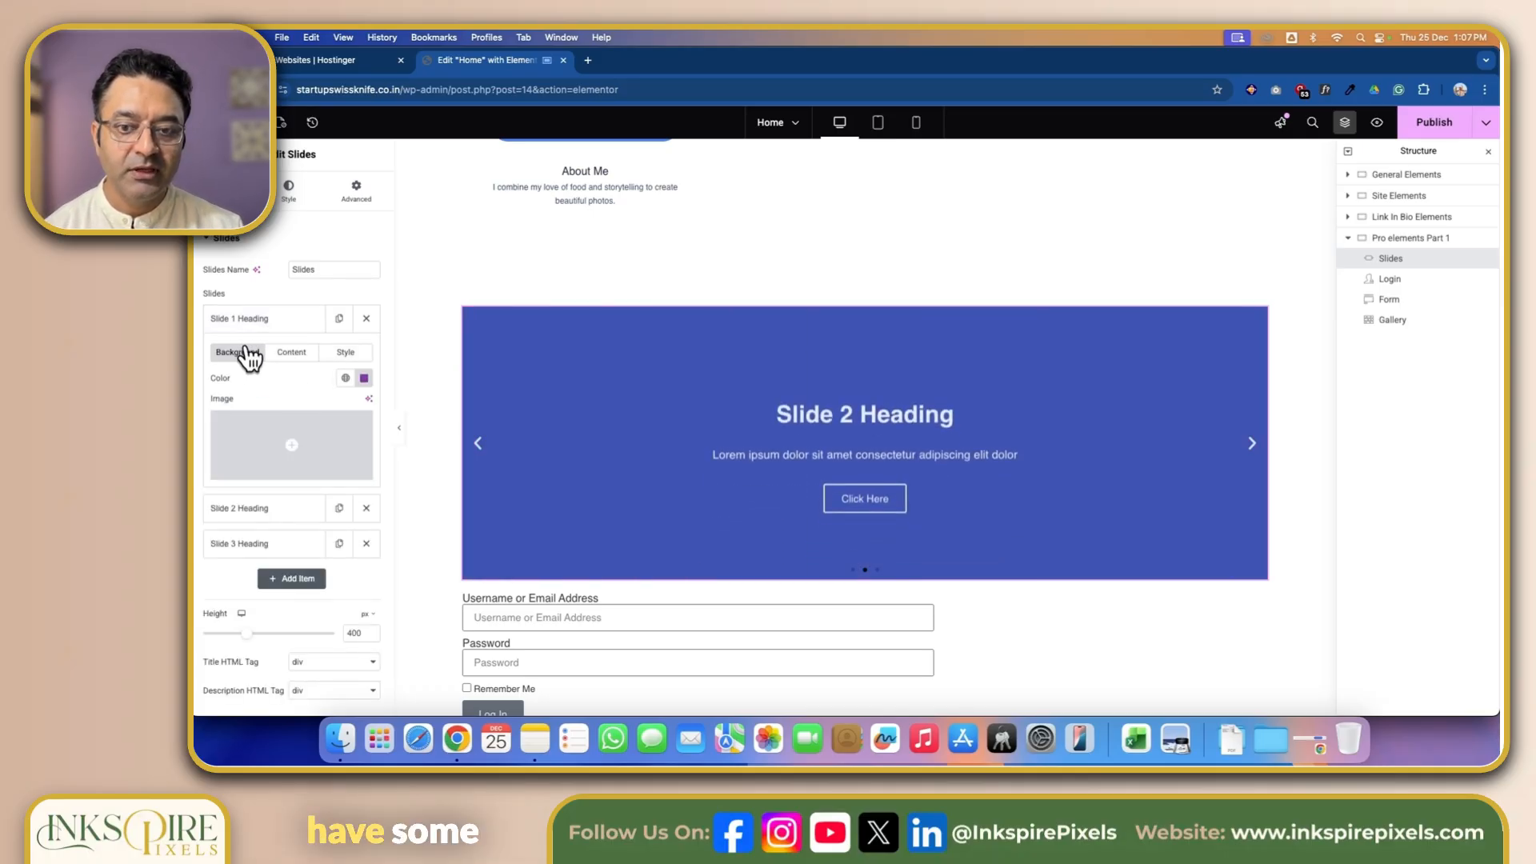
{"action": "mouse_move", "coordinate": [303, 455]}
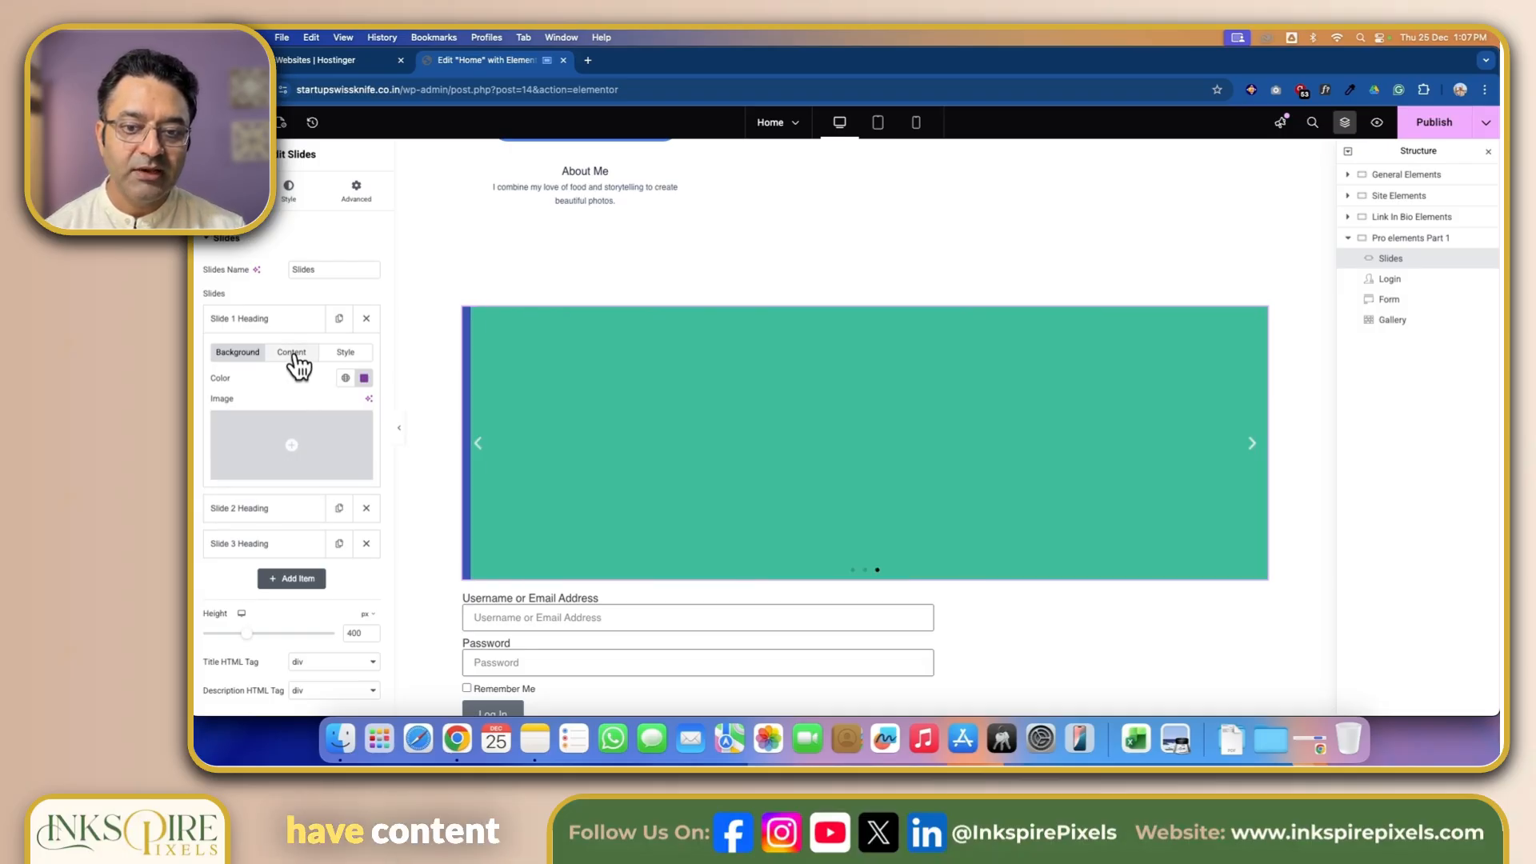
{"action": "left_click", "coordinate": [295, 354]}
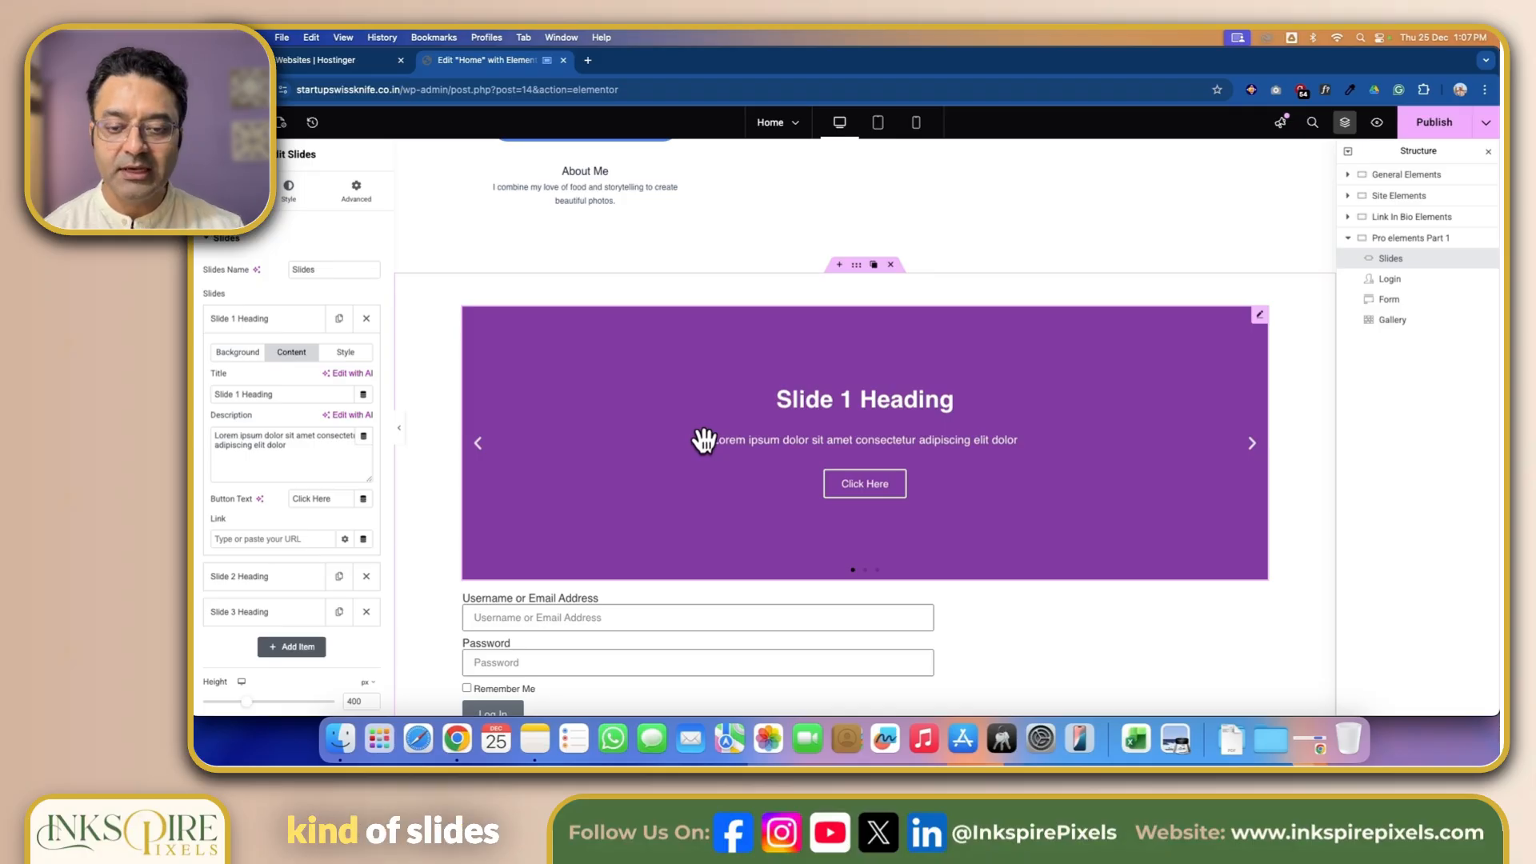
{"action": "scroll", "coordinate": [340, 468], "scroll_direction": "down", "scroll_amount": 5}
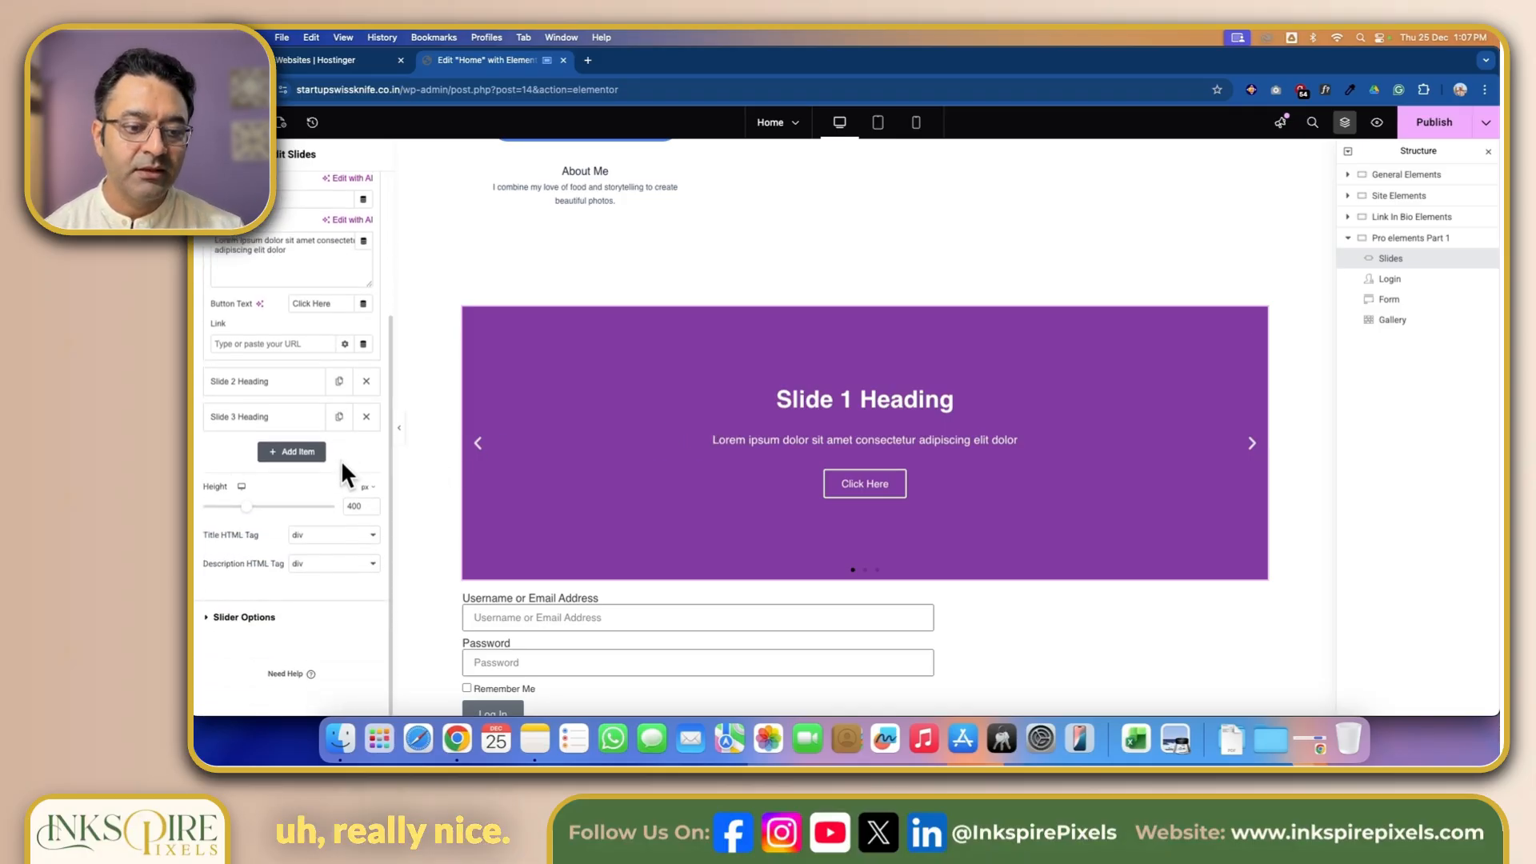
{"action": "scroll", "coordinate": [341, 459], "scroll_direction": "up", "scroll_amount": 5}
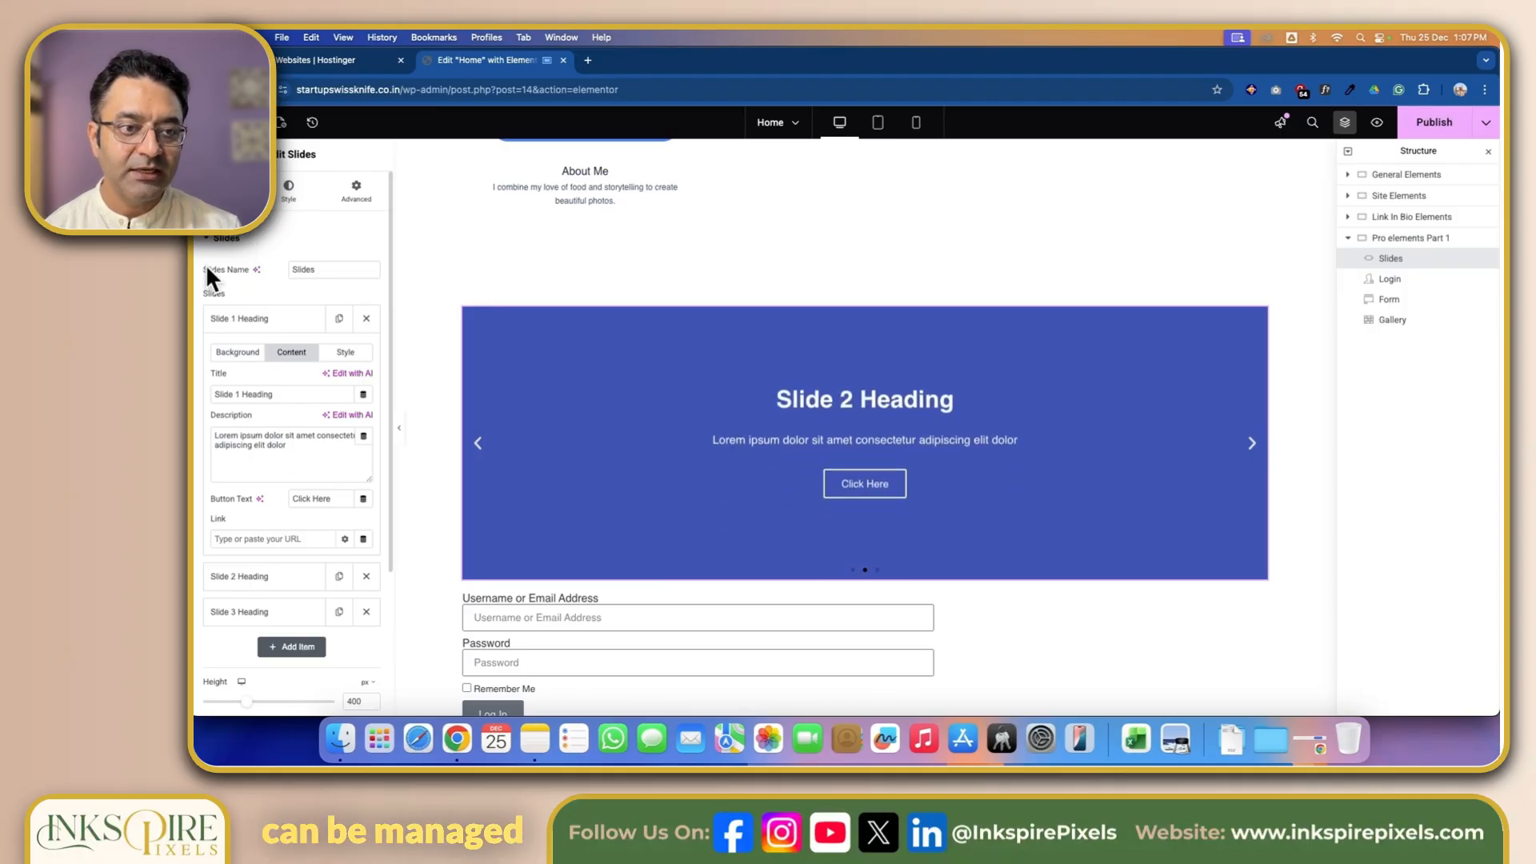
{"action": "left_click", "coordinate": [291, 191]}
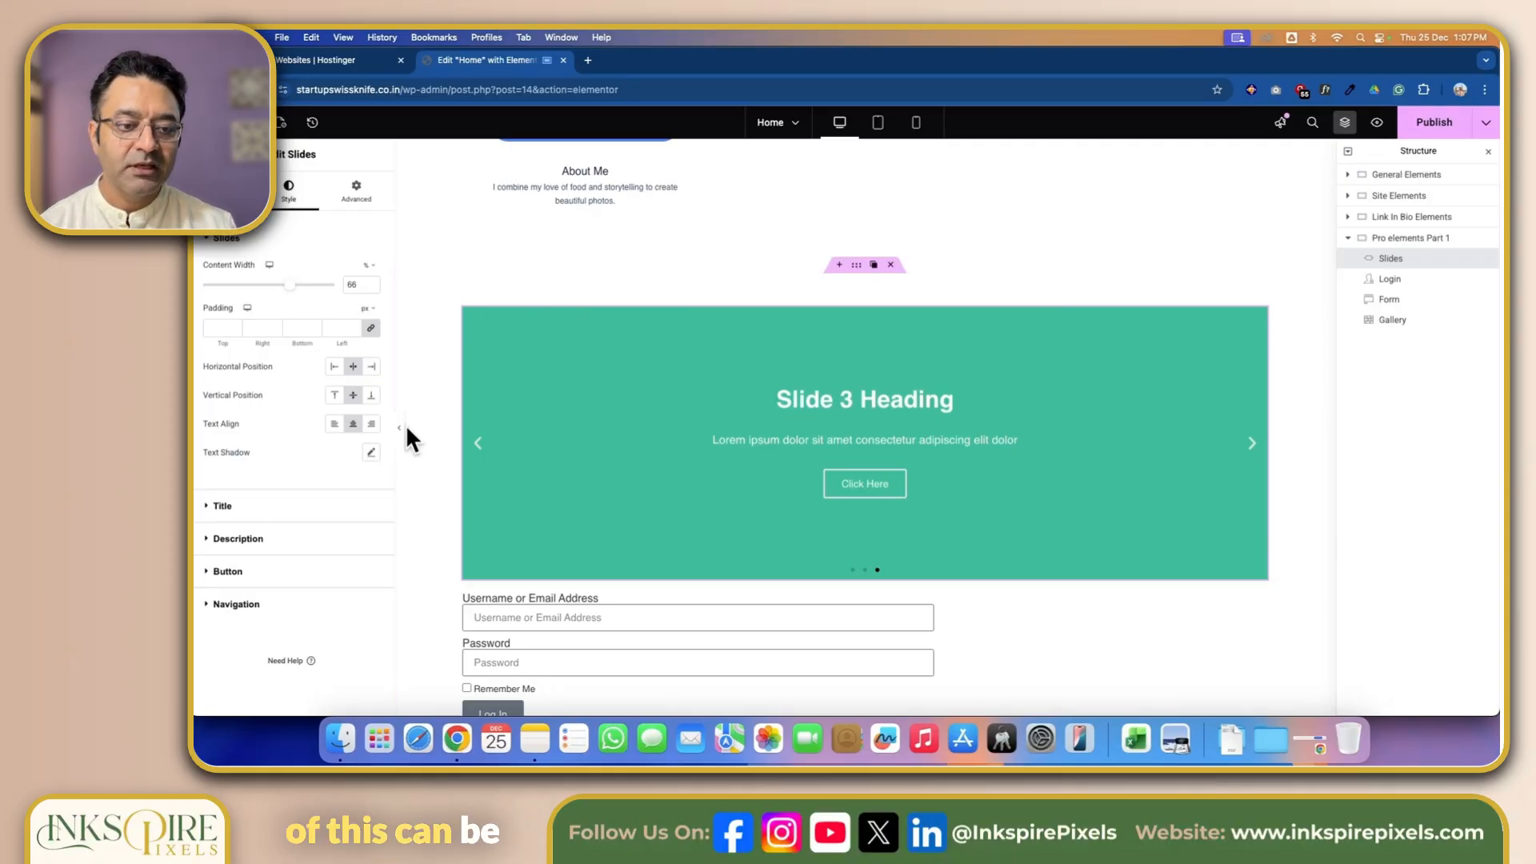
{"action": "left_click", "coordinate": [352, 196]}
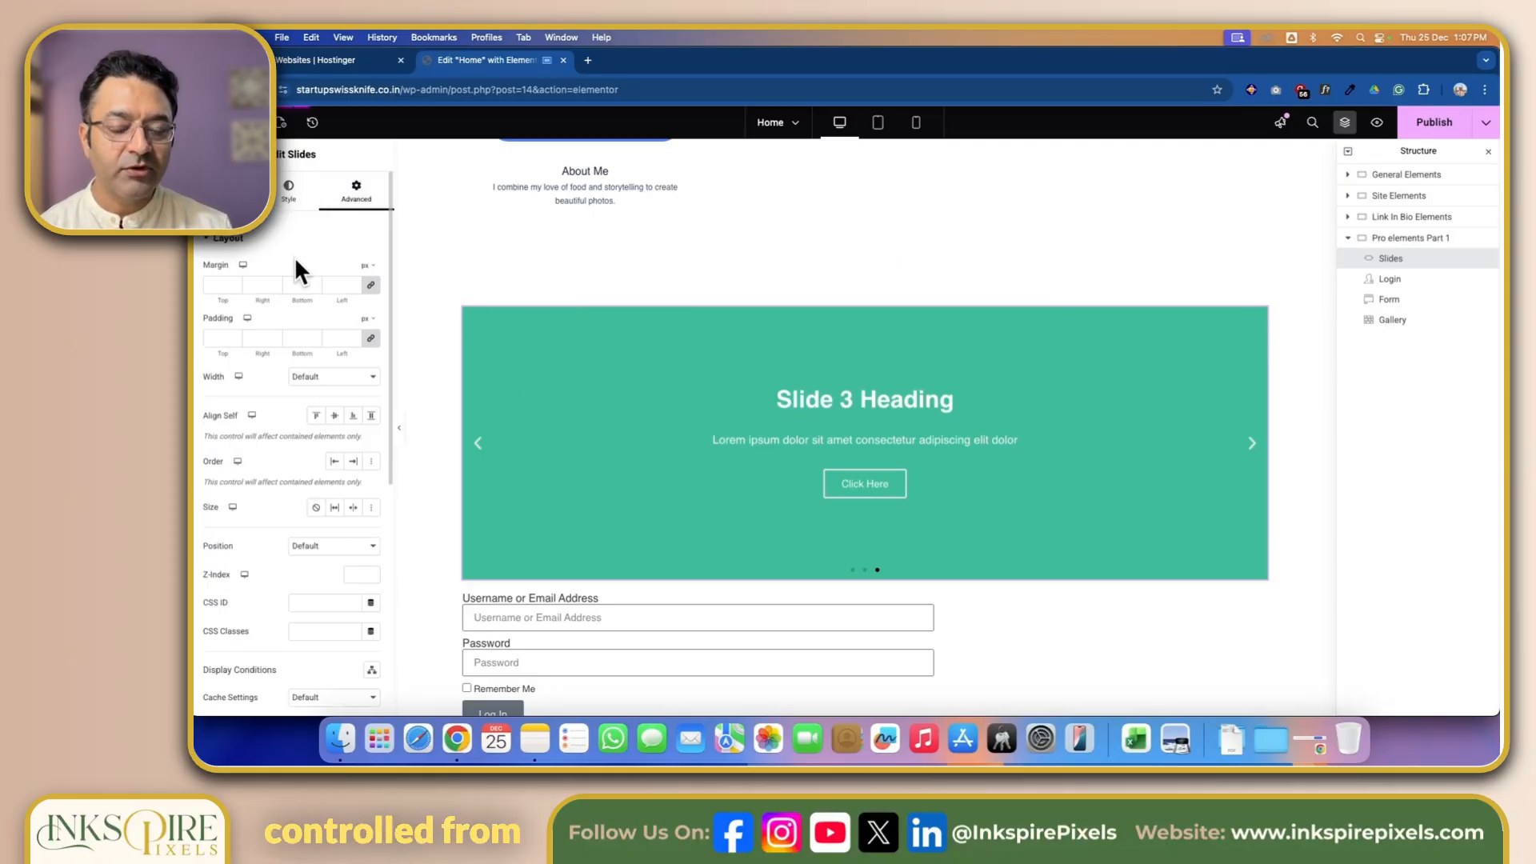
Add an Animated Headline widget above the slides in the Pro elements Part 1 container.
{"action": "left_click", "coordinate": [249, 122]}
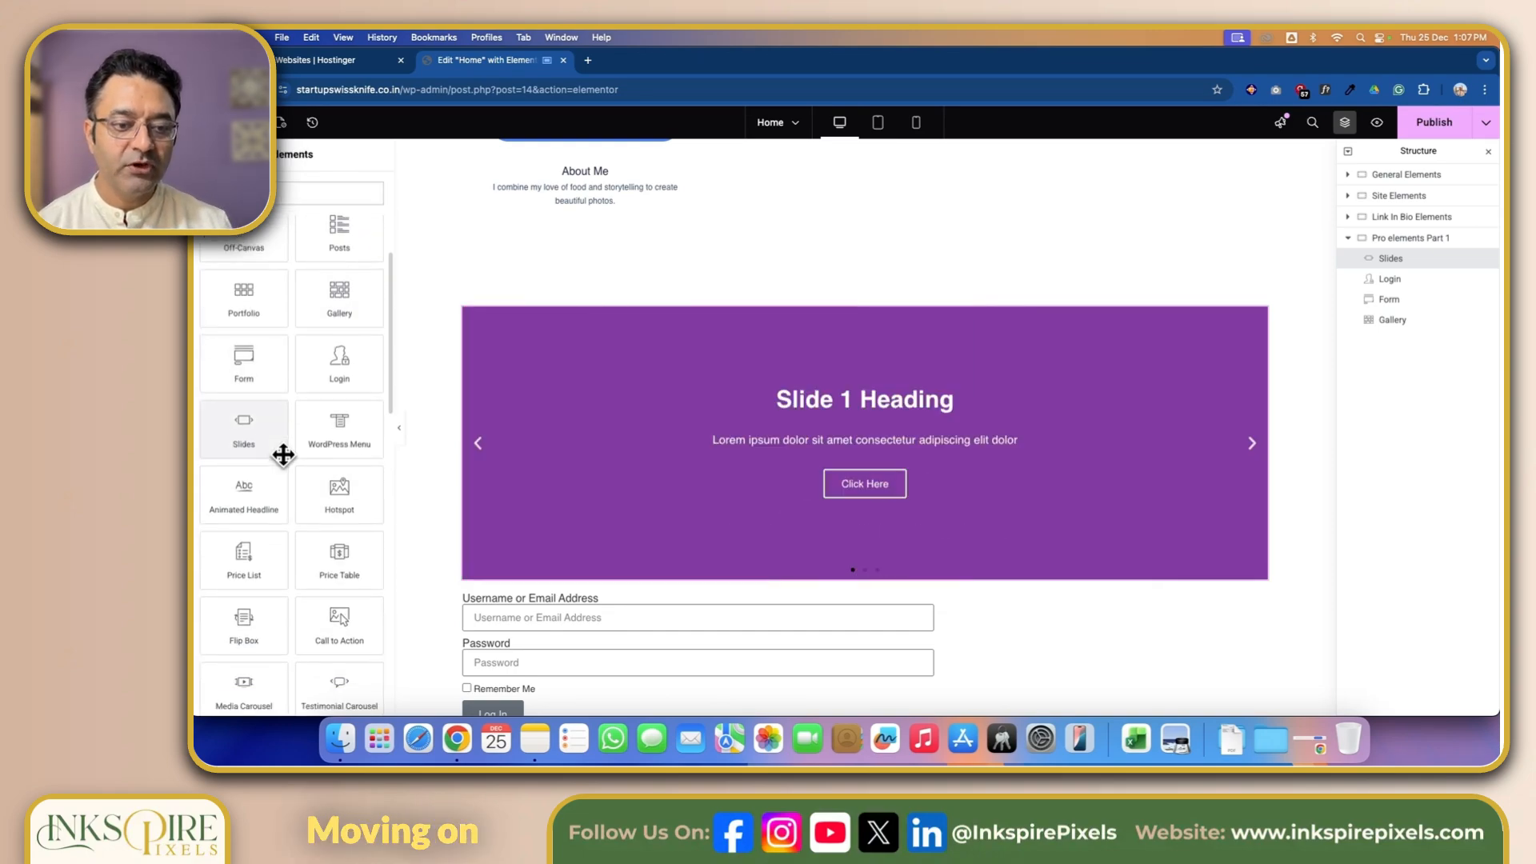
{"action": "scroll", "coordinate": [281, 453], "scroll_direction": "down", "scroll_amount": 1}
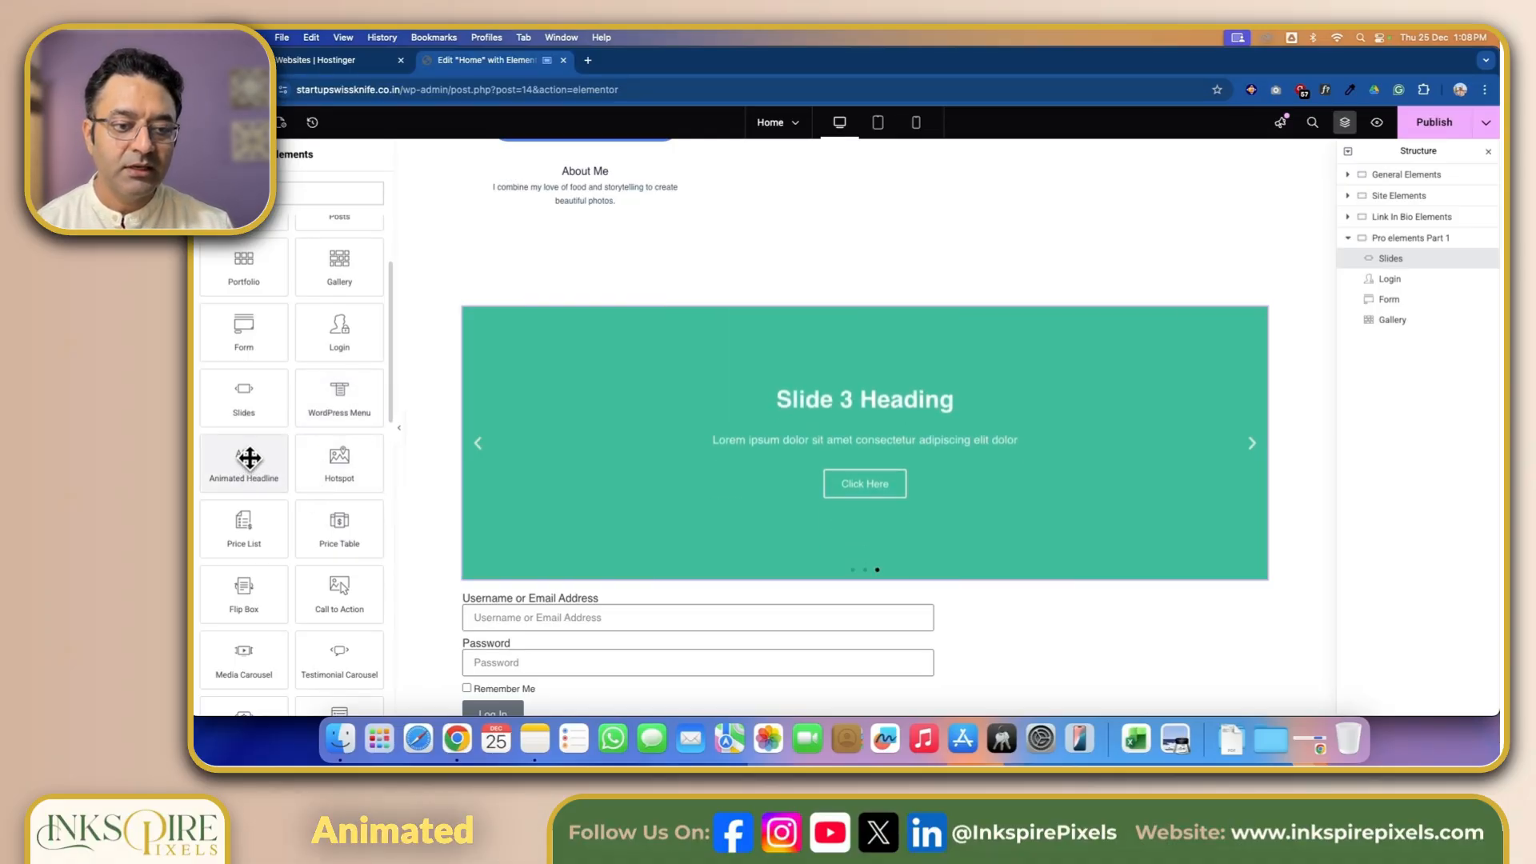
{"action": "left_click_drag", "start_coordinate": [448, 368], "coordinate": [483, 324]}
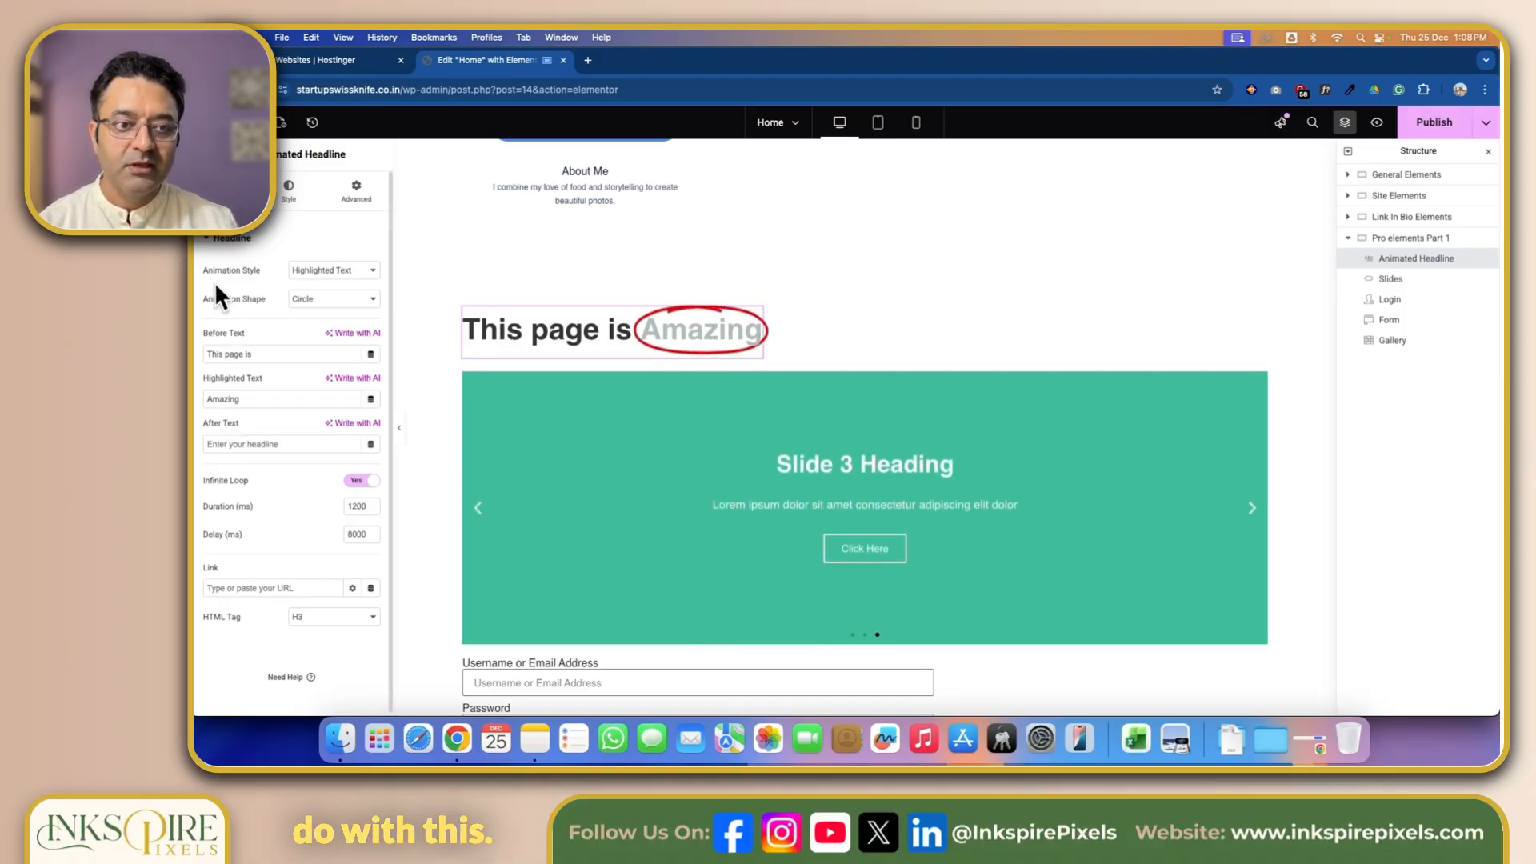
Set the headline's animation style to Rotating Text, trying the Clip animation type before choosing Flip.
{"action": "left_click", "coordinate": [373, 272]}
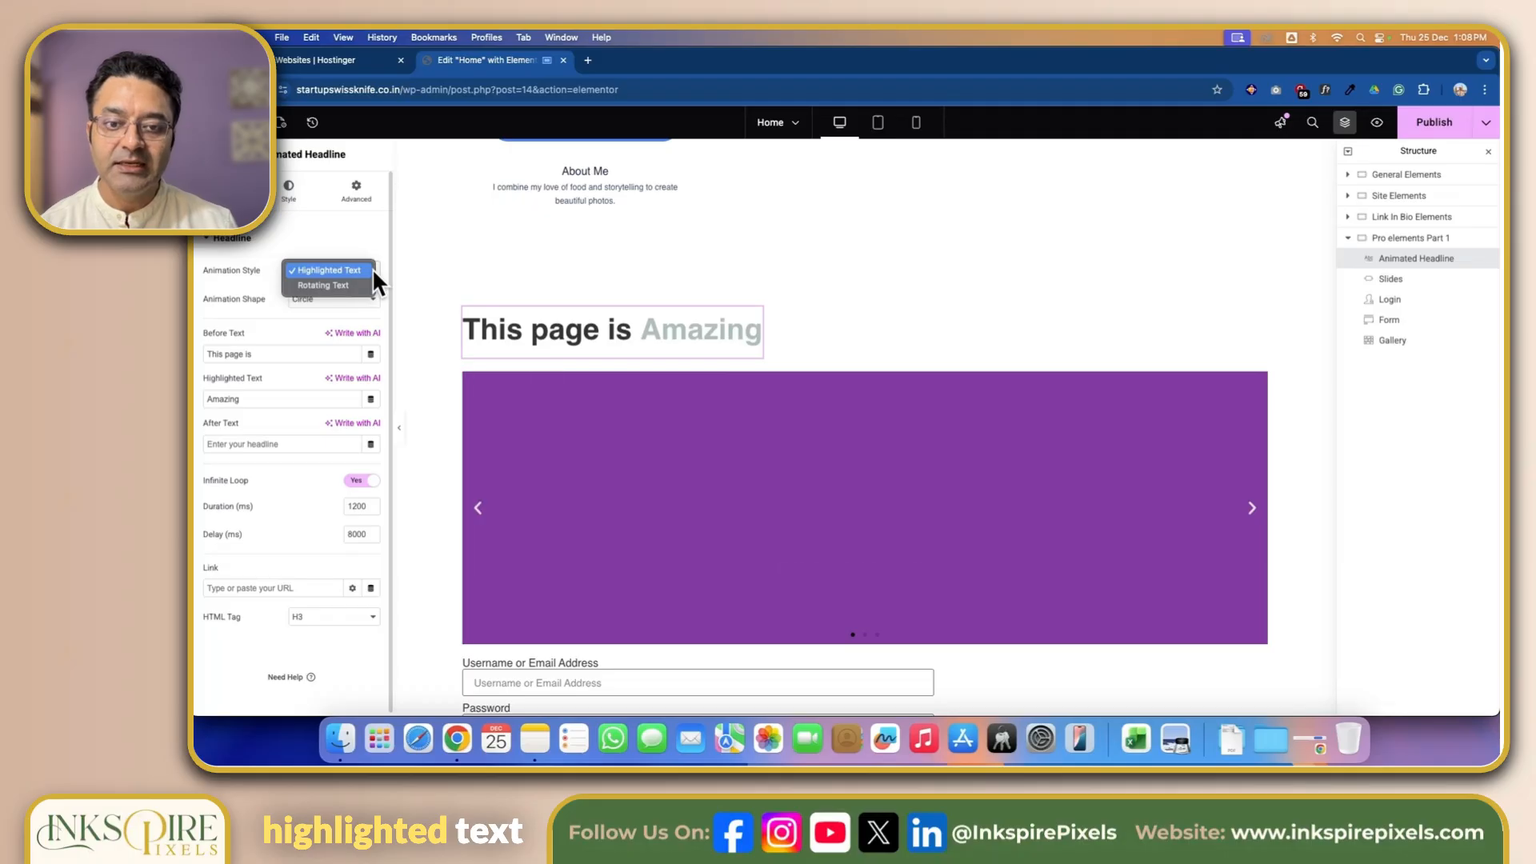
{"action": "left_click", "coordinate": [347, 285]}
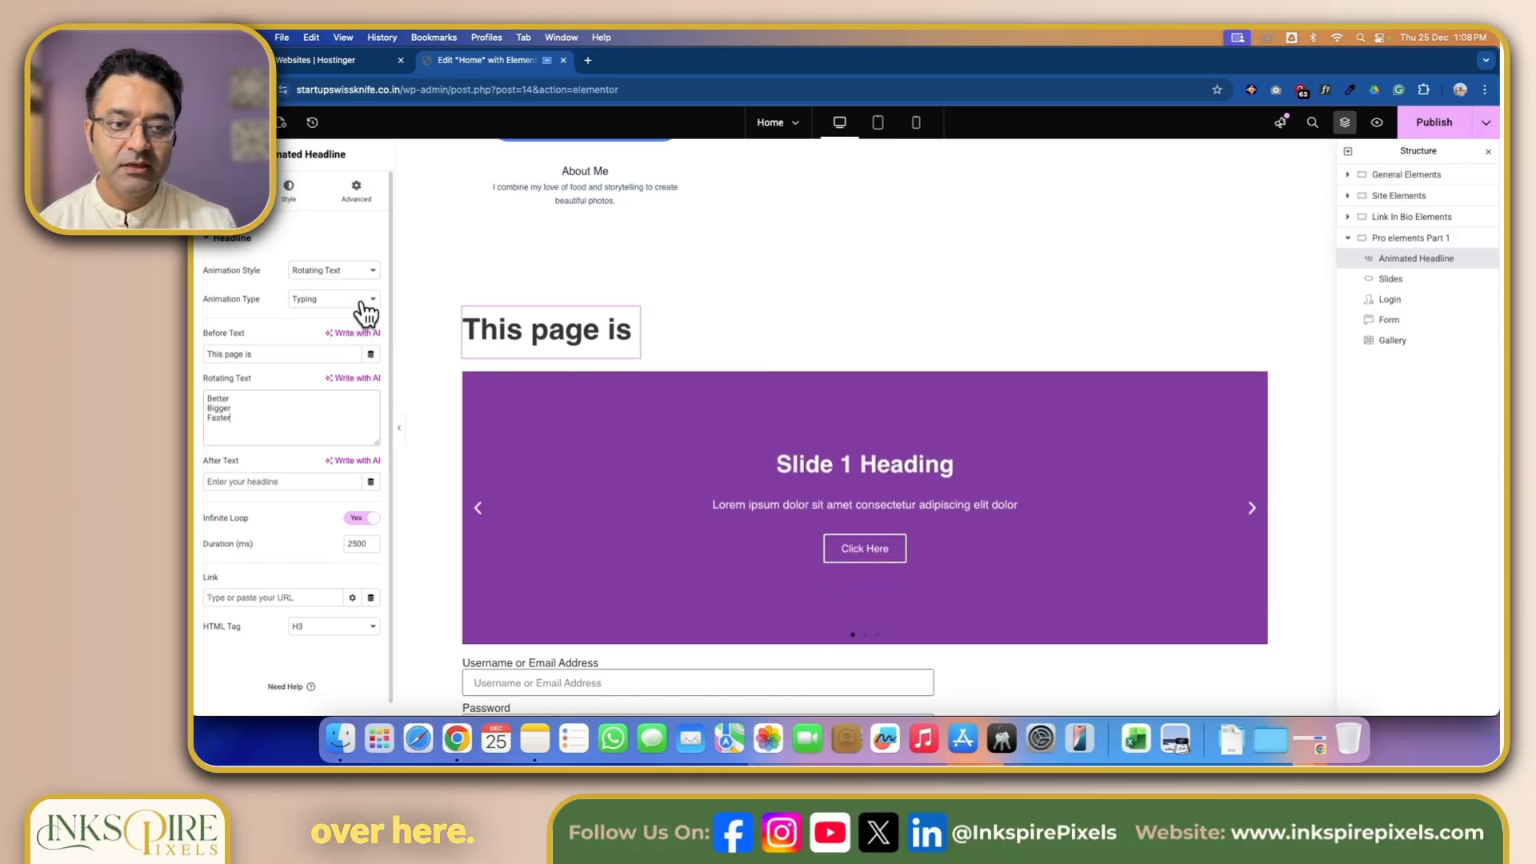
{"action": "left_click", "coordinate": [362, 303]}
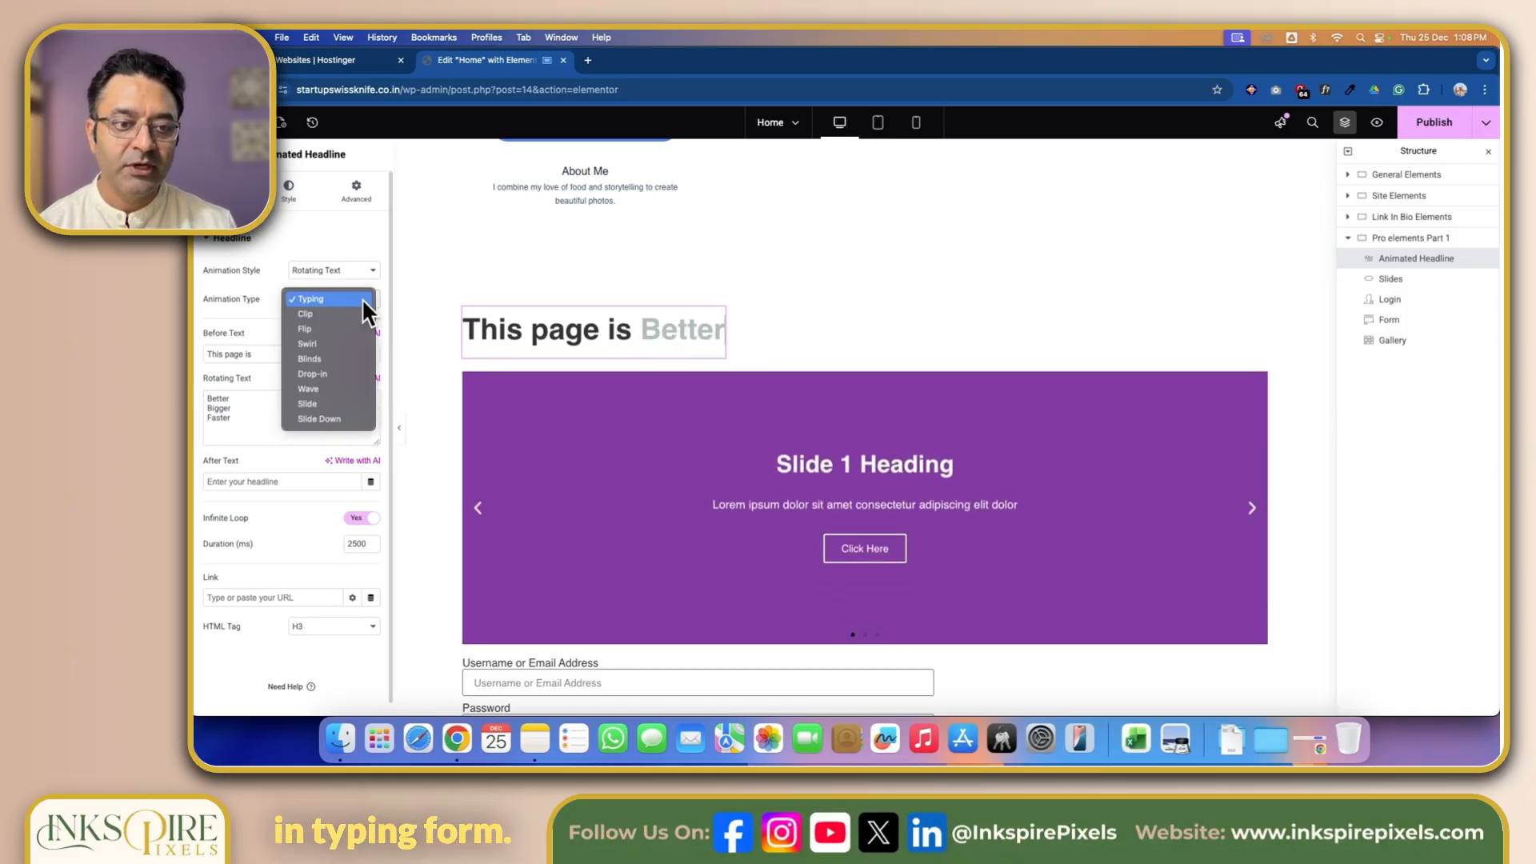
{"action": "left_click", "coordinate": [359, 311]}
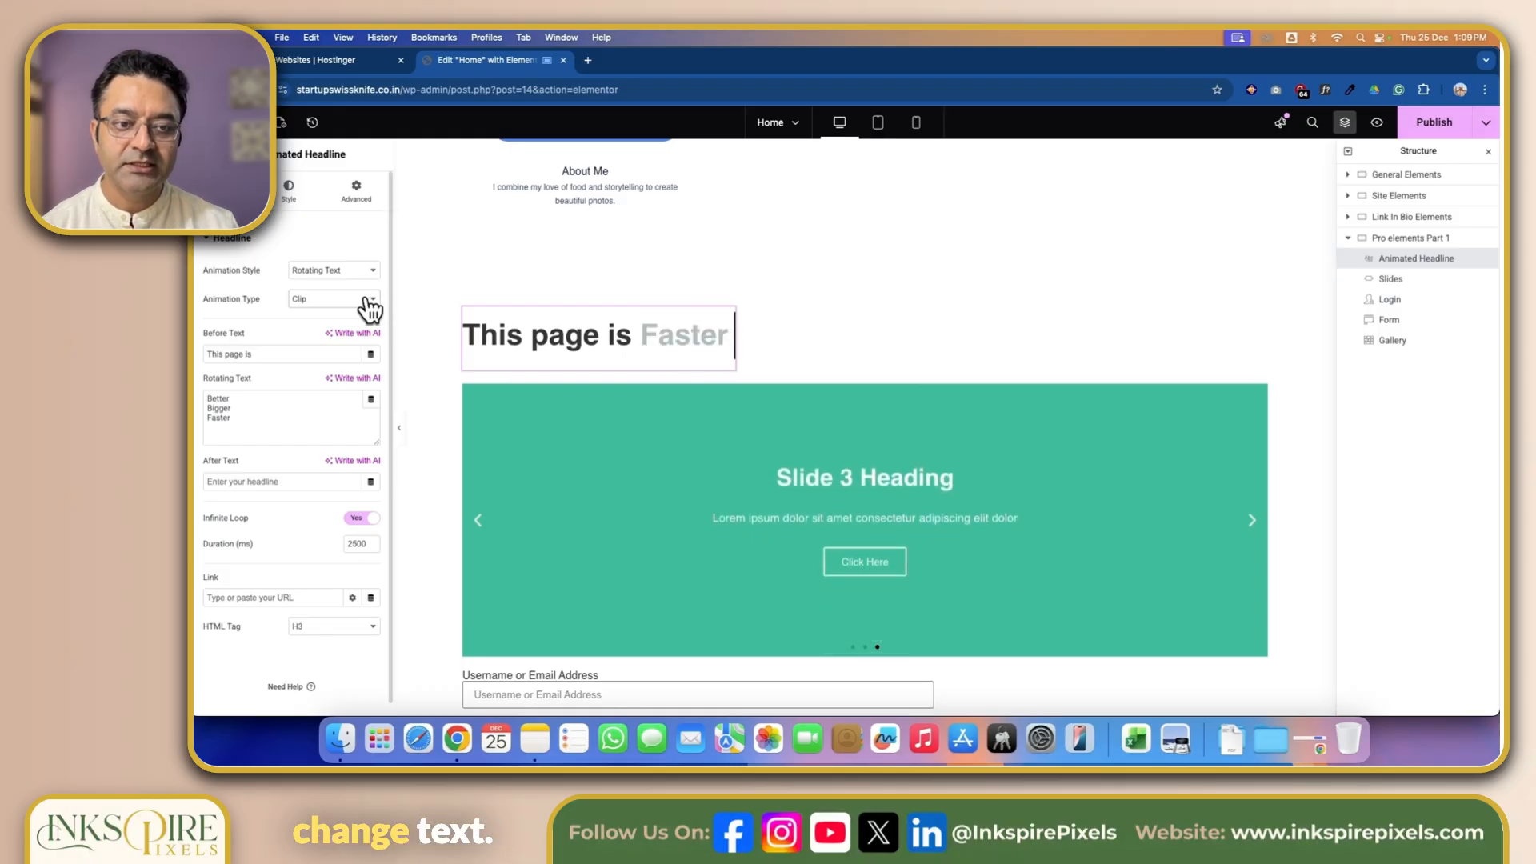
{"action": "left_click", "coordinate": [368, 300]}
{"action": "left_click", "coordinate": [360, 315]}
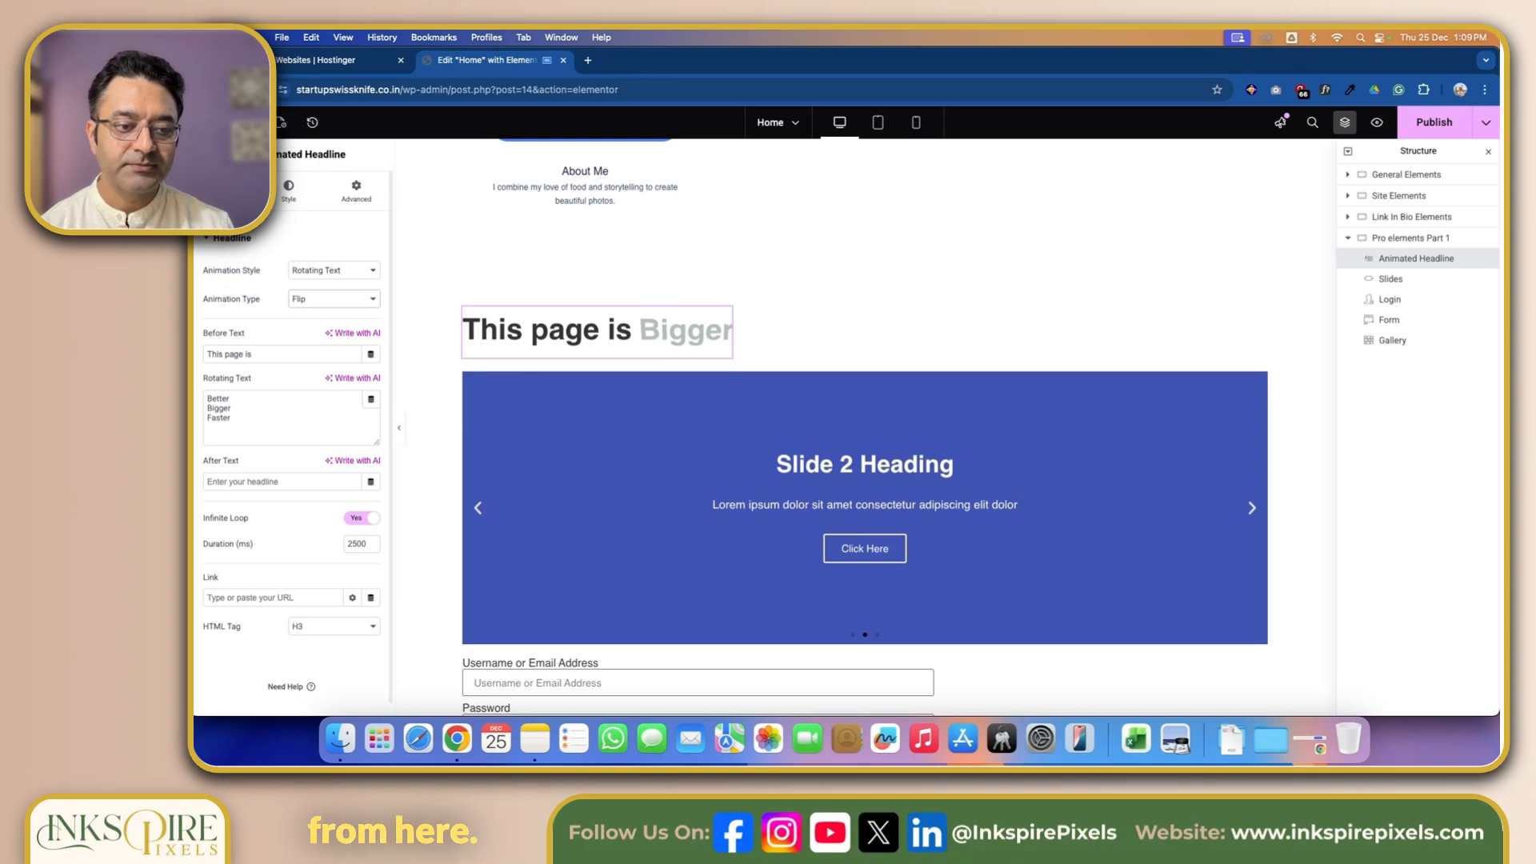
Enter "websites" as the headline's after text and look over its style and advanced settings.
{"action": "scroll", "coordinate": [276, 488], "scroll_direction": "down", "scroll_amount": 1}
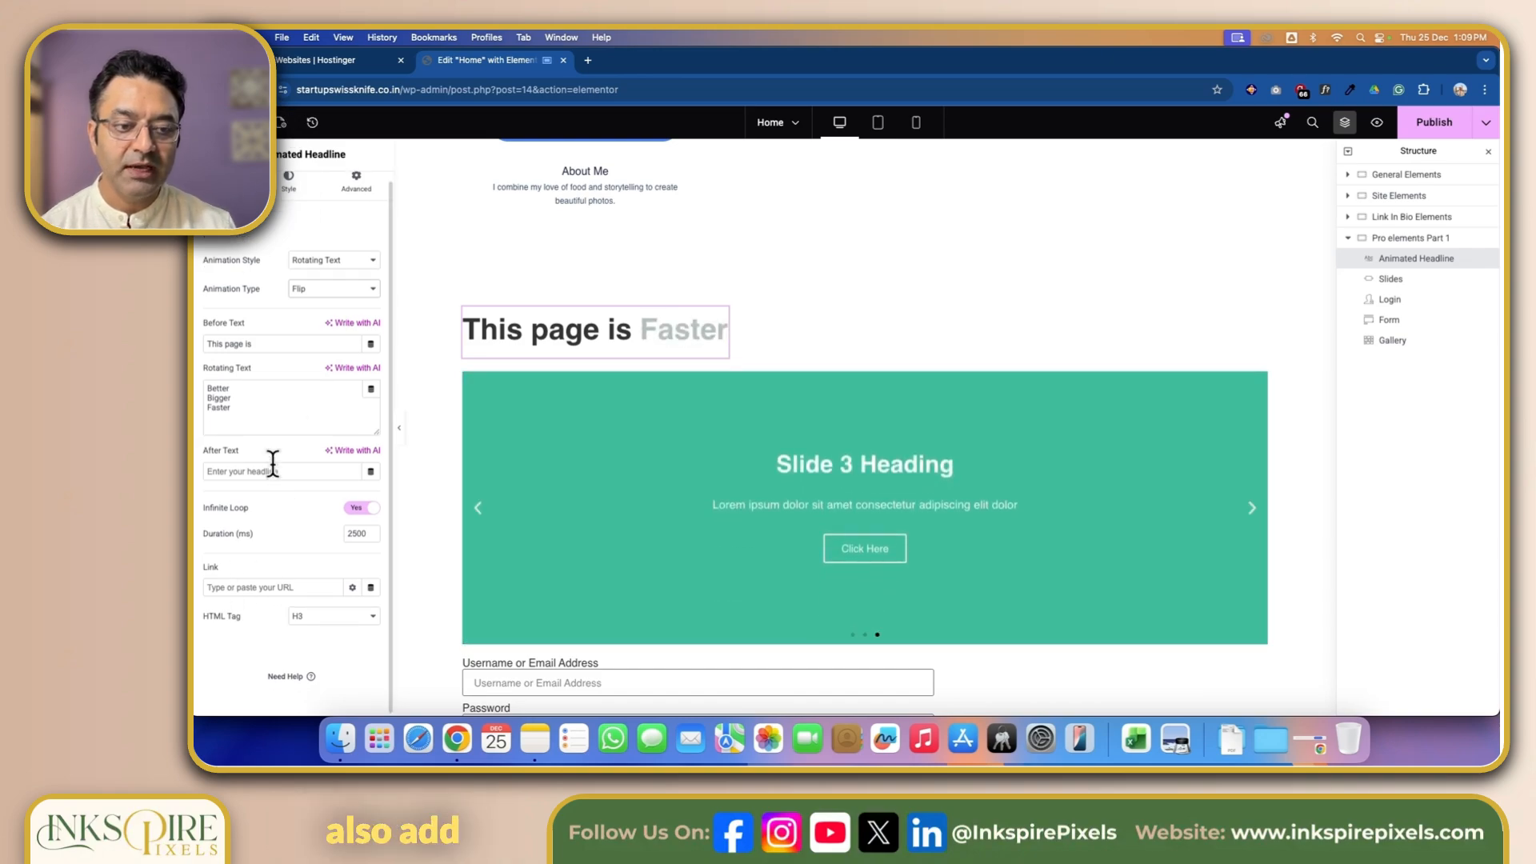
{"action": "left_click", "coordinate": [273, 465]}
{"action": "type", "text": "websites"}
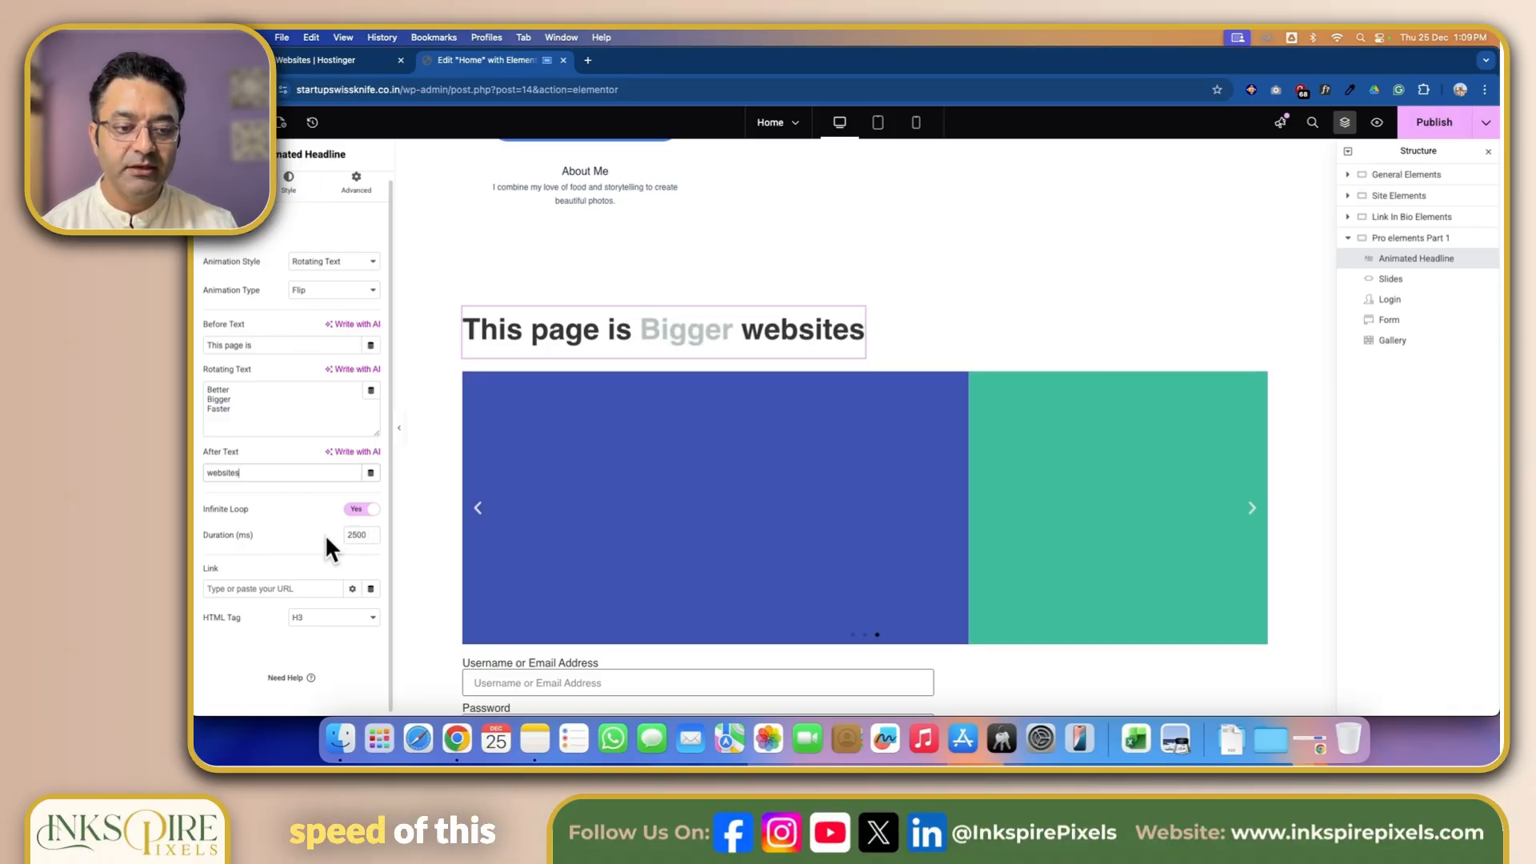
{"action": "scroll", "coordinate": [288, 558], "scroll_direction": "down", "scroll_amount": 1}
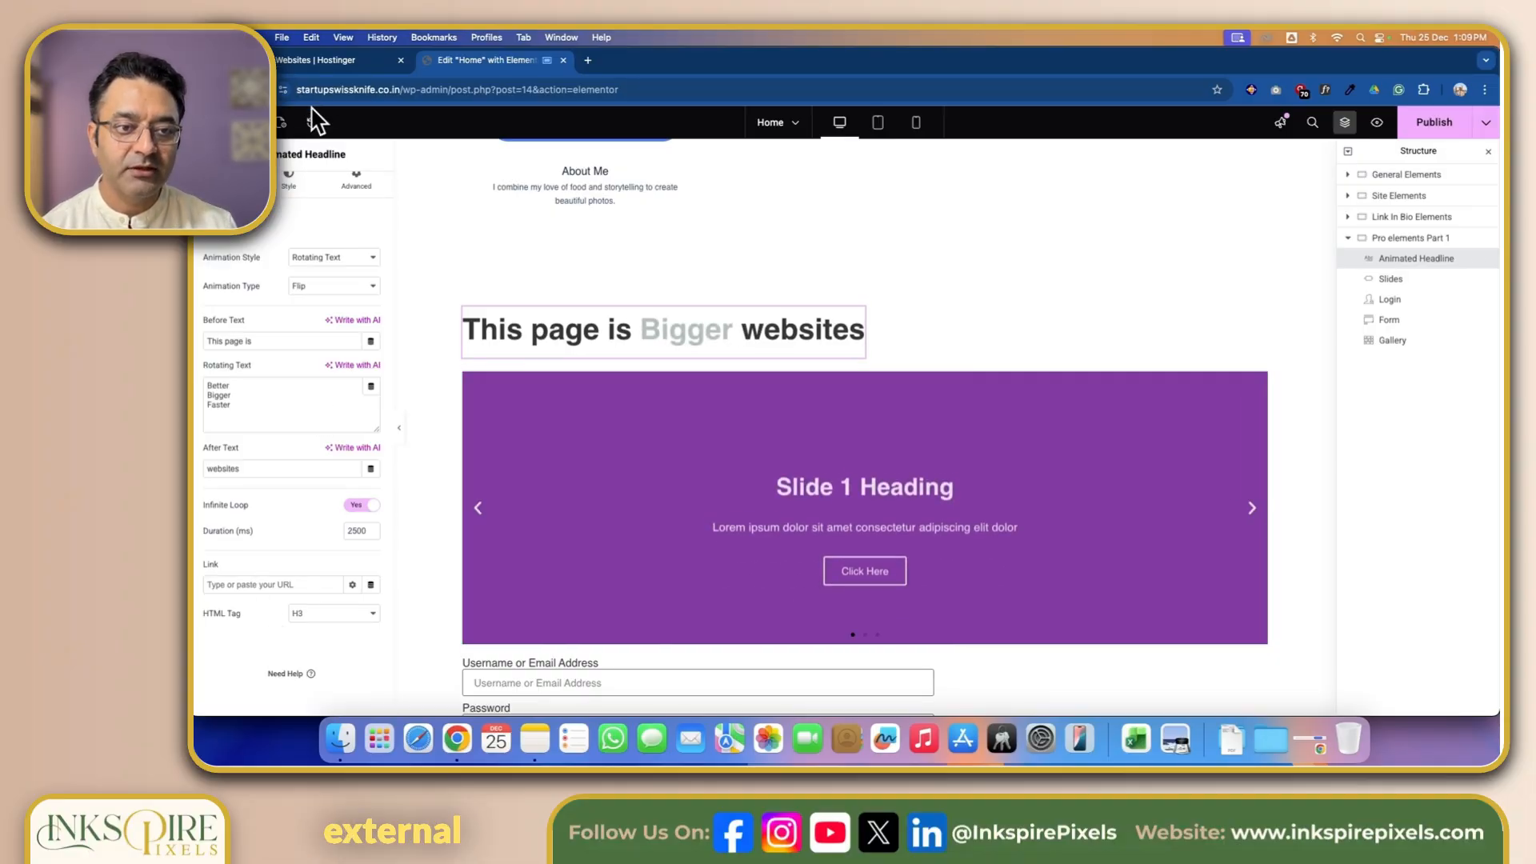
{"action": "left_click", "coordinate": [288, 180]}
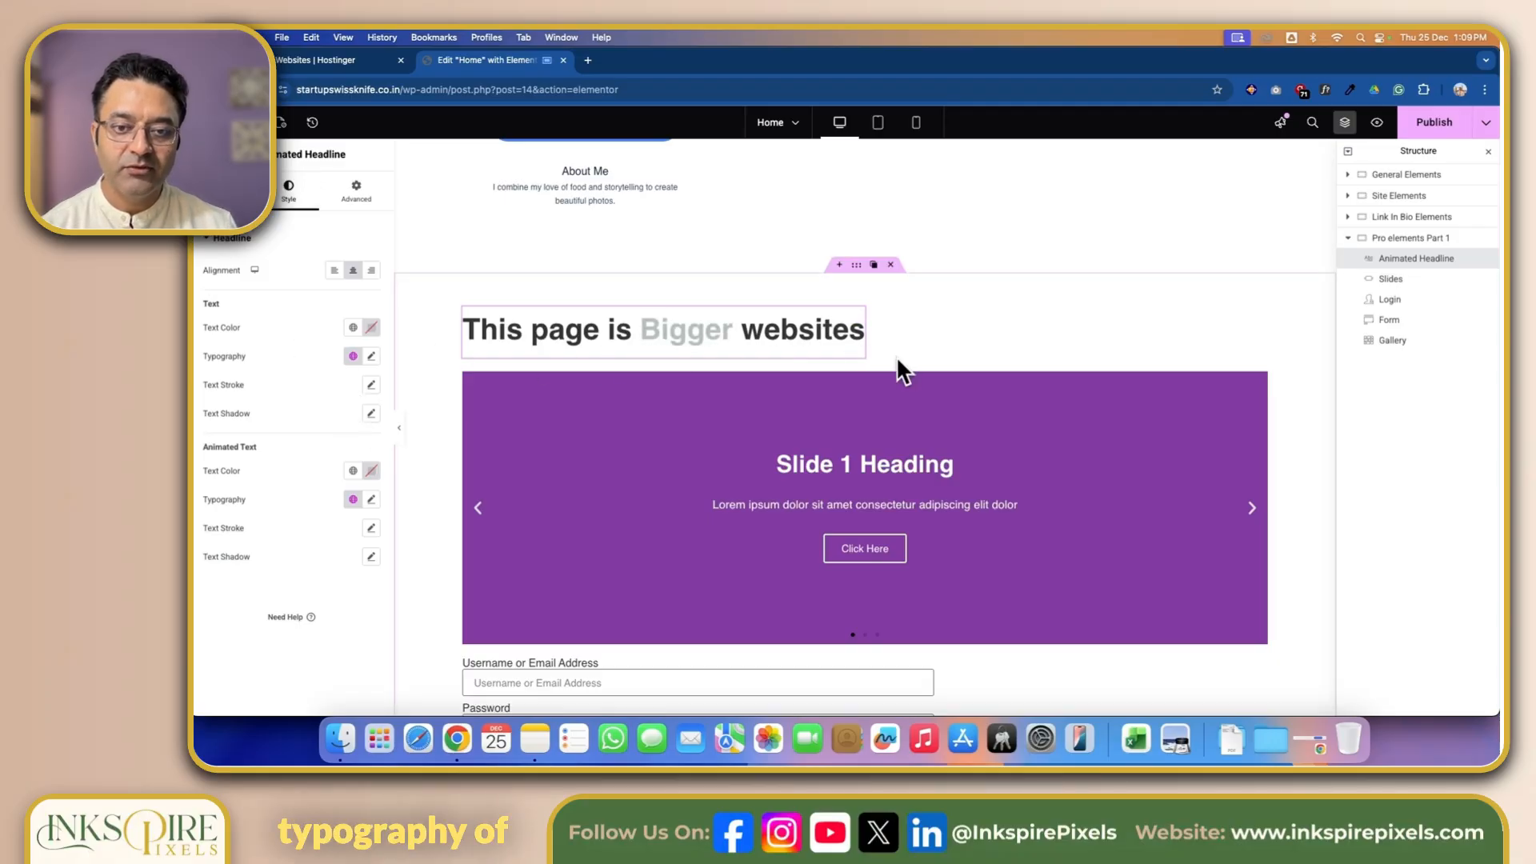
{"action": "left_click", "coordinate": [352, 195]}
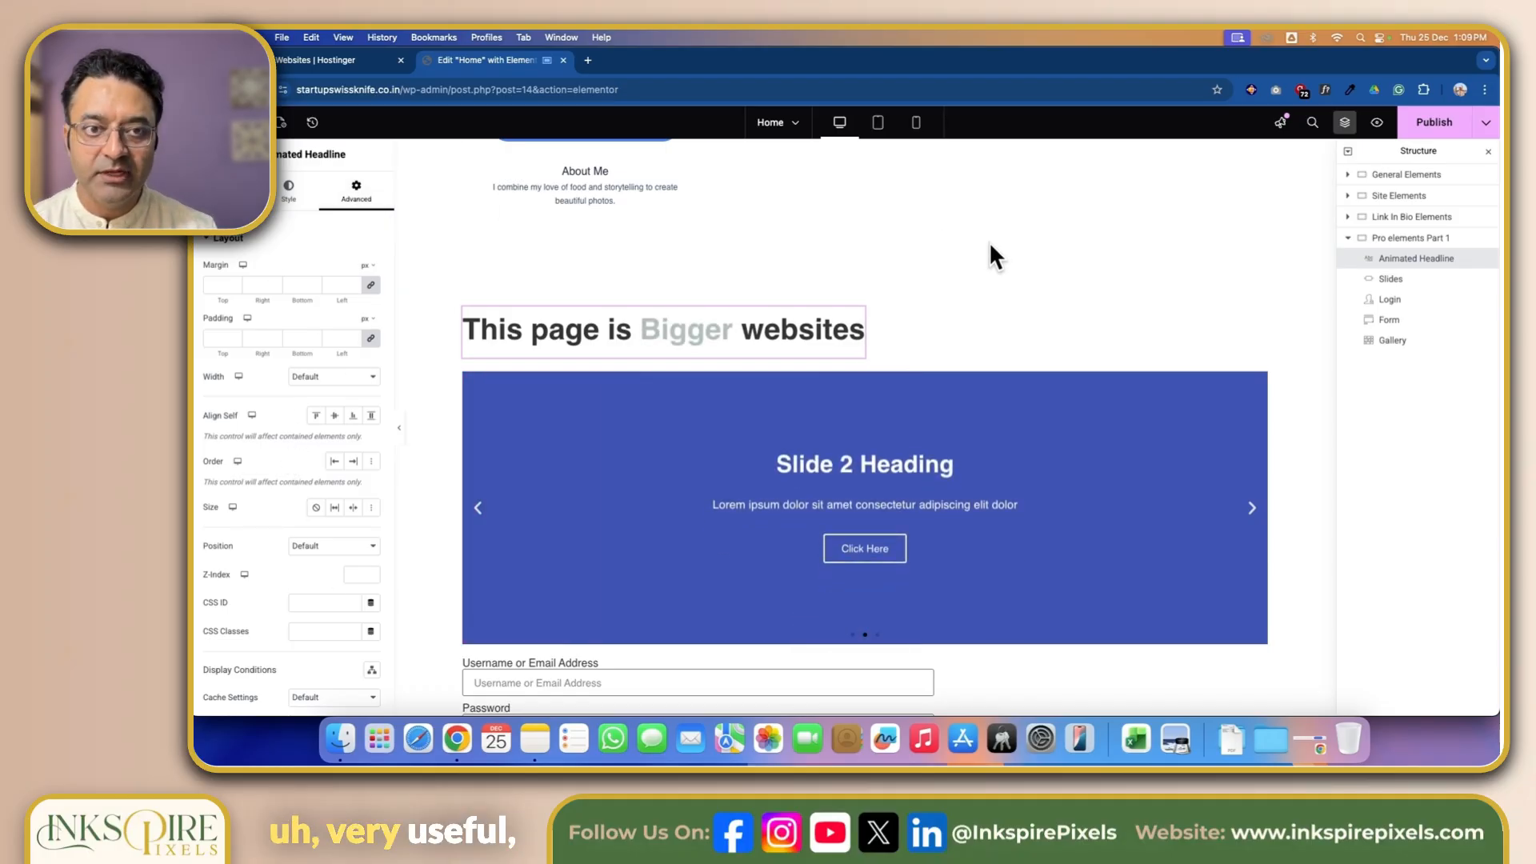
Add a Price List widget above the animated headline in the Pro elements Part 1 container.
{"action": "left_click", "coordinate": [249, 122]}
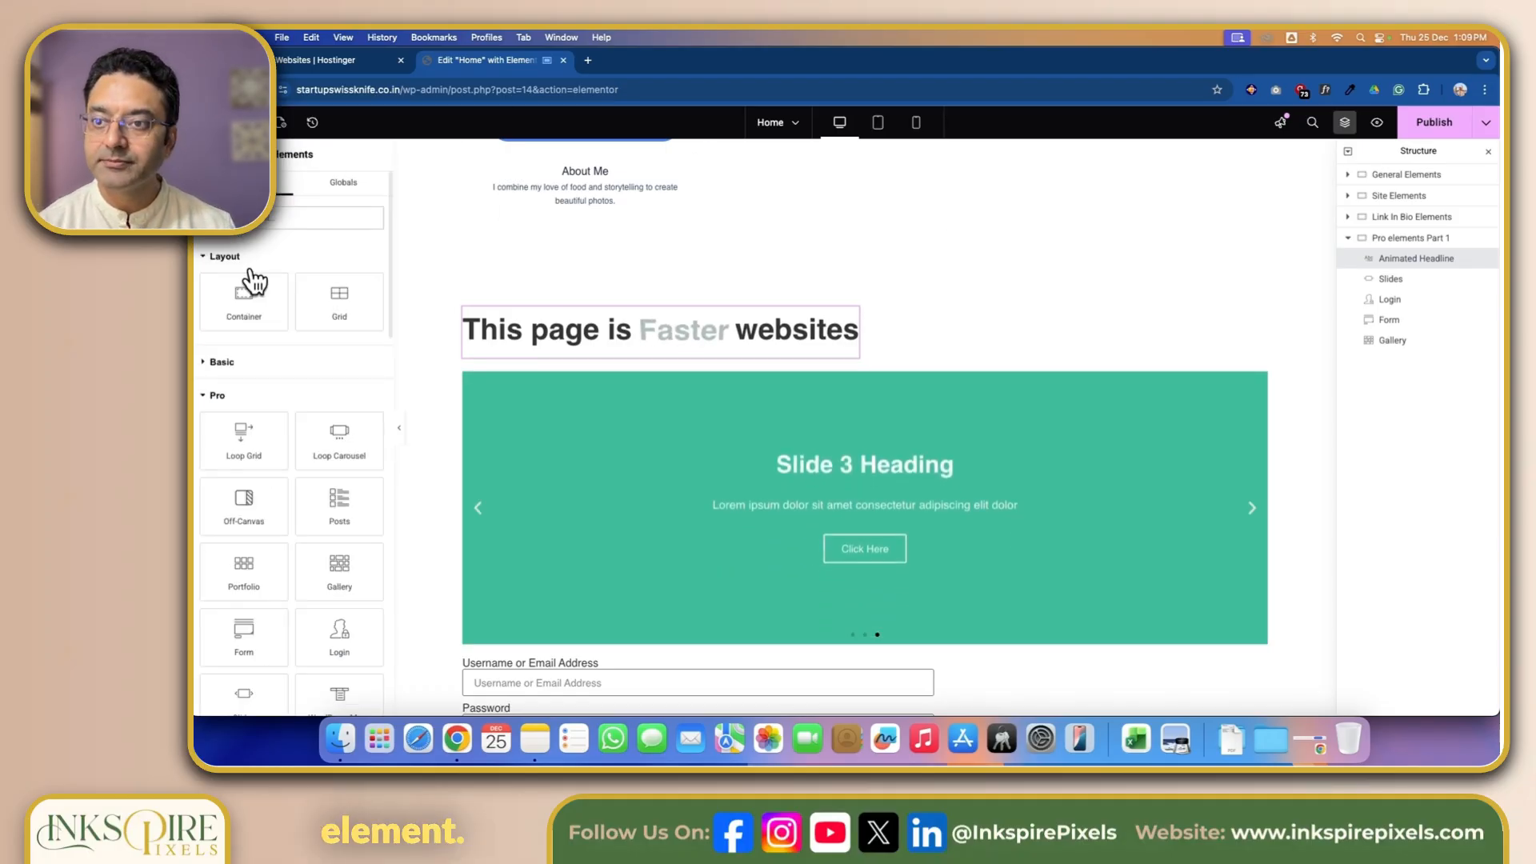
{"action": "scroll", "coordinate": [333, 408], "scroll_direction": "down", "scroll_amount": 5}
{"action": "scroll", "coordinate": [331, 408], "scroll_direction": "down", "scroll_amount": 5}
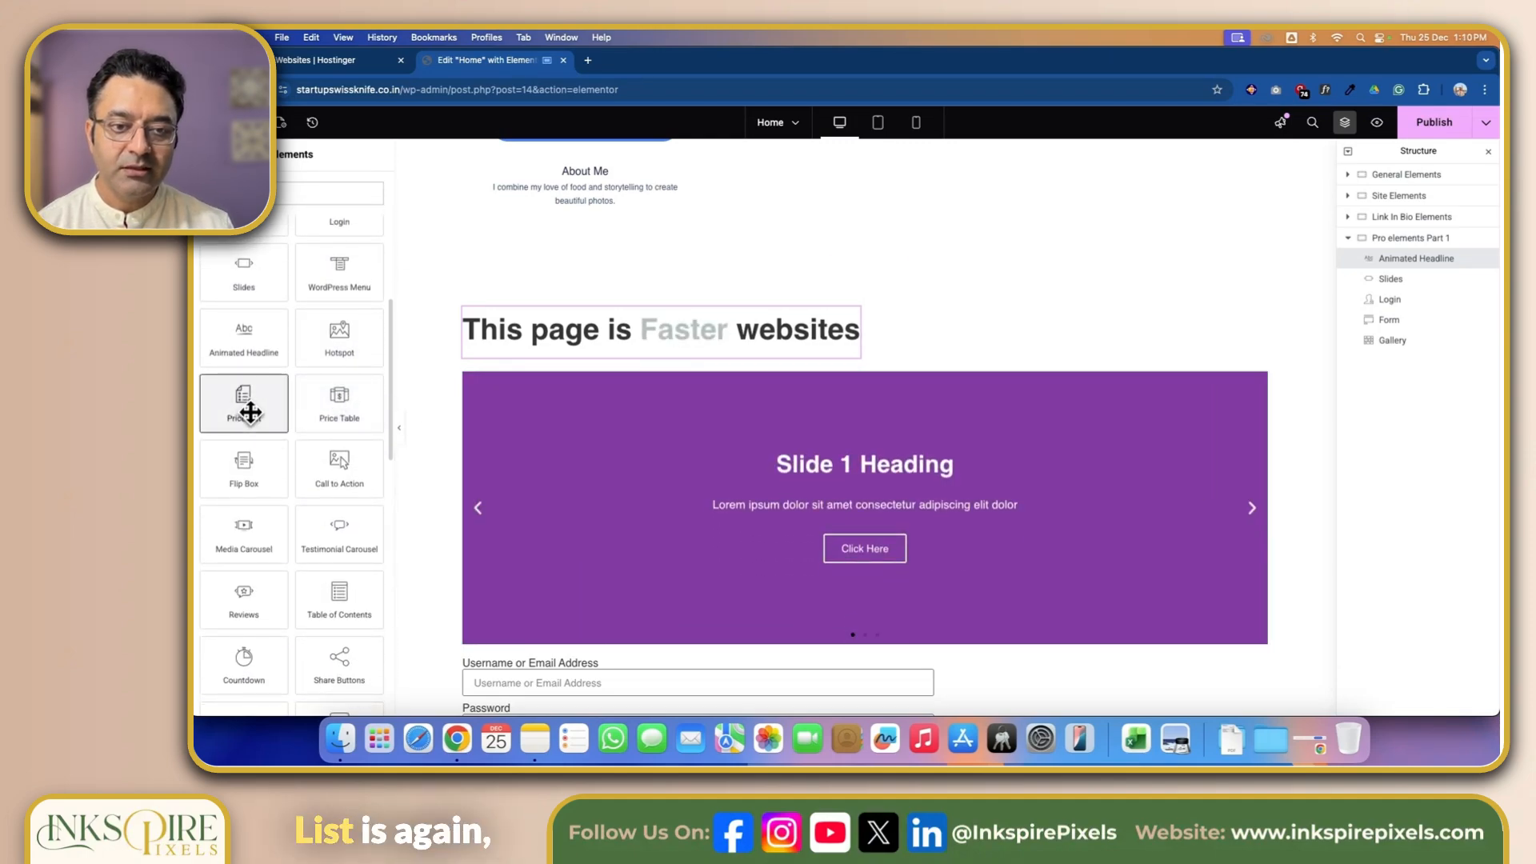
{"action": "left_click_drag", "start_coordinate": [376, 382], "coordinate": [497, 339]}
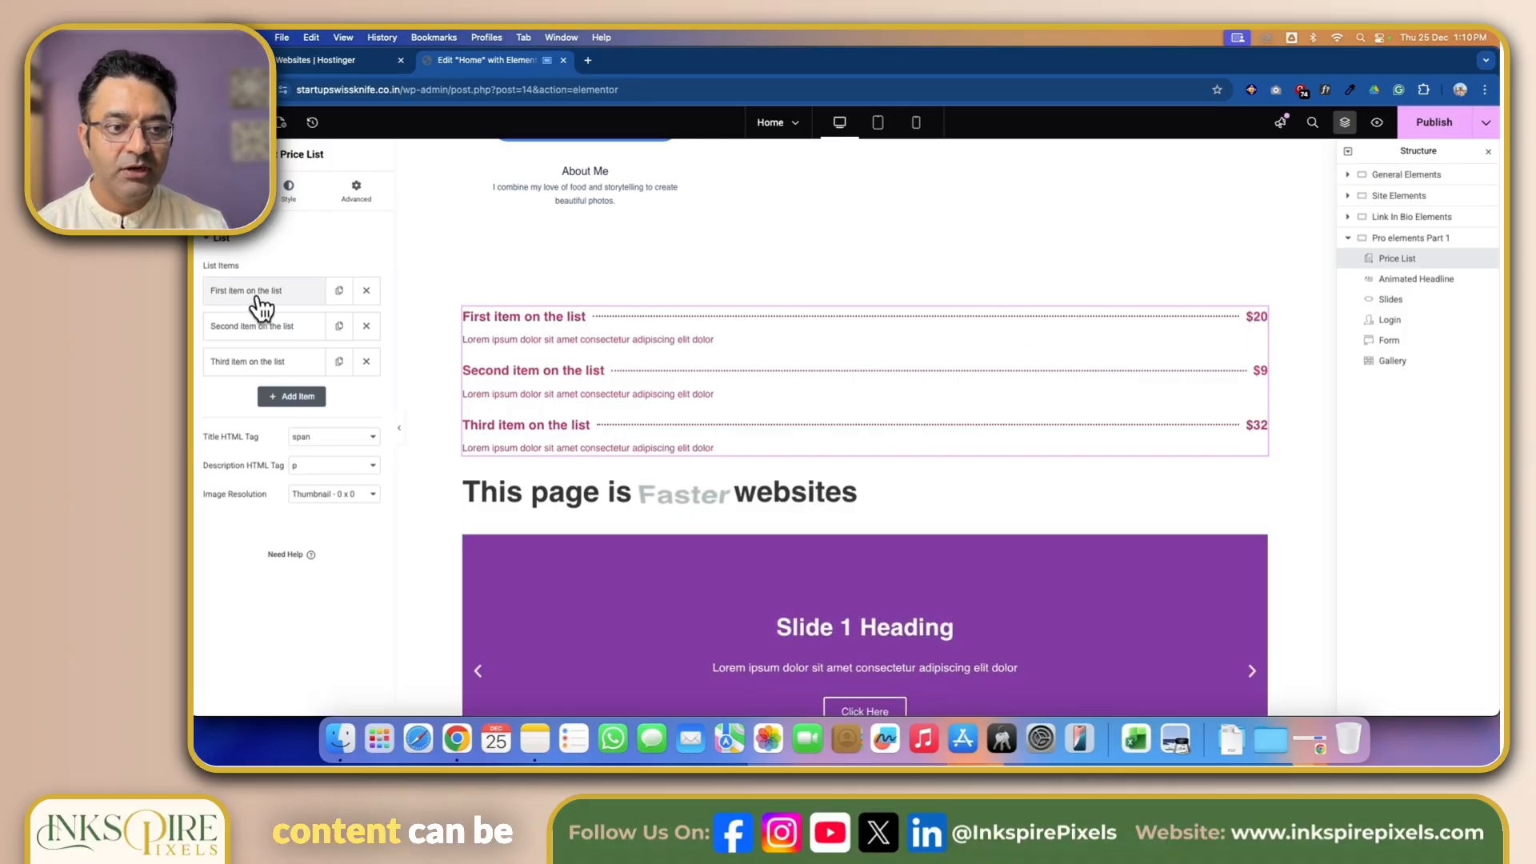
Add a fourth, blank item to the price list and look over the widget's style and advanced settings.
{"action": "left_click", "coordinate": [290, 396]}
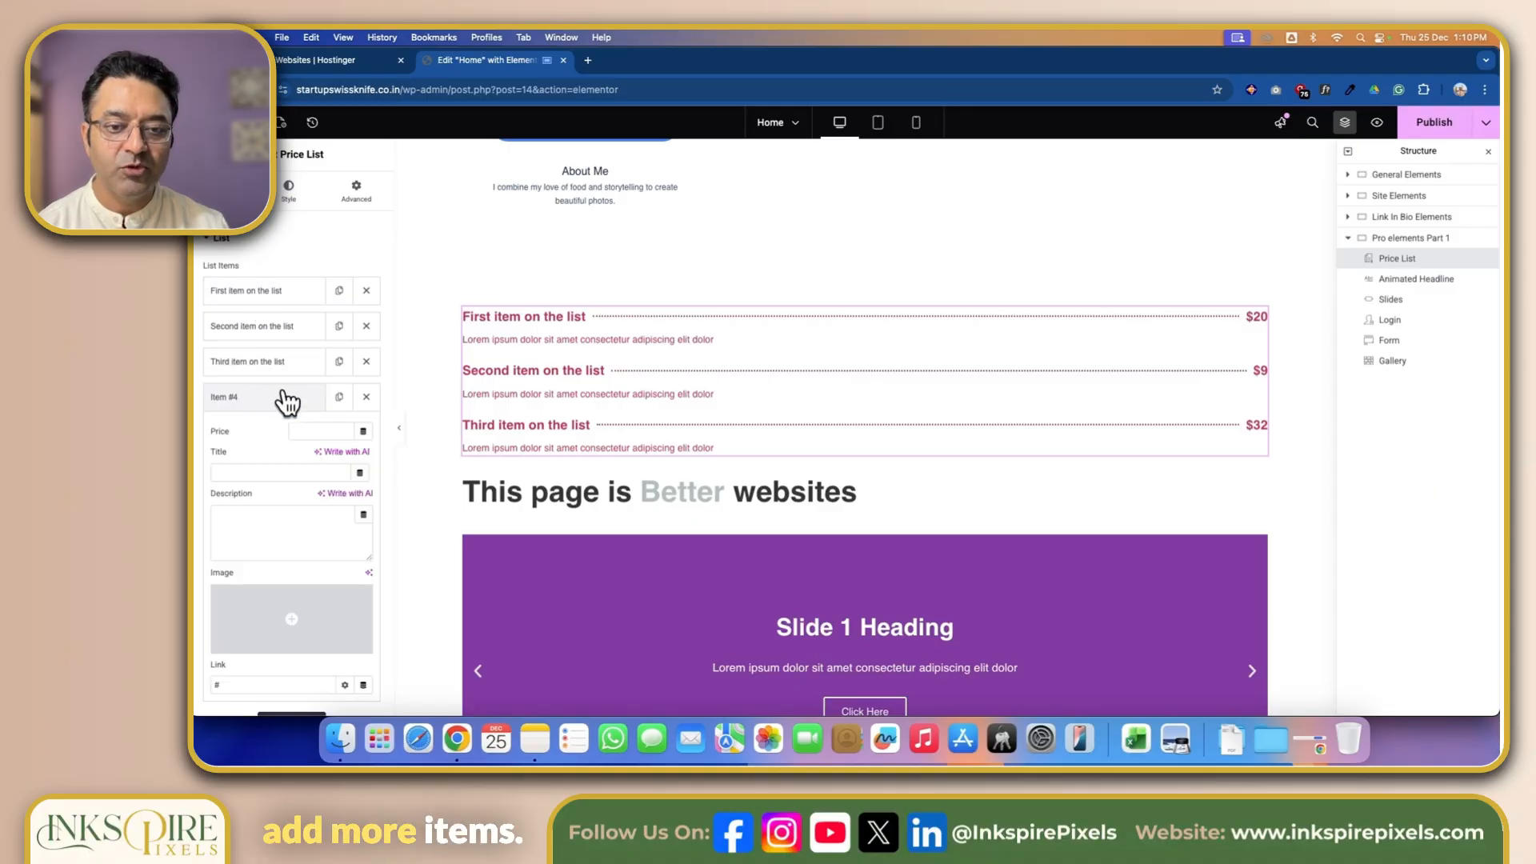
{"action": "scroll", "coordinate": [286, 544], "scroll_direction": "down", "scroll_amount": 3}
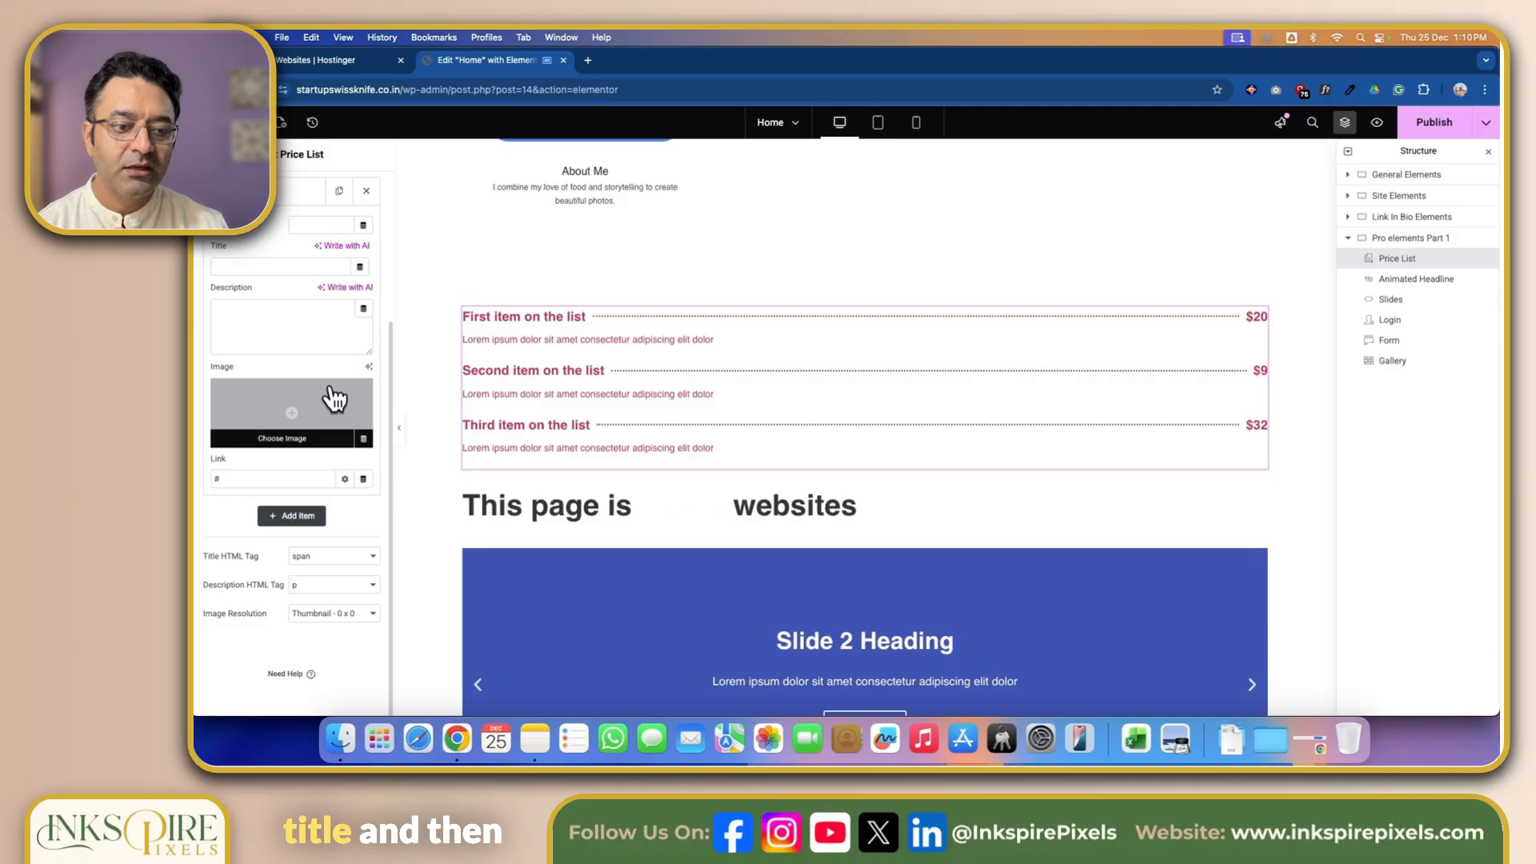
{"action": "scroll", "coordinate": [334, 398], "scroll_direction": "up", "scroll_amount": 5}
{"action": "left_click", "coordinate": [291, 204]}
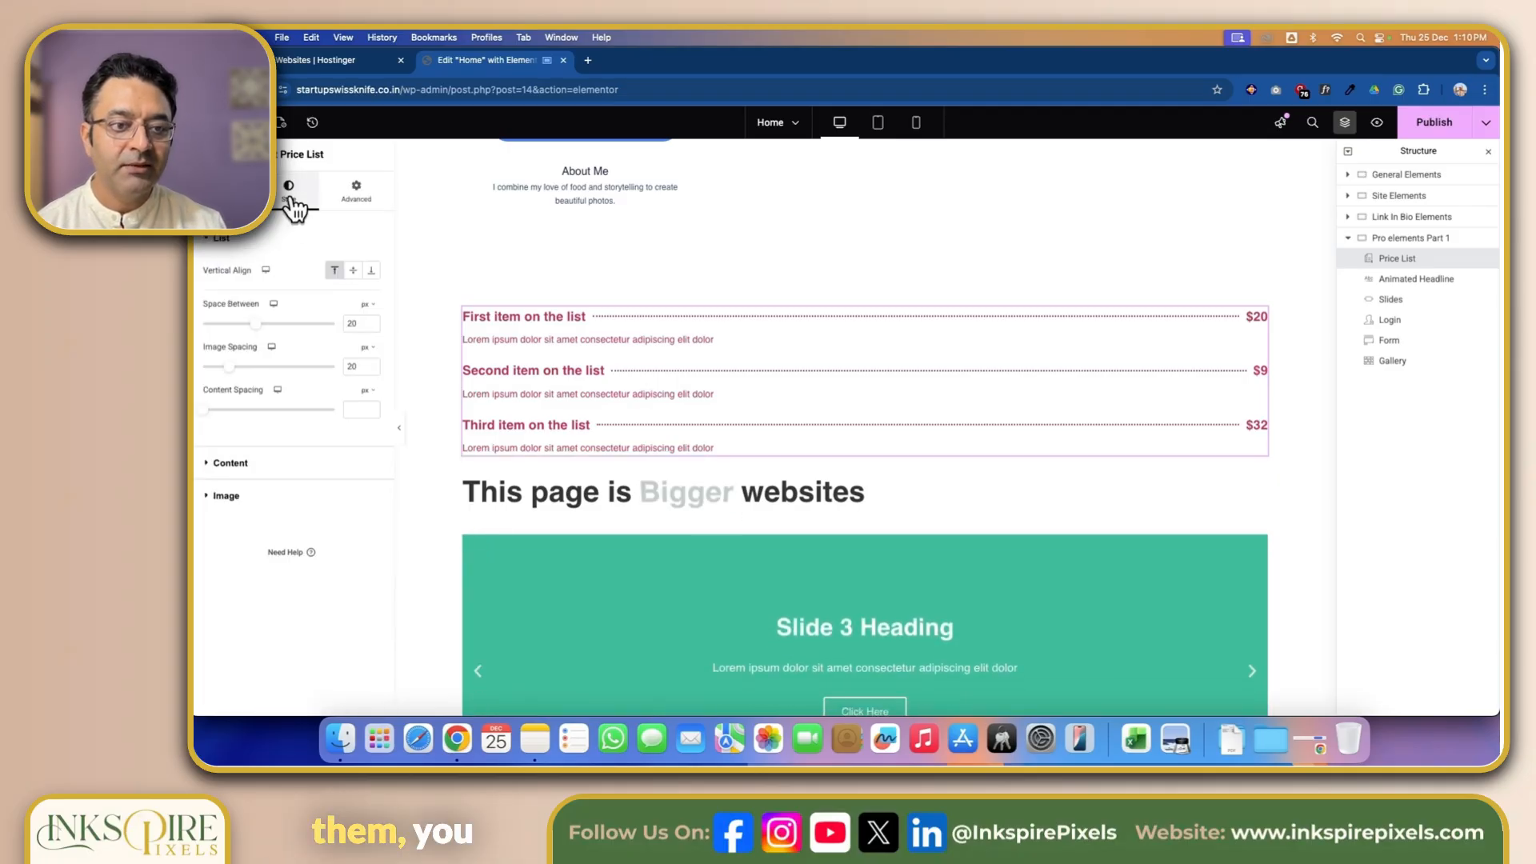
{"action": "left_click", "coordinate": [350, 208]}
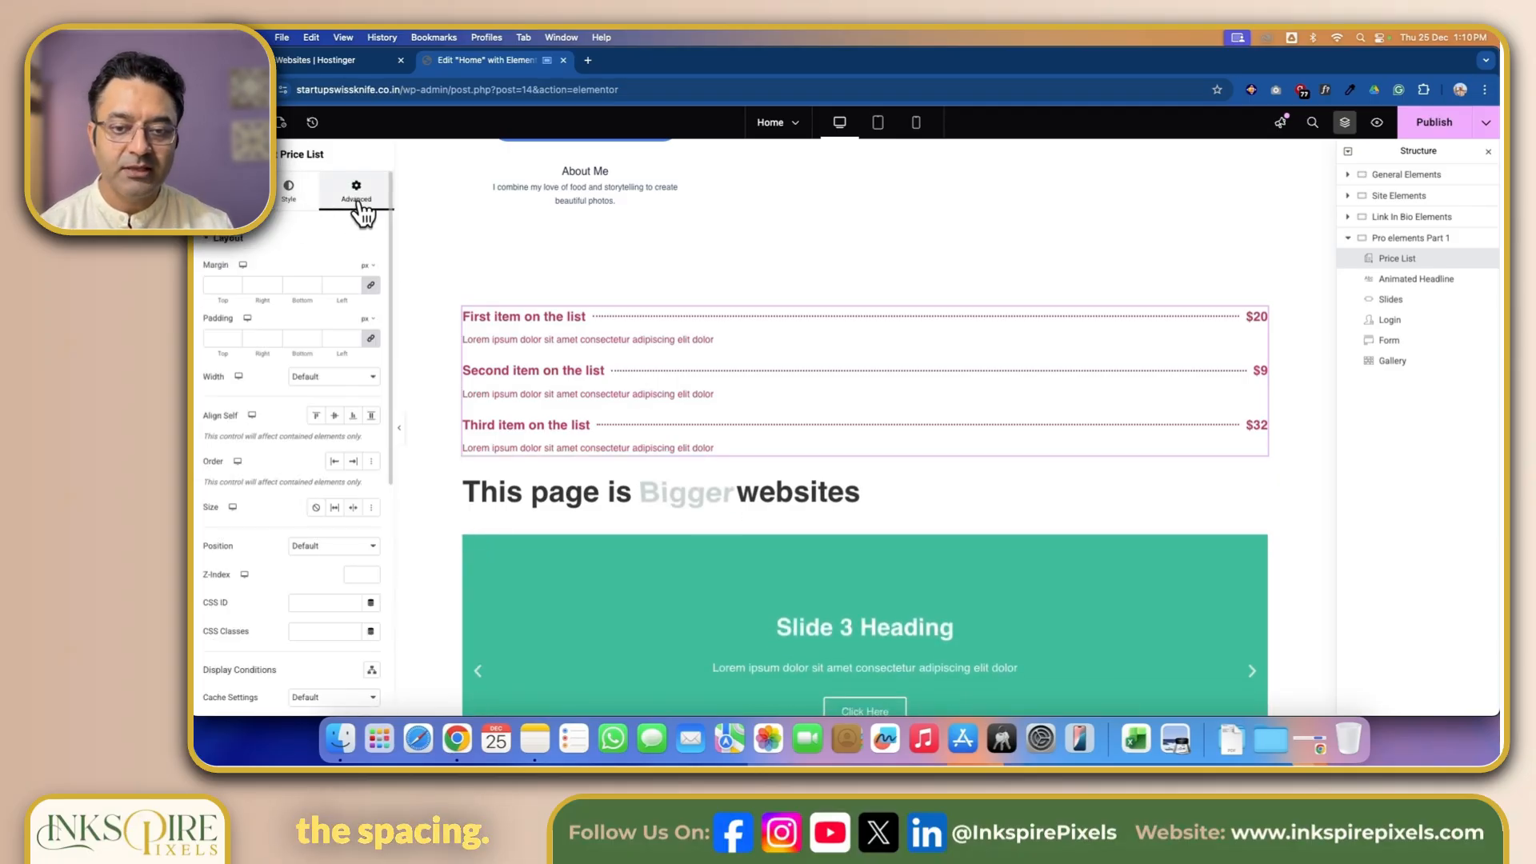
Add a Price Table widget before the price list in the Pro elements Part 1 container.
{"action": "scroll", "coordinate": [456, 328], "scroll_direction": "up", "scroll_amount": 5}
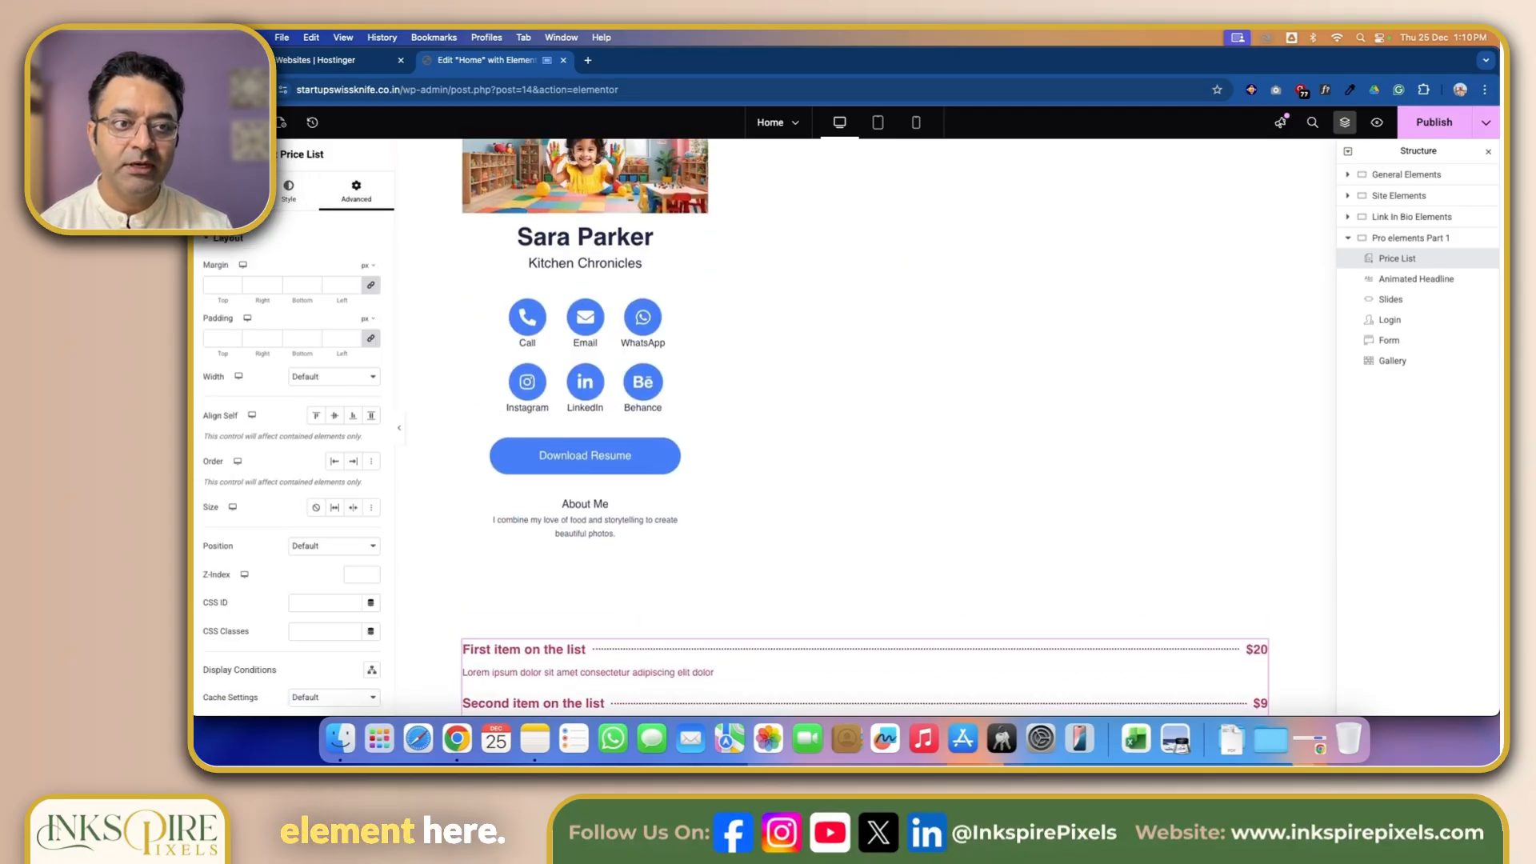
{"action": "left_click", "coordinate": [249, 121]}
{"action": "scroll", "coordinate": [490, 457], "scroll_direction": "down", "scroll_amount": 5}
{"action": "scroll", "coordinate": [353, 347], "scroll_direction": "down", "scroll_amount": 5}
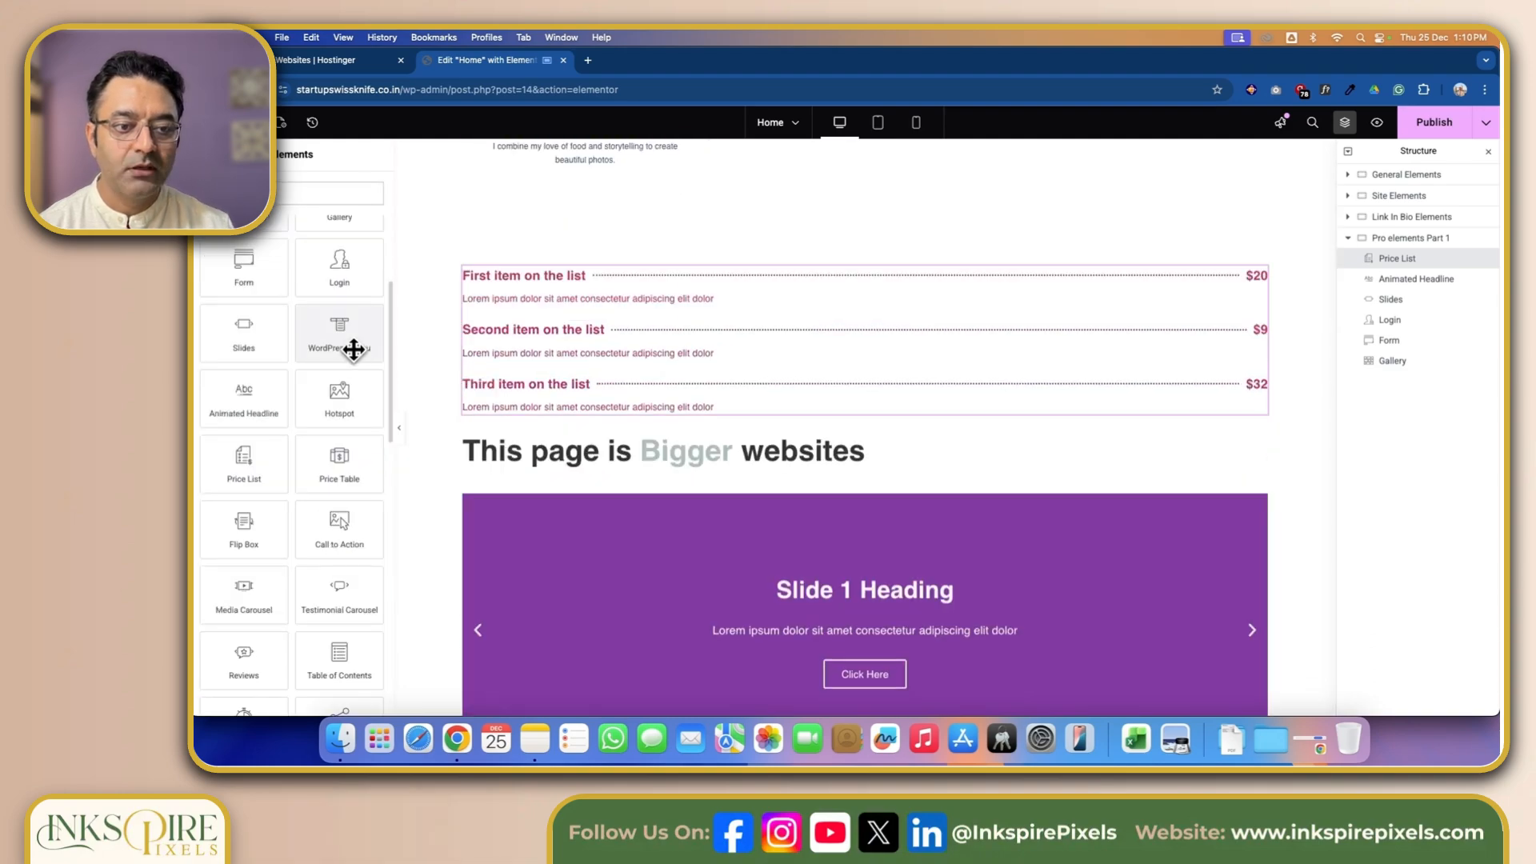
{"action": "scroll", "coordinate": [359, 453], "scroll_direction": "down", "scroll_amount": 2}
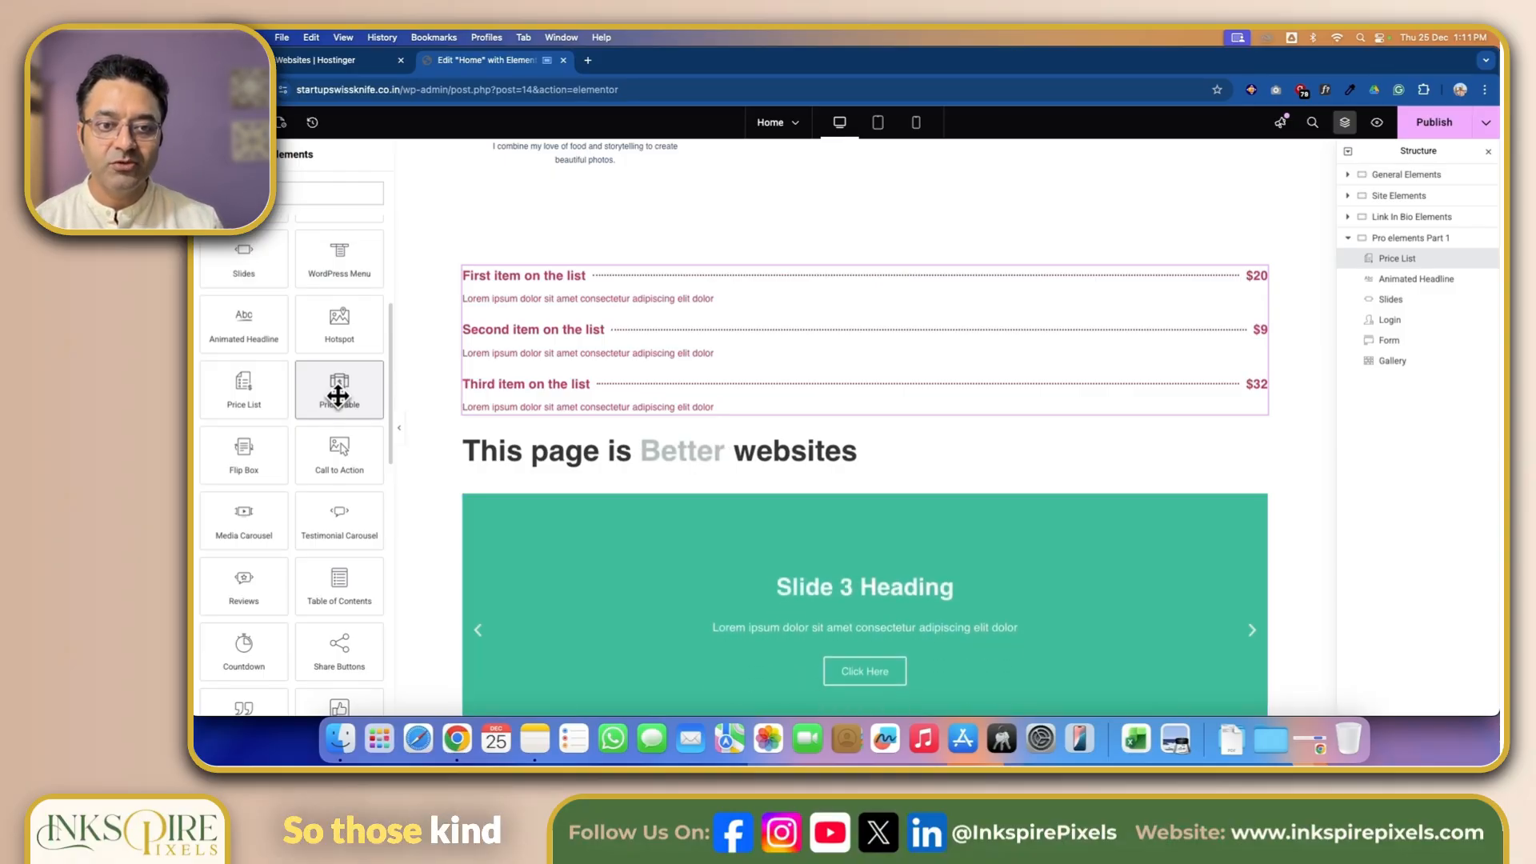
{"action": "left_click_drag", "start_coordinate": [337, 395], "coordinate": [508, 296]}
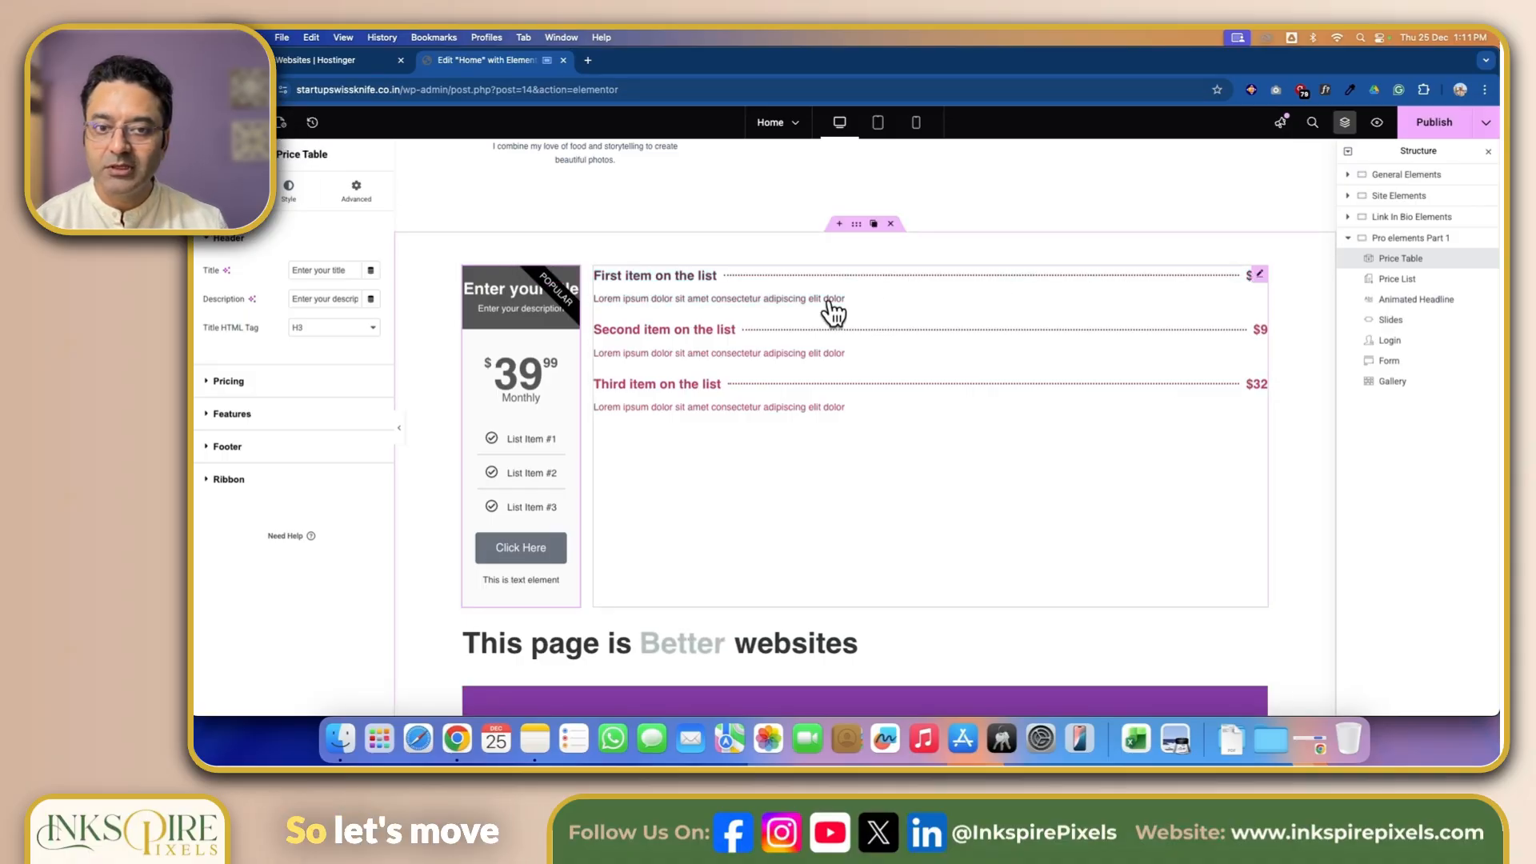
Set the price list's width to Full Width (100%) so it sits on its own line below the price table.
{"action": "left_click", "coordinate": [1260, 277]}
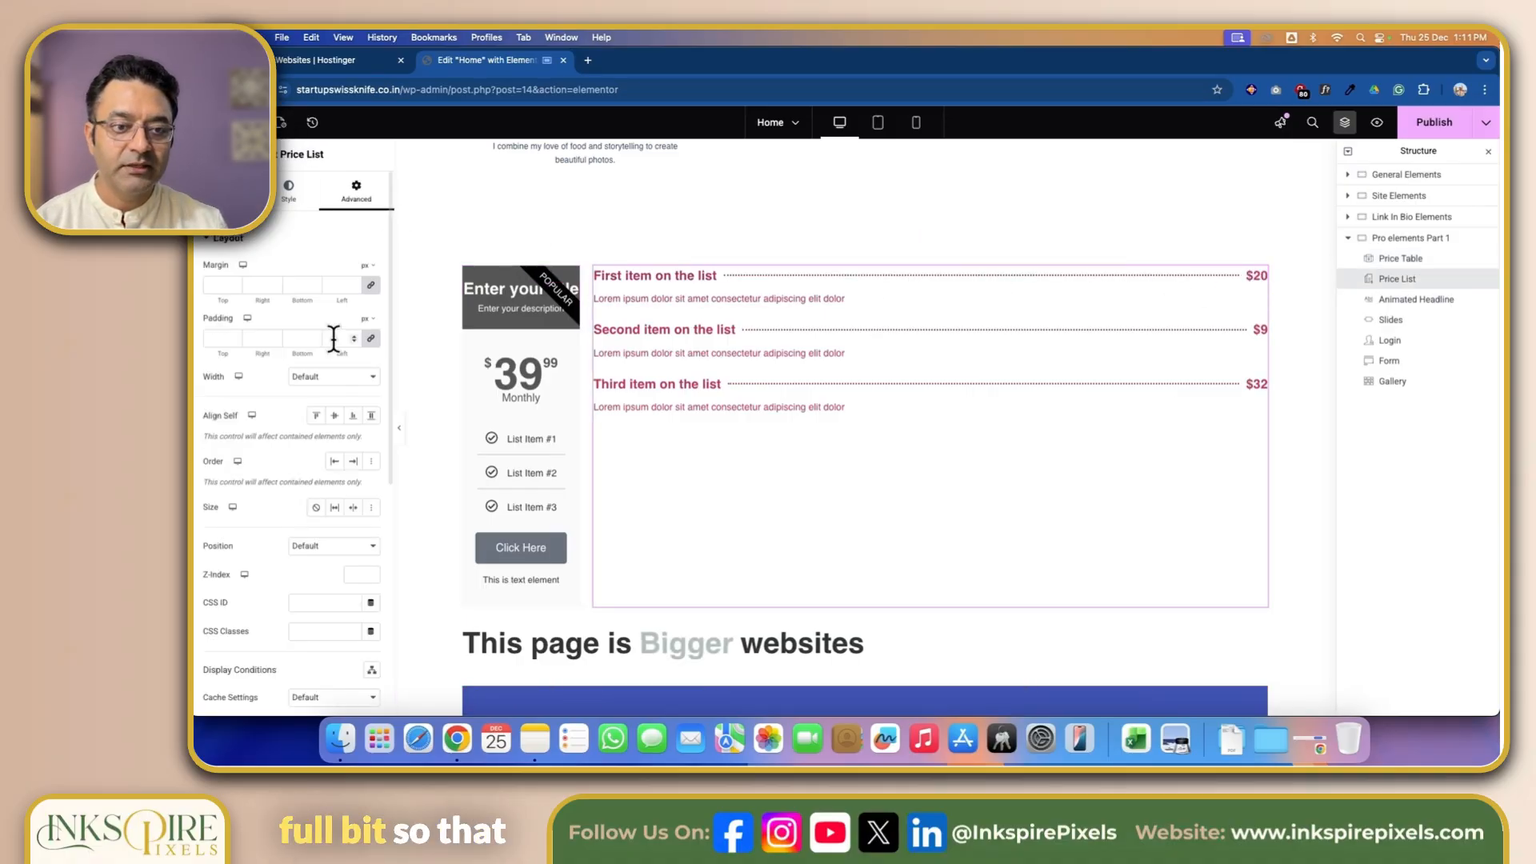
{"action": "left_click", "coordinate": [372, 377]}
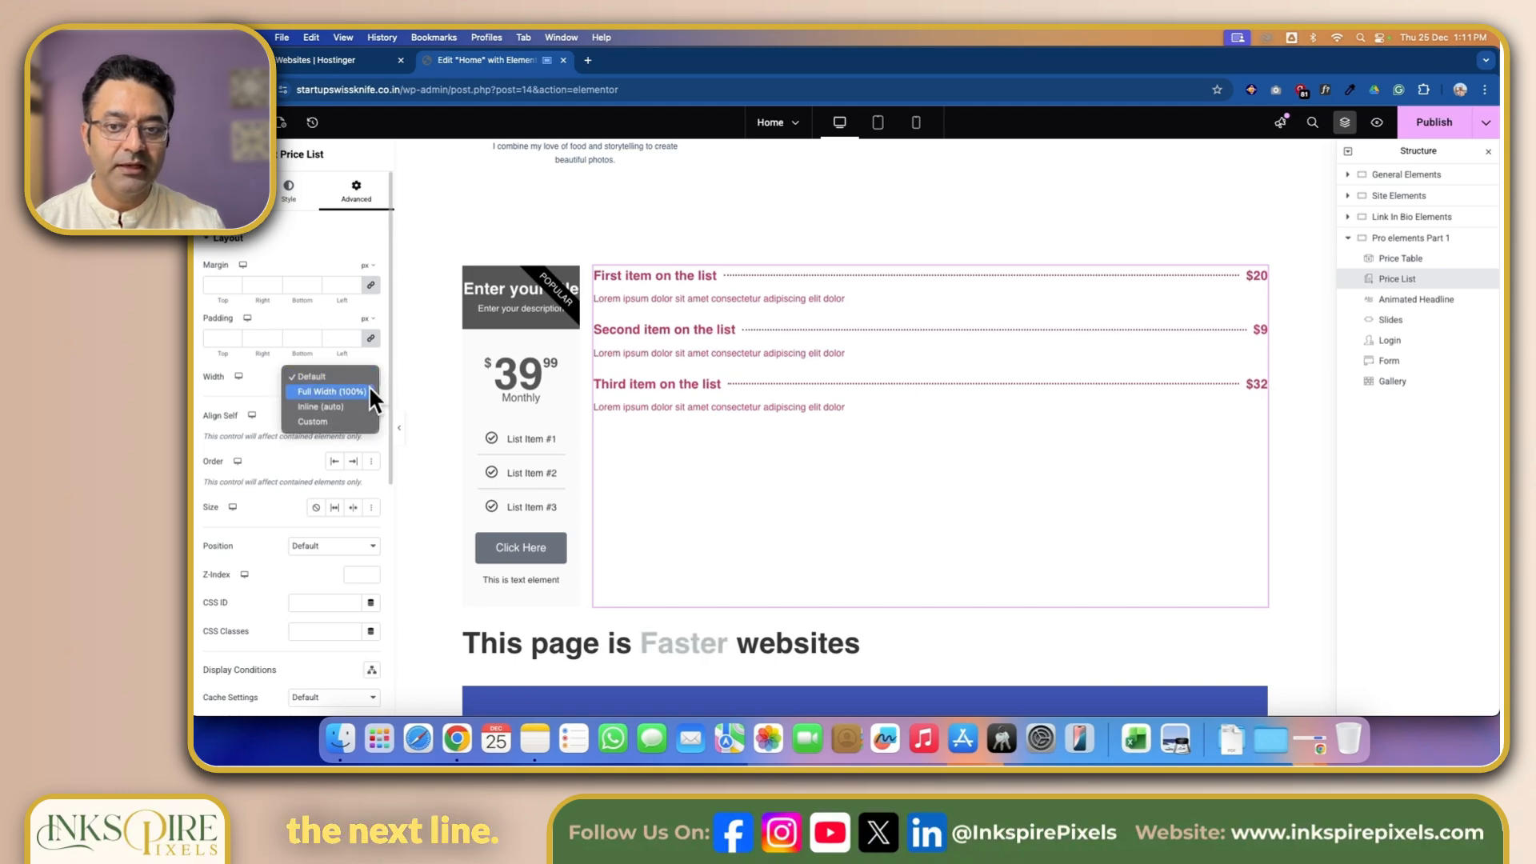
{"action": "left_click", "coordinate": [368, 389]}
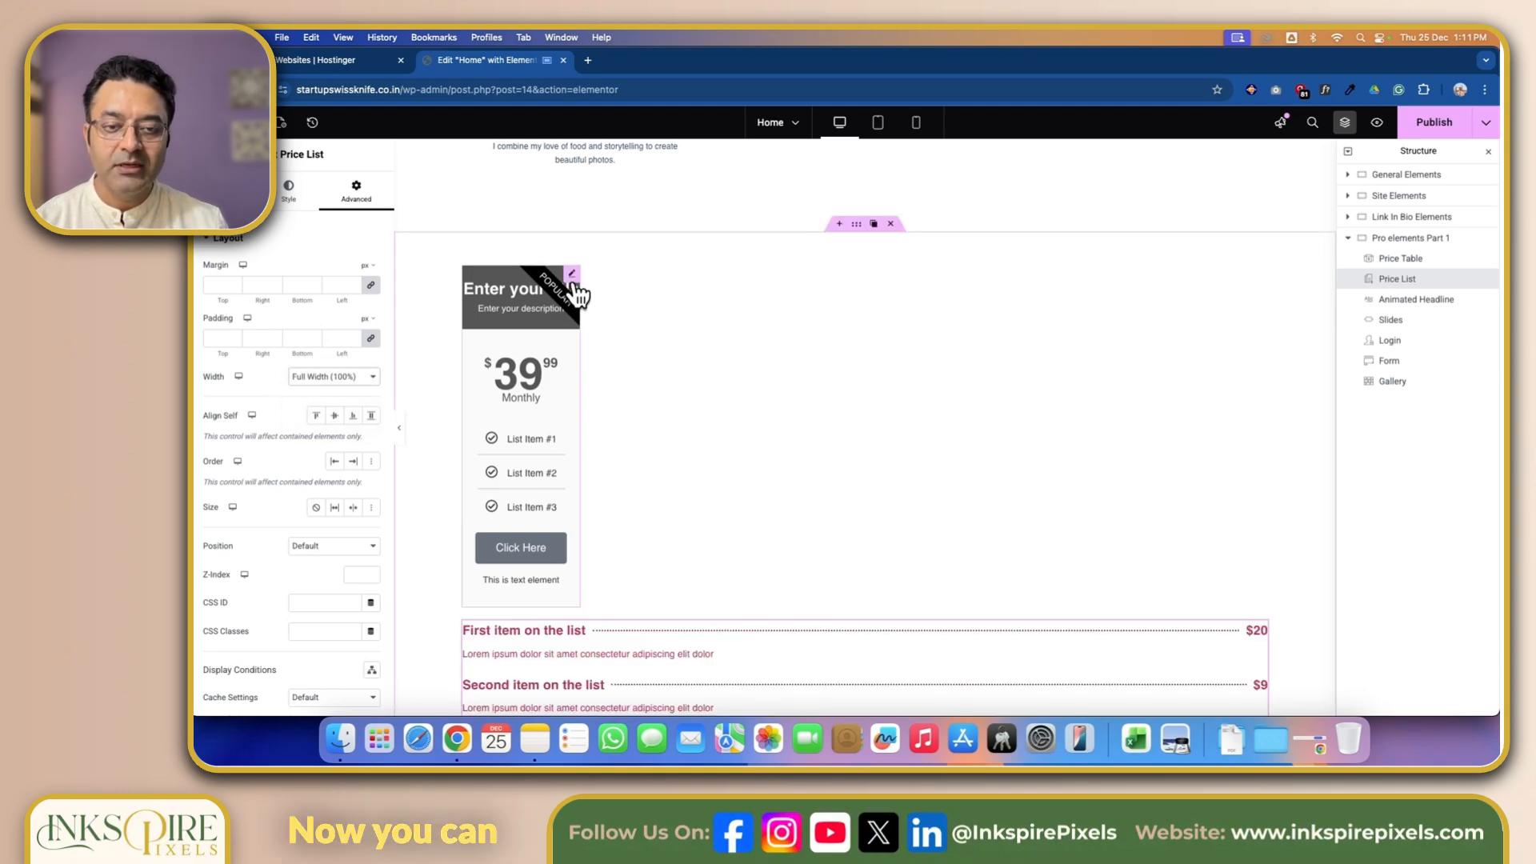
Duplicate the price table in the Pro elements Part 1 container.
{"action": "right_click", "coordinate": [573, 276]}
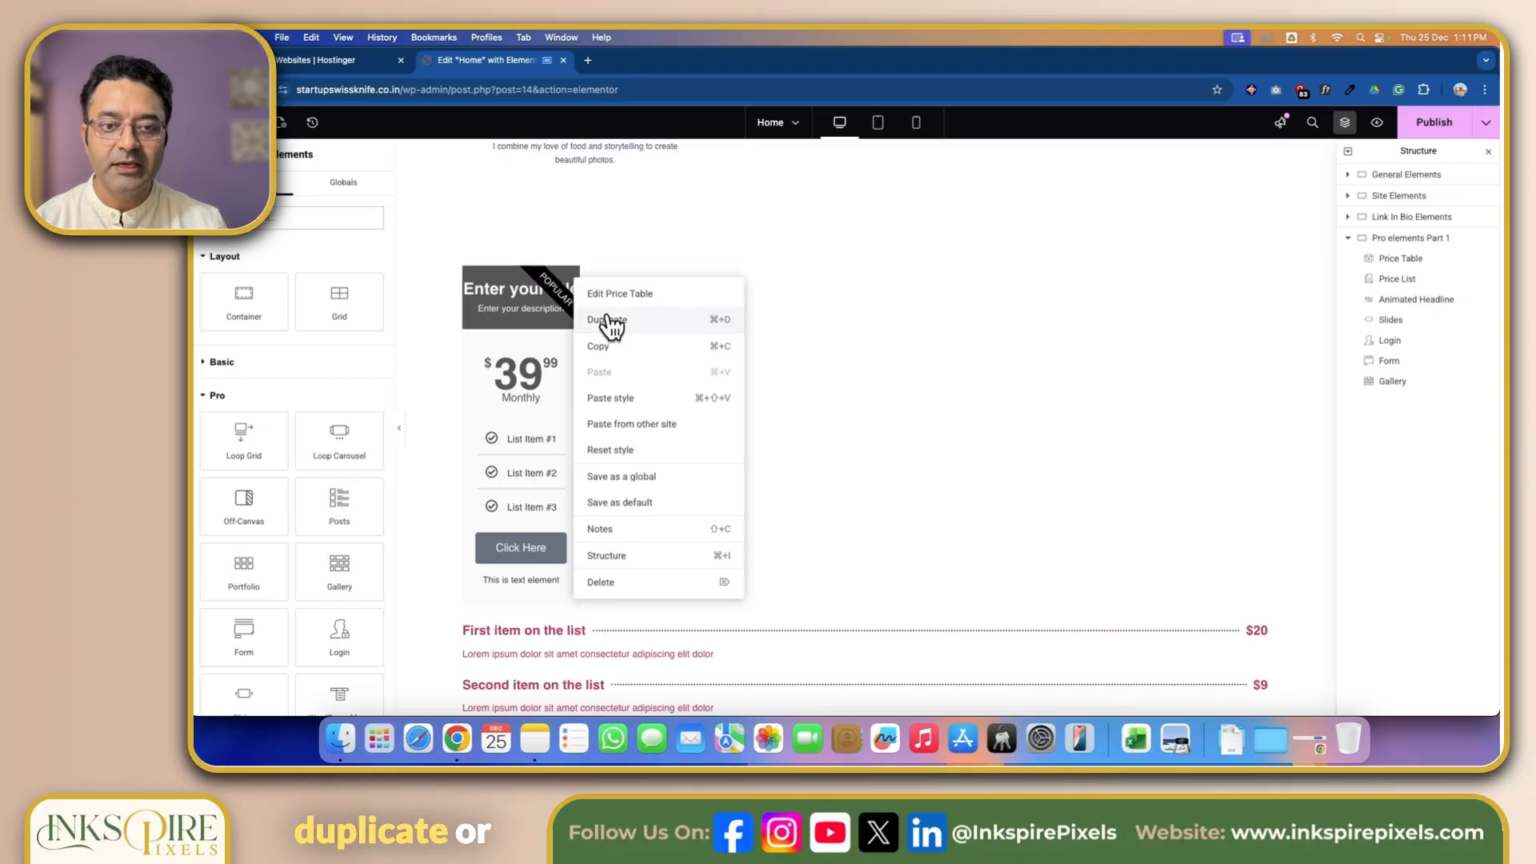
{"action": "key", "text": "Escape"}
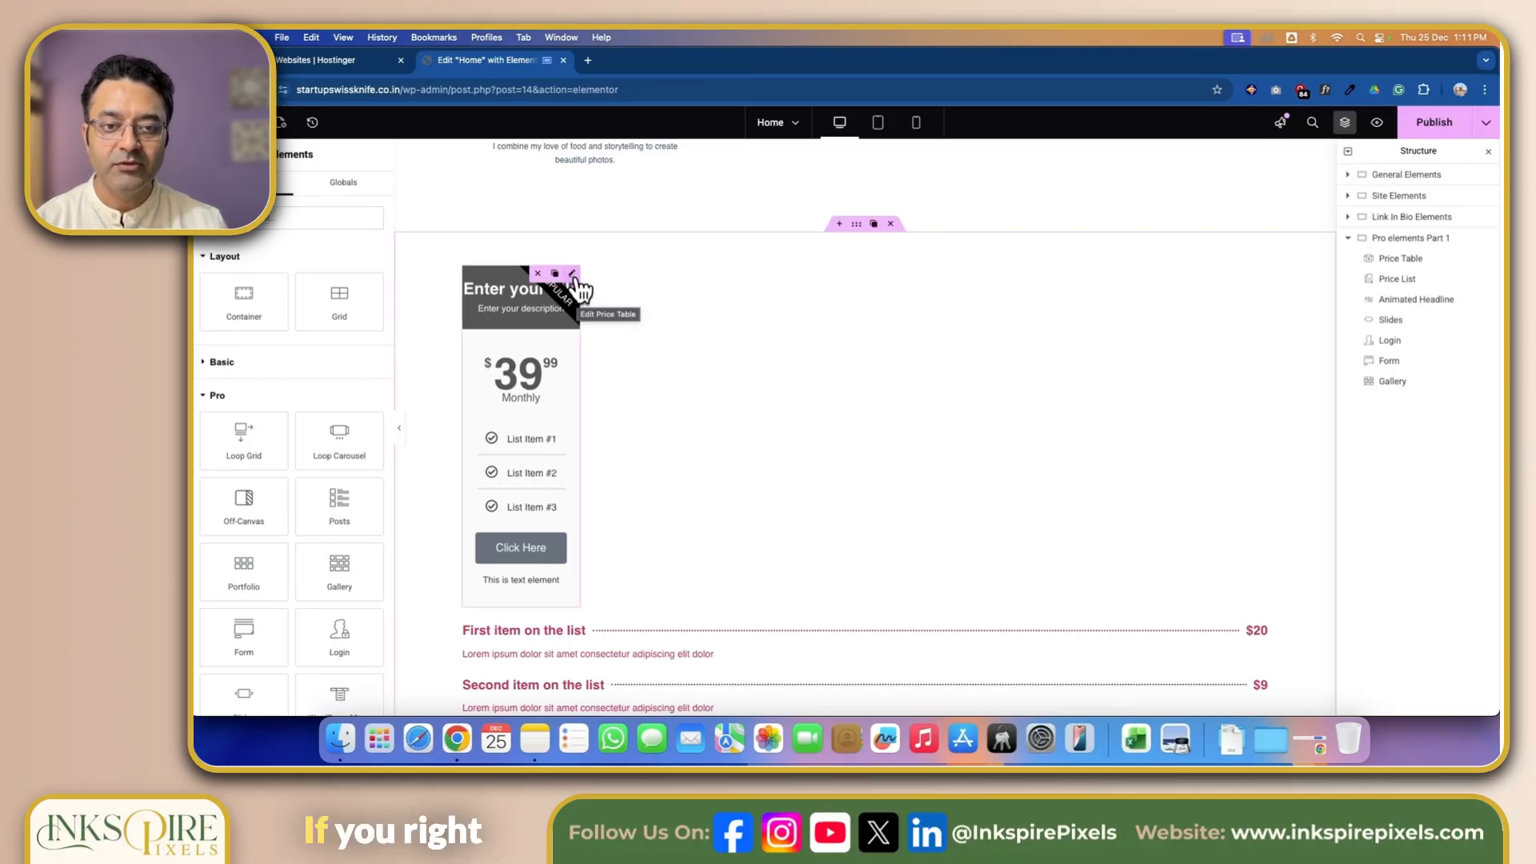
{"action": "right_click", "coordinate": [574, 275]}
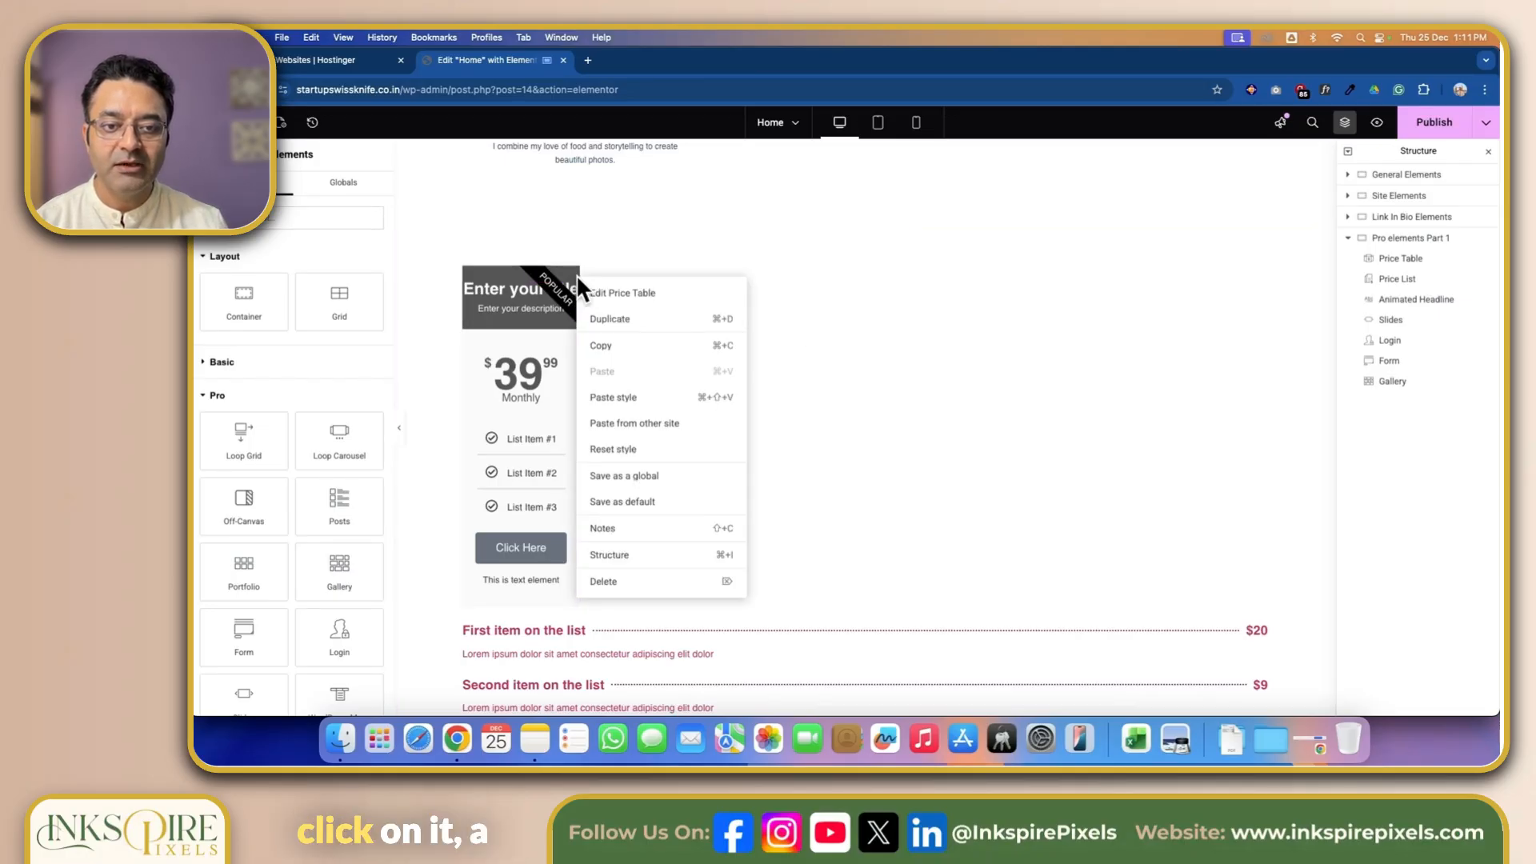
{"action": "left_click", "coordinate": [645, 318]}
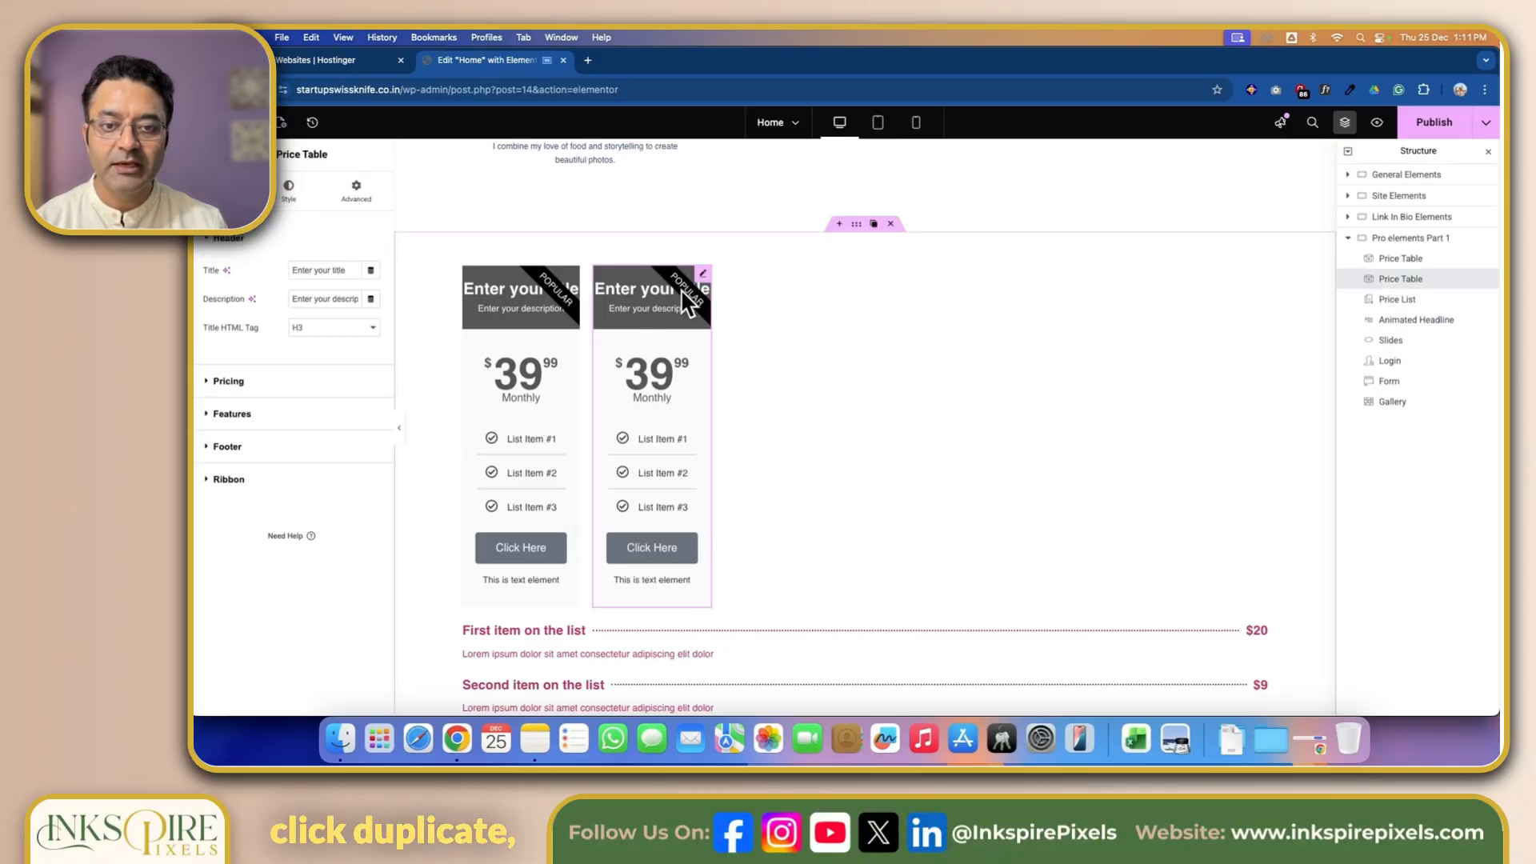
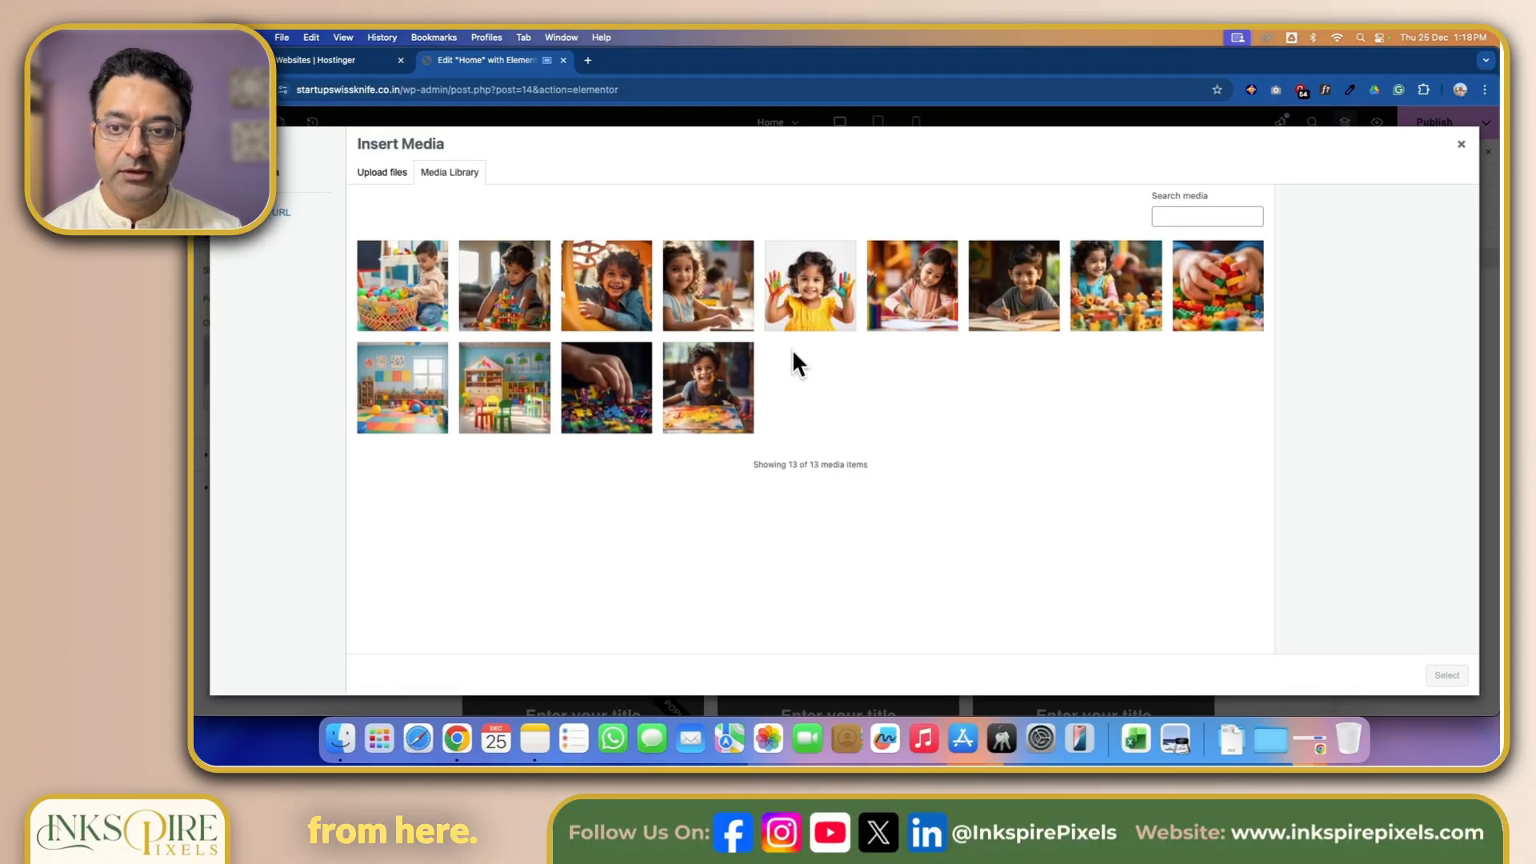
Use the photo of the child at the paint-covered table as the call to action's image and set its custom width to 45%.
{"action": "left_click", "coordinate": [700, 386]}
{"action": "left_click", "coordinate": [1447, 676]}
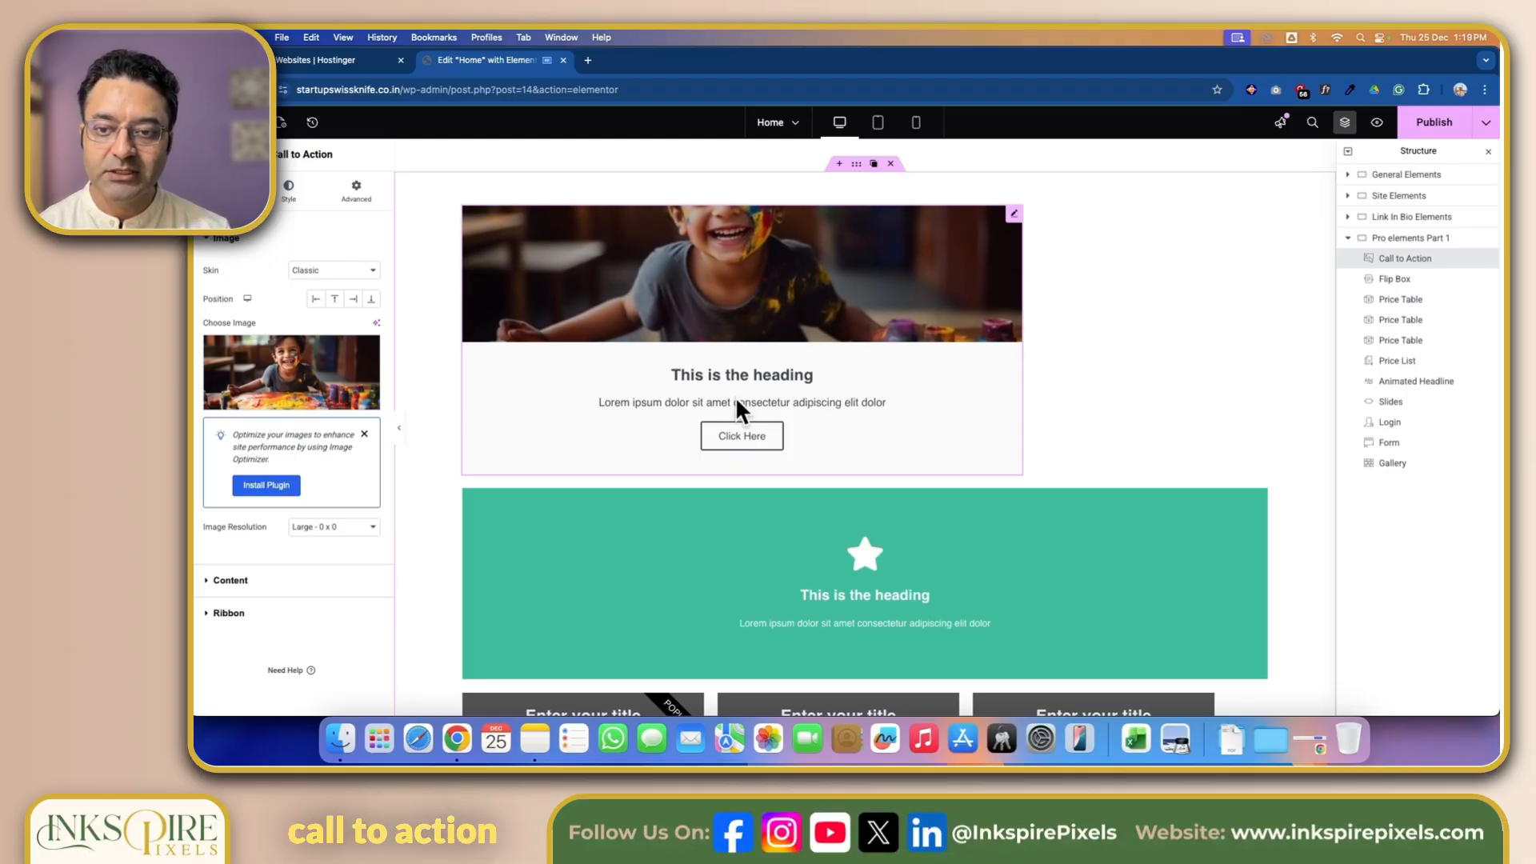
{"action": "left_click", "coordinate": [358, 196]}
{"action": "left_click", "coordinate": [352, 376]}
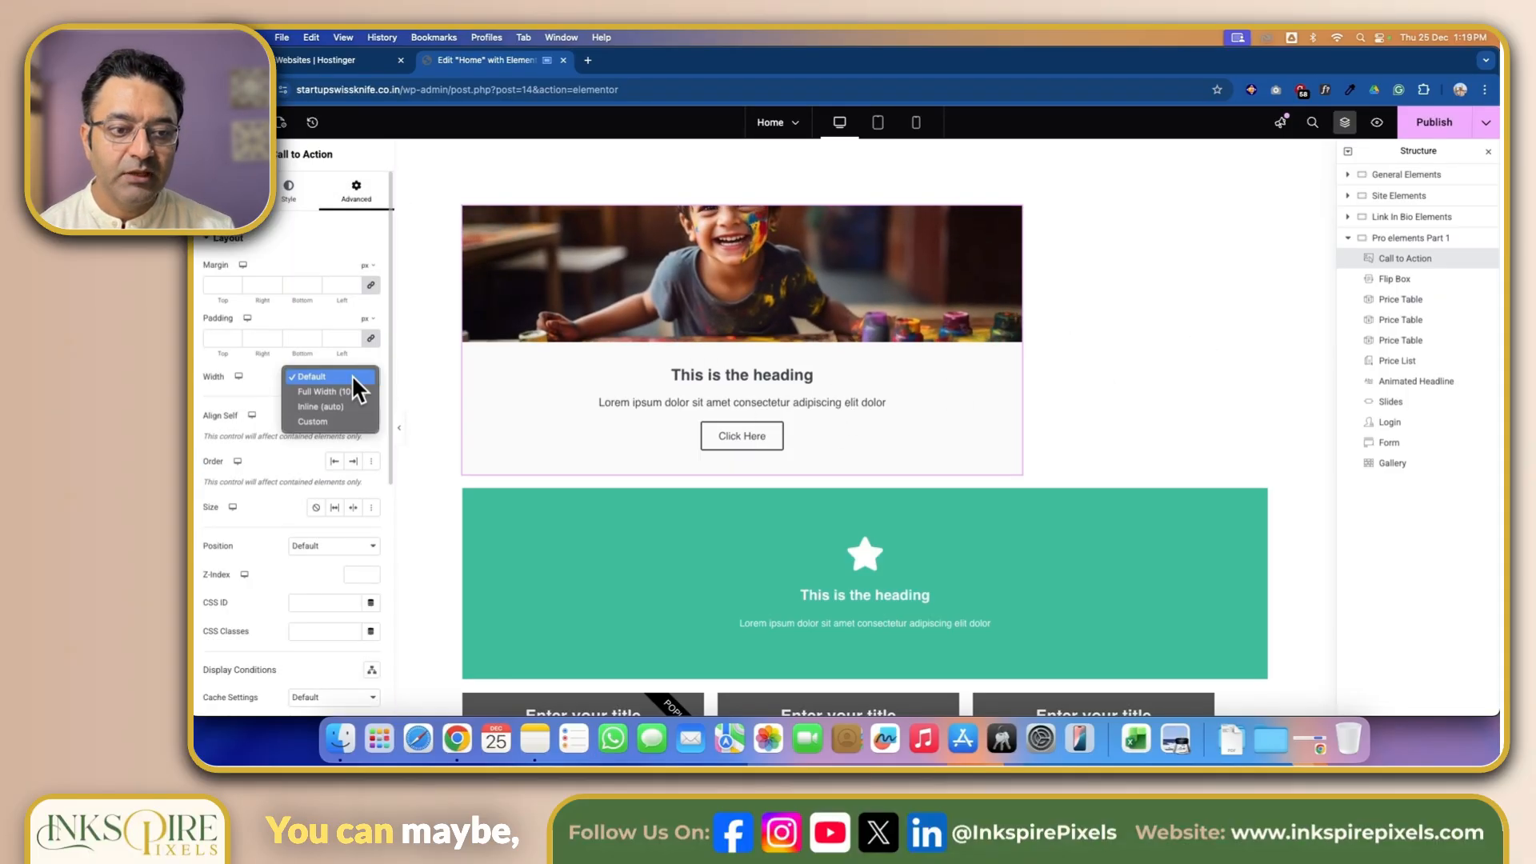
{"action": "left_click", "coordinate": [338, 417]}
{"action": "left_click", "coordinate": [354, 419]}
{"action": "type", "text": "45"}
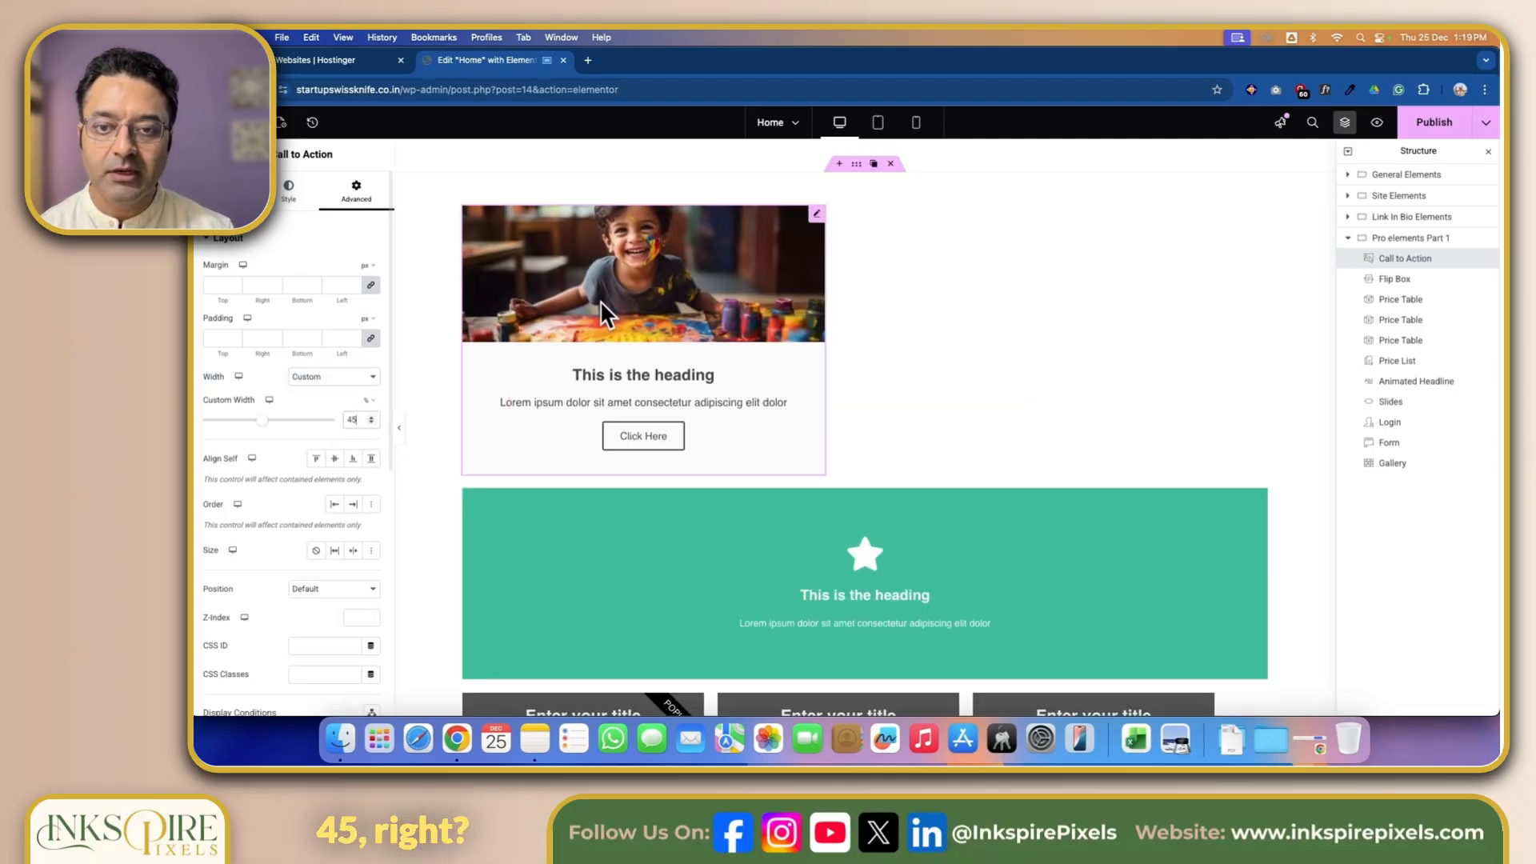
Duplicate the call to action and change the copy's image to Photo-2.webp, the girl drawing with coloured pencils.
{"action": "right_click", "coordinate": [816, 215]}
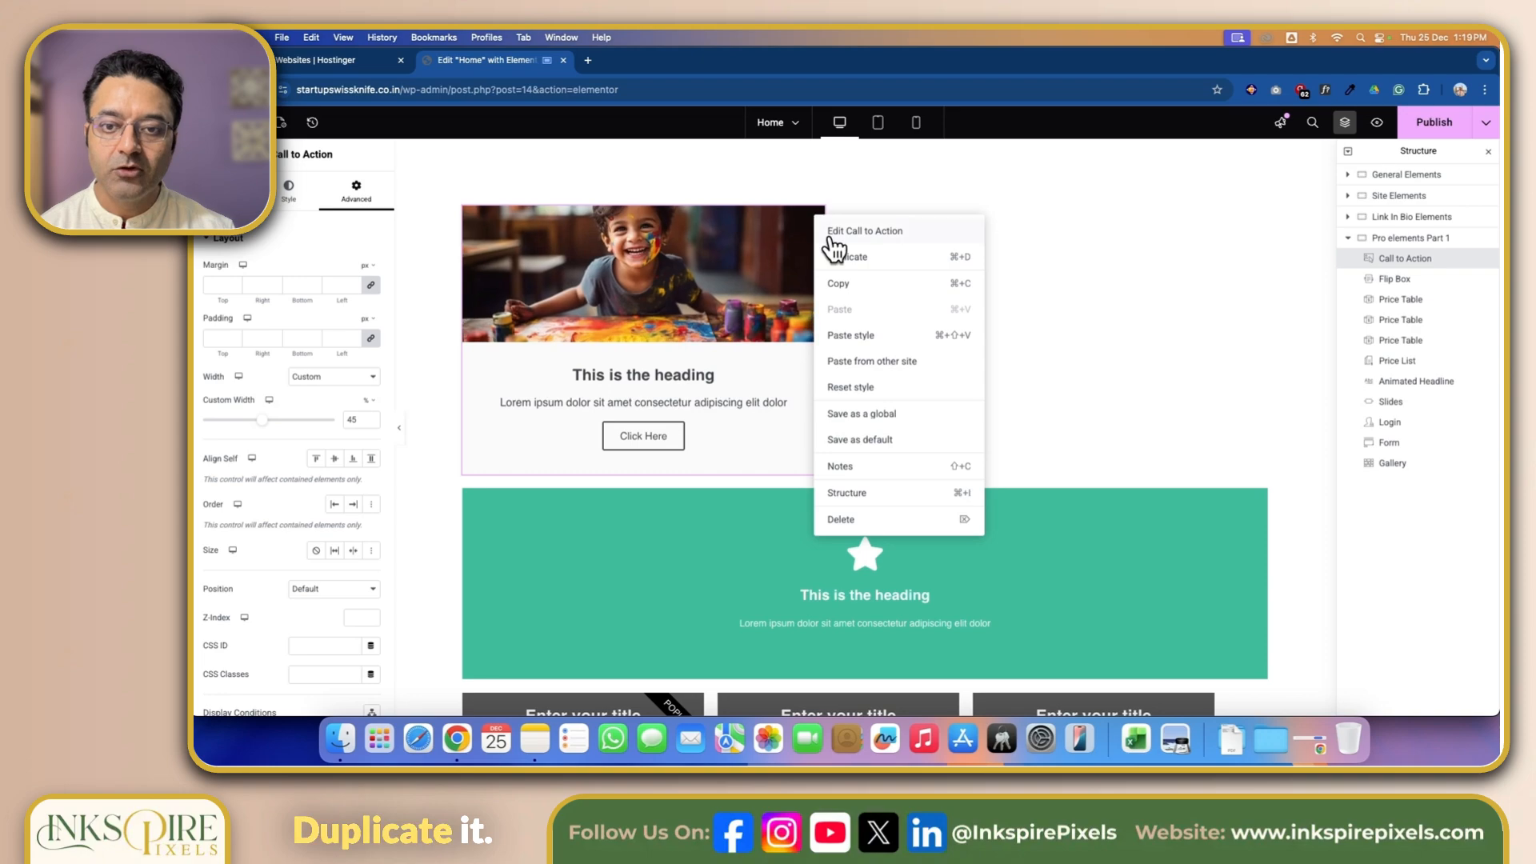
{"action": "left_click", "coordinate": [848, 258]}
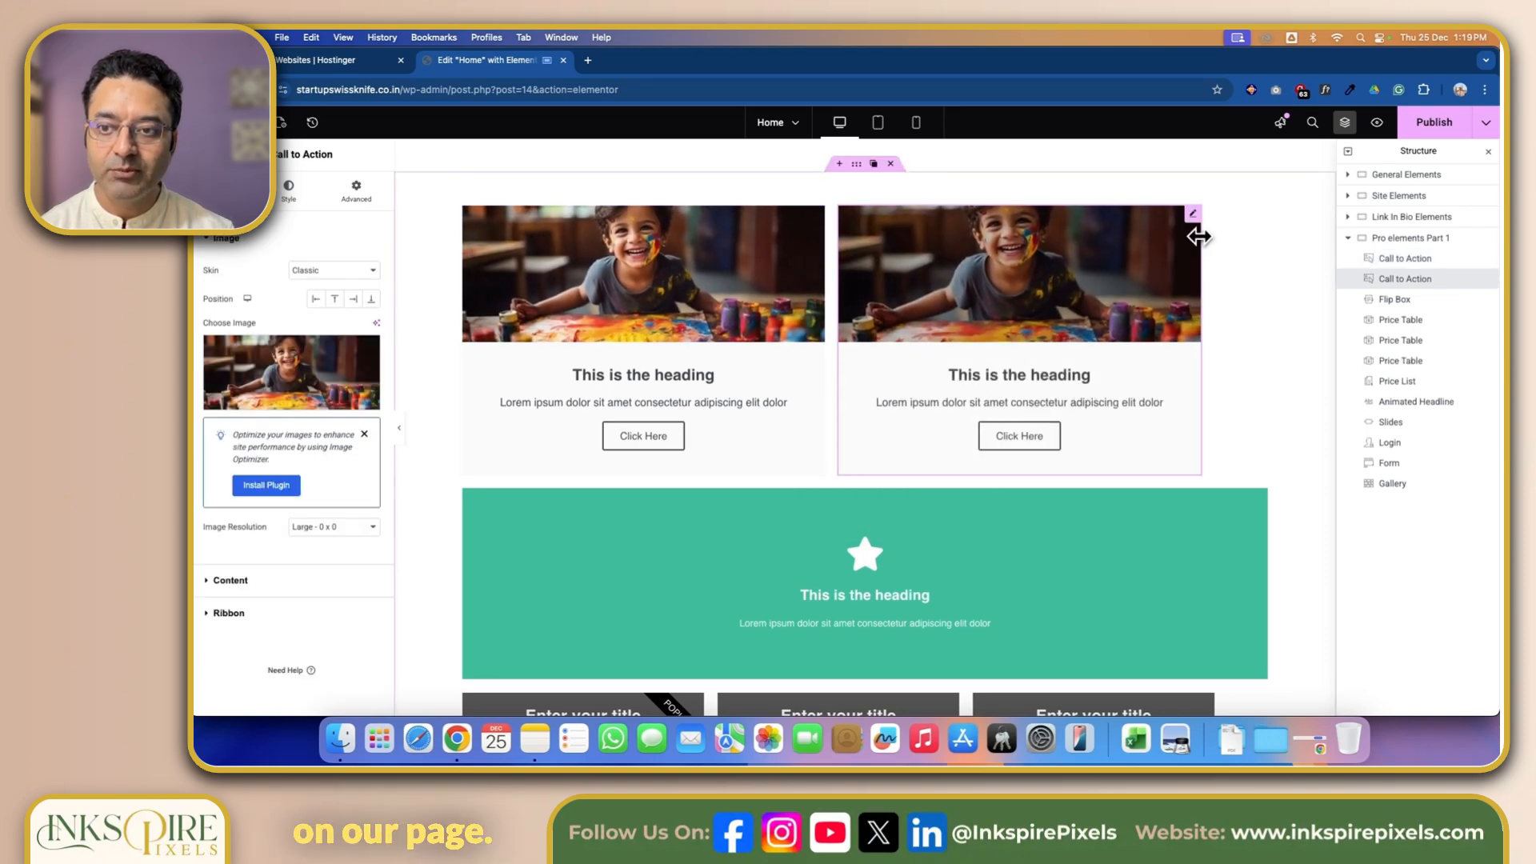
{"action": "left_click", "coordinate": [278, 407]}
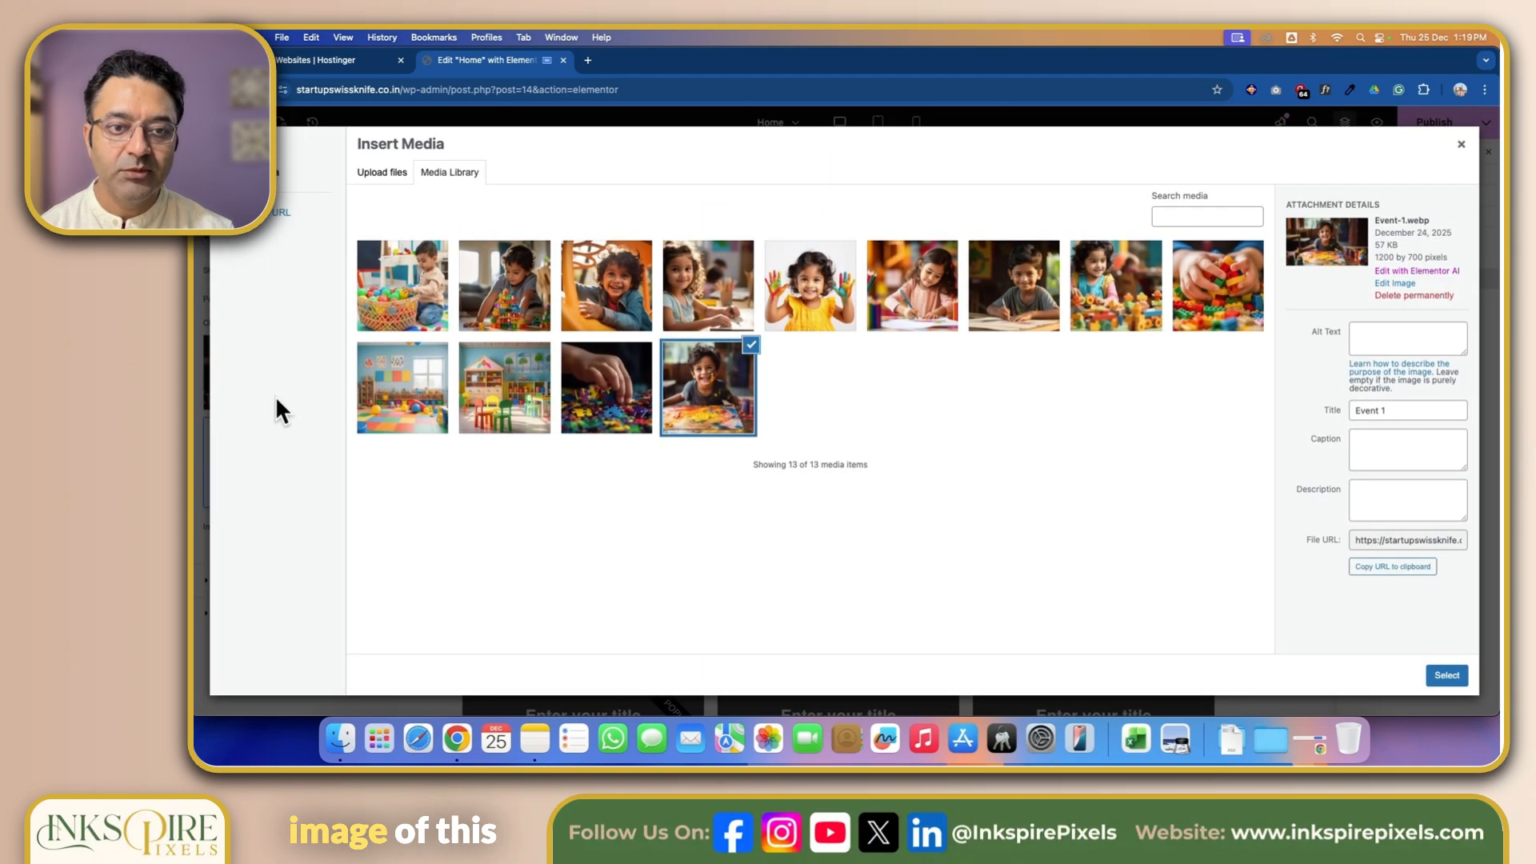
{"action": "left_click", "coordinate": [942, 305]}
{"action": "left_click", "coordinate": [1448, 676]}
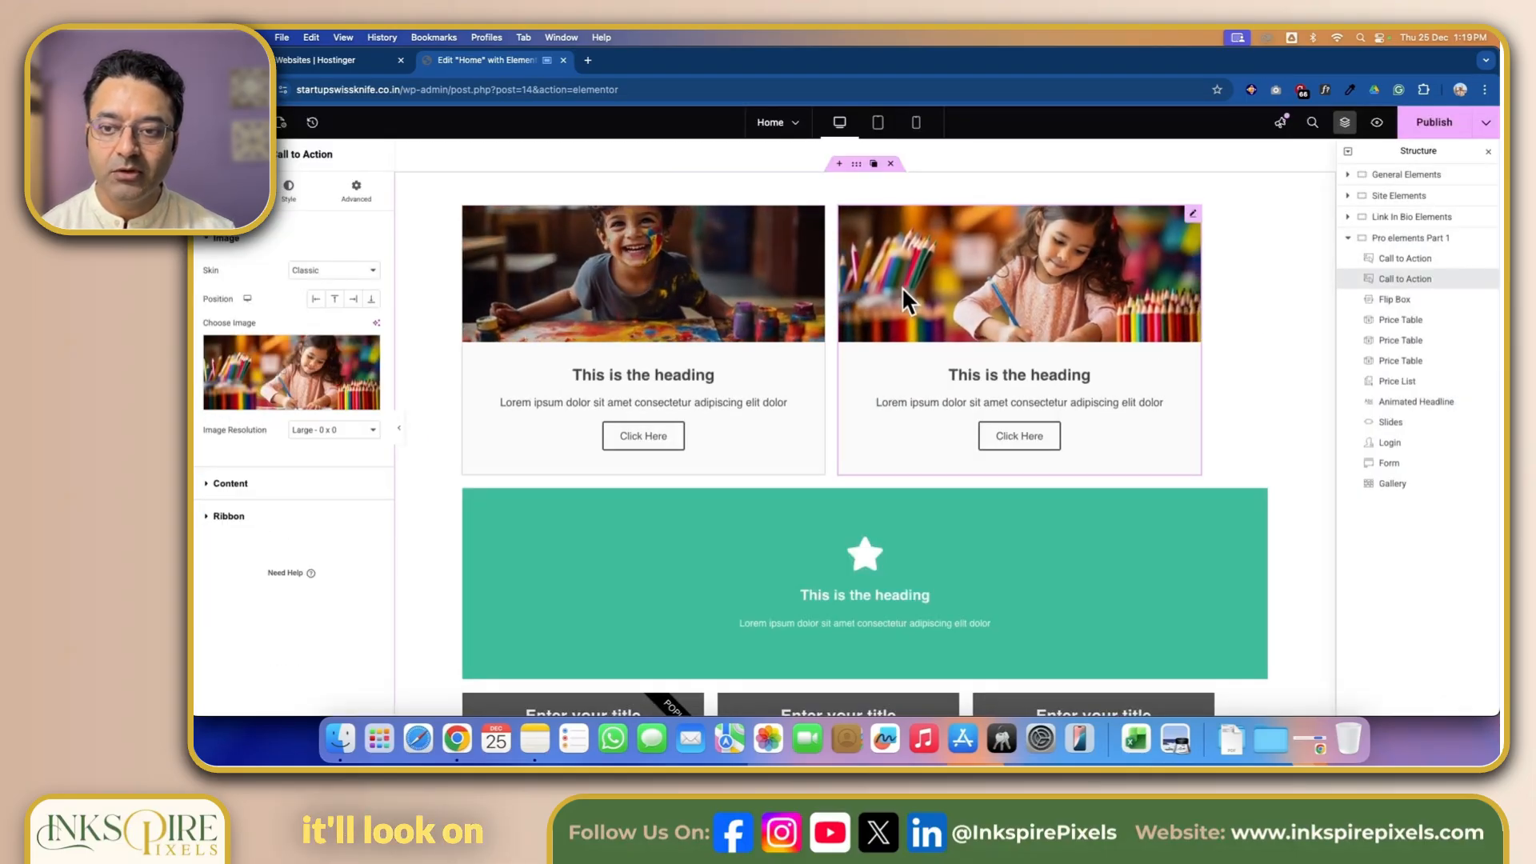
Duplicate the second call to action and set the boxes' custom width to 30% so all three fit in one row.
{"action": "right_click", "coordinate": [1192, 211]}
{"action": "left_click", "coordinate": [1224, 251]}
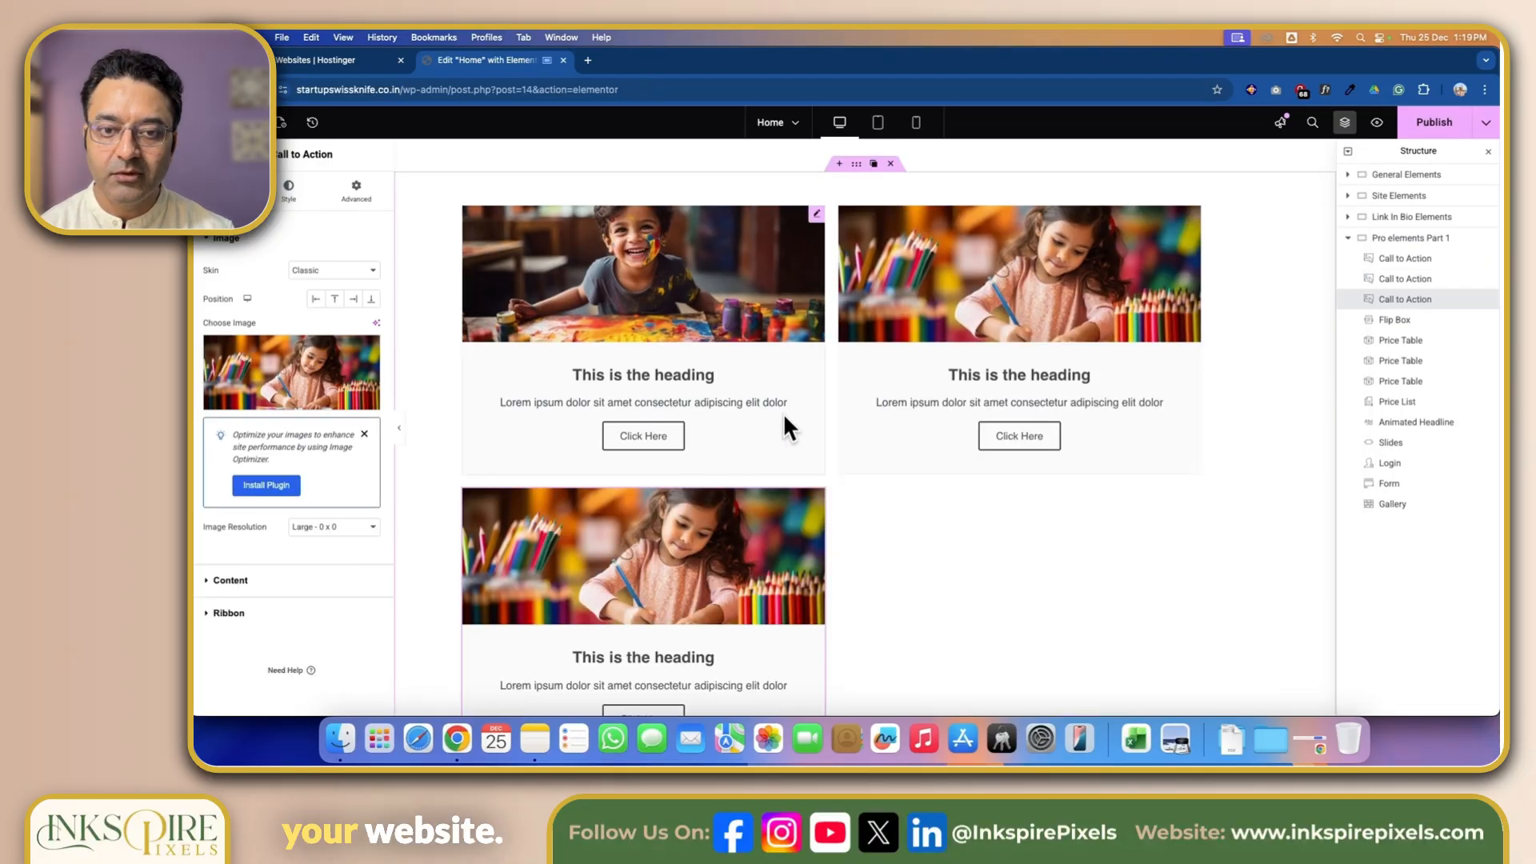
{"action": "left_click", "coordinate": [817, 213]}
{"action": "left_click", "coordinate": [356, 192]}
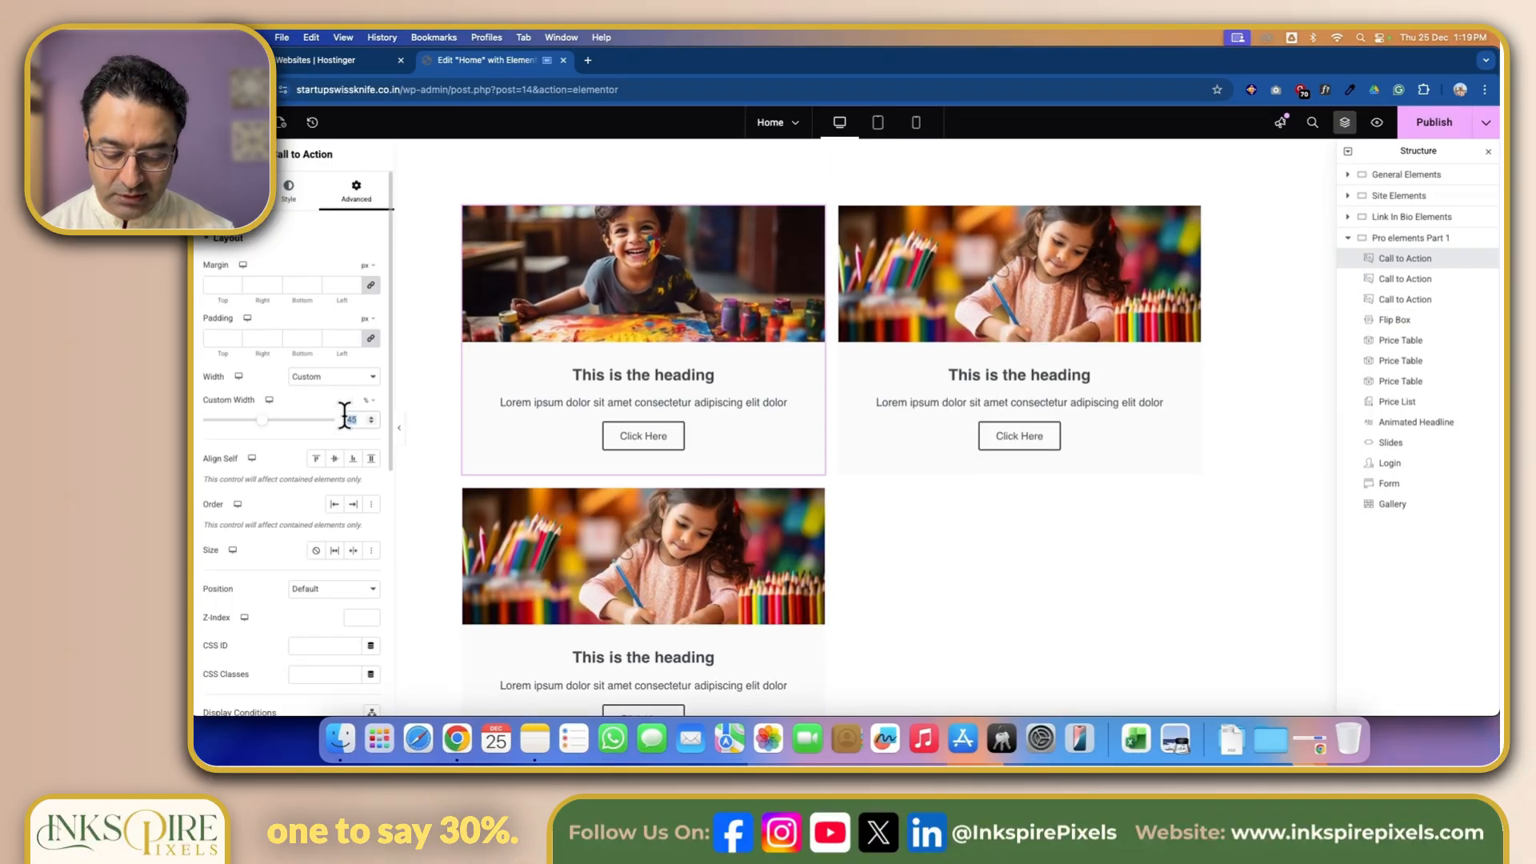
{"action": "type", "text": "30"}
{"action": "left_click", "coordinate": [1065, 215]}
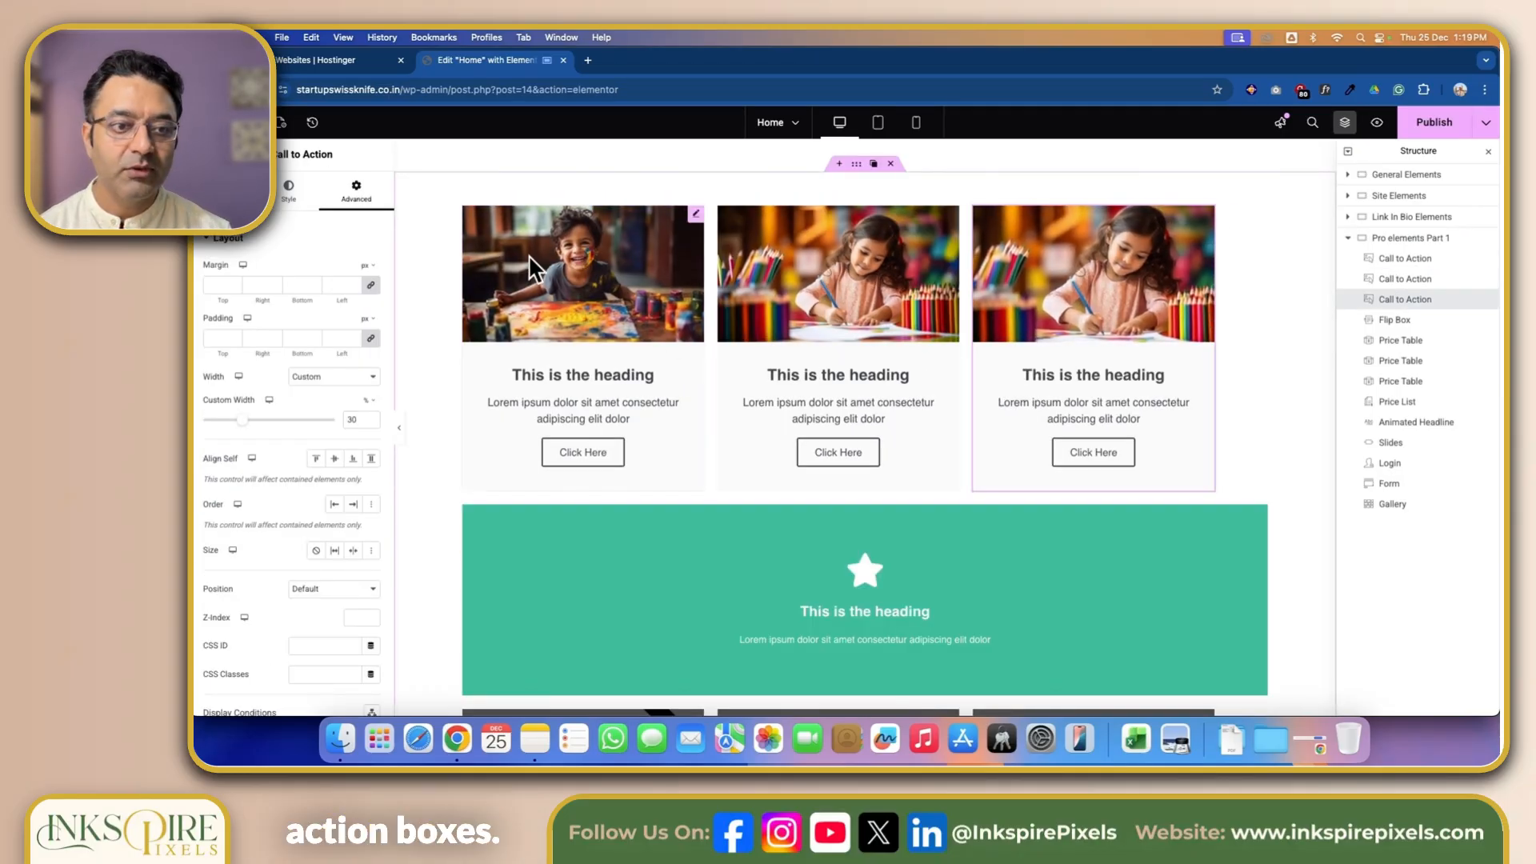
Replace the third call to action's image with Program-Kindergarten.webp.
{"action": "left_click", "coordinate": [223, 192]}
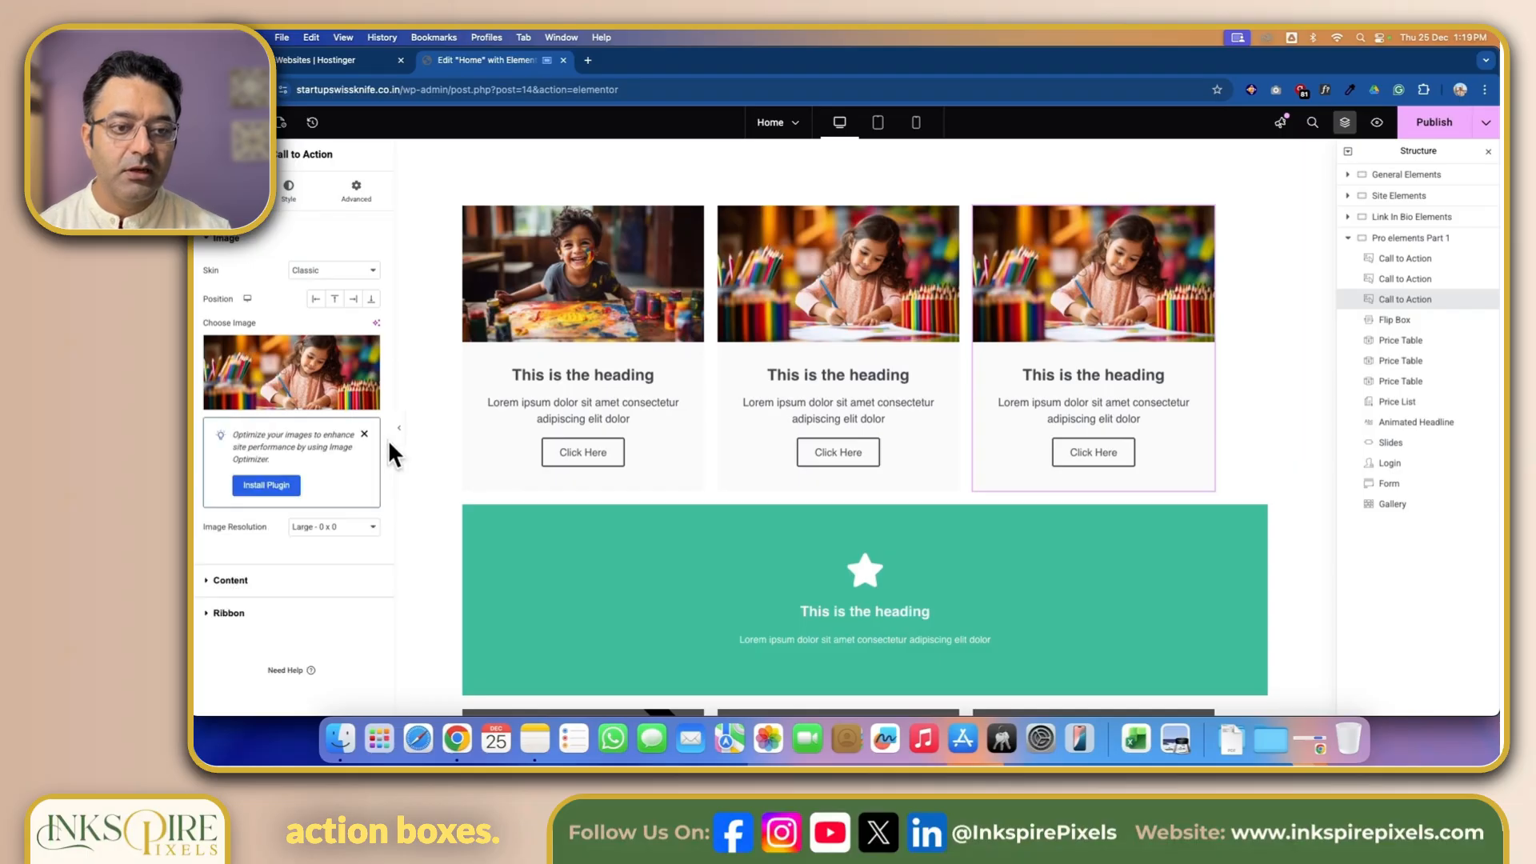
{"action": "left_click", "coordinate": [281, 405]}
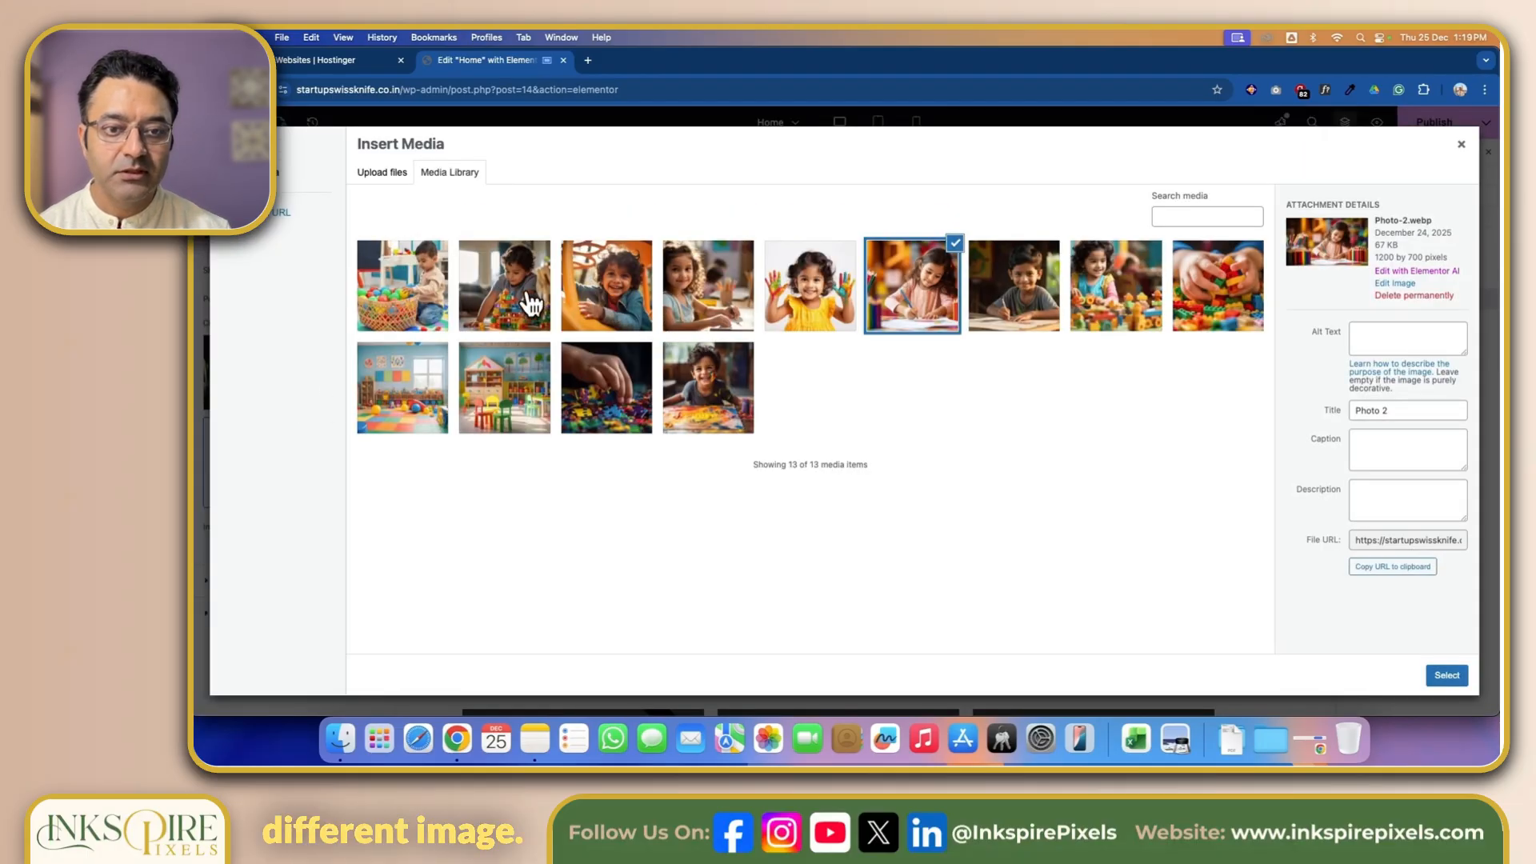
{"action": "left_click", "coordinate": [606, 314]}
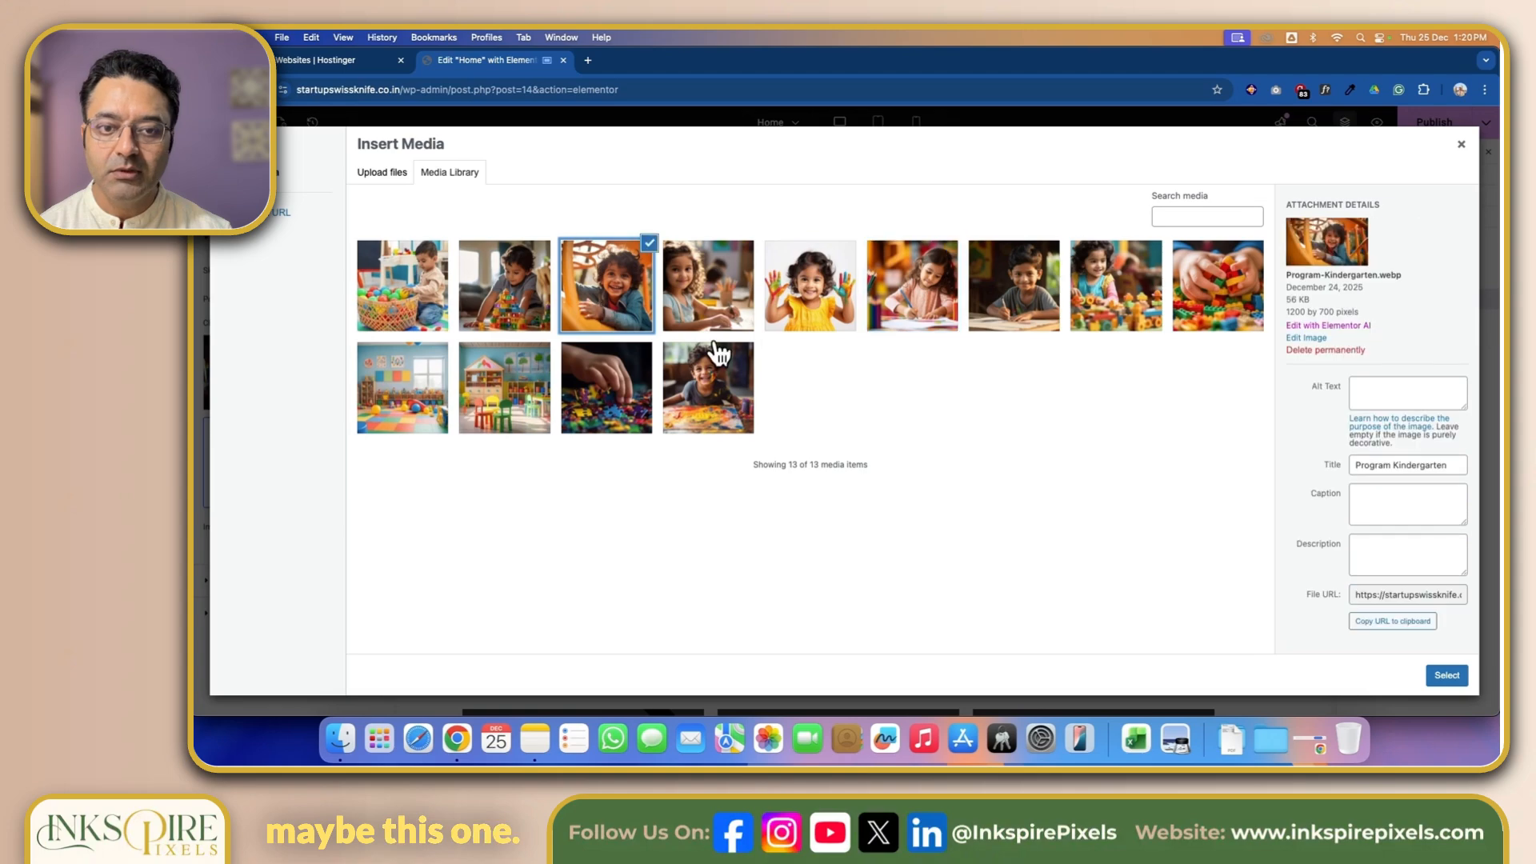
{"action": "left_click", "coordinate": [1447, 676]}
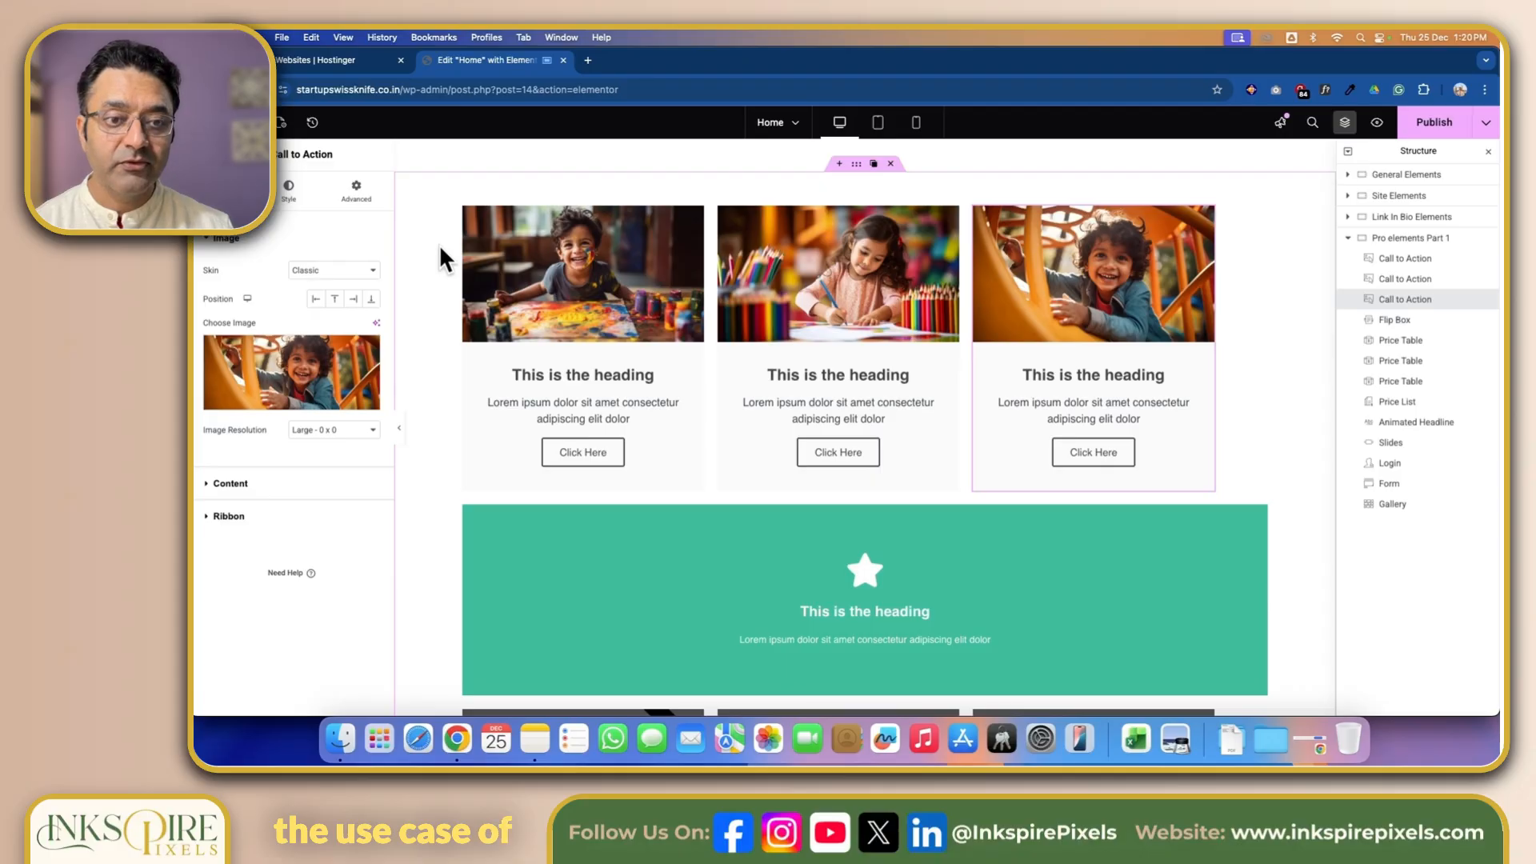
Look over the first call to action's advanced settings and try its image in the left, above and below positions.
{"action": "left_click", "coordinate": [697, 216]}
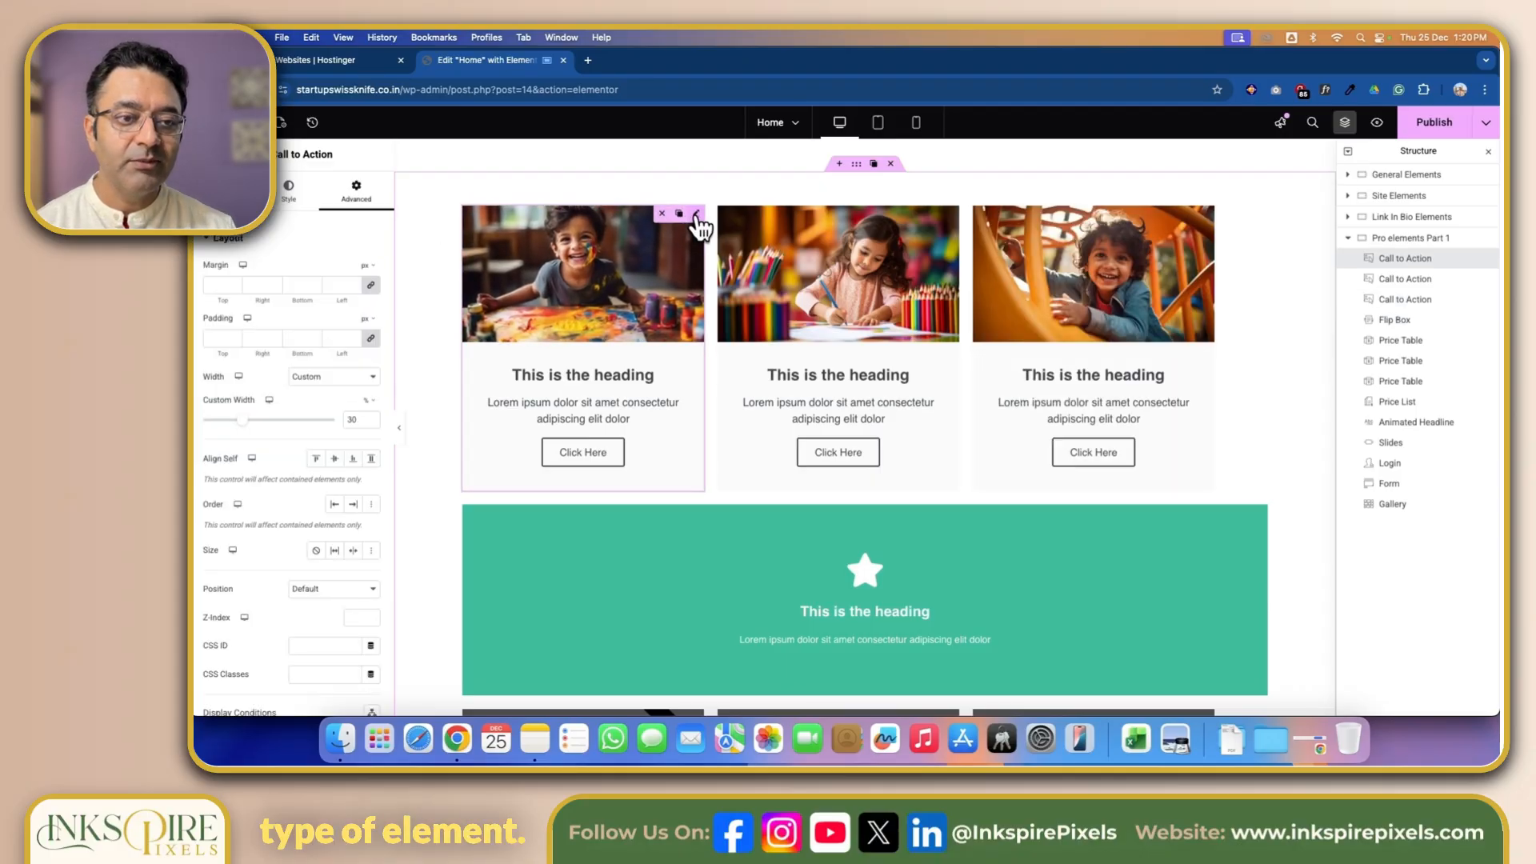
{"action": "scroll", "coordinate": [284, 361], "scroll_direction": "down", "scroll_amount": 5}
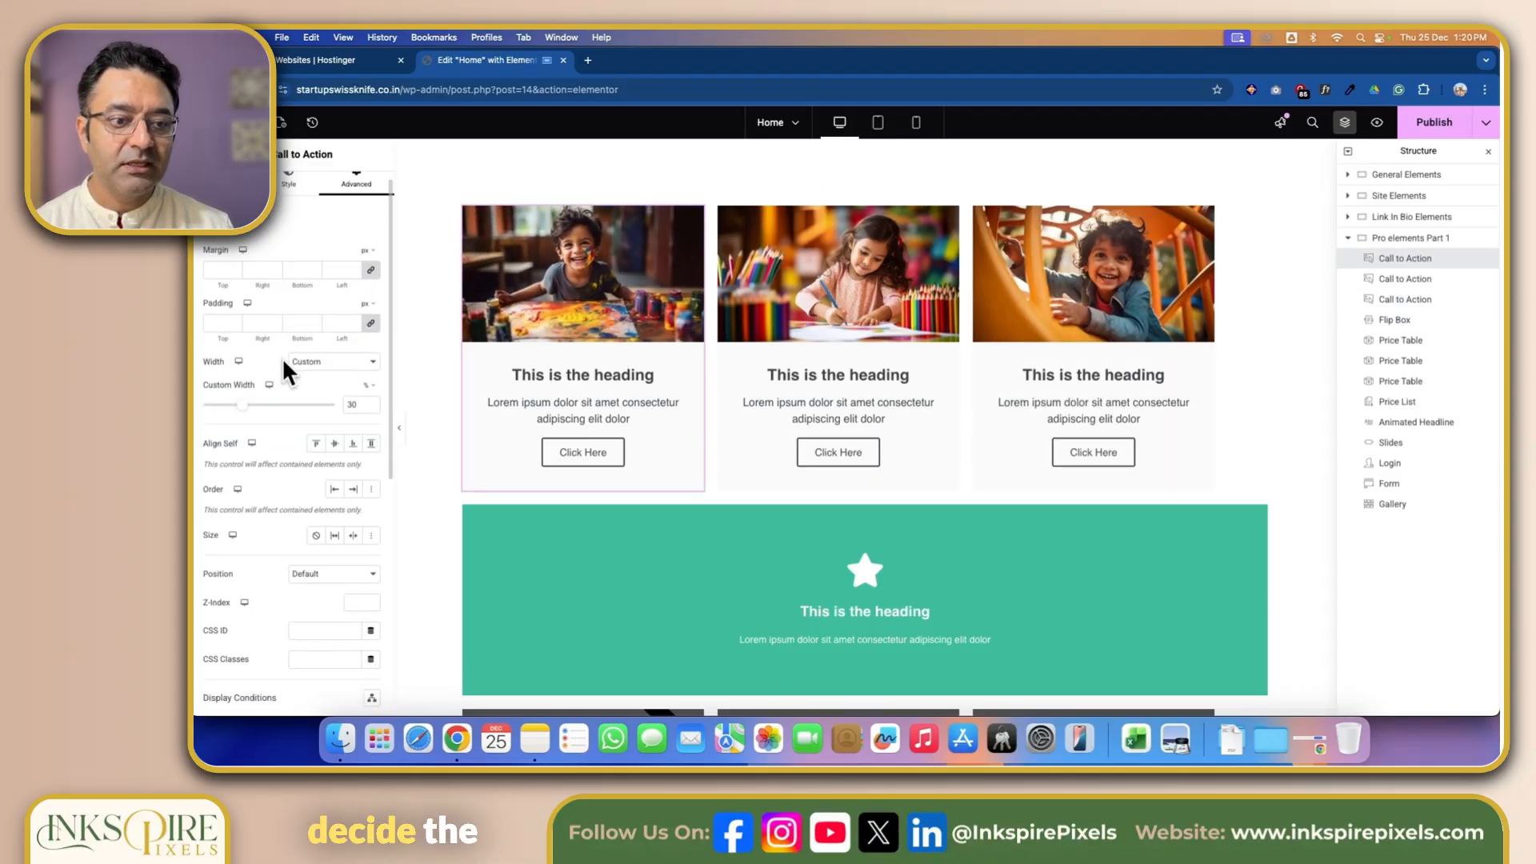
{"action": "scroll", "coordinate": [282, 357], "scroll_direction": "down", "scroll_amount": 3}
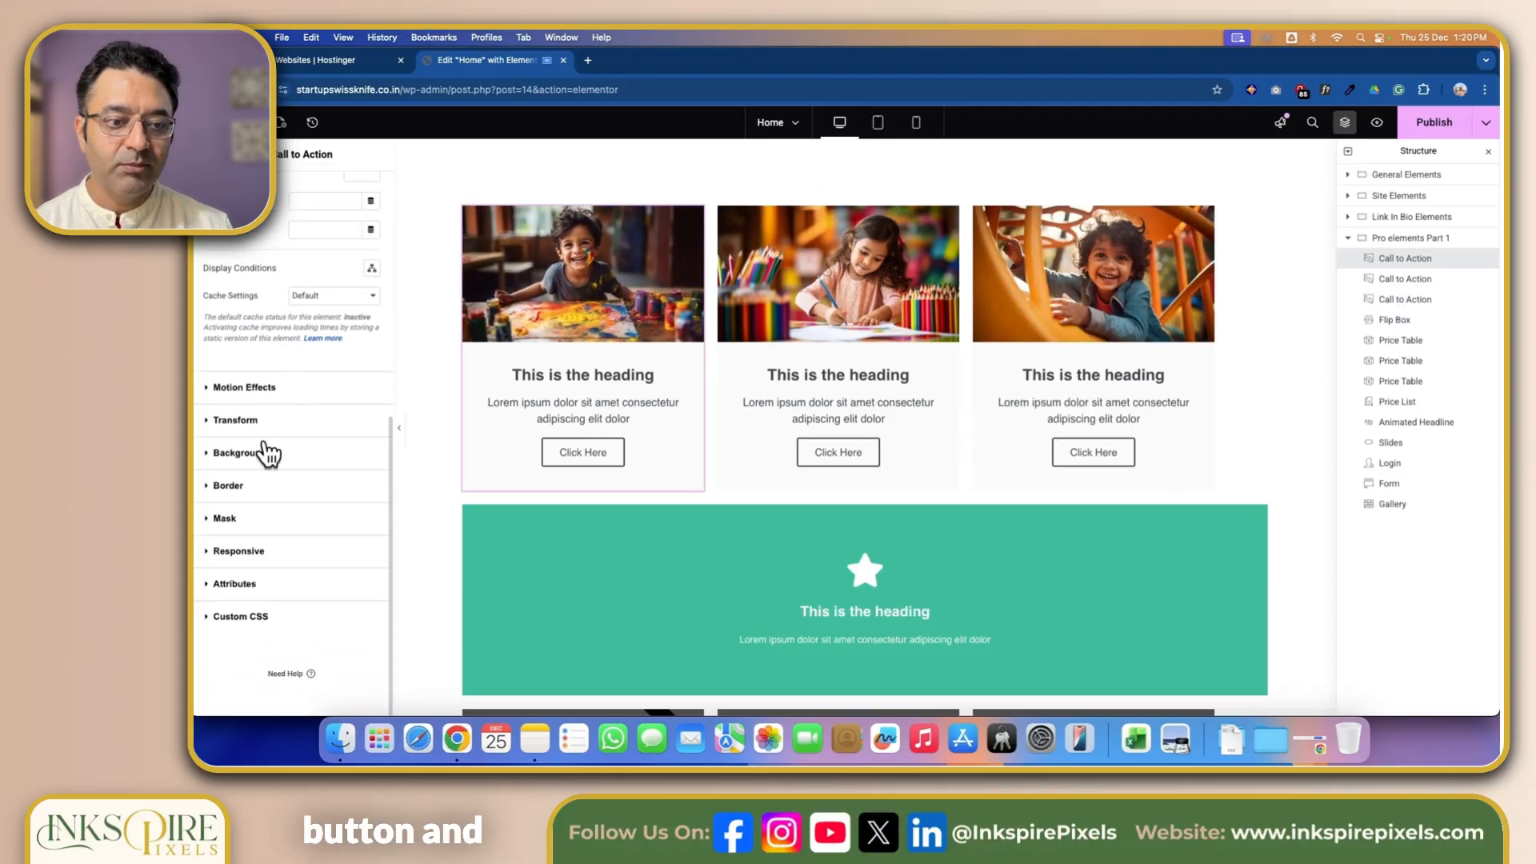
{"action": "scroll", "coordinate": [264, 455], "scroll_direction": "up", "scroll_amount": 8}
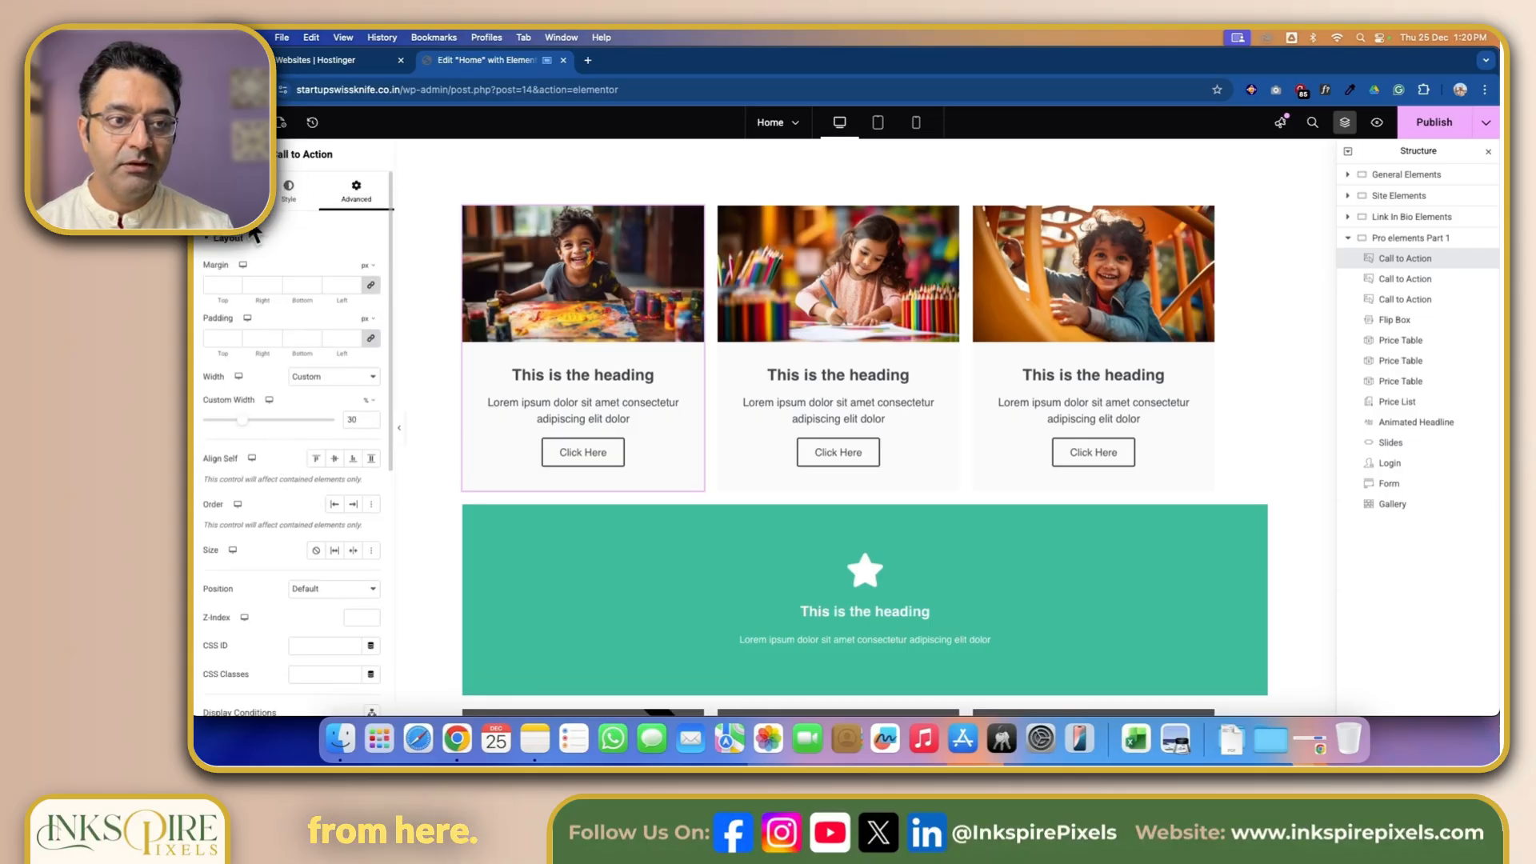
{"action": "left_click", "coordinate": [221, 192]}
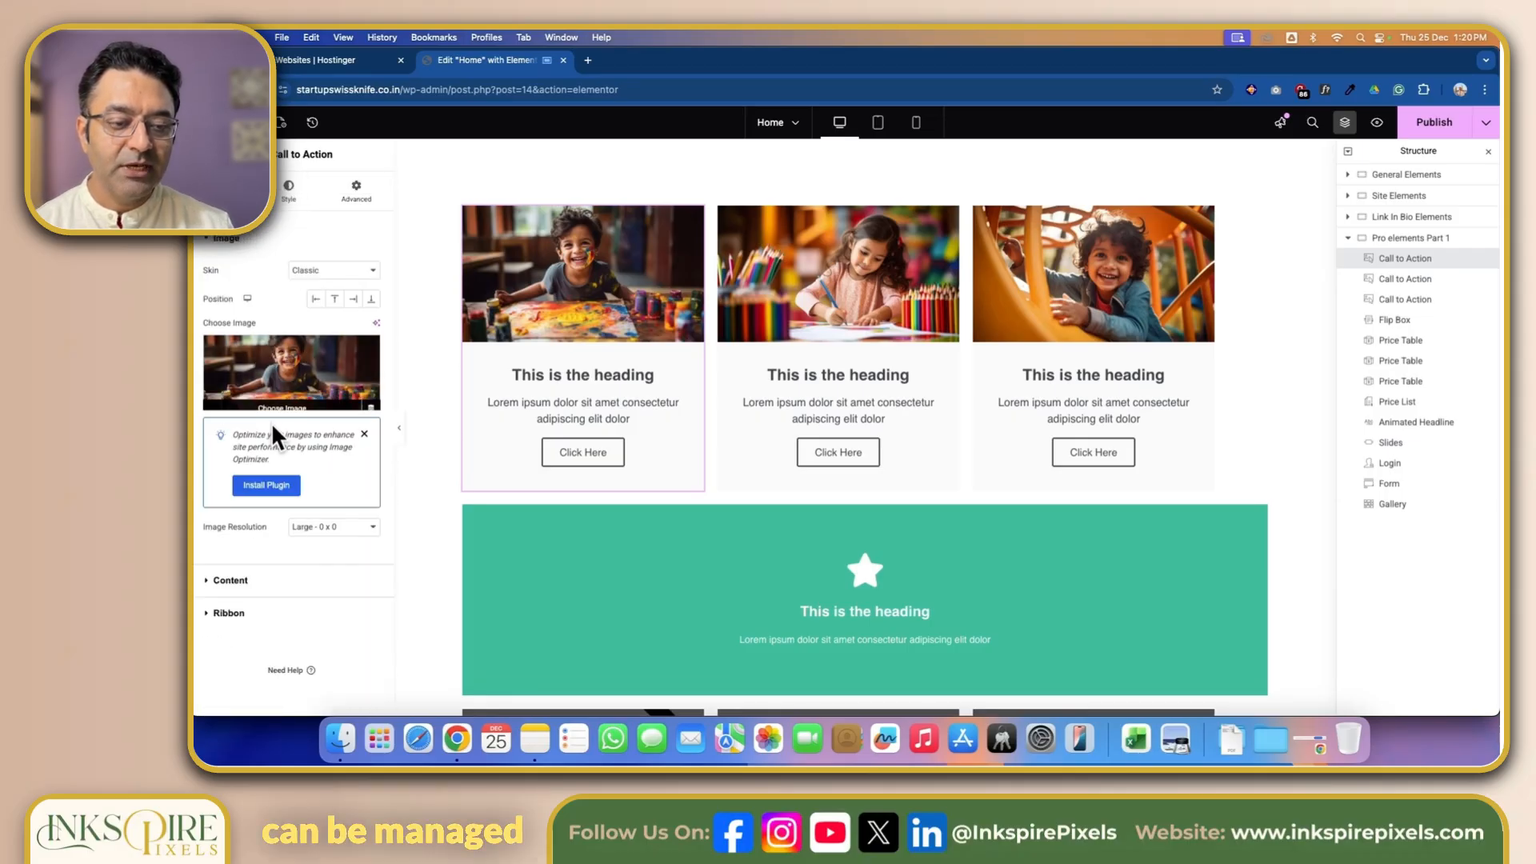
{"action": "left_click", "coordinate": [317, 300]}
{"action": "left_click", "coordinate": [335, 300]}
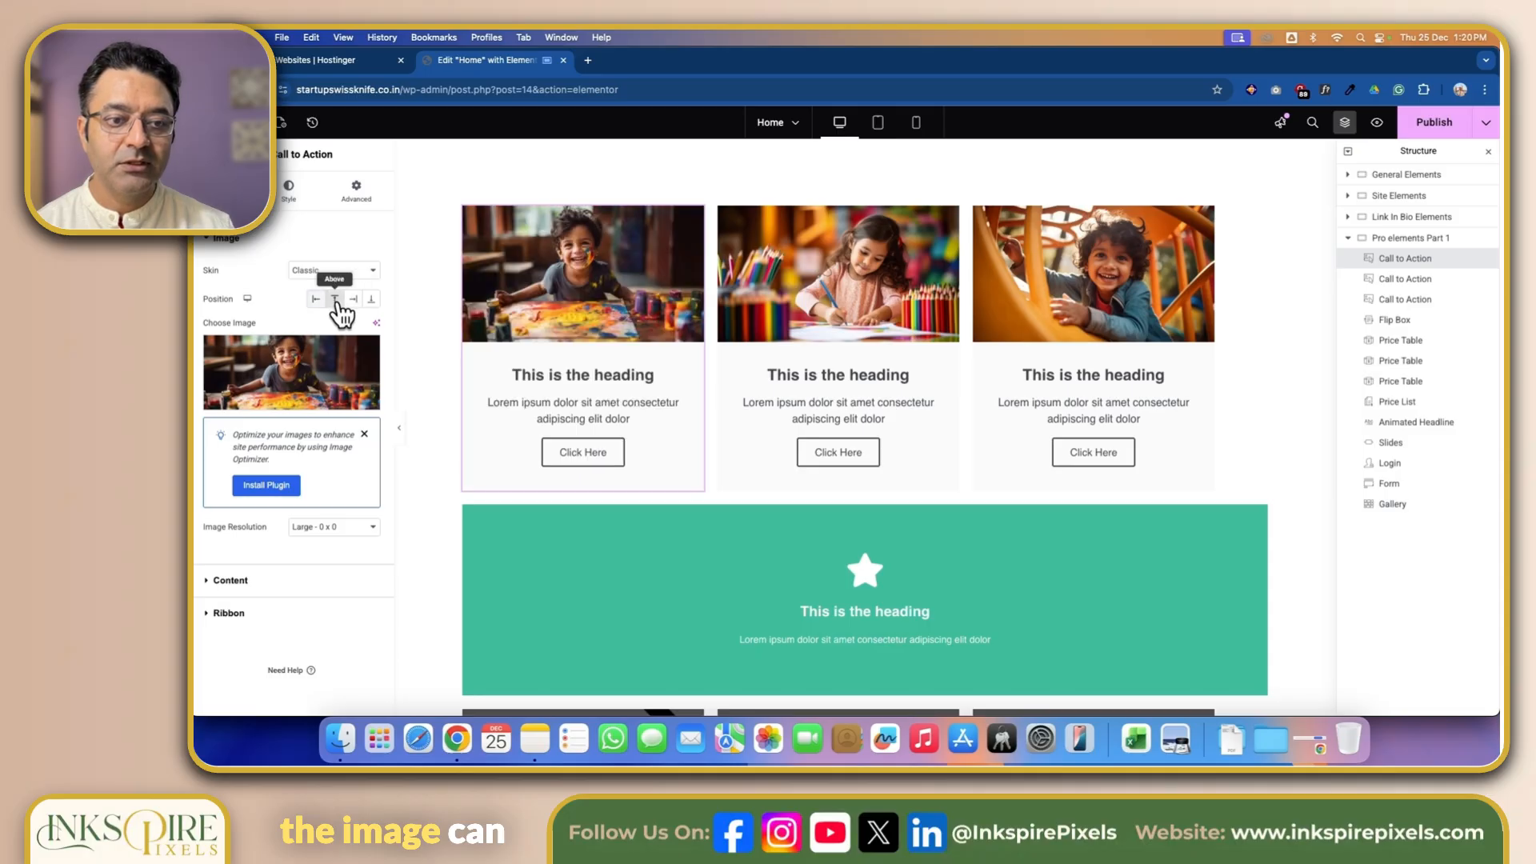
{"action": "left_click", "coordinate": [370, 300]}
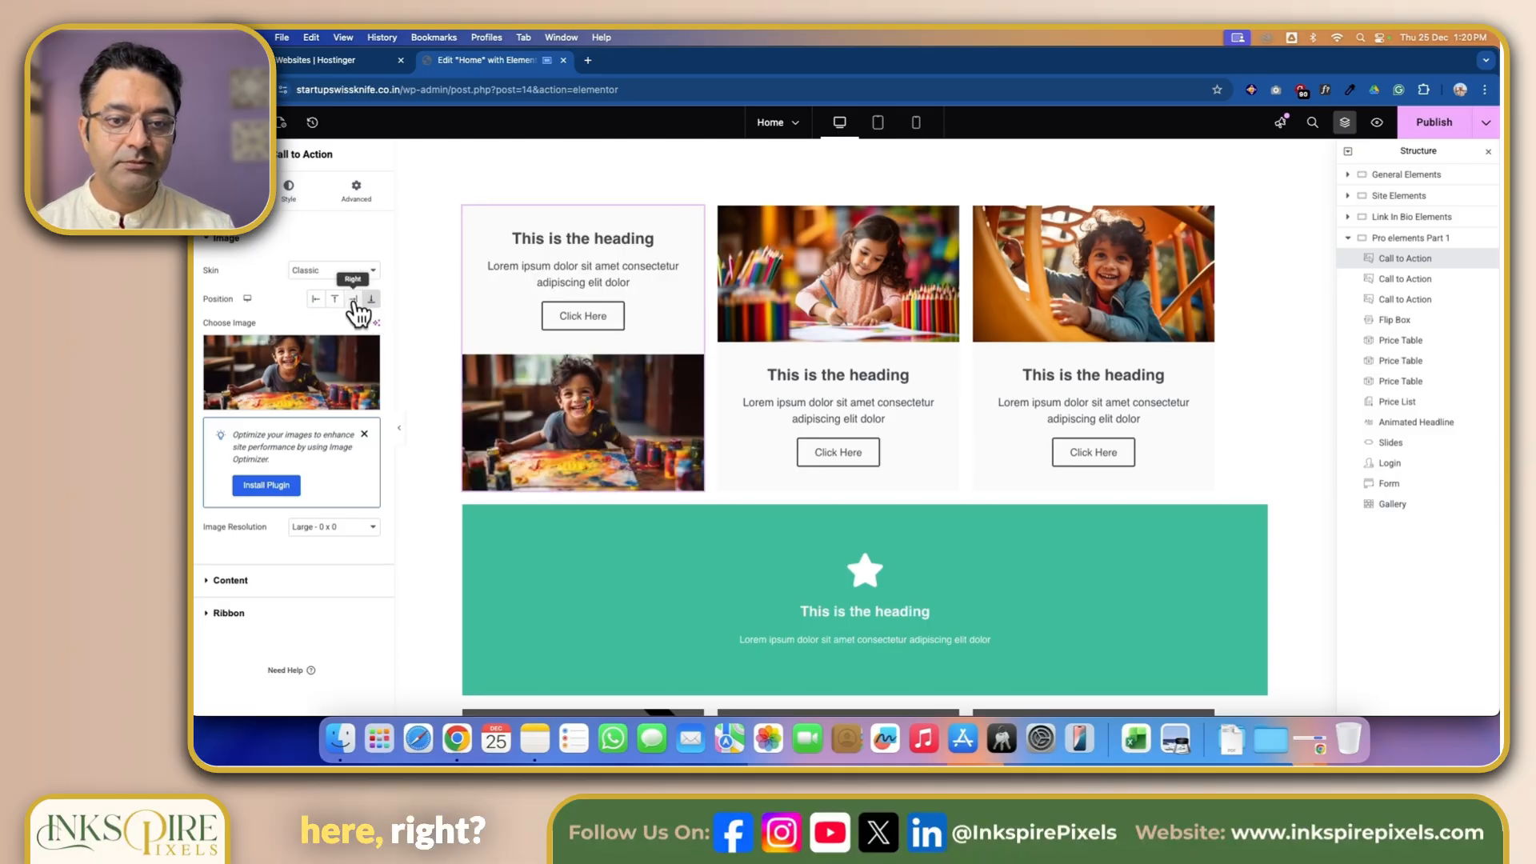
{"action": "left_click", "coordinate": [335, 300]}
Try the Cover skin on the first call to action and look over its content and ribbon settings.
{"action": "left_click", "coordinate": [346, 270]}
{"action": "left_click", "coordinate": [345, 283]}
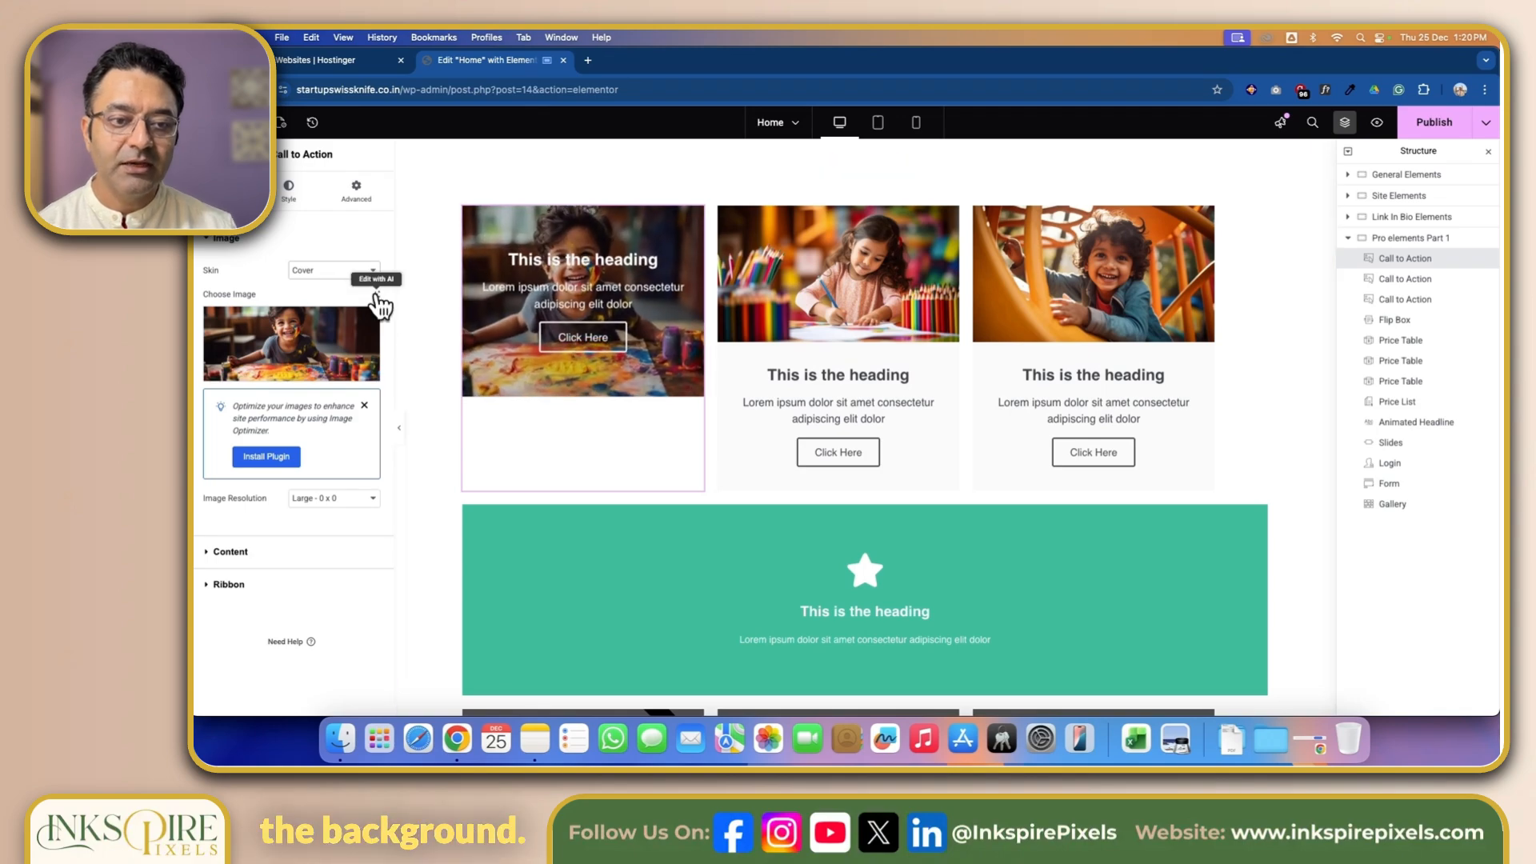
{"action": "left_click", "coordinate": [367, 273]}
{"action": "left_click", "coordinate": [366, 273]}
{"action": "left_click", "coordinate": [267, 552]}
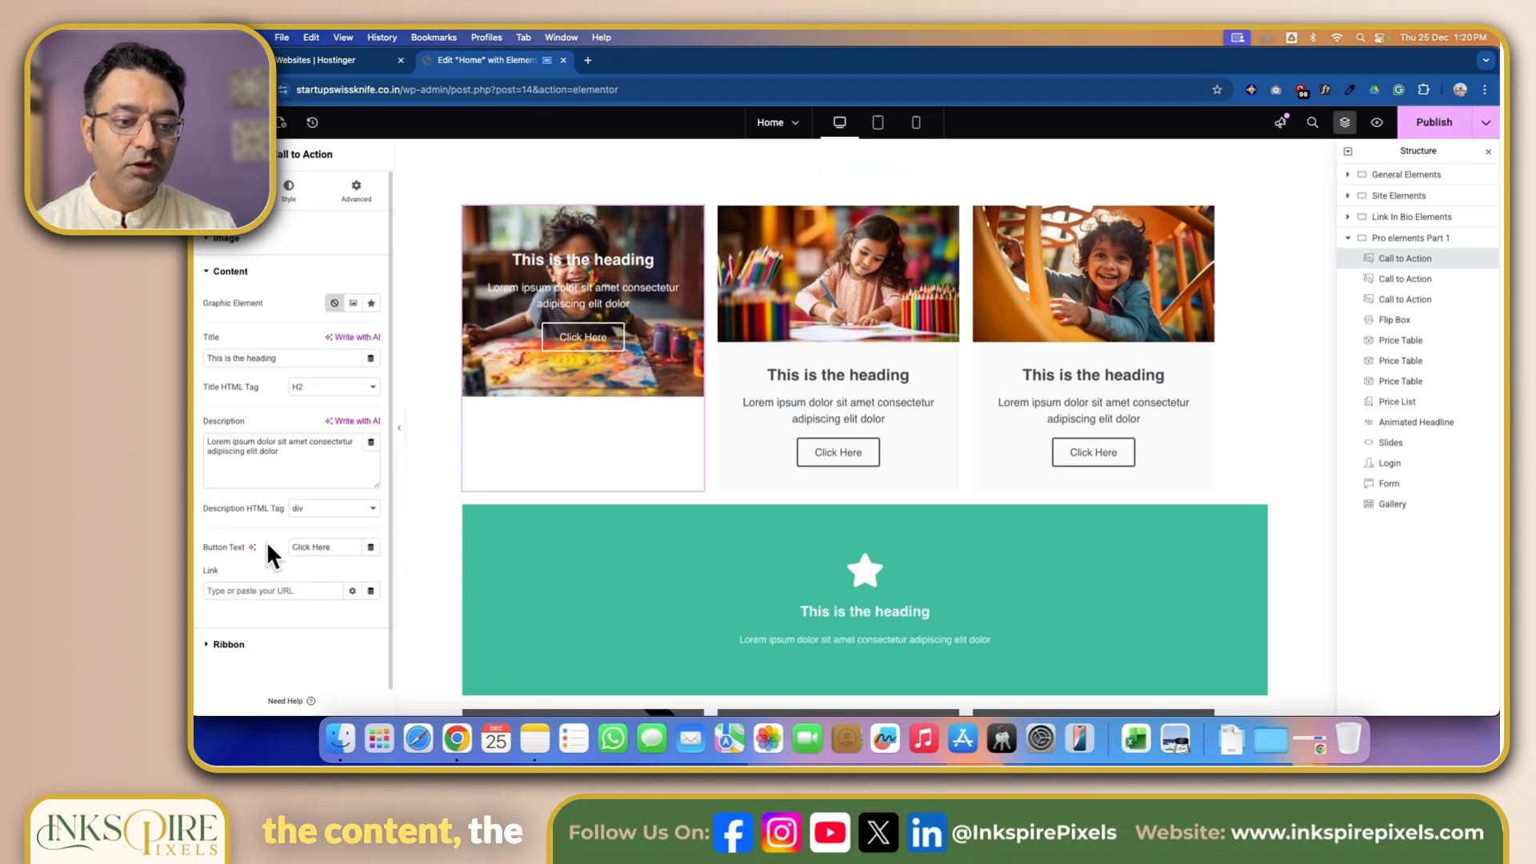
{"action": "left_click", "coordinate": [240, 645]}
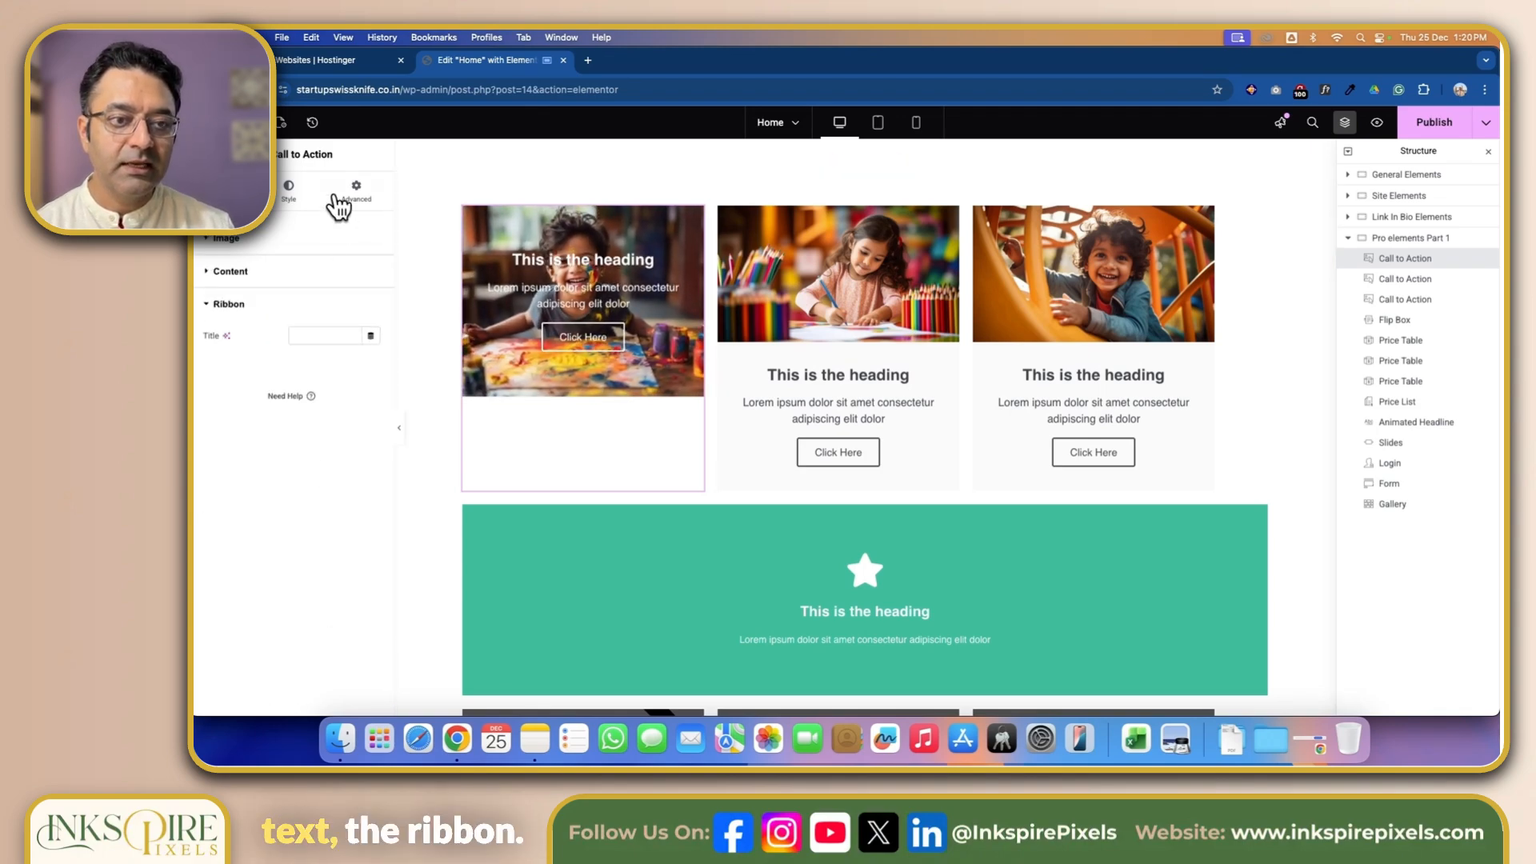
Set the first call to action's box height to 226 px.
{"action": "left_click", "coordinate": [289, 191]}
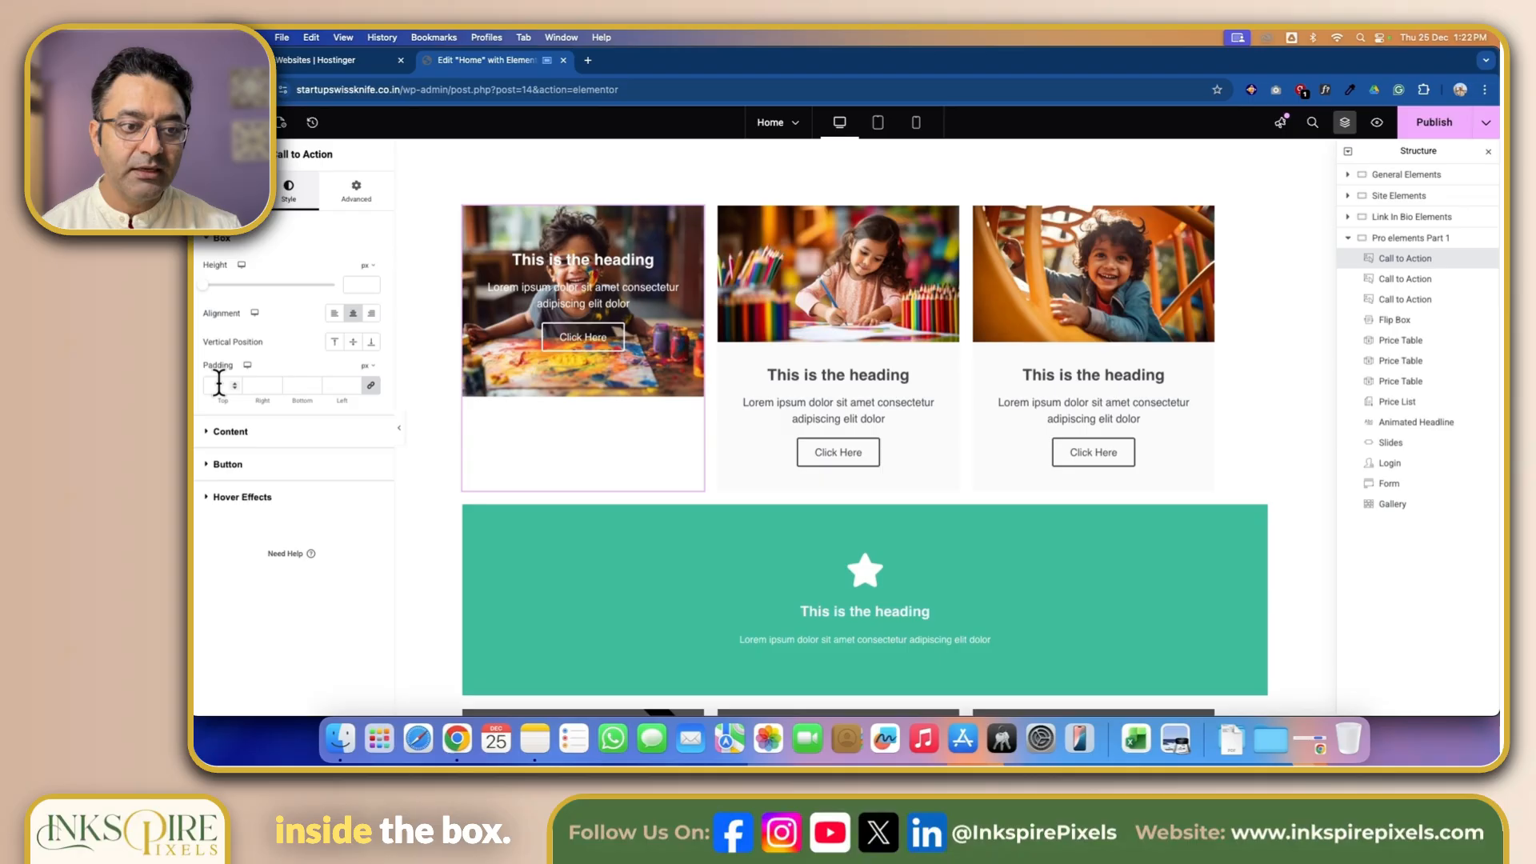
{"action": "mouse_move", "coordinate": [205, 288]}
{"action": "left_mouse_down"}
{"action": "mouse_move", "coordinate": [245, 299]}
{"action": "mouse_move", "coordinate": [227, 298]}
{"action": "left_mouse_up"}
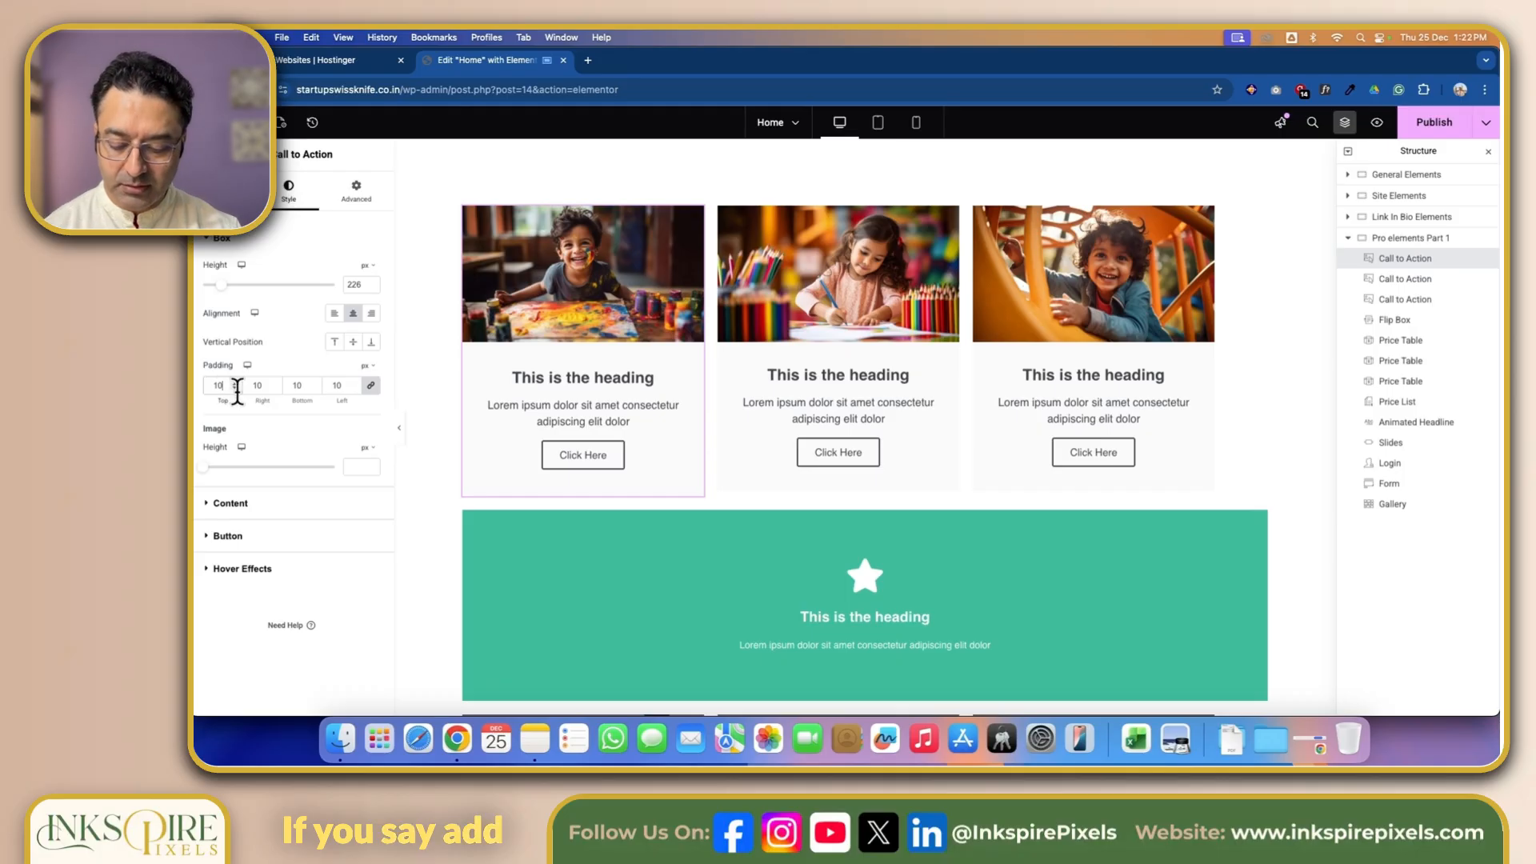
Try linked box paddings of 30, 50 and 70 px on the first call to action.
{"action": "key", "text": "BackSpace"}
{"action": "key", "text": "BackSpace"}
{"action": "type", "text": "30"}
{"action": "key", "text": "BackSpace"}
{"action": "key", "text": "BackSpace"}
{"action": "type", "text": "50"}
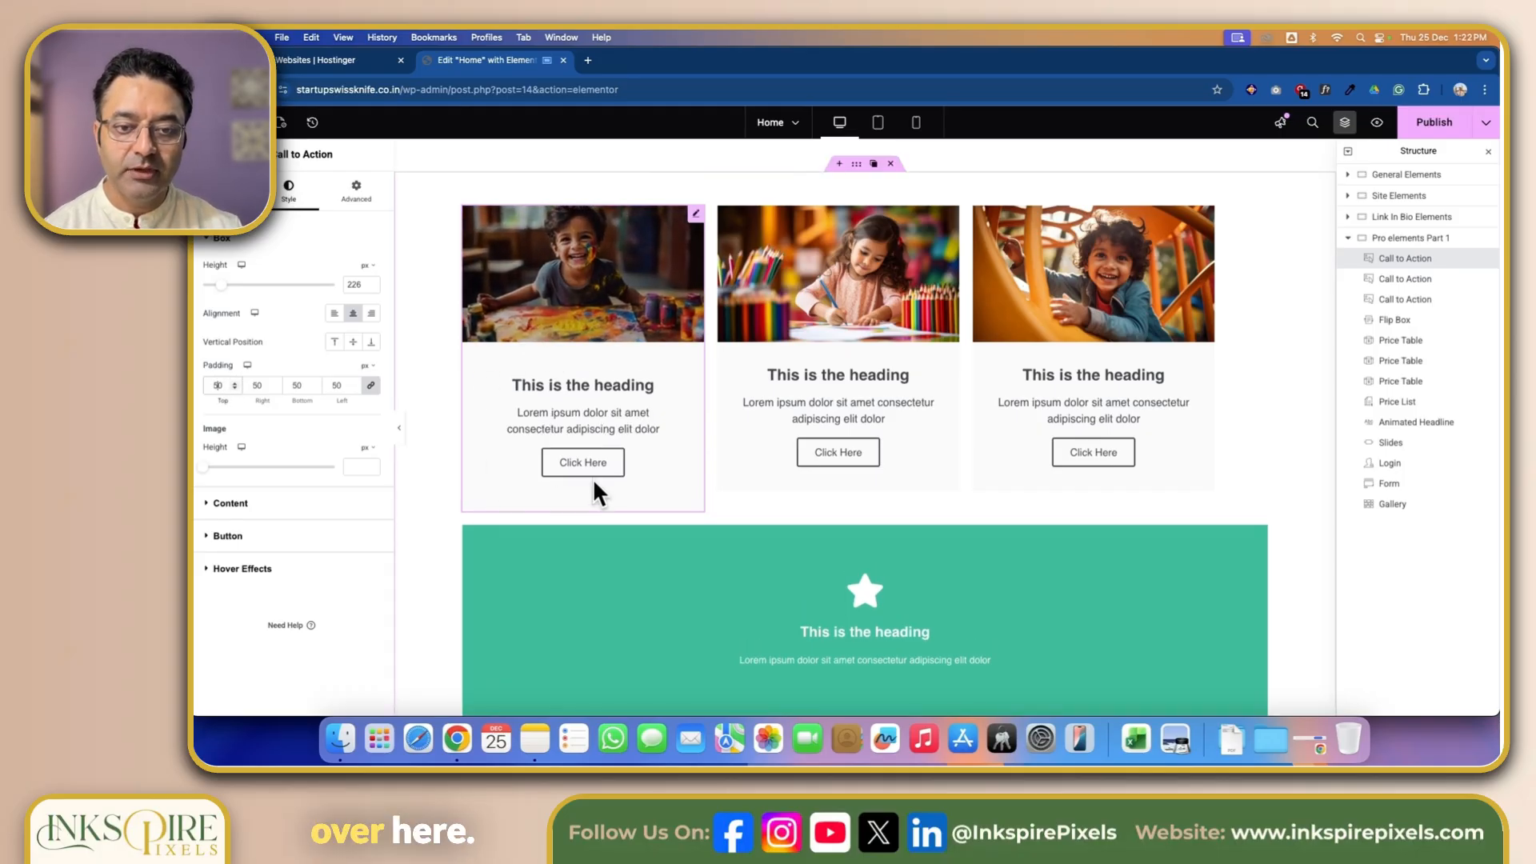
{"action": "key", "text": "BackSpace"}
{"action": "key", "text": "BackSpace"}
{"action": "type", "text": "70"}
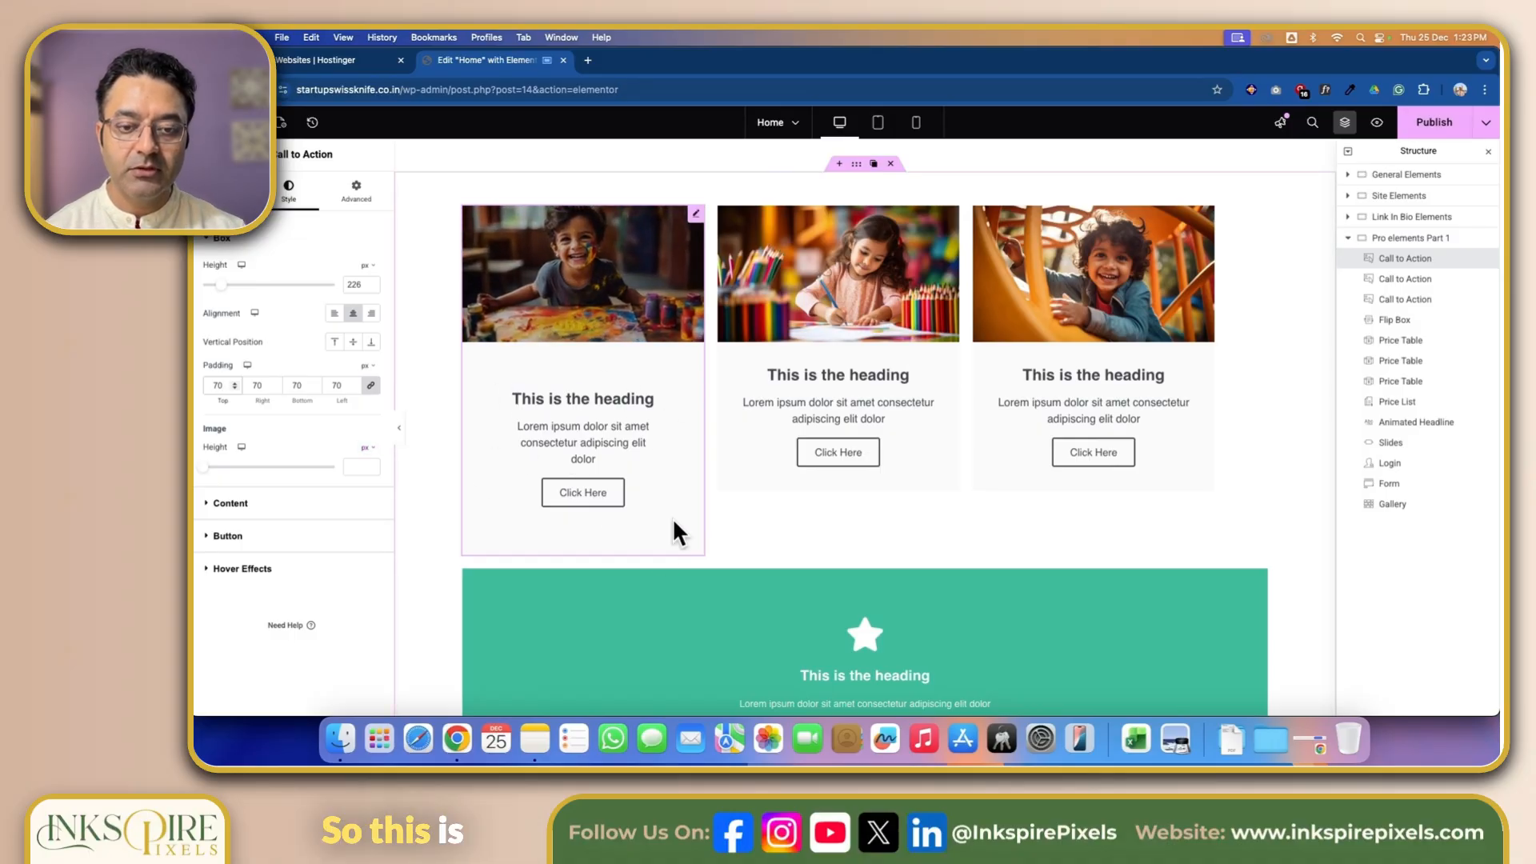
Clear the first call to action's box padding and set its image height to 300 px.
{"action": "double_click", "coordinate": [211, 384]}
{"action": "key", "text": "BackSpace"}
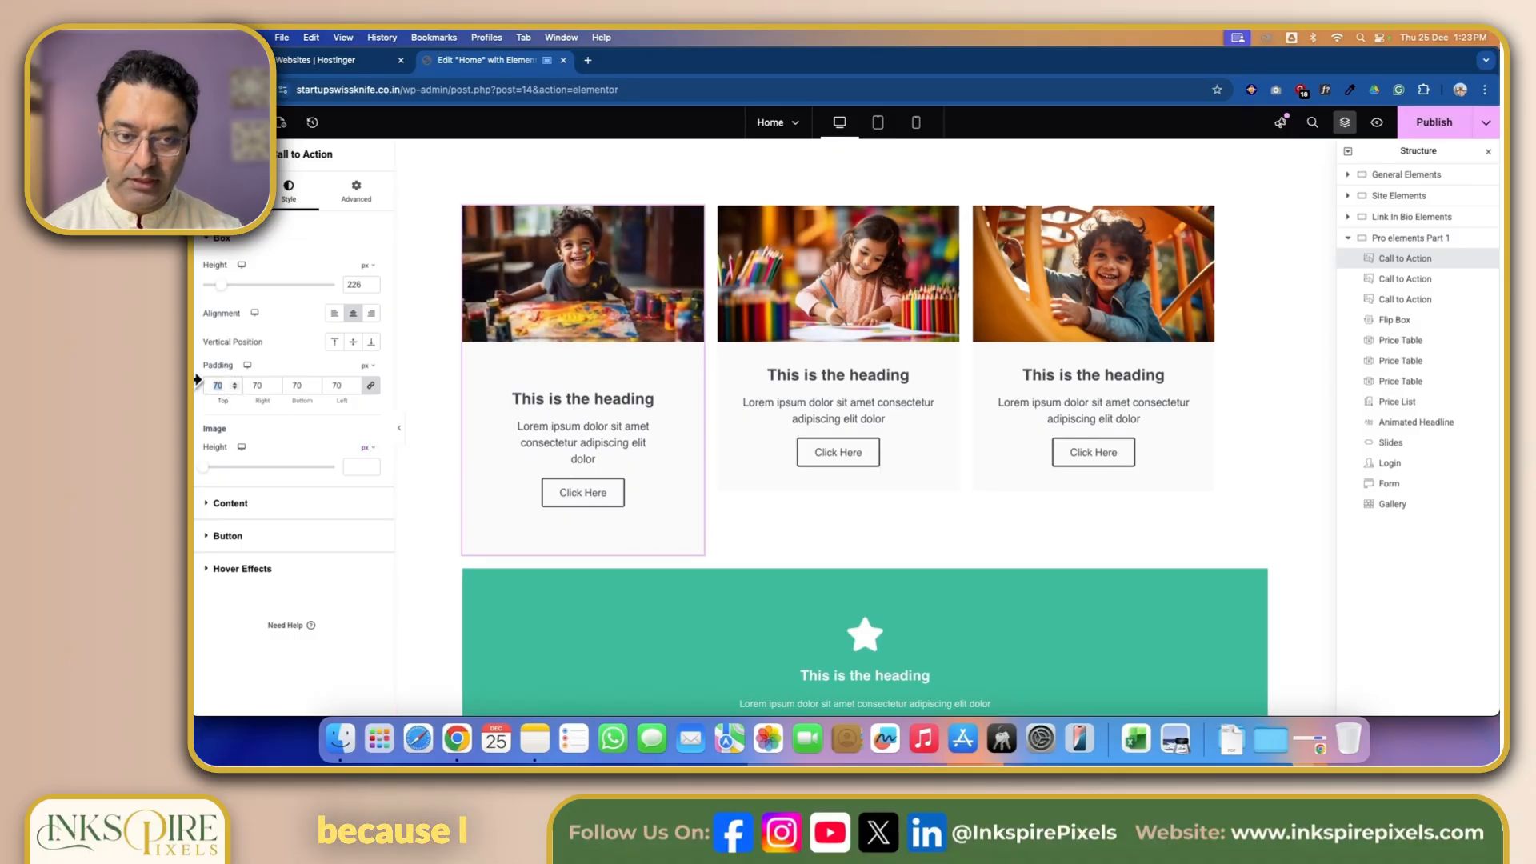
{"action": "left_click_drag", "start_coordinate": [205, 468], "coordinate": [276, 478]}
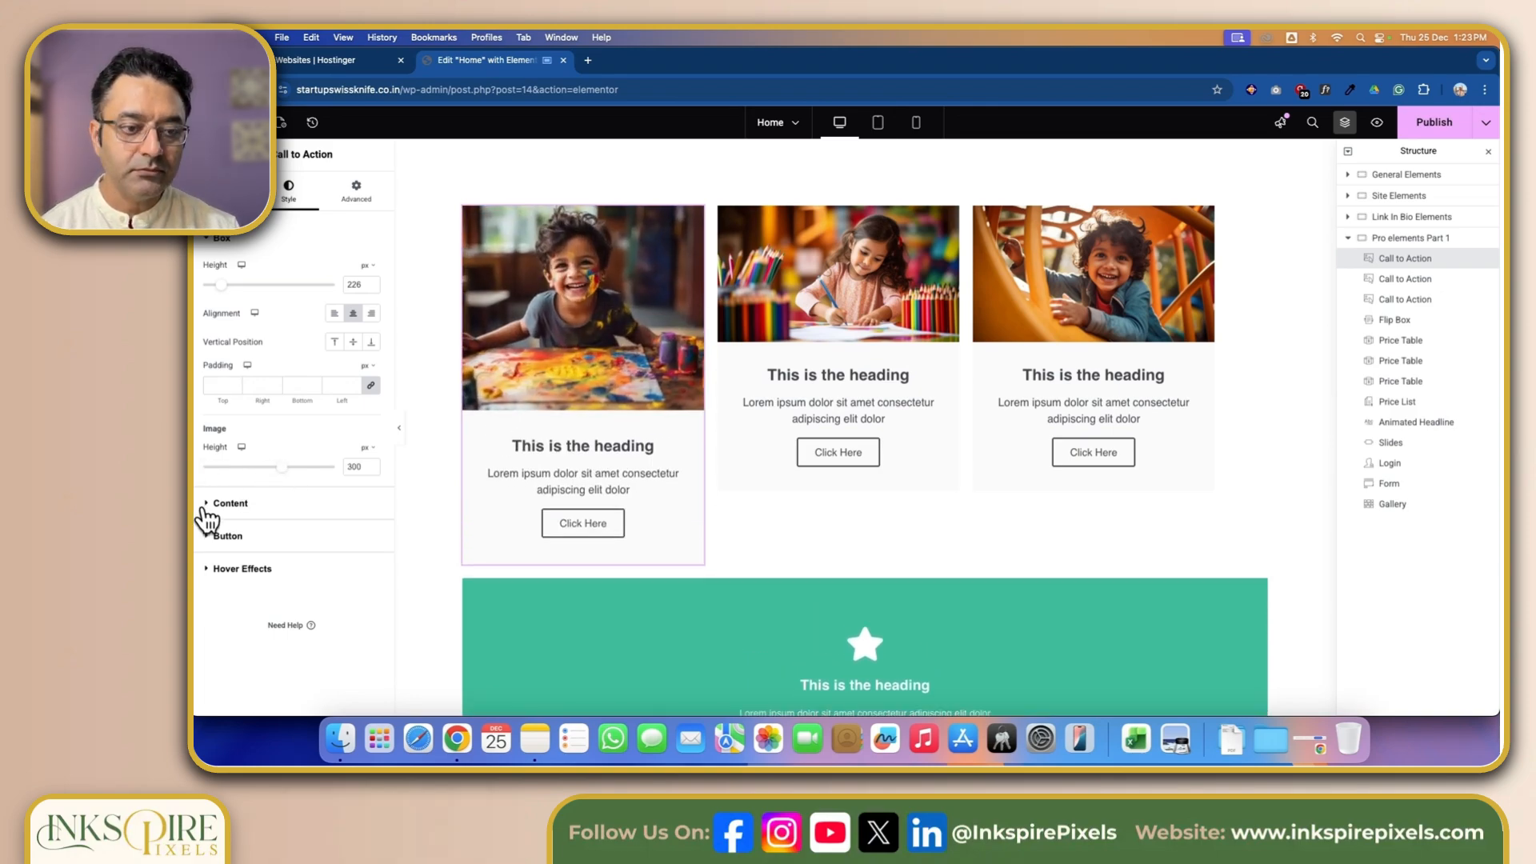
Look over the first call to action's content, button and hover effect styling, plus its advanced layout settings.
{"action": "left_click", "coordinate": [213, 504]}
{"action": "scroll", "coordinate": [319, 510], "scroll_direction": "down", "scroll_amount": 5}
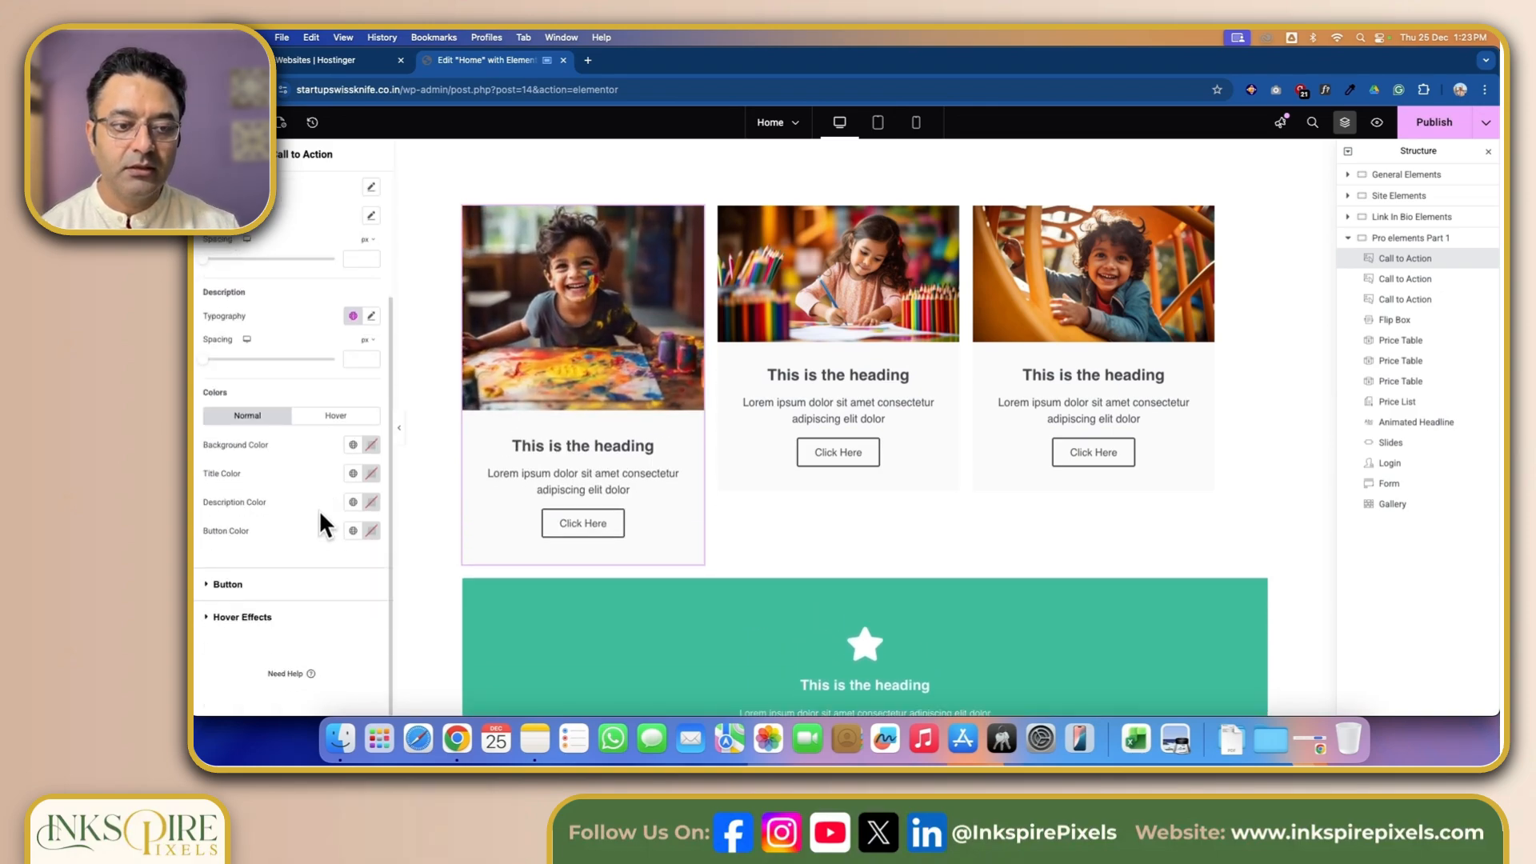
{"action": "left_click", "coordinate": [218, 589]}
{"action": "scroll", "coordinate": [280, 558], "scroll_direction": "down", "scroll_amount": 3}
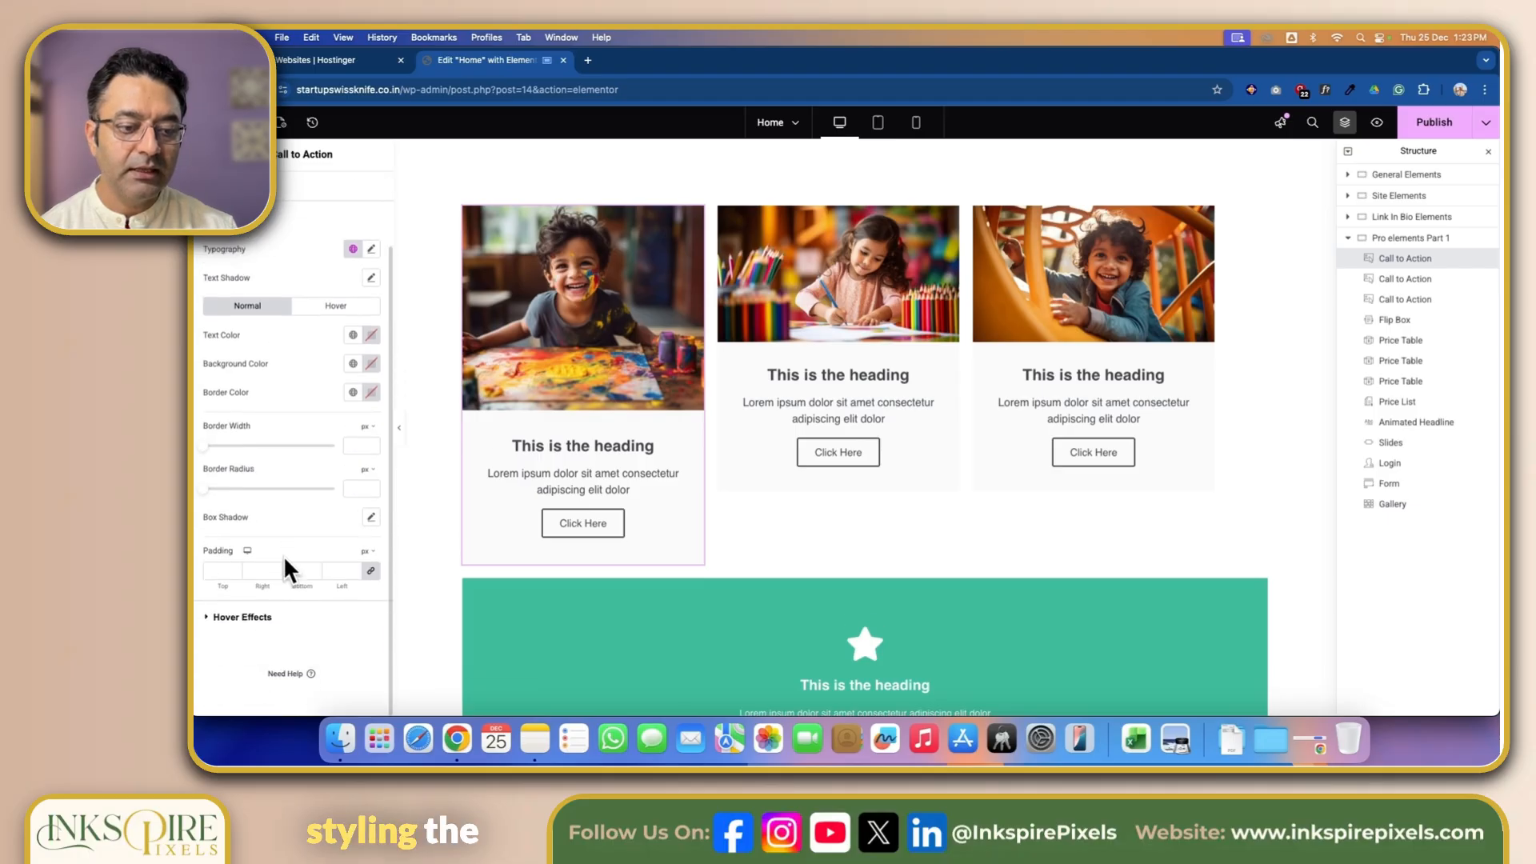
{"action": "left_click", "coordinate": [213, 618]}
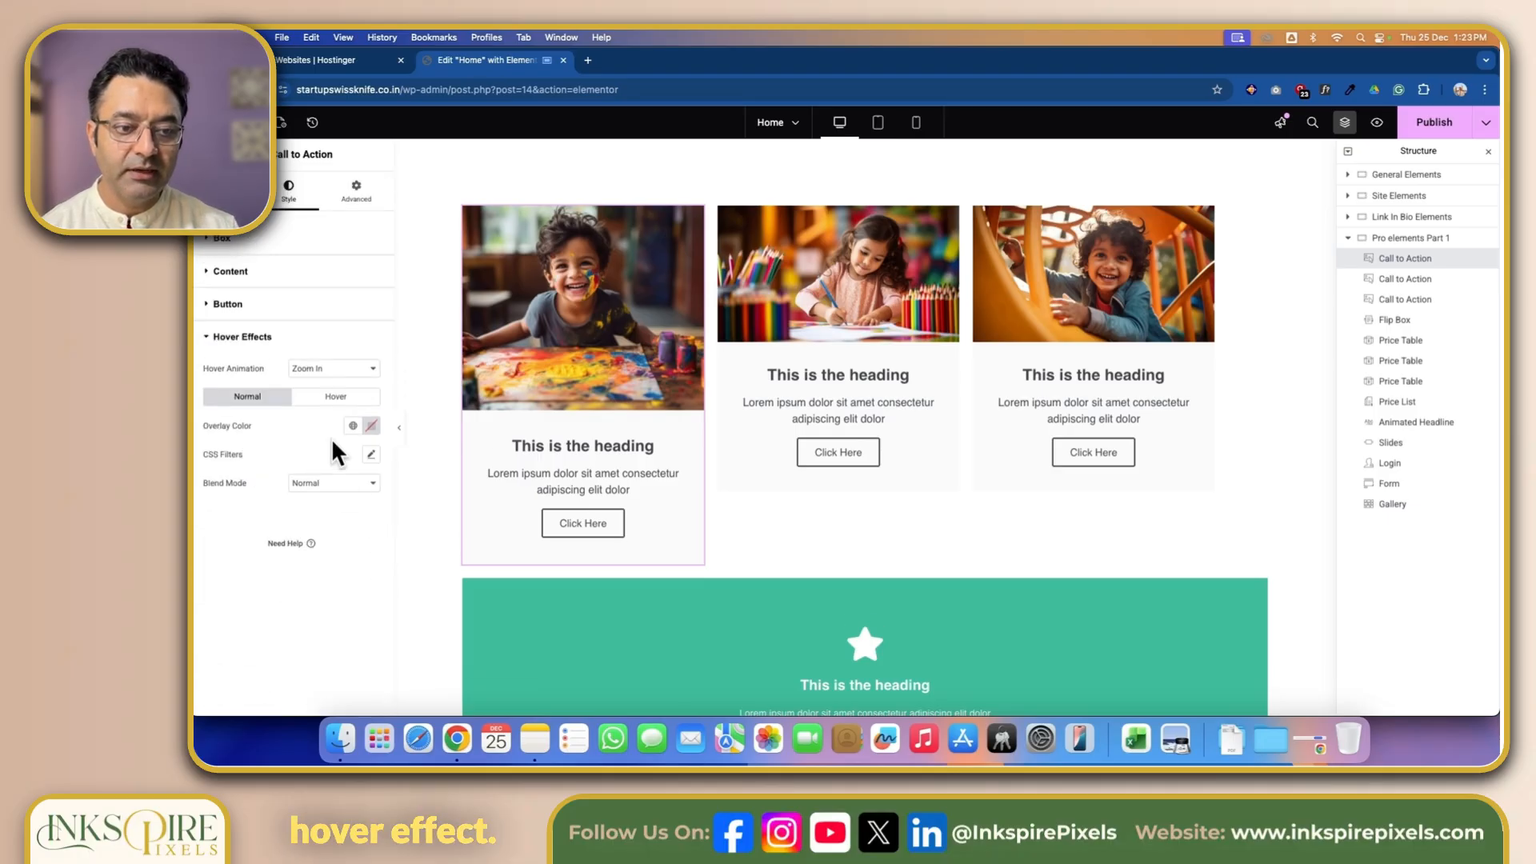
{"action": "left_click", "coordinate": [356, 196]}
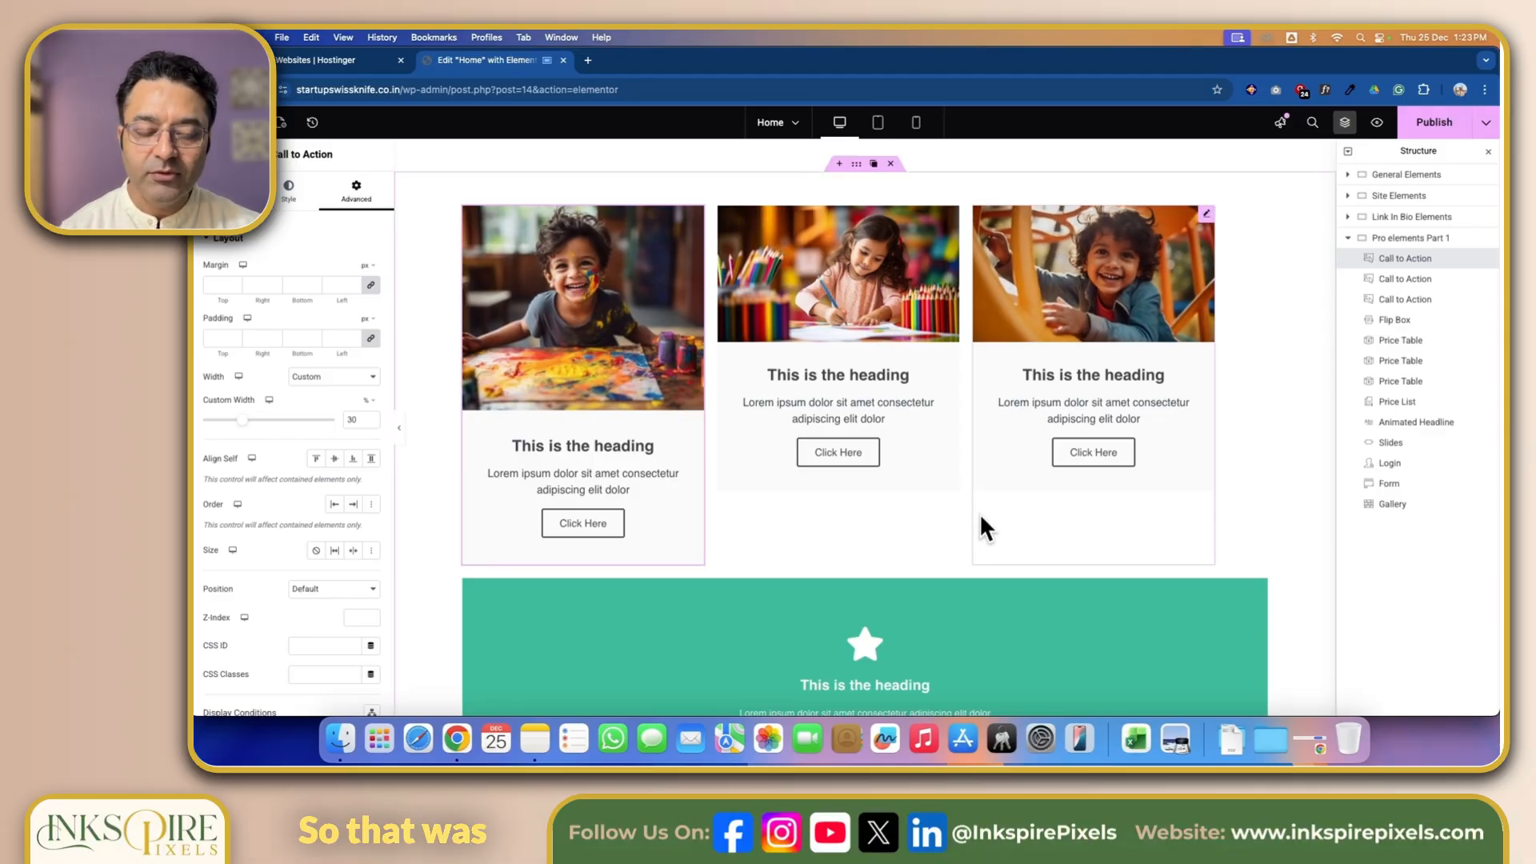
Add a Media Carousel widget above the three call to action boxes.
{"action": "left_click", "coordinate": [240, 122]}
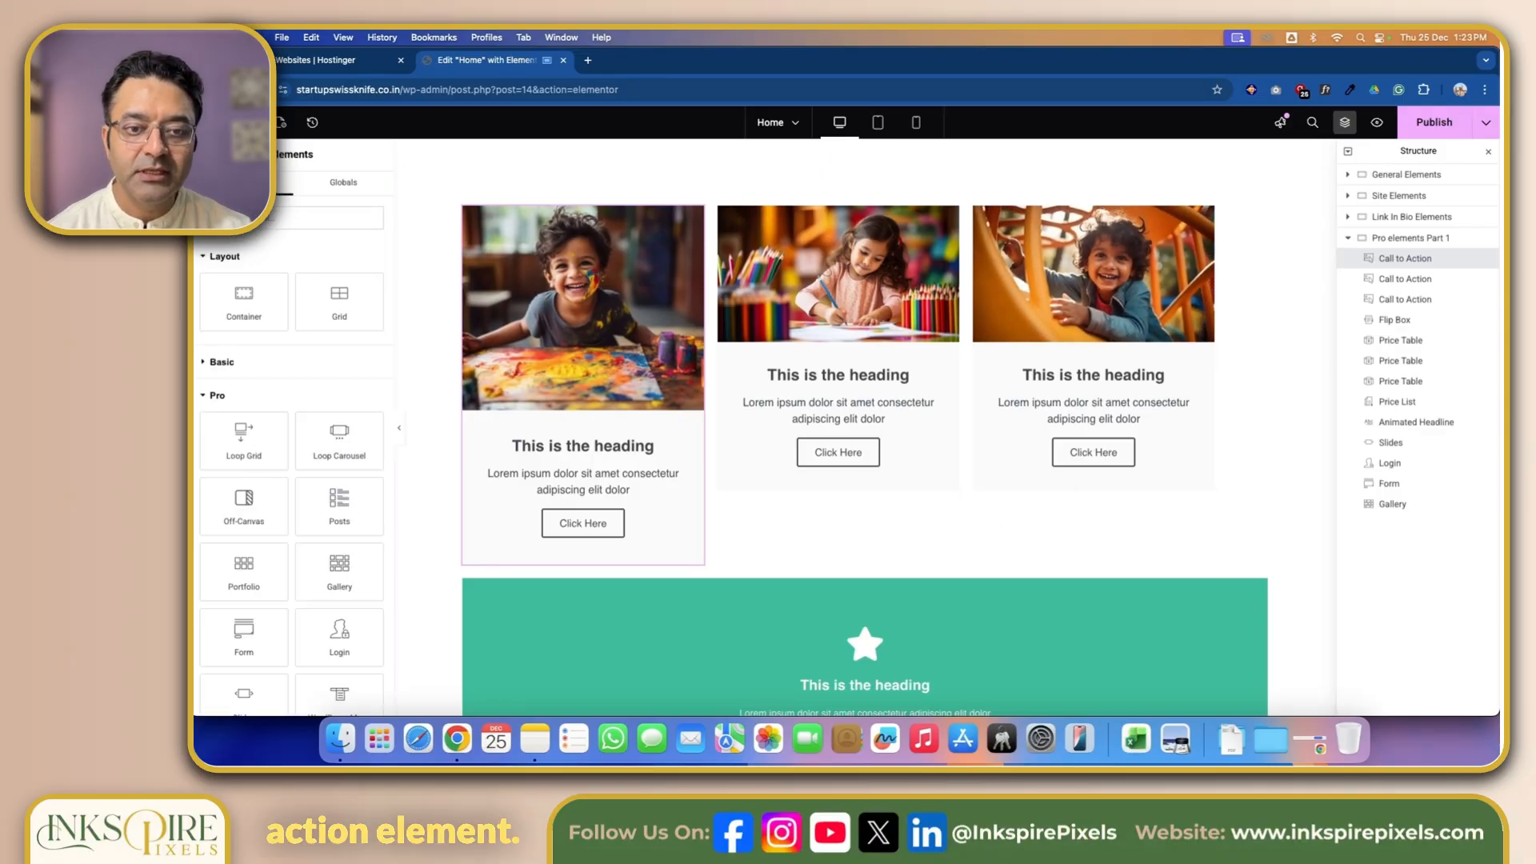
{"action": "scroll", "coordinate": [278, 428], "scroll_direction": "down", "scroll_amount": 5}
{"action": "scroll", "coordinate": [741, 342], "scroll_direction": "up", "scroll_amount": 6}
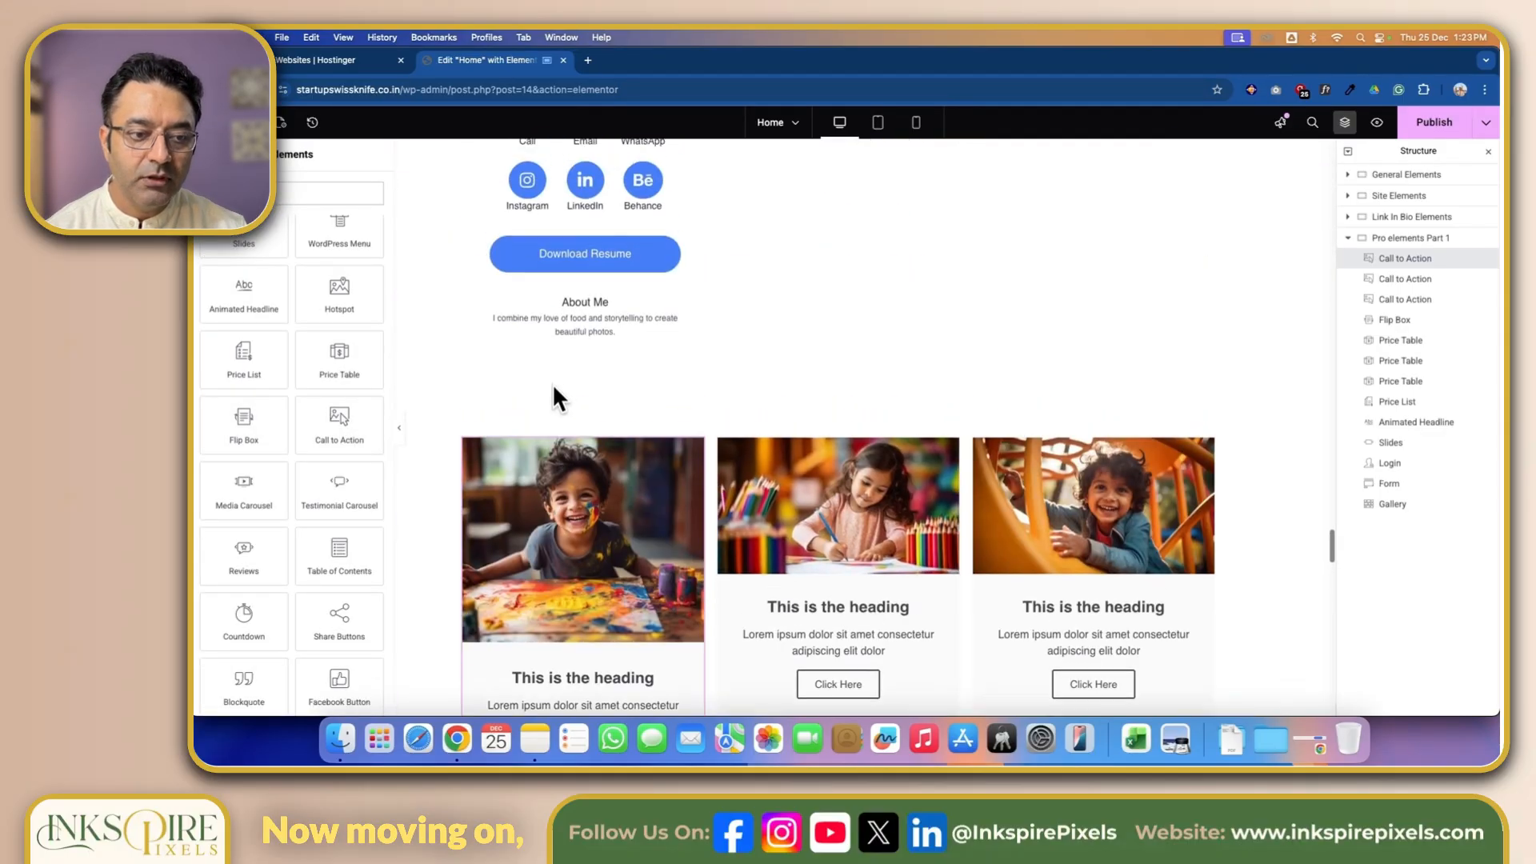
{"action": "scroll", "coordinate": [551, 393], "scroll_direction": "down", "scroll_amount": 2}
{"action": "left_click_drag", "start_coordinate": [266, 486], "coordinate": [489, 427]}
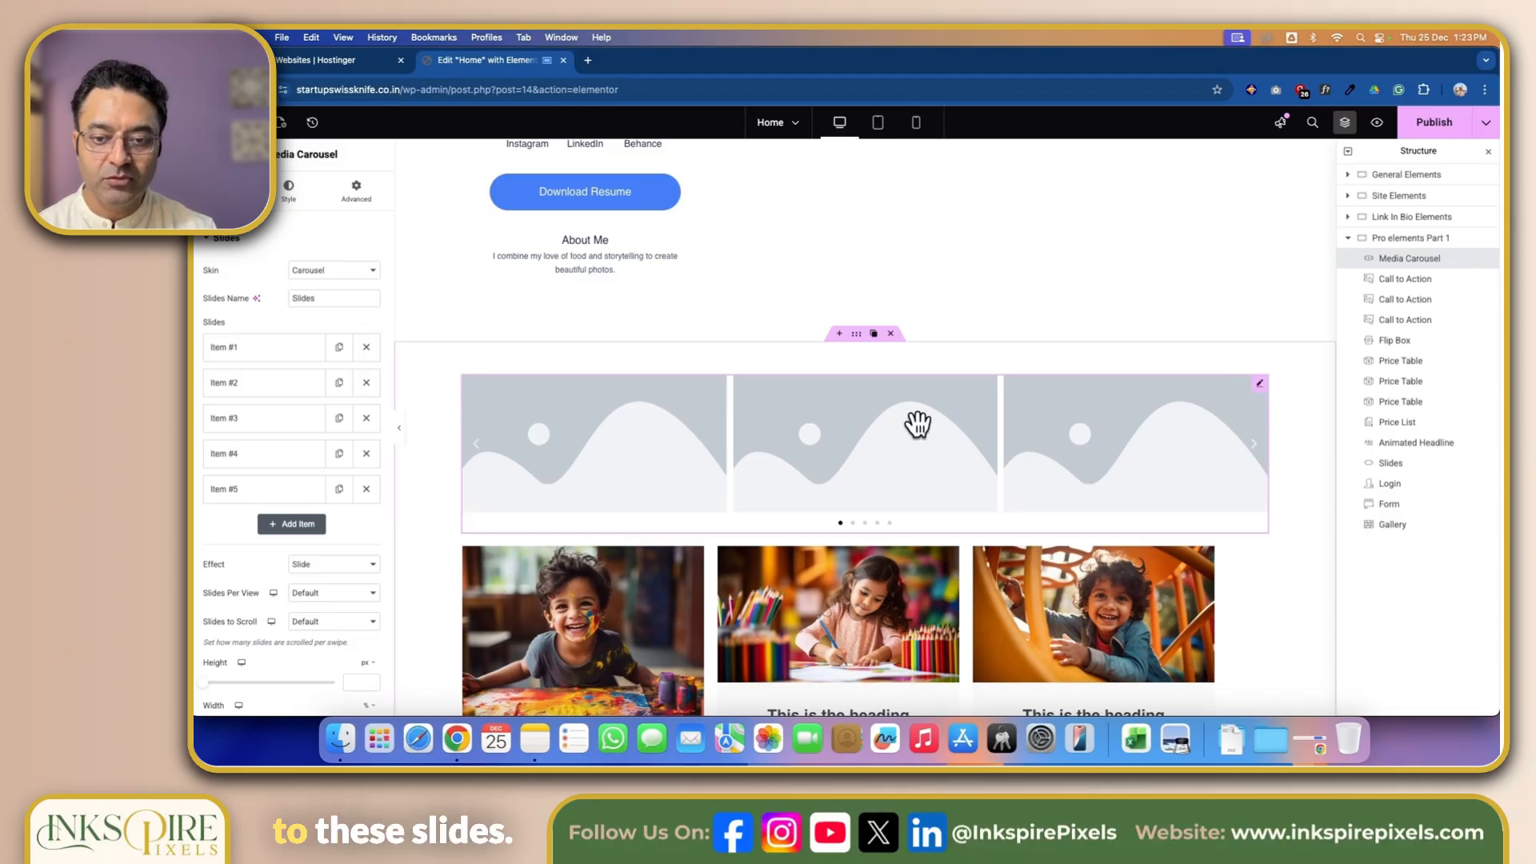
Set the media carousel's first item to the video type and look over the carousel's style and advanced settings.
{"action": "left_click", "coordinate": [242, 348]}
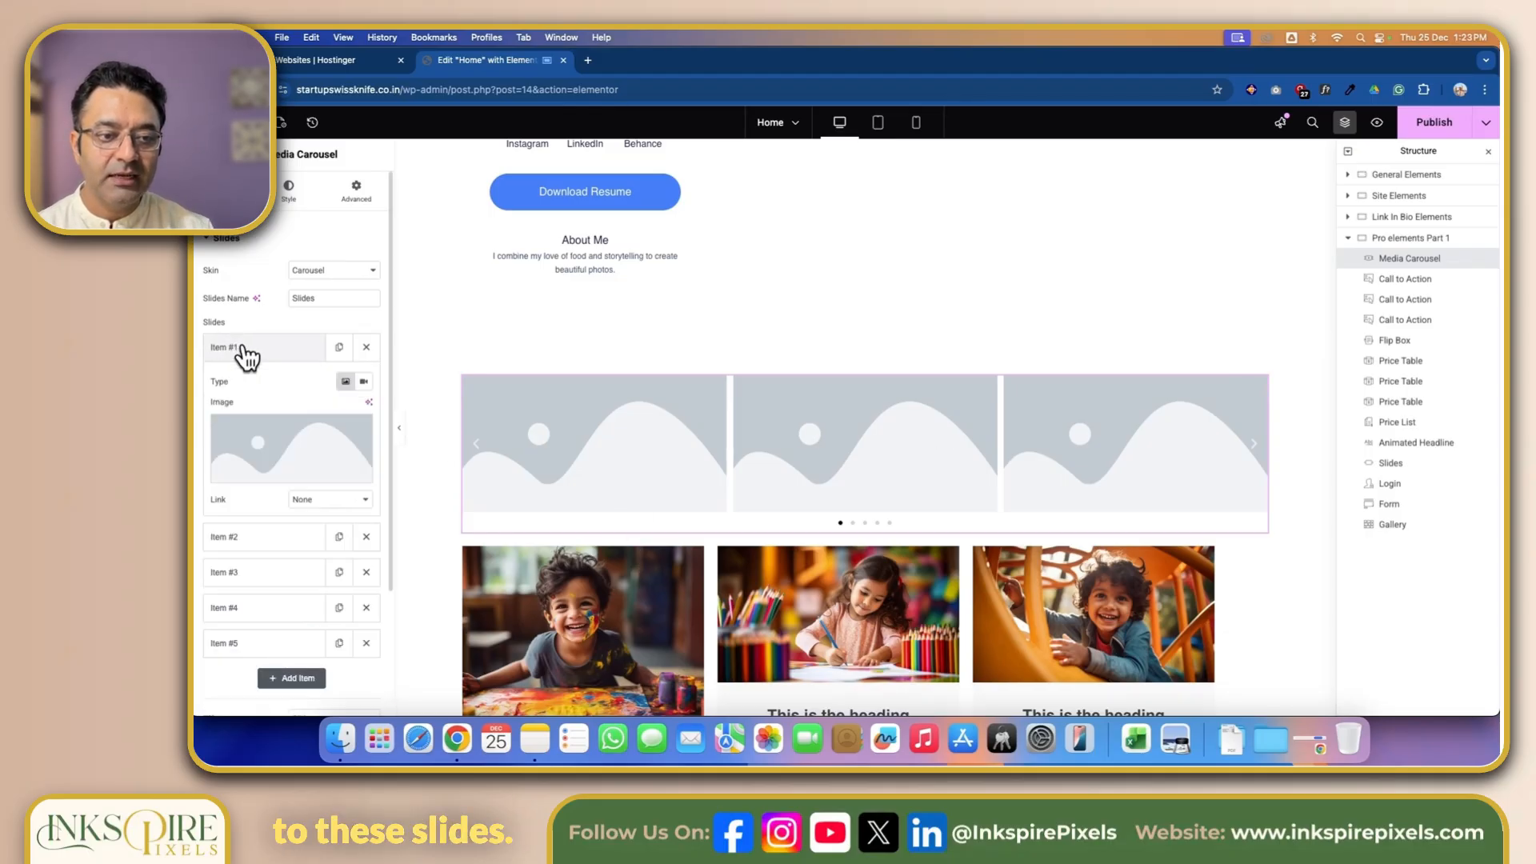
{"action": "left_click", "coordinate": [364, 383]}
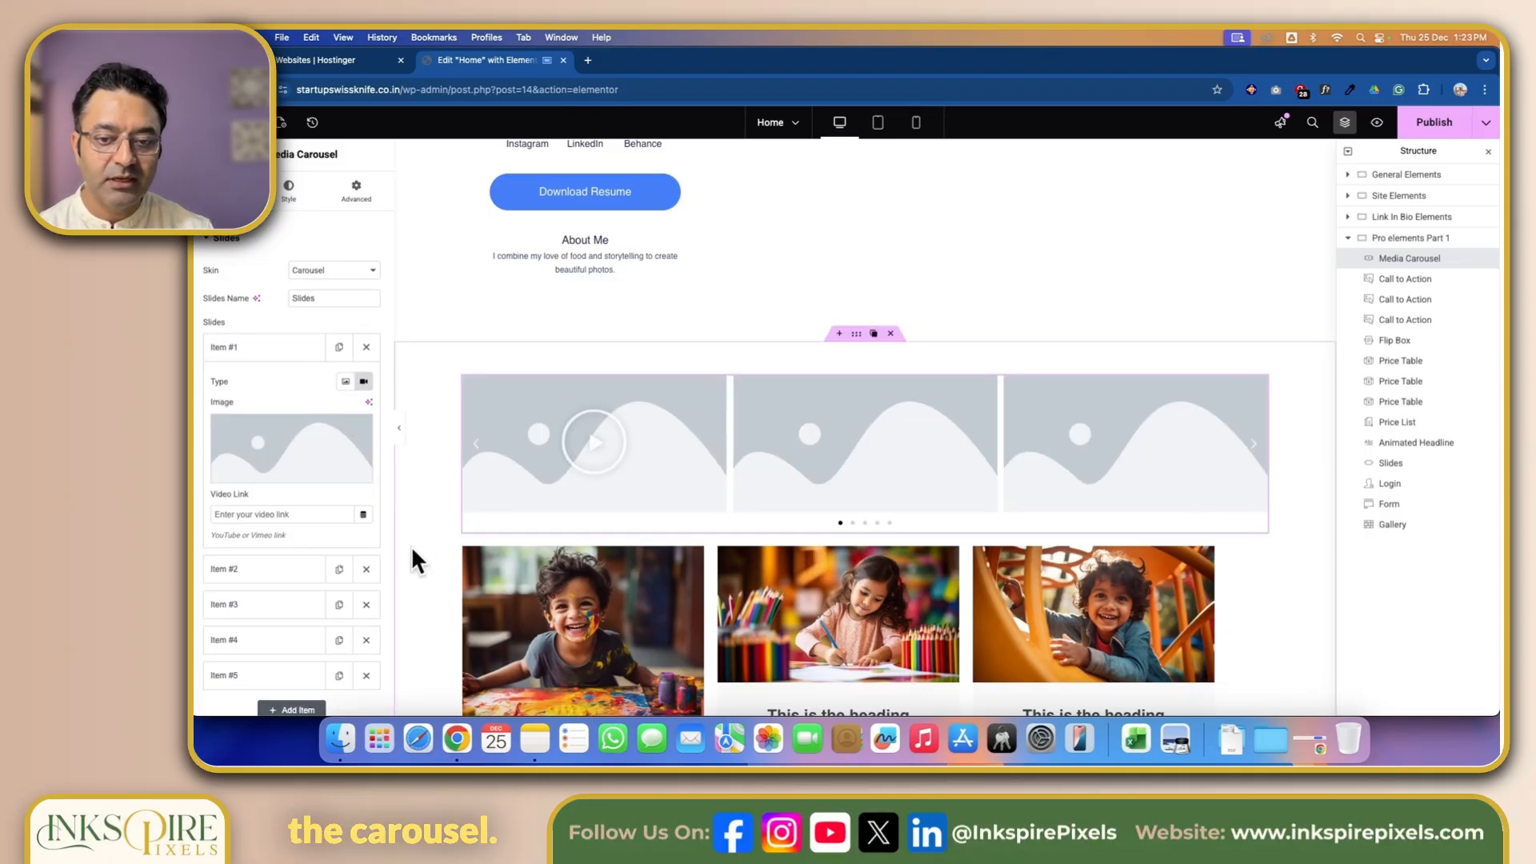
{"action": "scroll", "coordinate": [302, 590], "scroll_direction": "down", "scroll_amount": 6}
{"action": "scroll", "coordinate": [308, 563], "scroll_direction": "up", "scroll_amount": 5}
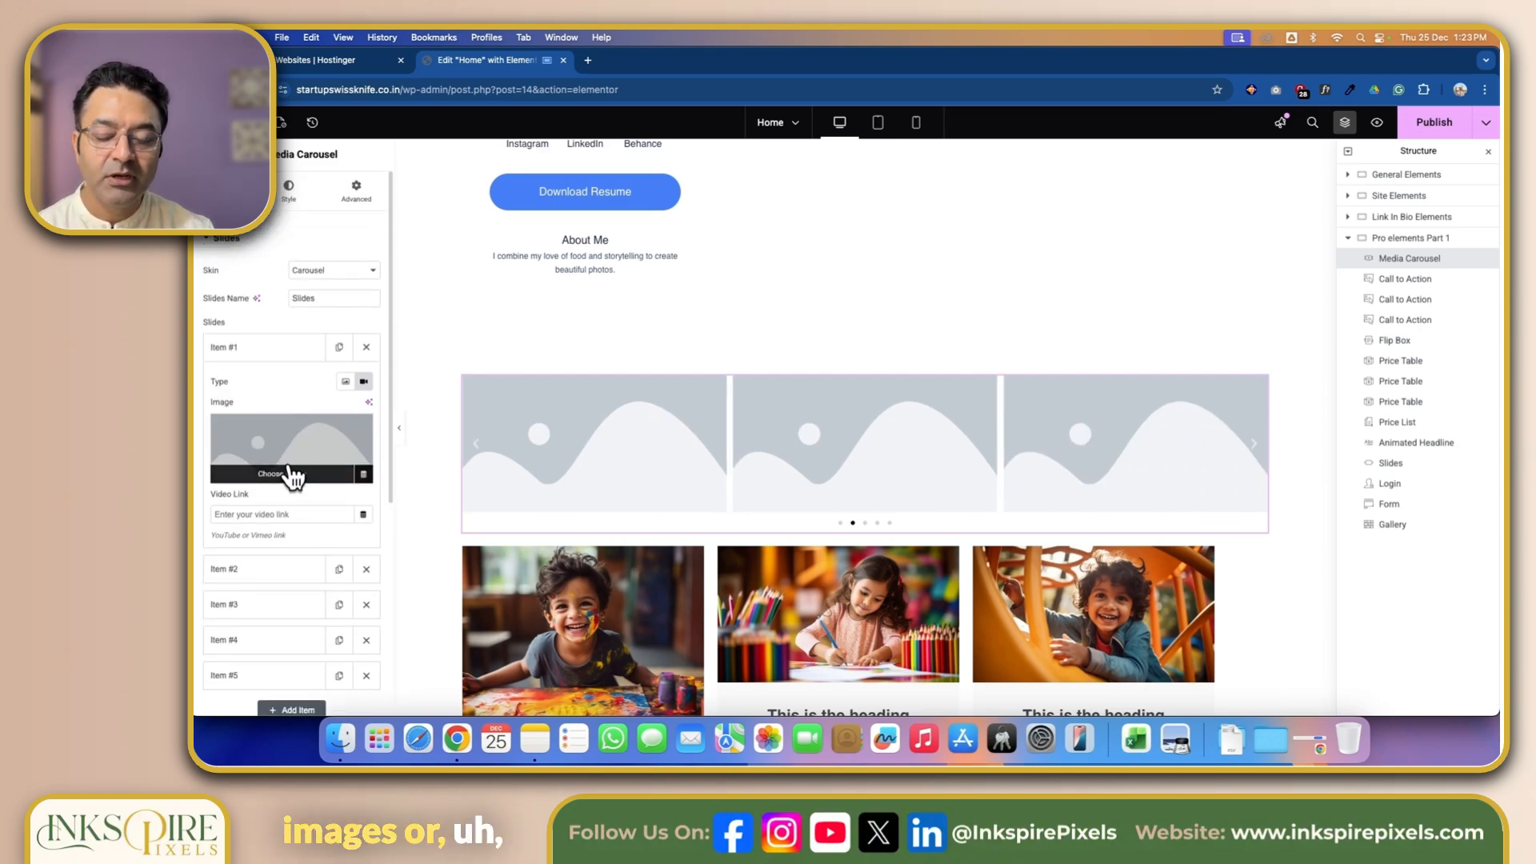
{"action": "scroll", "coordinate": [286, 462], "scroll_direction": "down", "scroll_amount": 1}
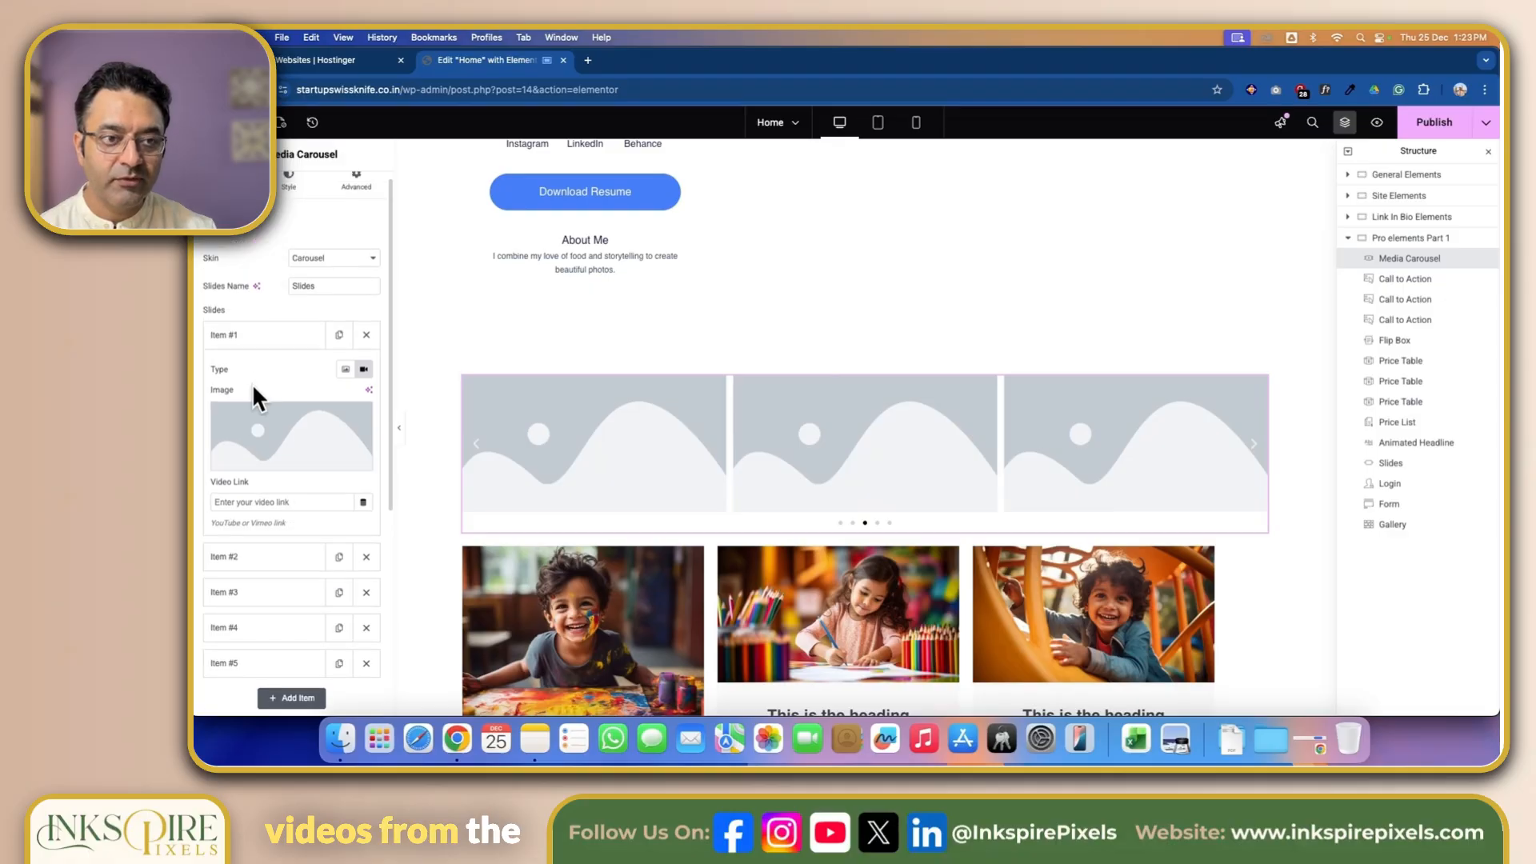
{"action": "scroll", "coordinate": [243, 275], "scroll_direction": "up", "scroll_amount": 1}
{"action": "left_click", "coordinate": [289, 191]}
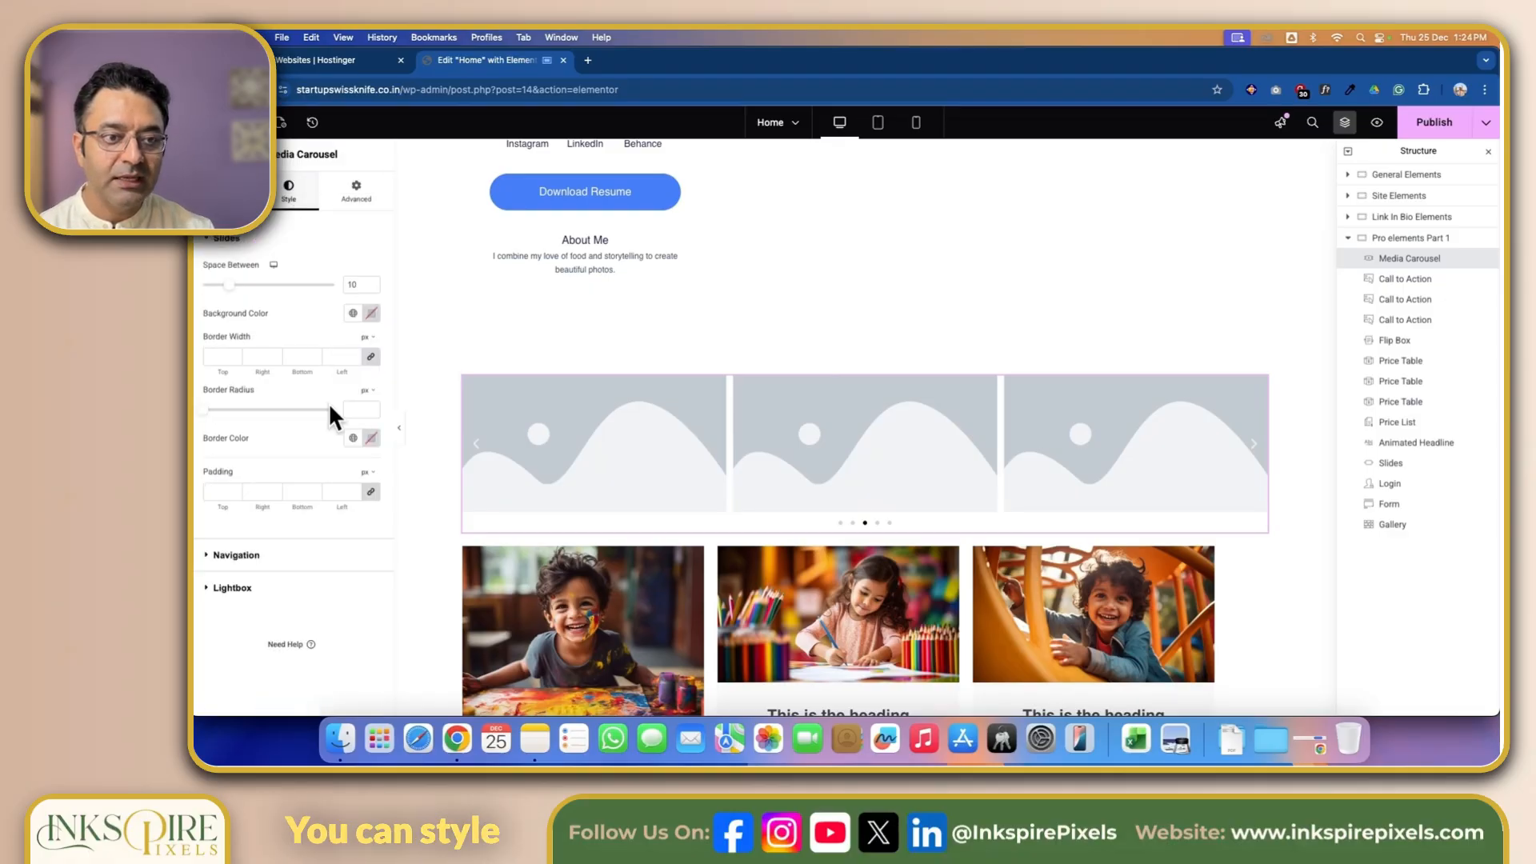
{"action": "left_click", "coordinate": [360, 196]}
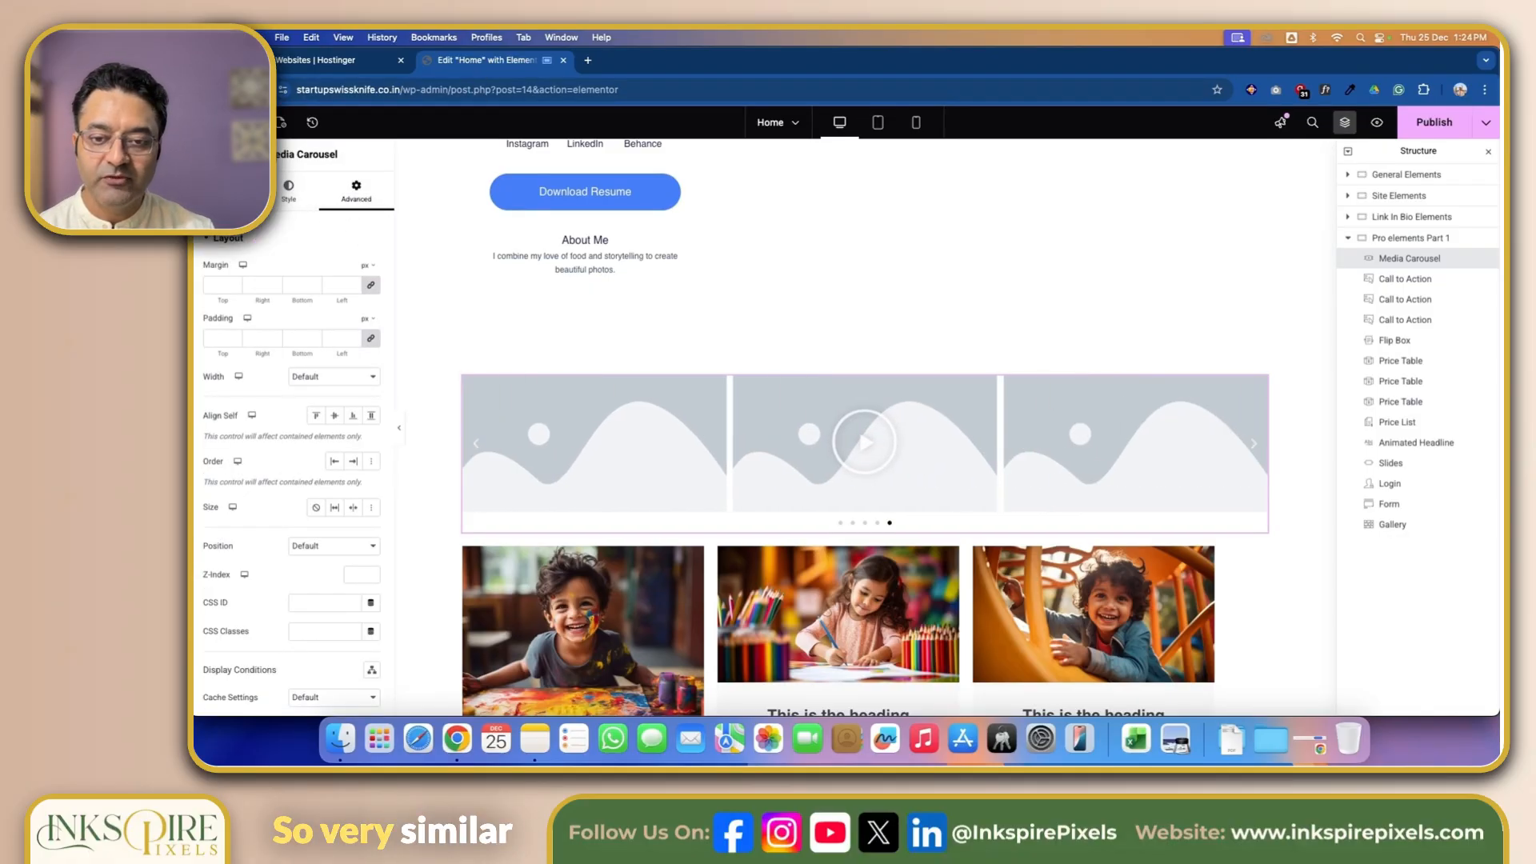
Add a Testimonial Carousel widget above the media carousel.
{"action": "left_click", "coordinate": [248, 122]}
{"action": "scroll", "coordinate": [289, 336], "scroll_direction": "down", "scroll_amount": 5}
{"action": "scroll", "coordinate": [290, 398], "scroll_direction": "down", "scroll_amount": 5}
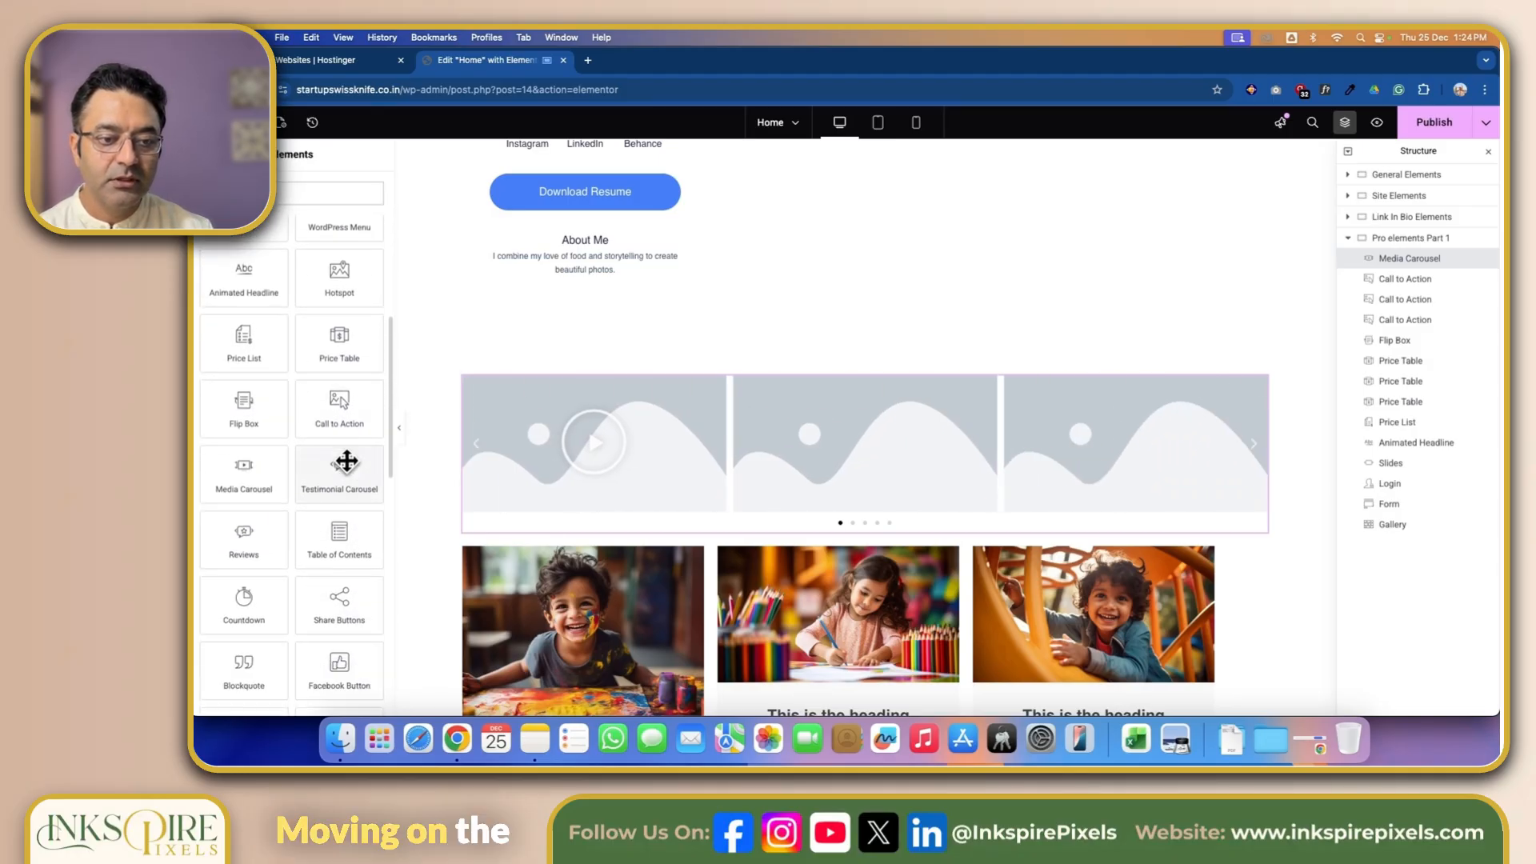
{"action": "left_click_drag", "start_coordinate": [350, 473], "coordinate": [503, 398]}
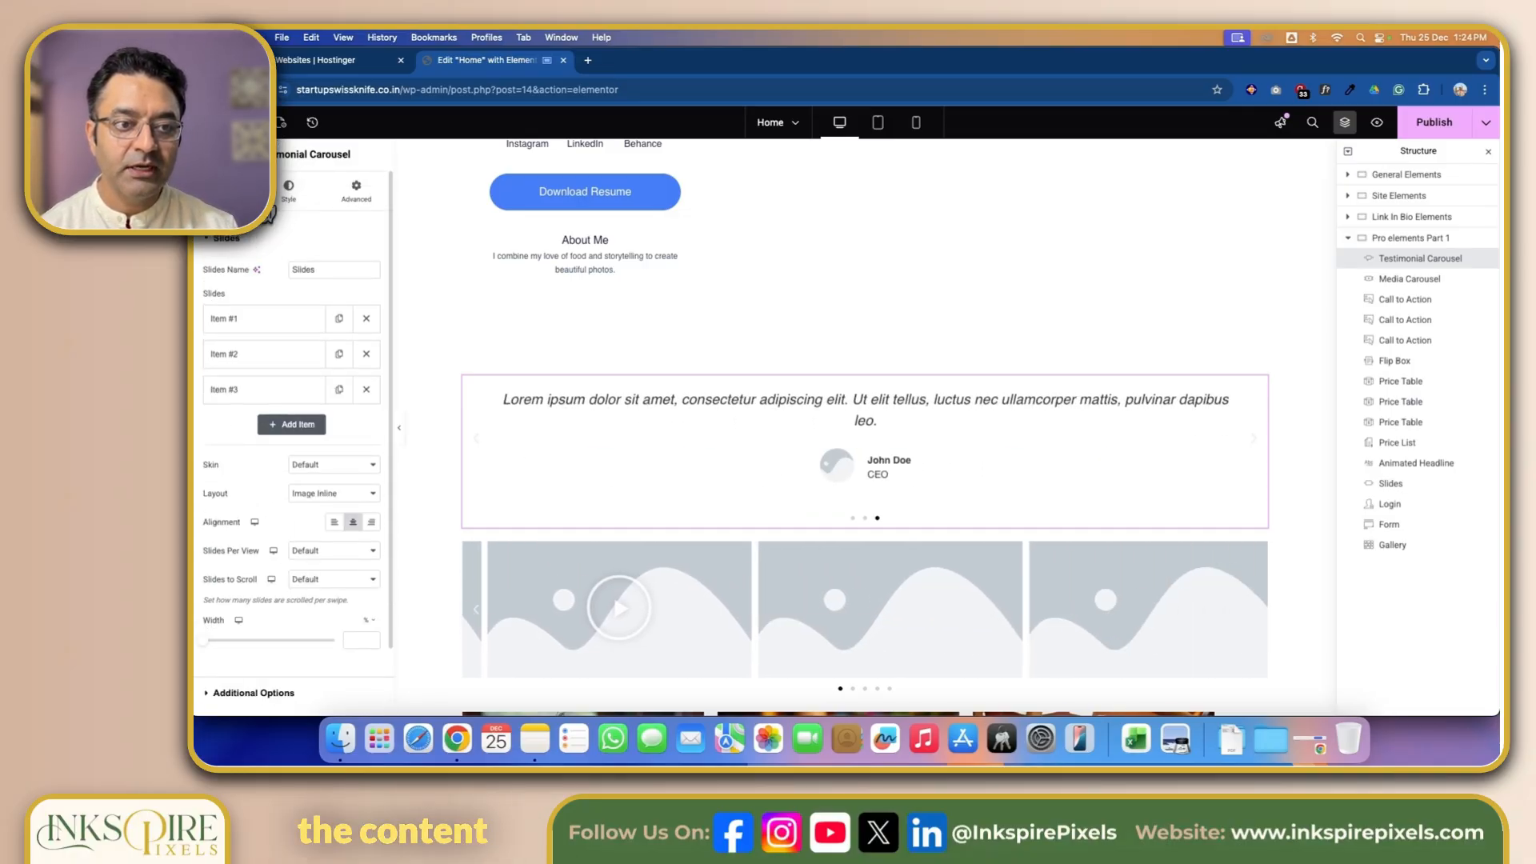
Review the testimonial carousel's style options and enable a box shadow with default values in its advanced border settings.
{"action": "left_click", "coordinate": [286, 204]}
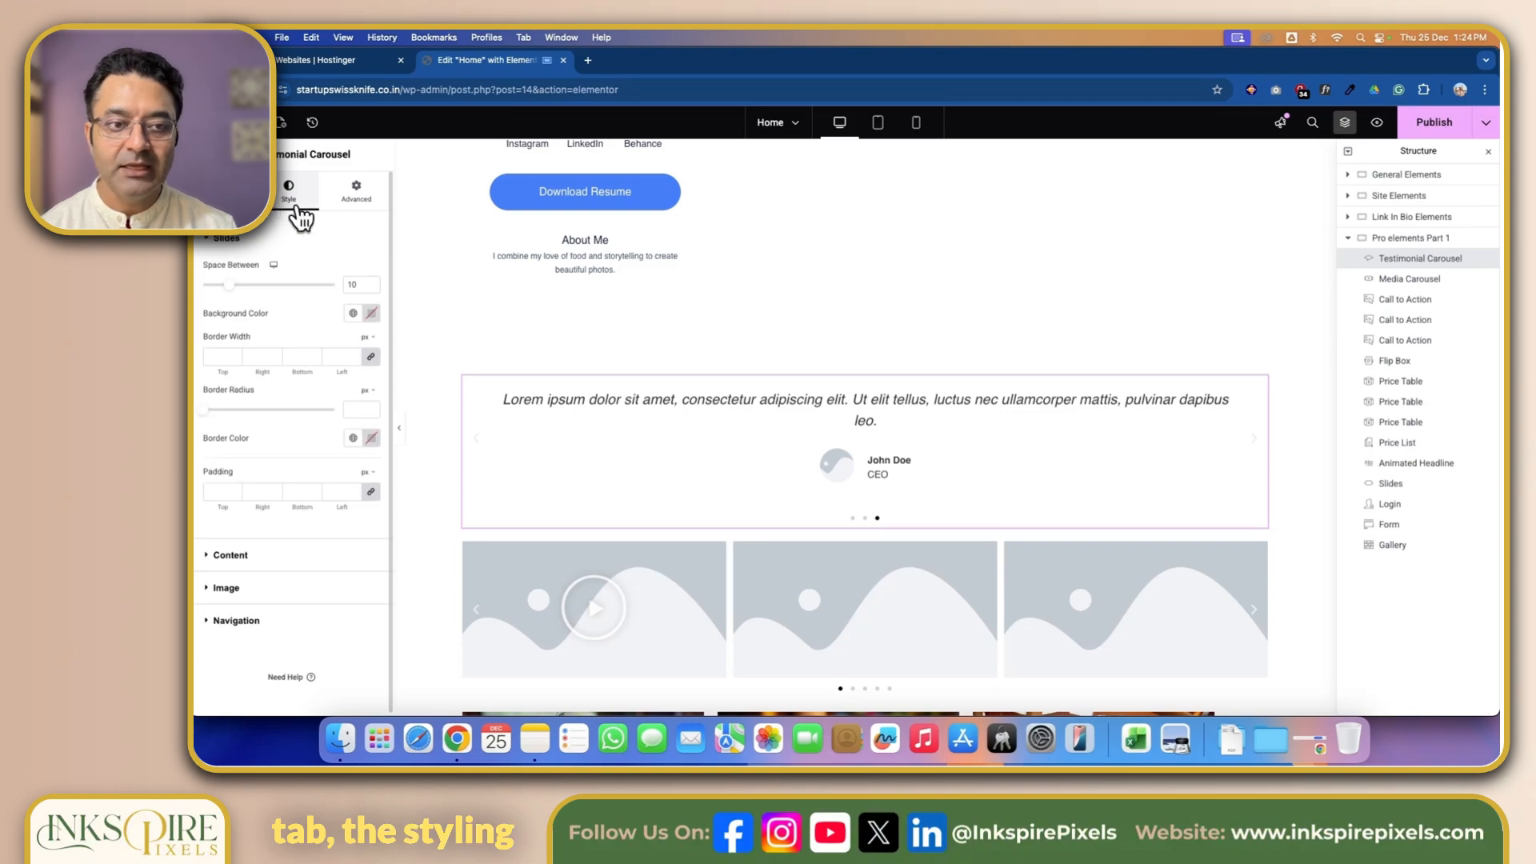
{"action": "left_click", "coordinate": [352, 204]}
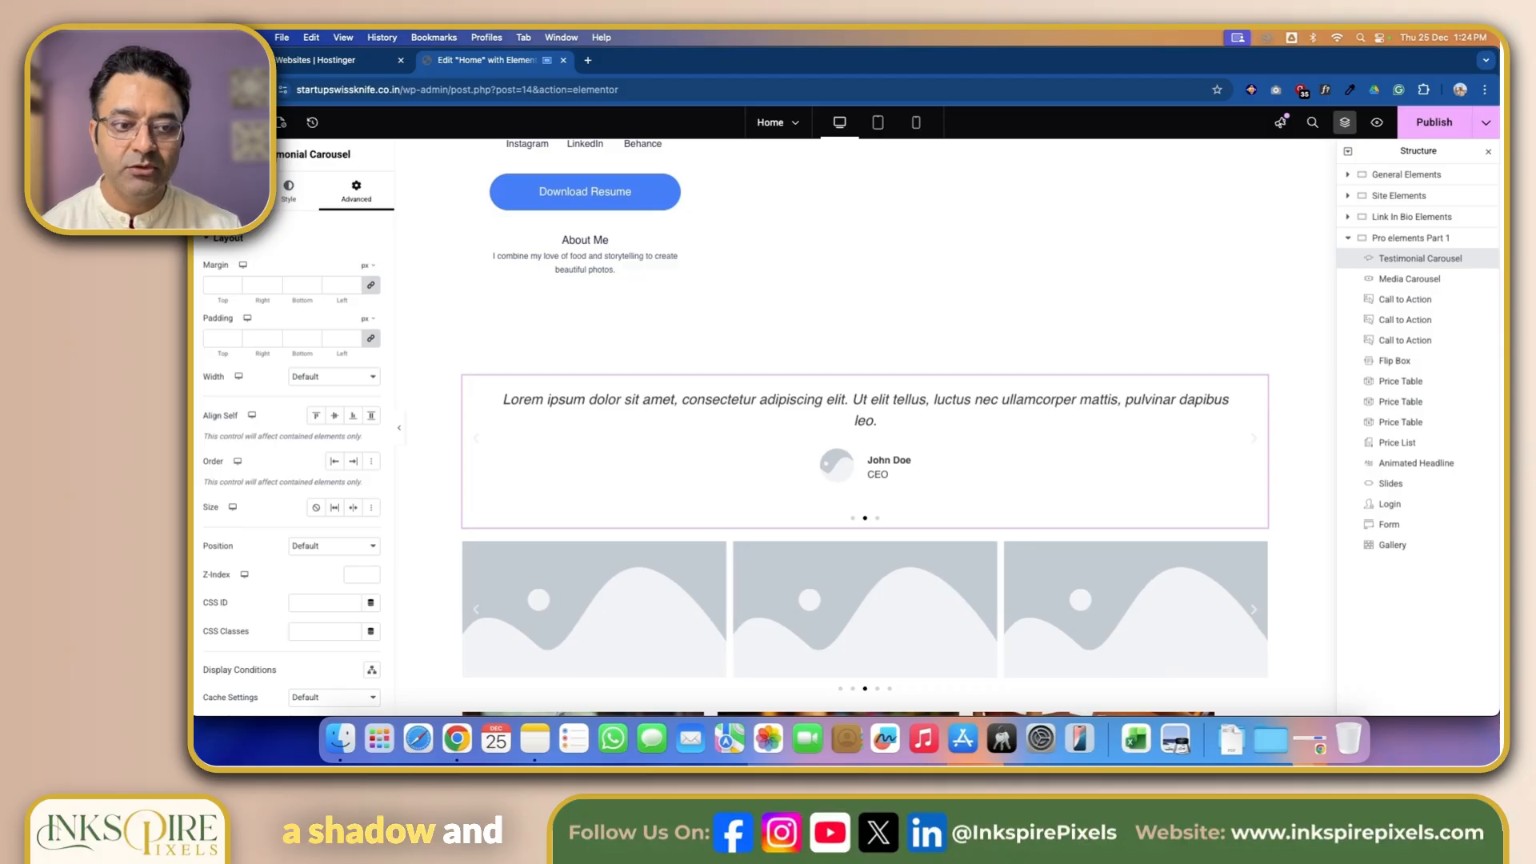
{"action": "scroll", "coordinate": [264, 393], "scroll_direction": "down", "scroll_amount": 5}
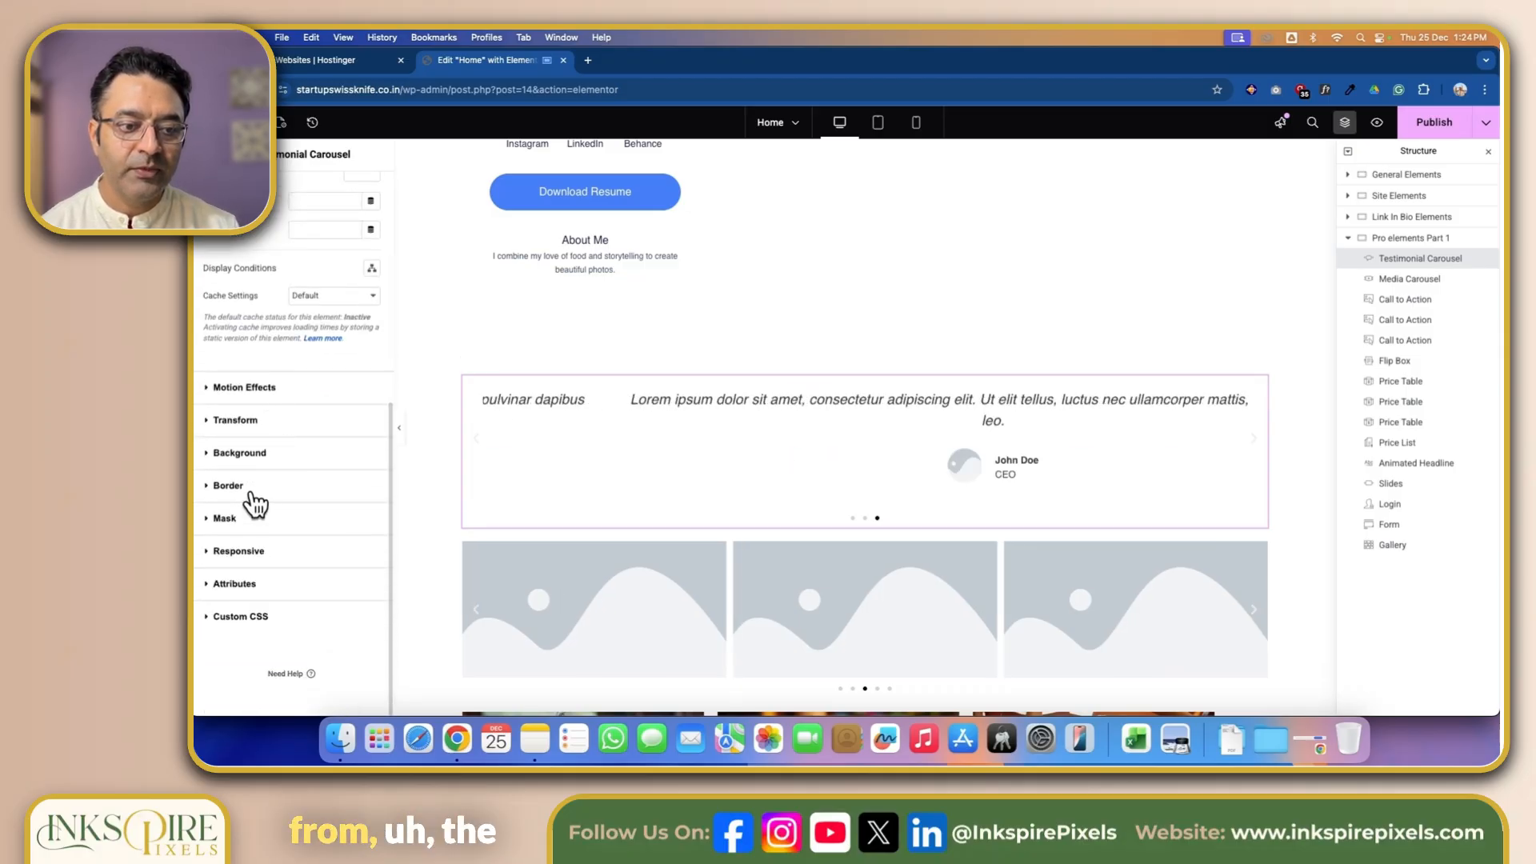
{"action": "left_click", "coordinate": [218, 486]}
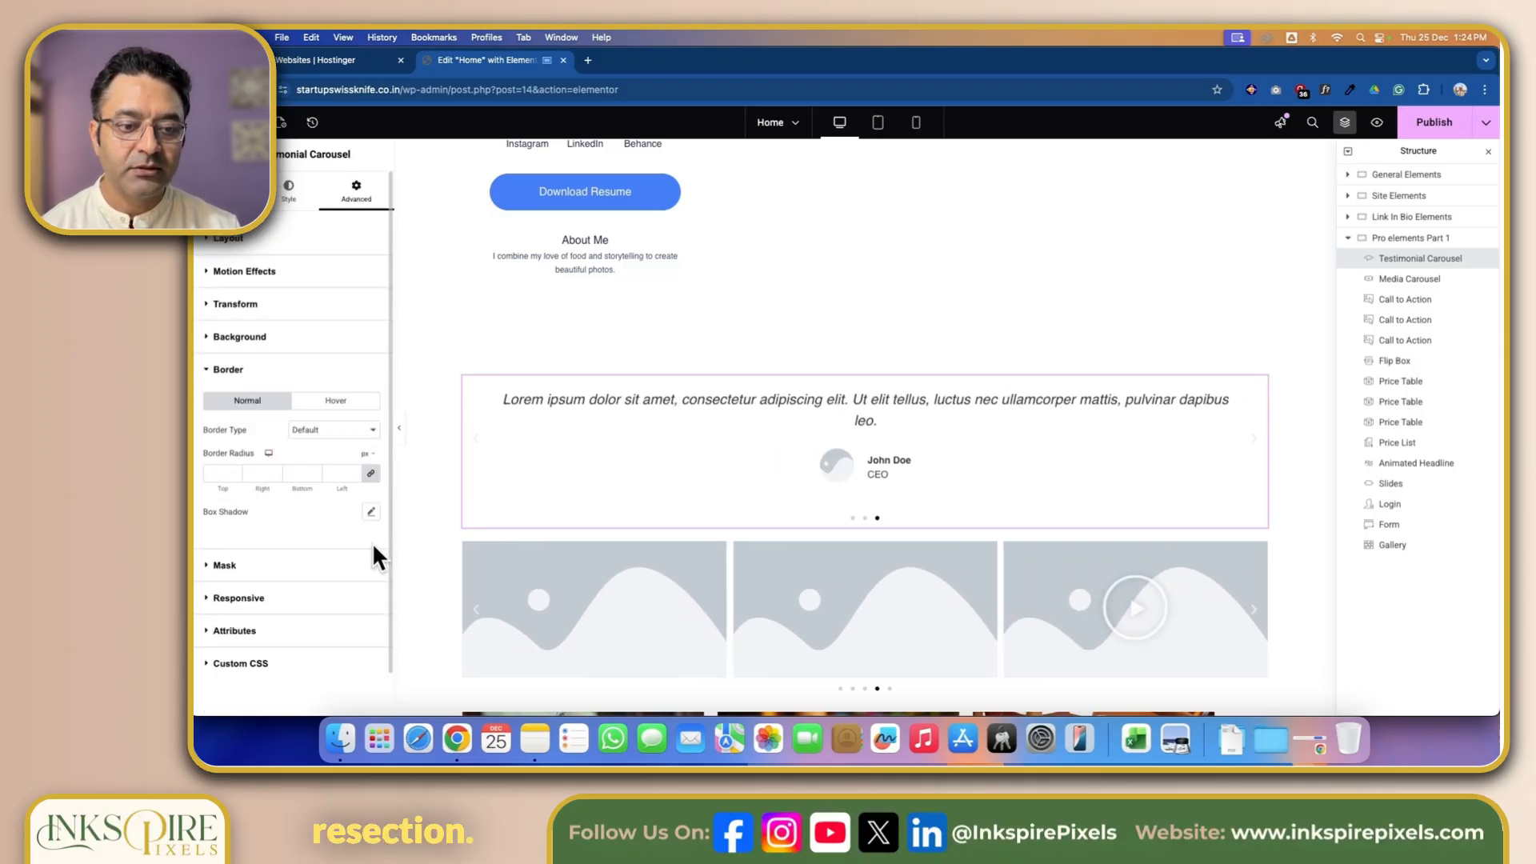
{"action": "left_click", "coordinate": [371, 513]}
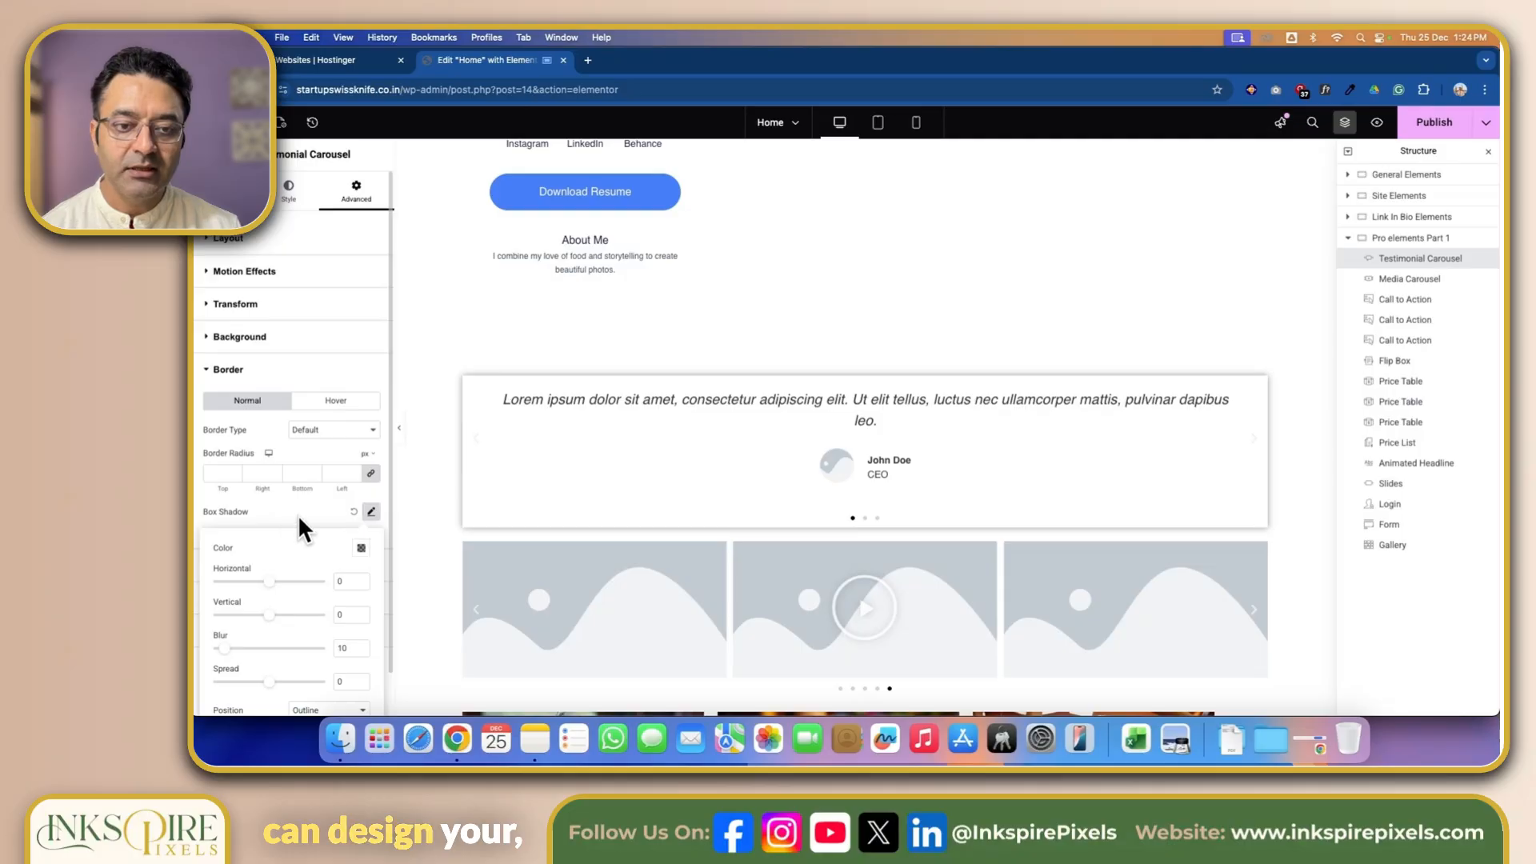
Add a Reviews widget above the testimonial carousel.
{"action": "left_click", "coordinate": [249, 123]}
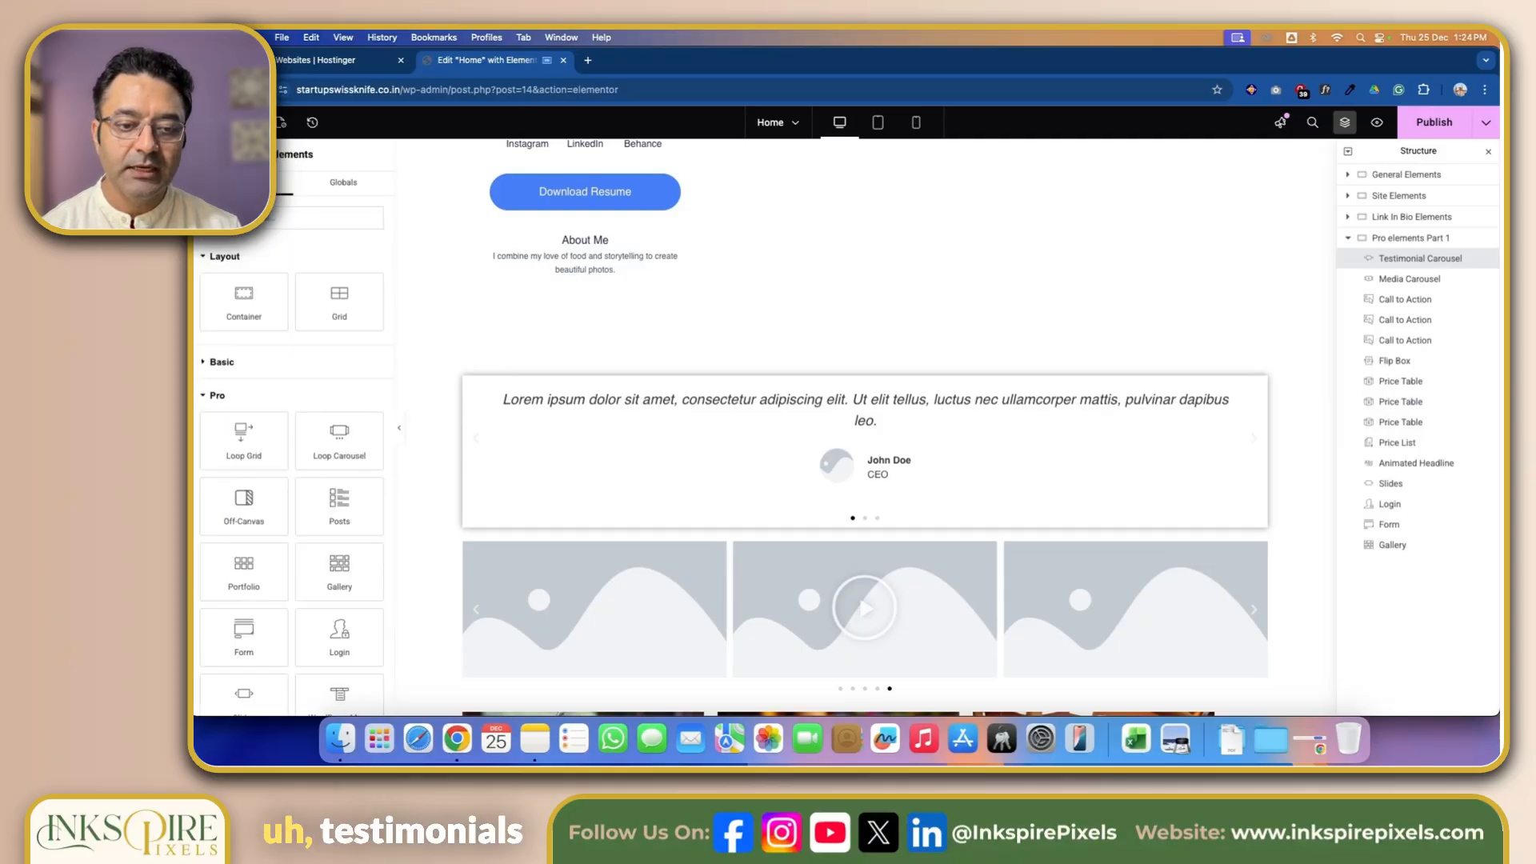
{"action": "scroll", "coordinate": [302, 474], "scroll_direction": "down", "scroll_amount": 5}
{"action": "scroll", "coordinate": [302, 473], "scroll_direction": "down", "scroll_amount": 5}
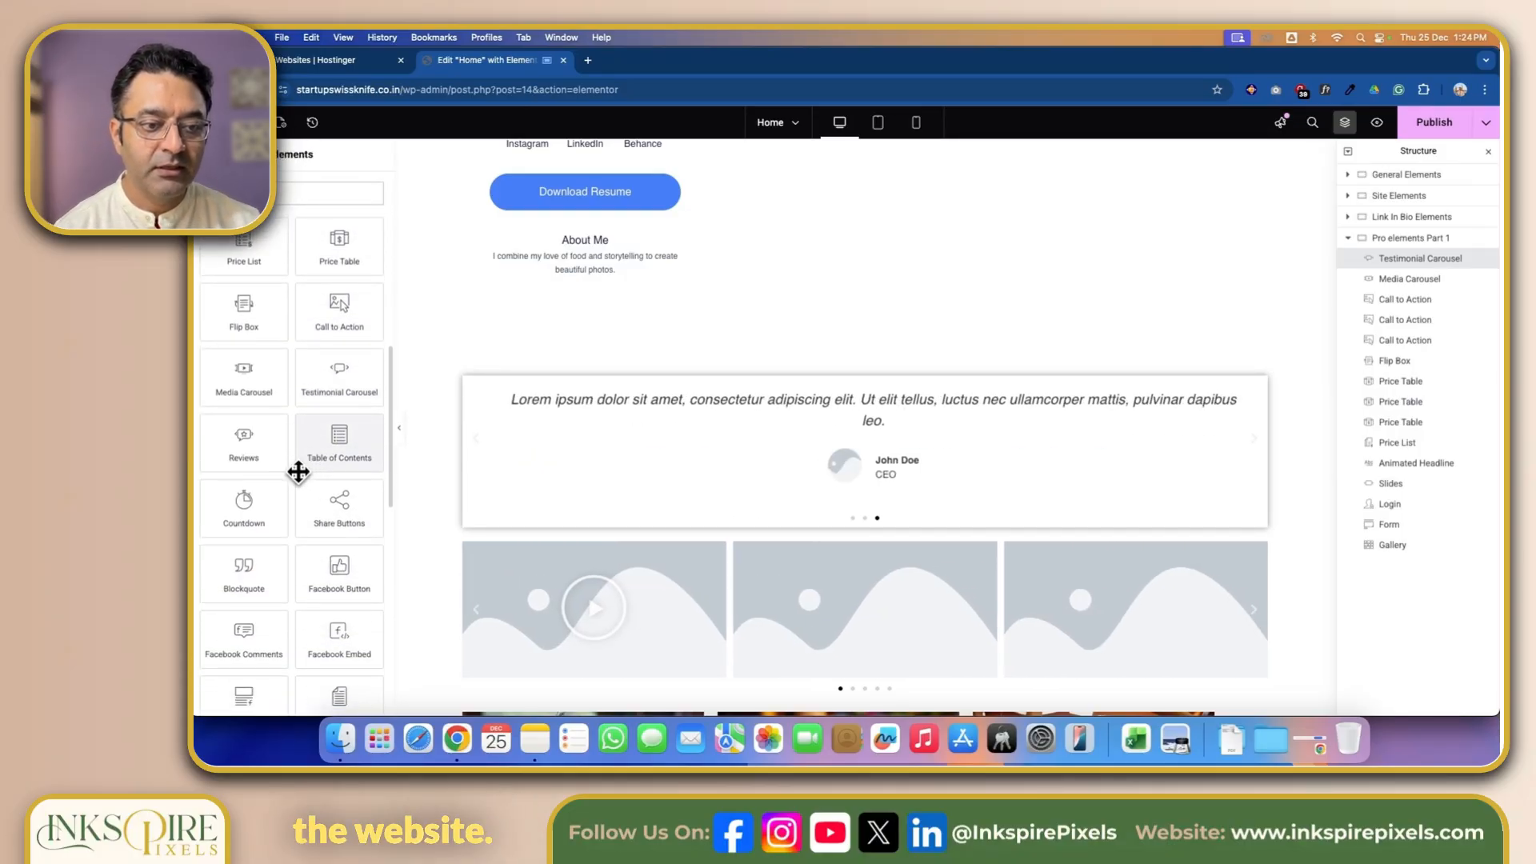
{"action": "scroll", "coordinate": [304, 473], "scroll_direction": "up", "scroll_amount": 1}
{"action": "left_click_drag", "start_coordinate": [259, 469], "coordinate": [520, 400]}
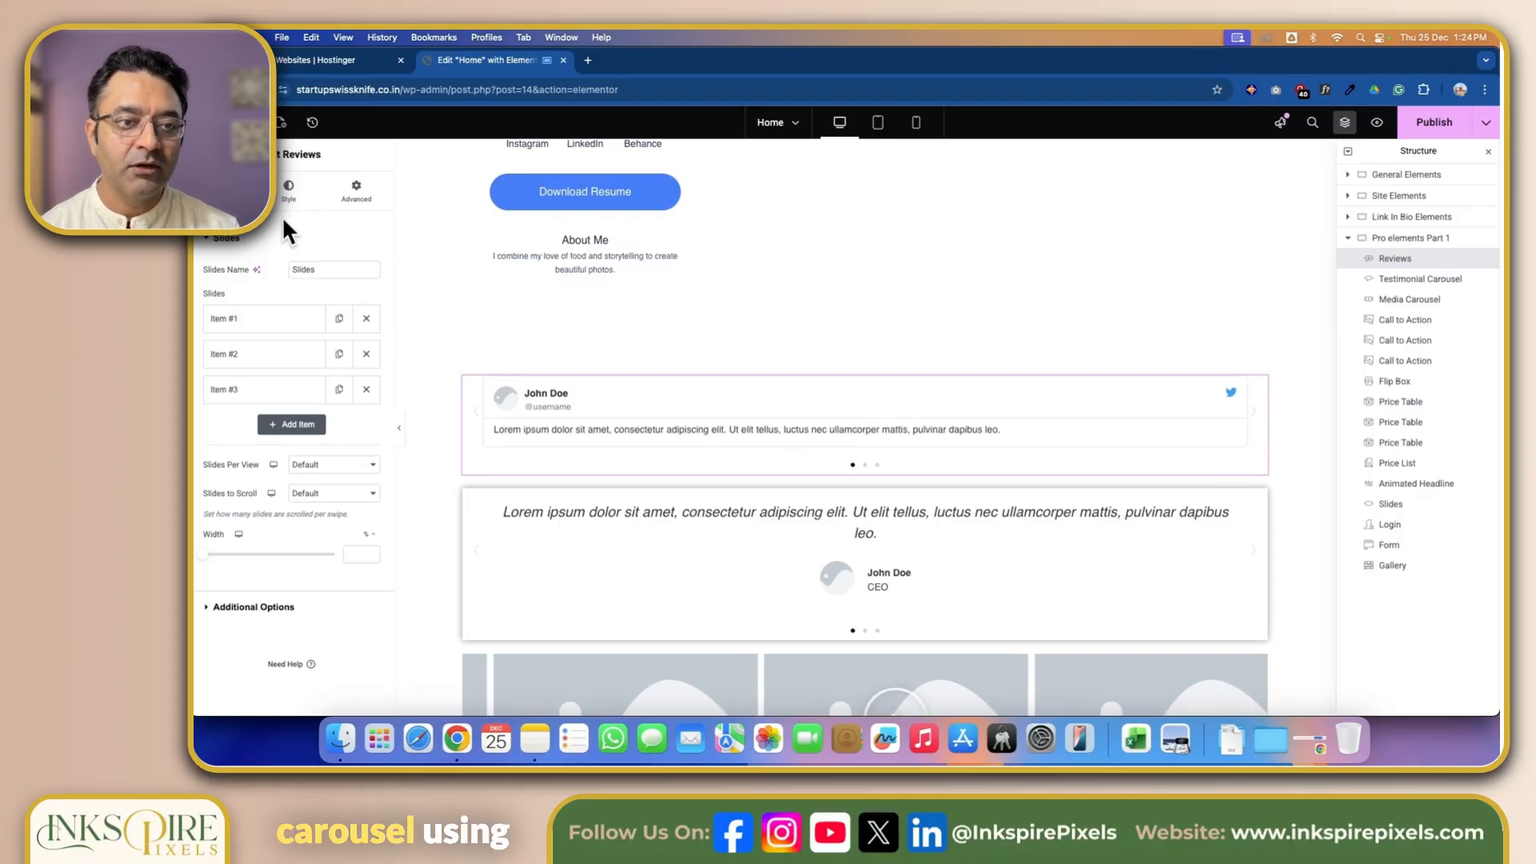
Add a Share Buttons widget above the reviews.
{"action": "left_click", "coordinate": [249, 122]}
{"action": "scroll", "coordinate": [307, 489], "scroll_direction": "down", "scroll_amount": 3}
{"action": "scroll", "coordinate": [309, 487], "scroll_direction": "up", "scroll_amount": 1}
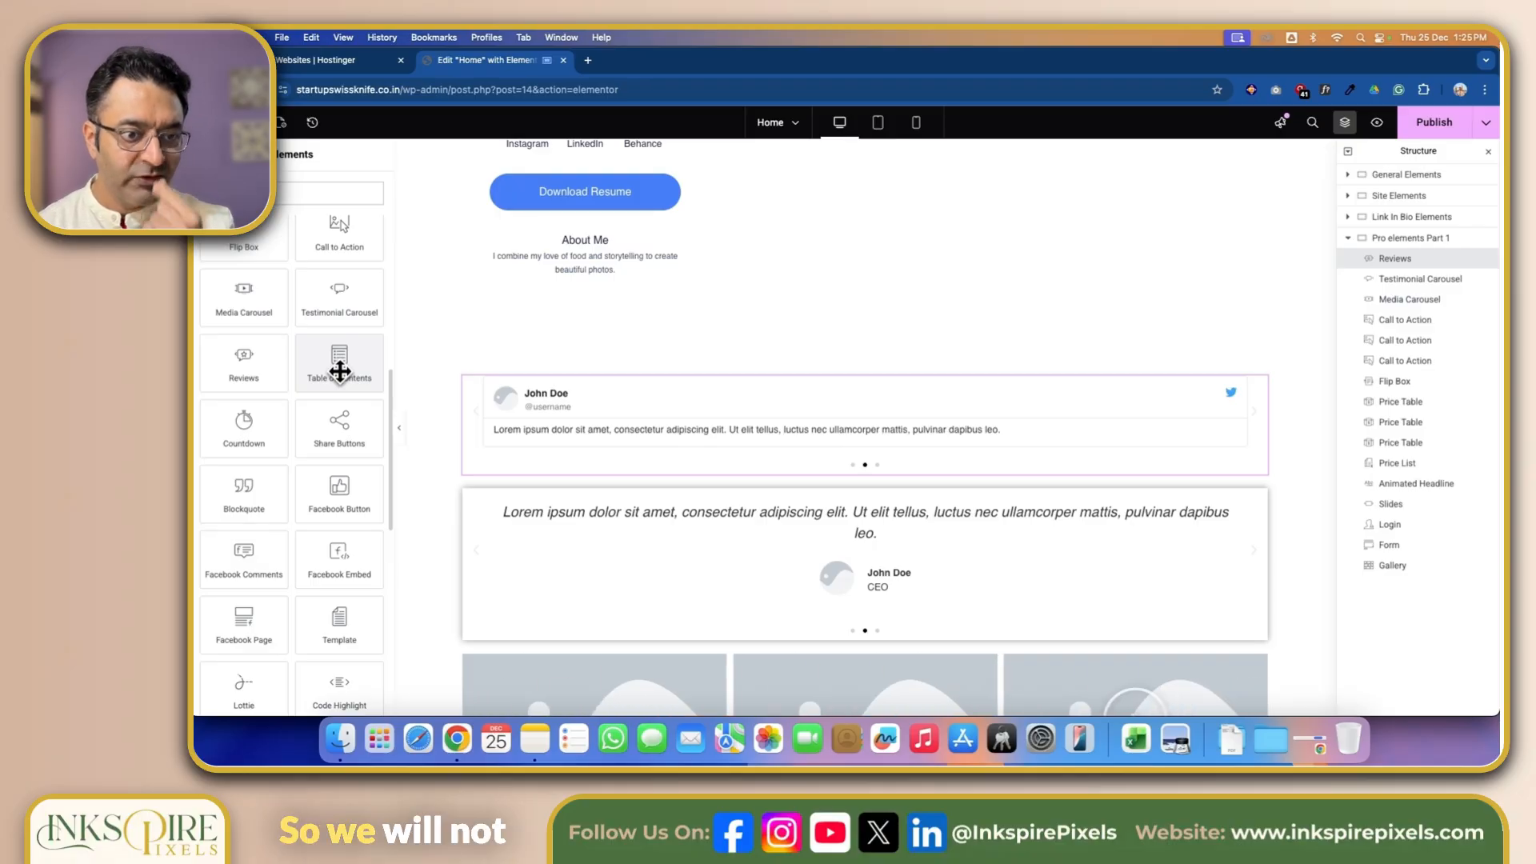
{"action": "scroll", "coordinate": [340, 376], "scroll_direction": "down", "scroll_amount": 3}
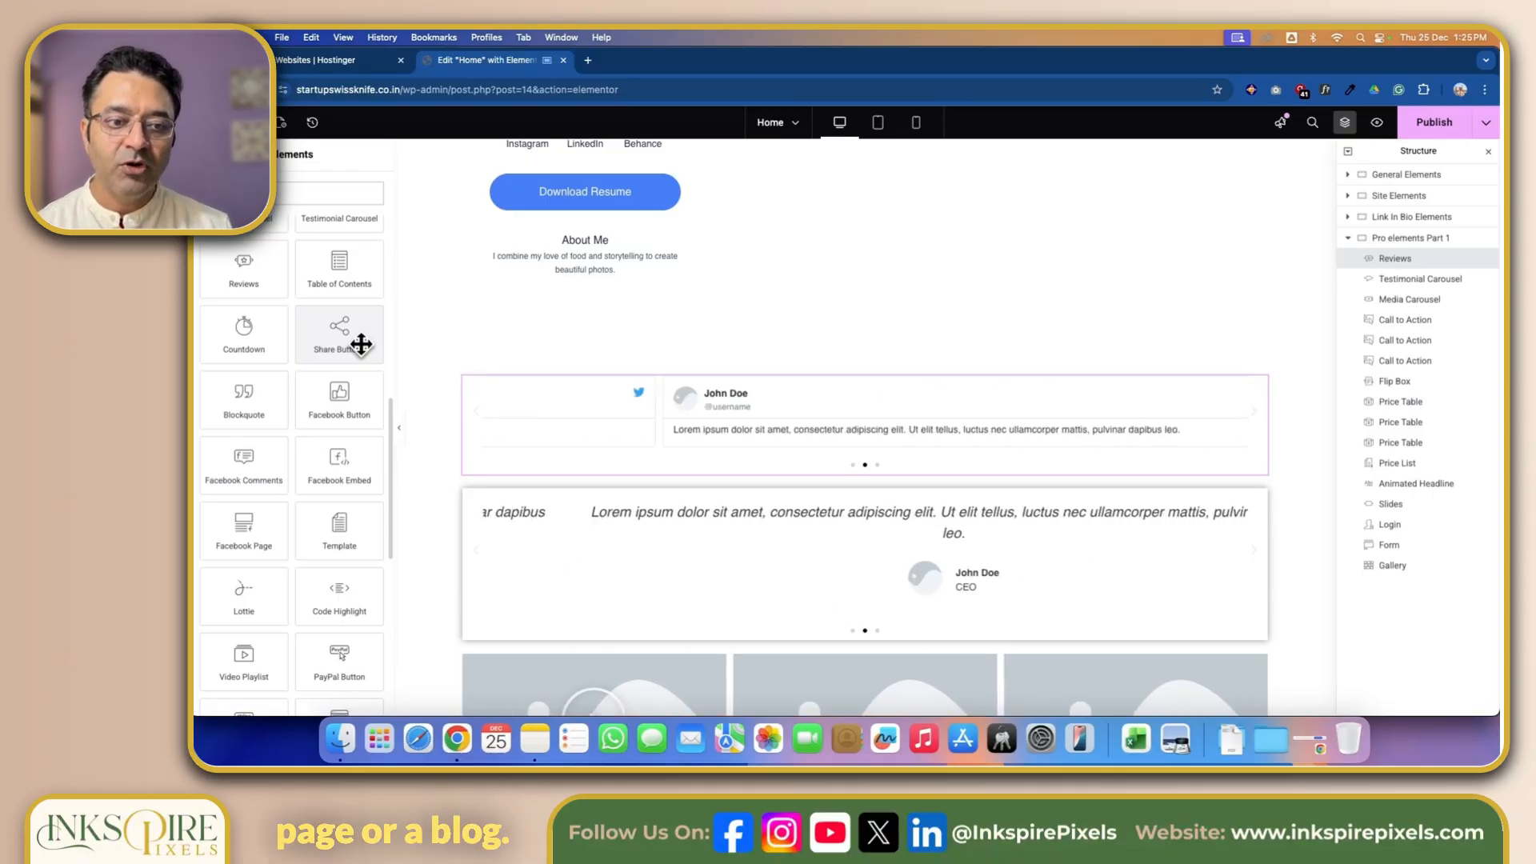
{"action": "left_click_drag", "start_coordinate": [361, 344], "coordinate": [376, 356]}
{"action": "left_click_drag", "start_coordinate": [566, 367], "coordinate": [565, 388]}
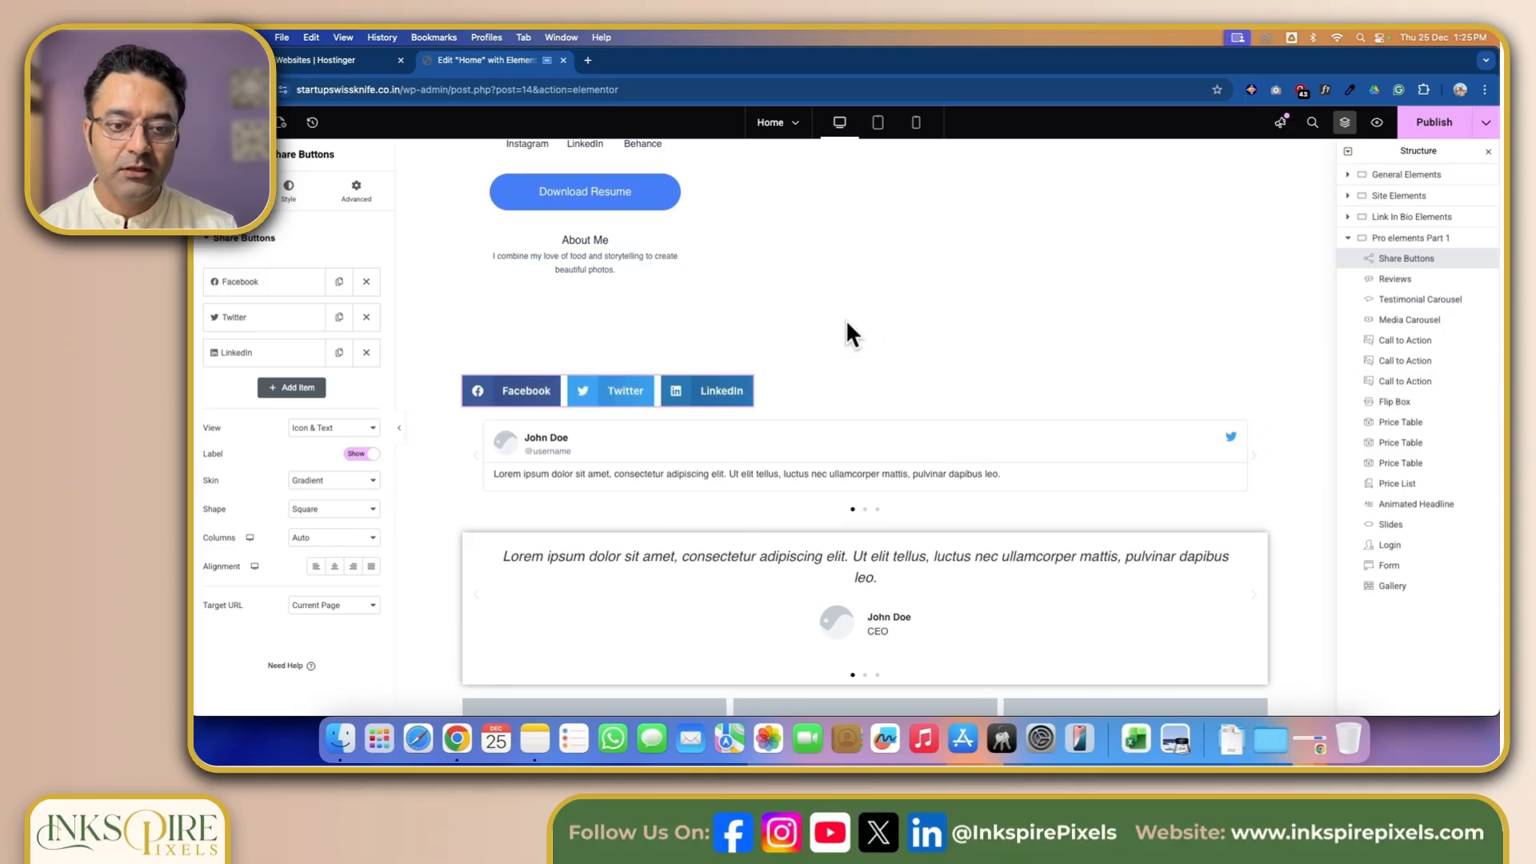
Add a fourth share button and set its network to Pinterest.
{"action": "left_click", "coordinate": [301, 391]}
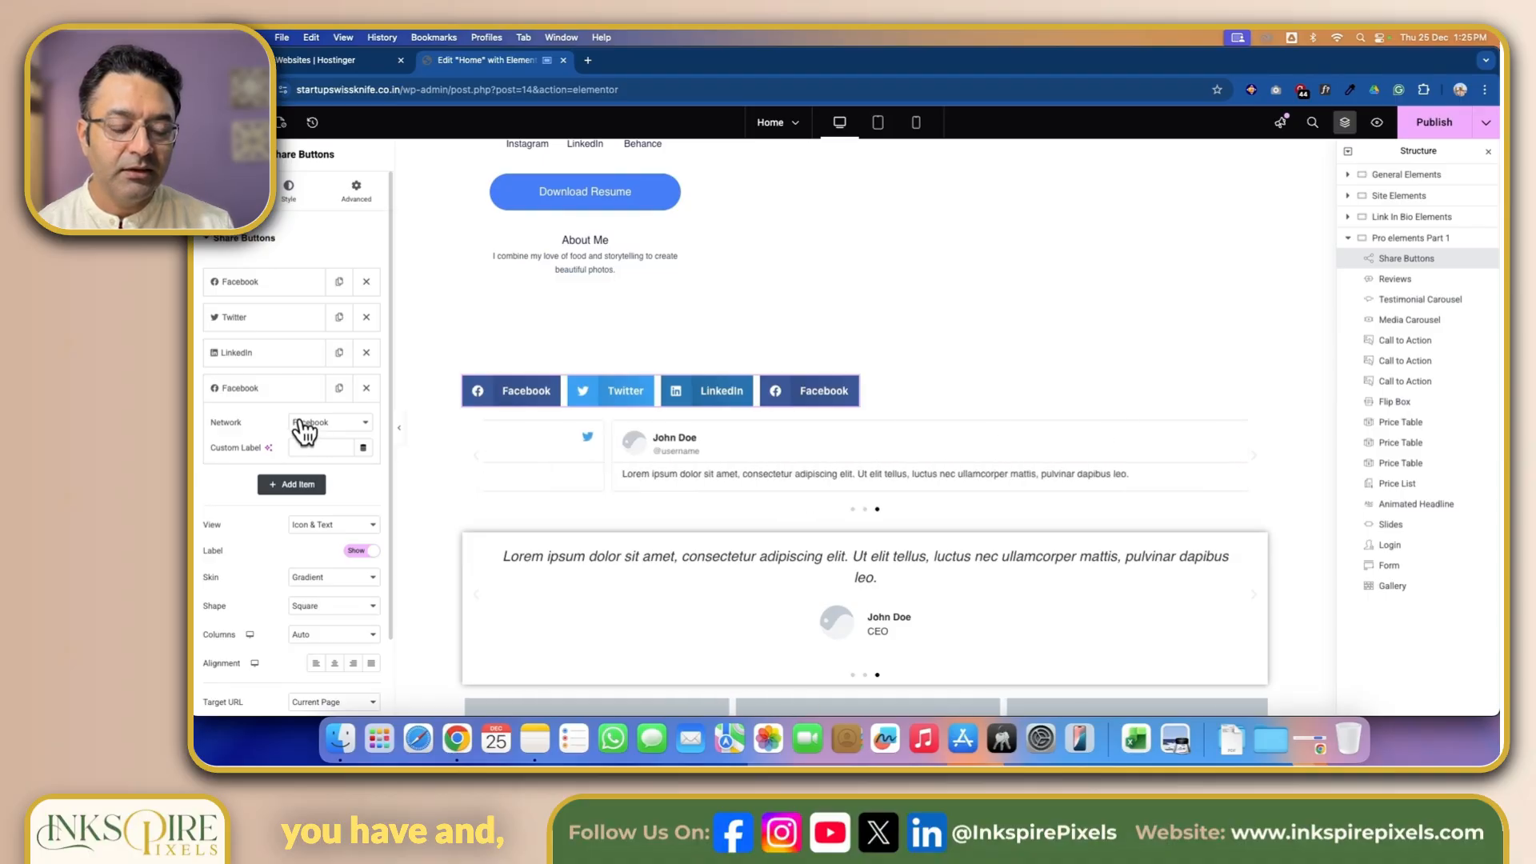
{"action": "left_click", "coordinate": [337, 424]}
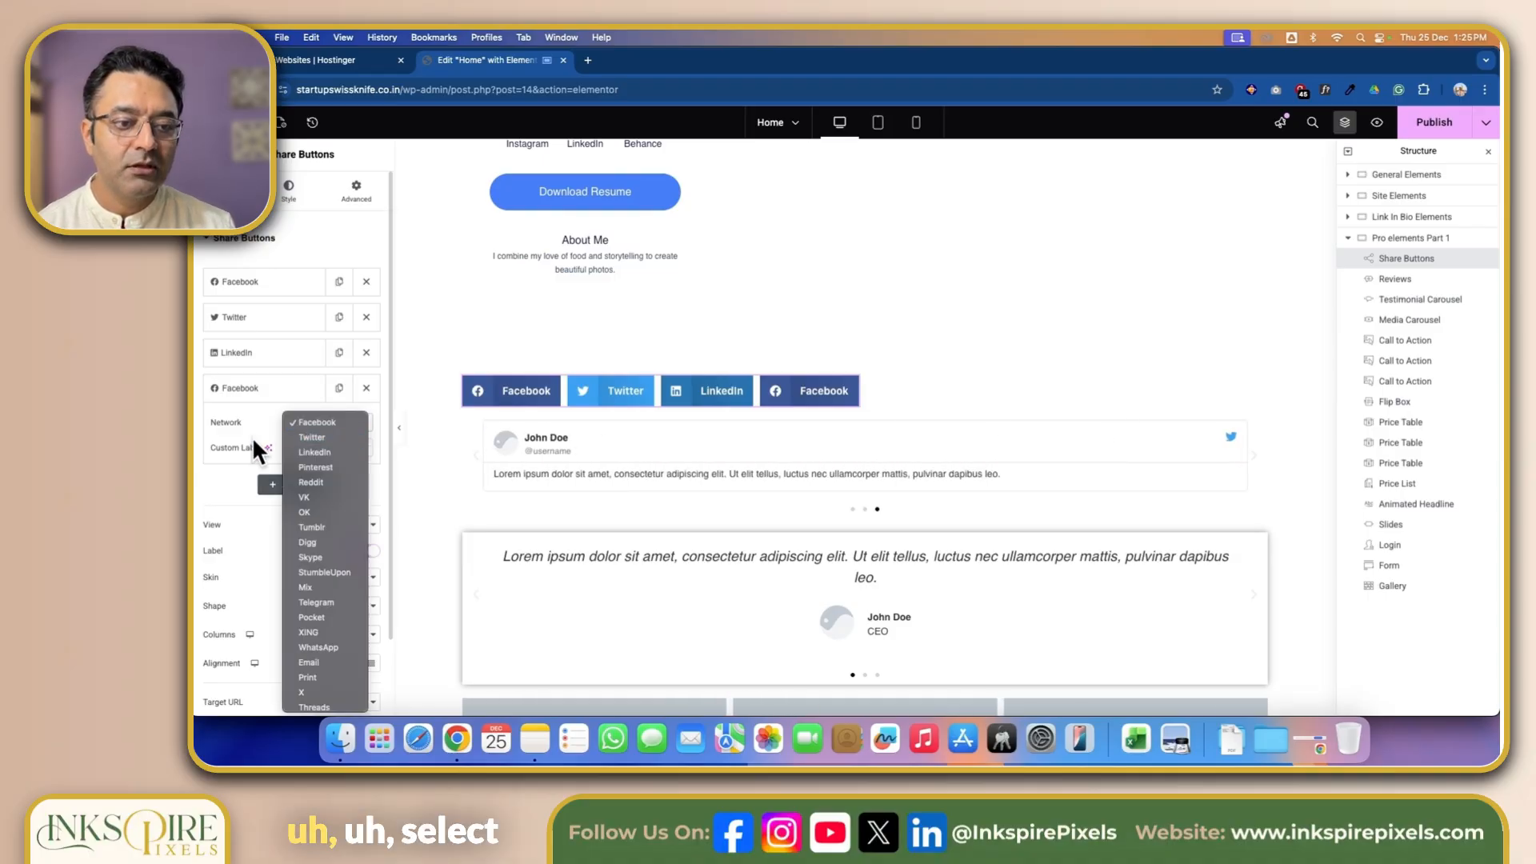
{"action": "left_click", "coordinate": [197, 435]}
{"action": "scroll", "coordinate": [252, 420], "scroll_direction": "down", "scroll_amount": 2}
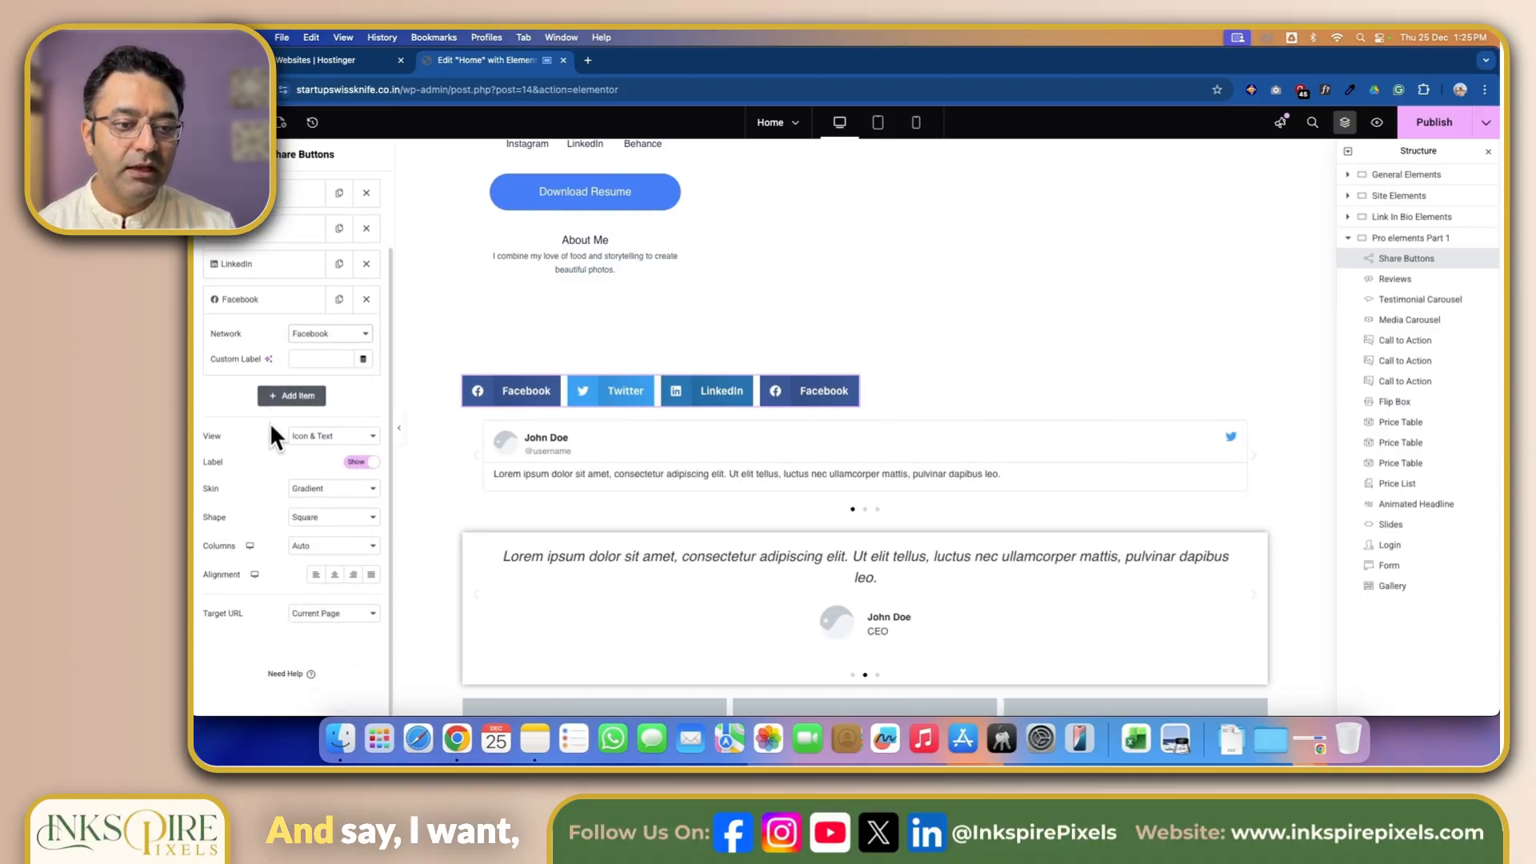
{"action": "left_click", "coordinate": [350, 335]}
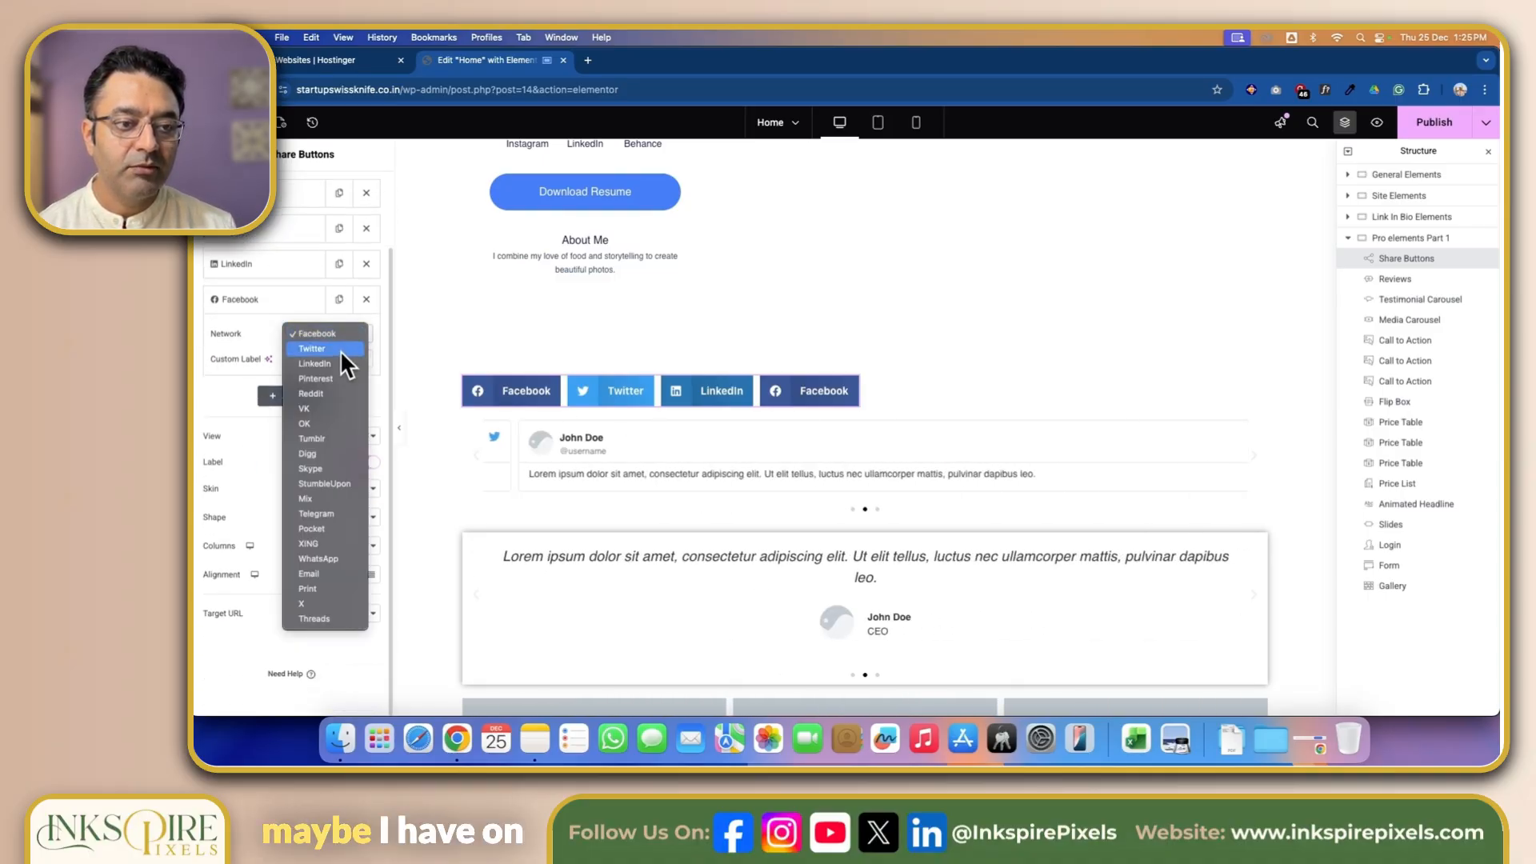
{"action": "left_click", "coordinate": [333, 377]}
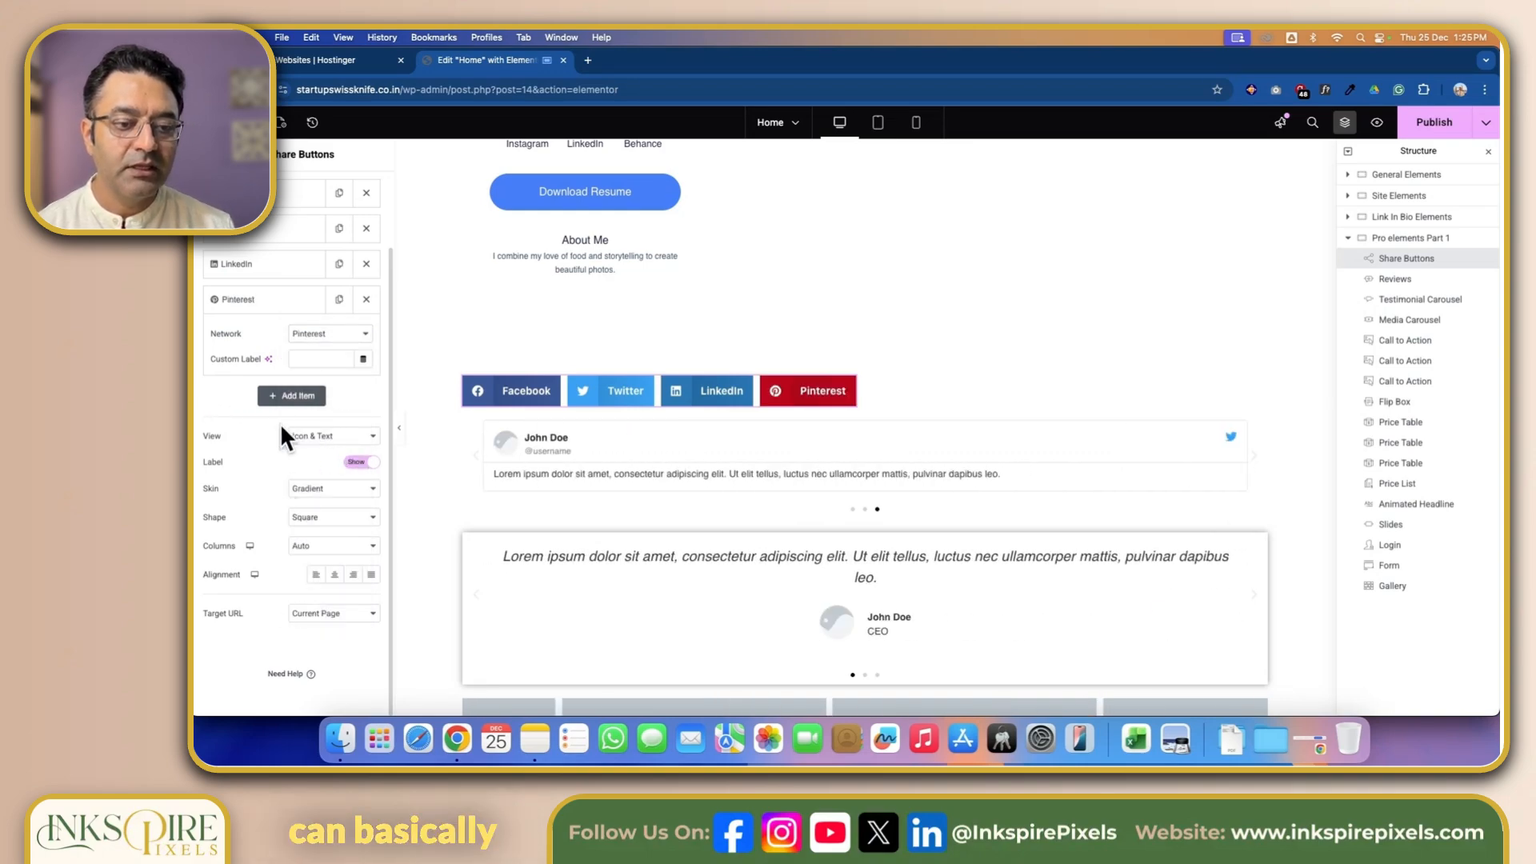
Set the share buttons' shape to Rounded and show their style settings.
{"action": "scroll", "coordinate": [275, 431], "scroll_direction": "up", "scroll_amount": 3}
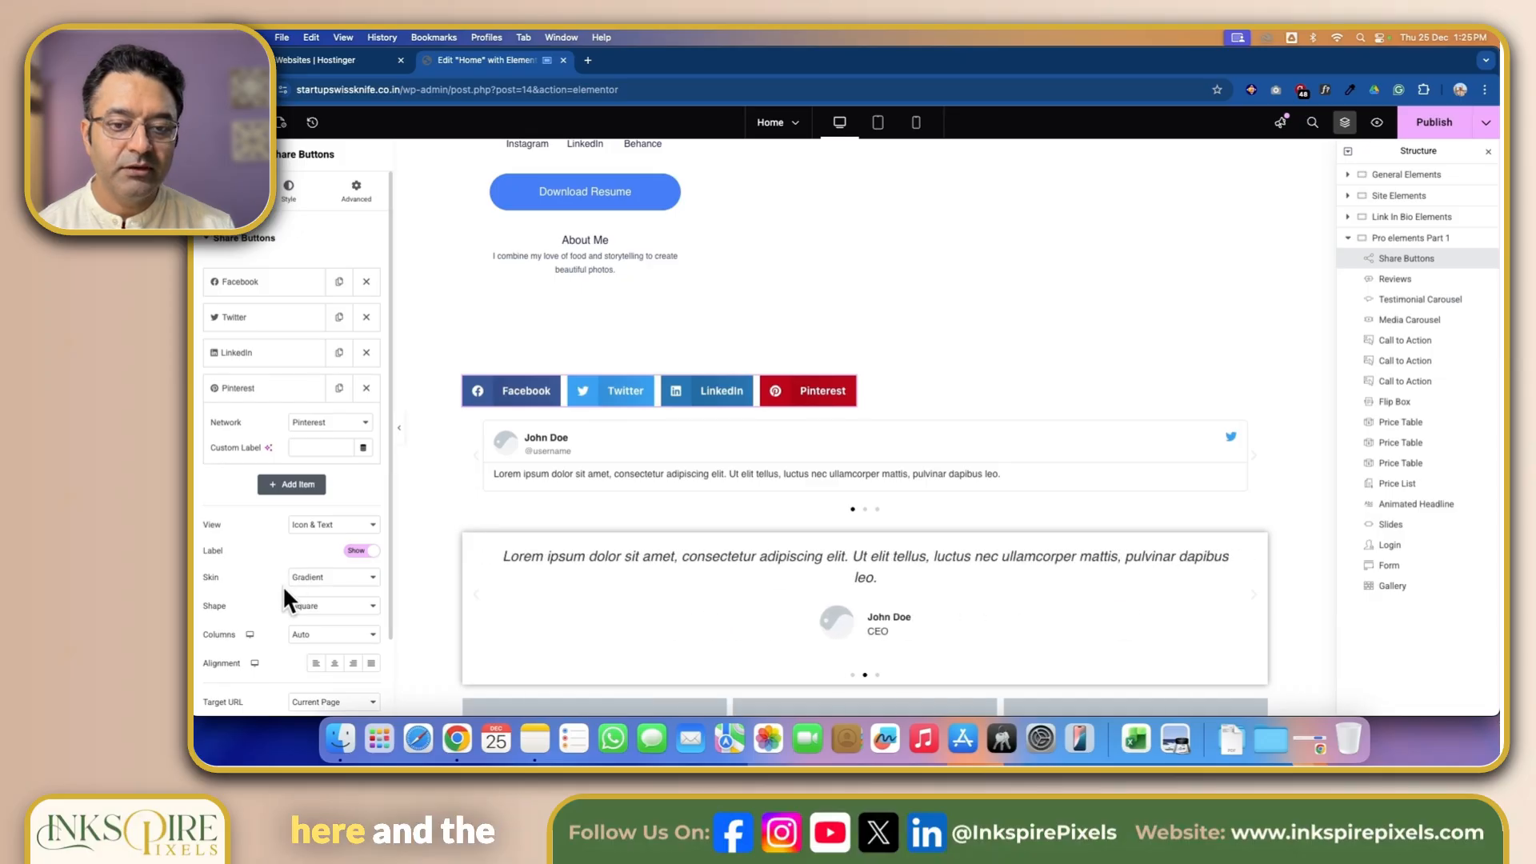
{"action": "left_click", "coordinate": [344, 608]}
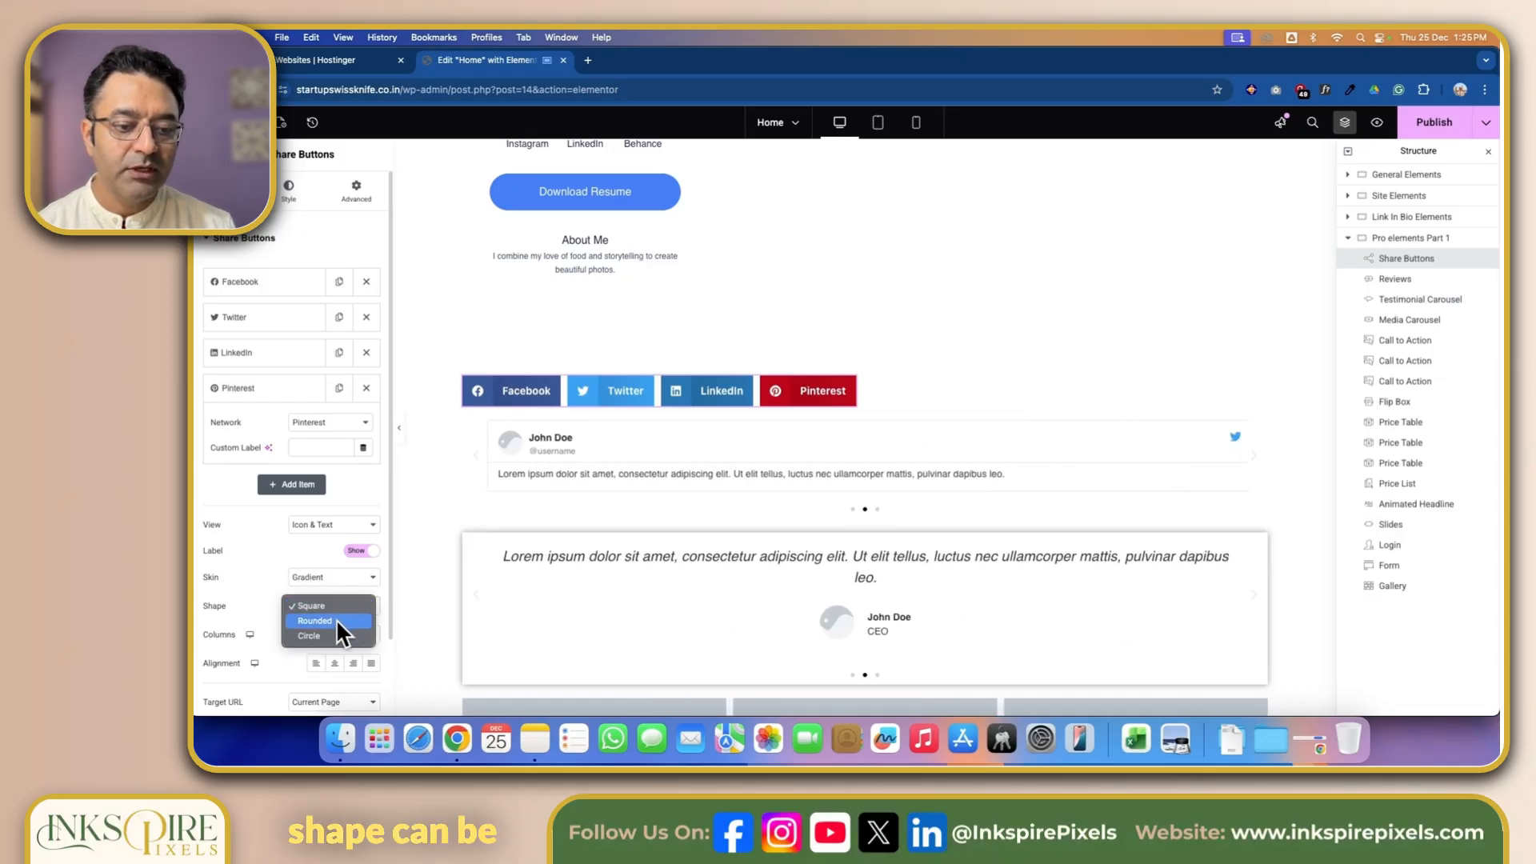
{"action": "left_click", "coordinate": [336, 618]}
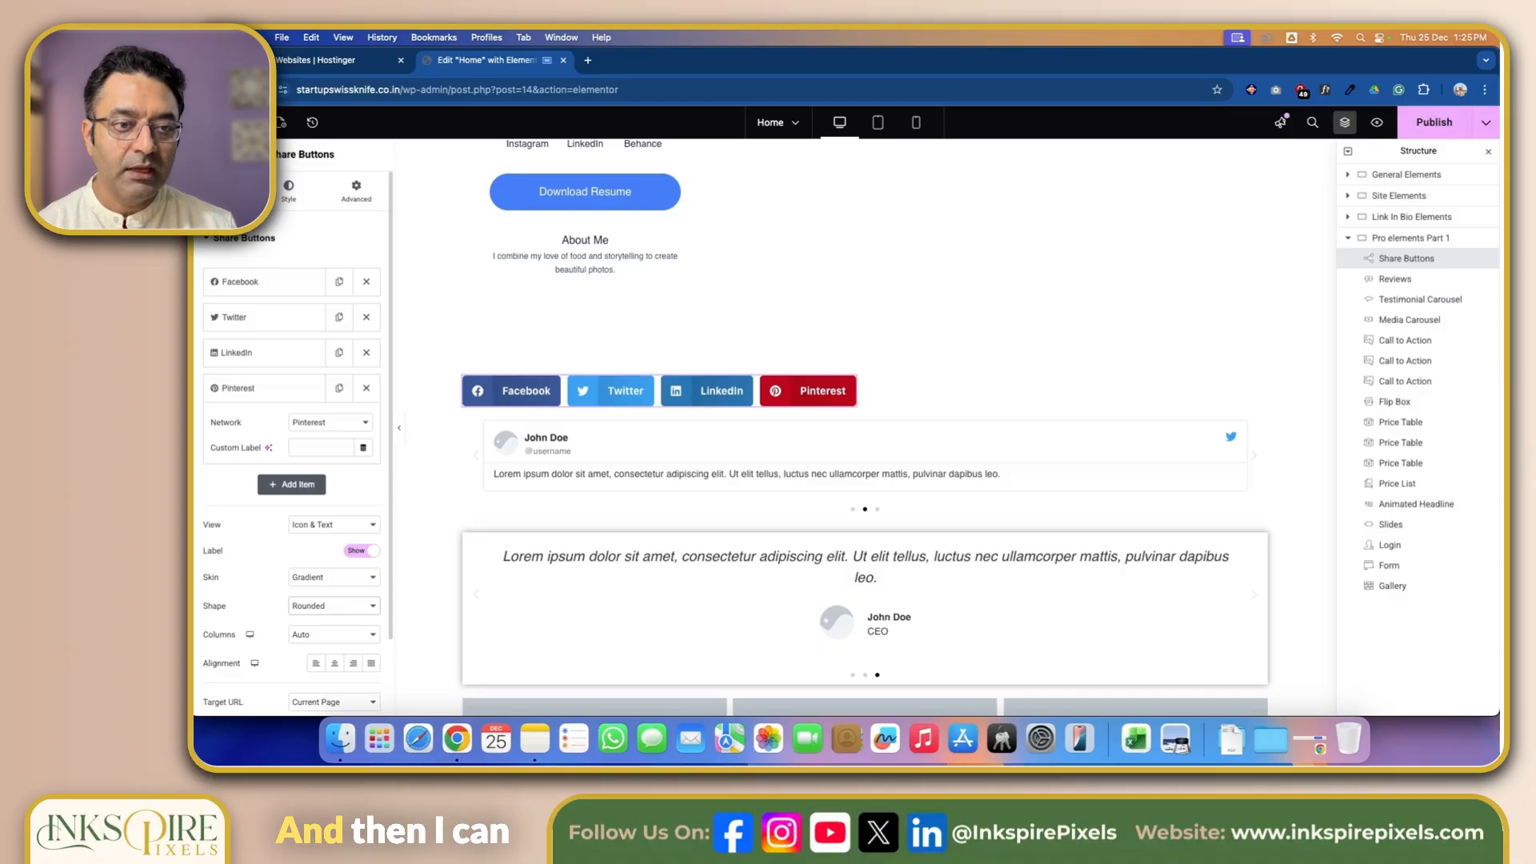
{"action": "left_click", "coordinate": [298, 192]}
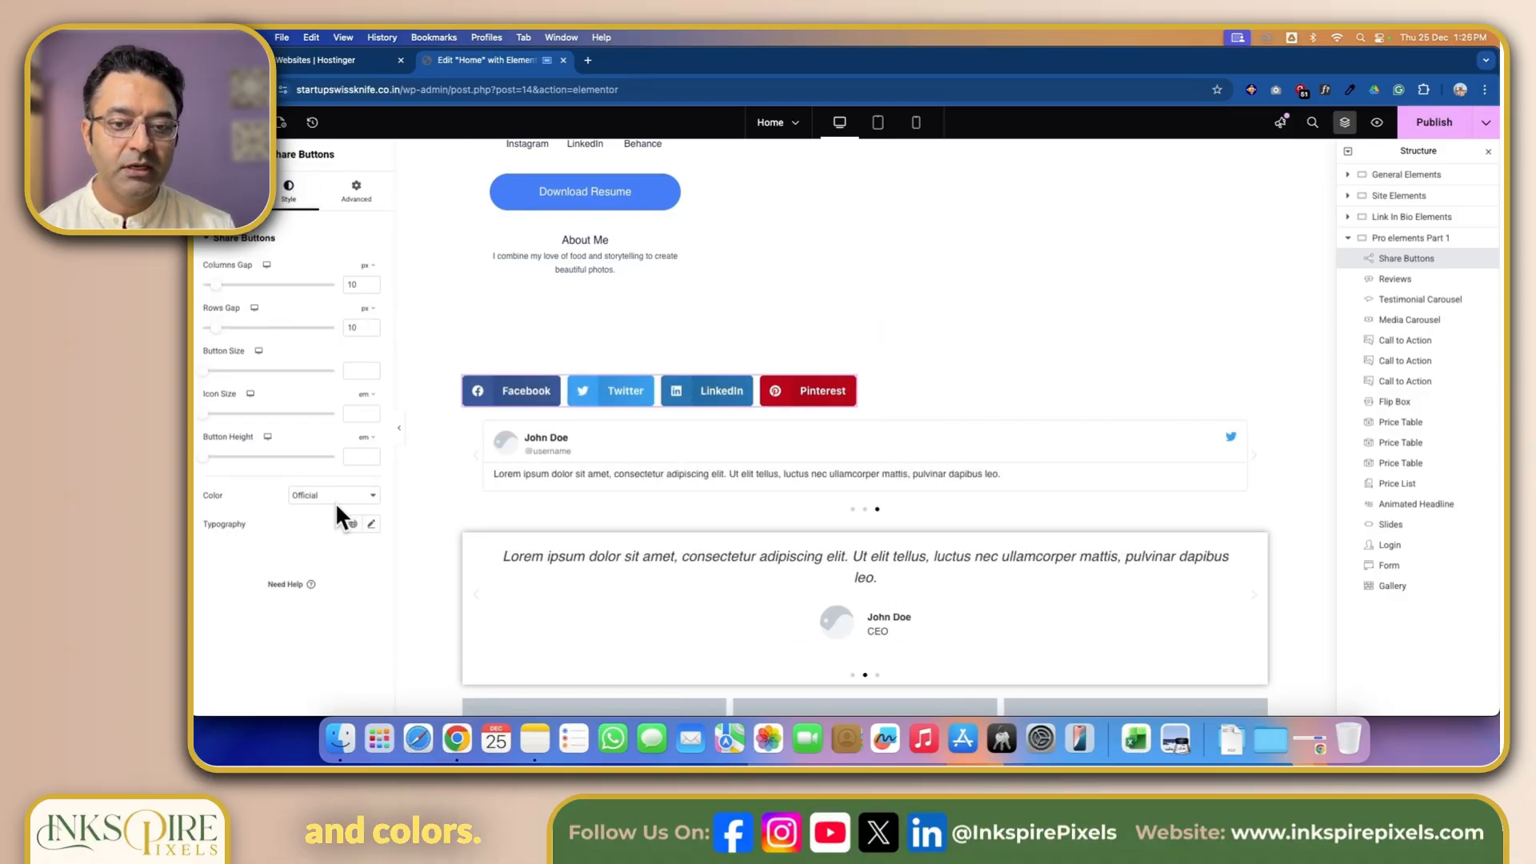
Try the Custom color option on the share buttons and return the color to Official.
{"action": "left_click", "coordinate": [365, 496]}
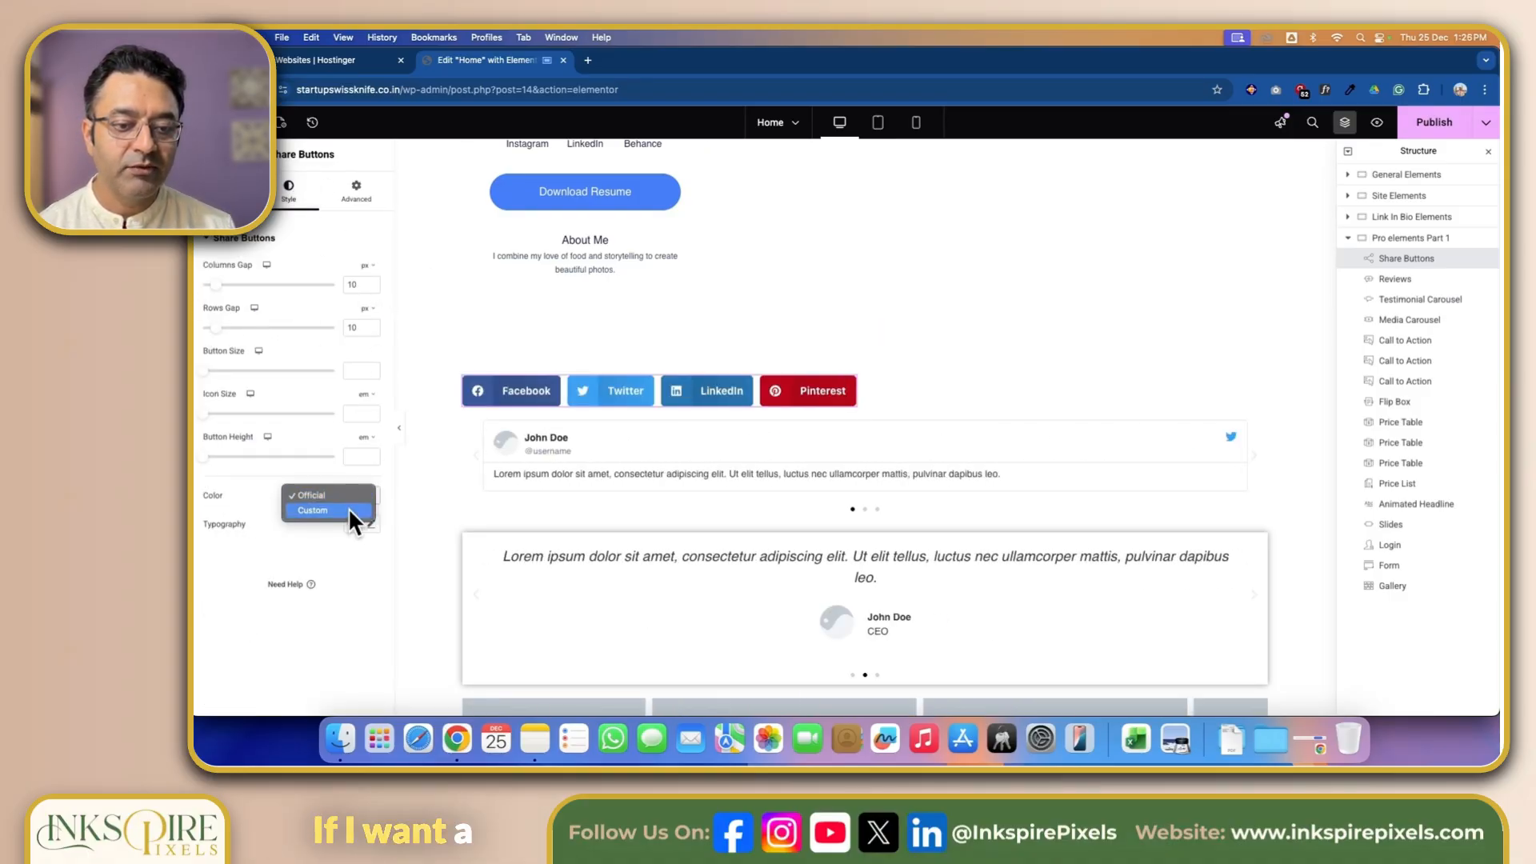
{"action": "left_click", "coordinate": [350, 510]}
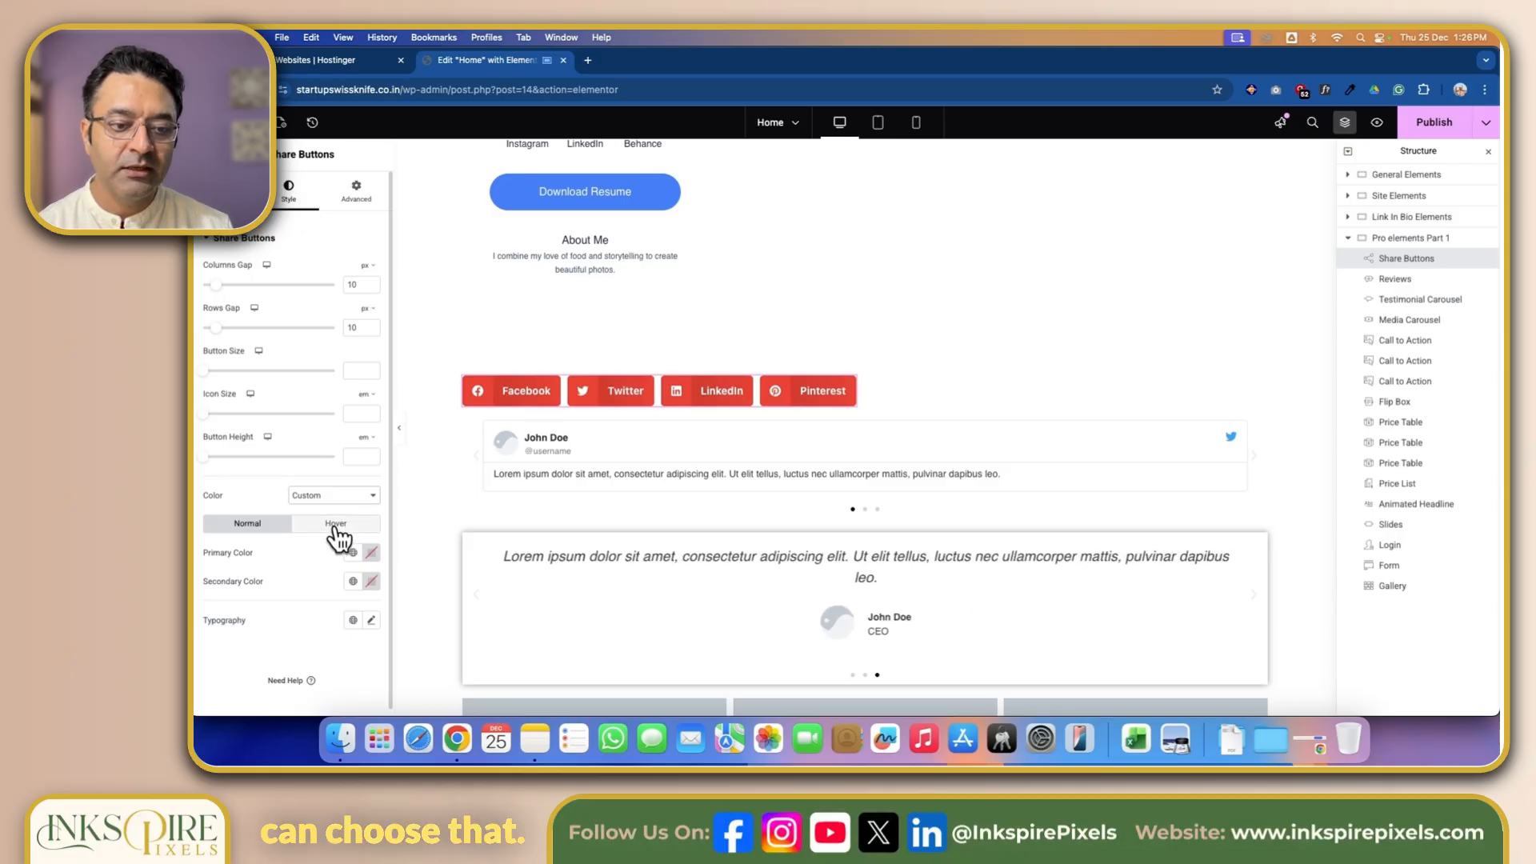
{"action": "left_click", "coordinate": [330, 496]}
{"action": "left_click", "coordinate": [325, 478]}
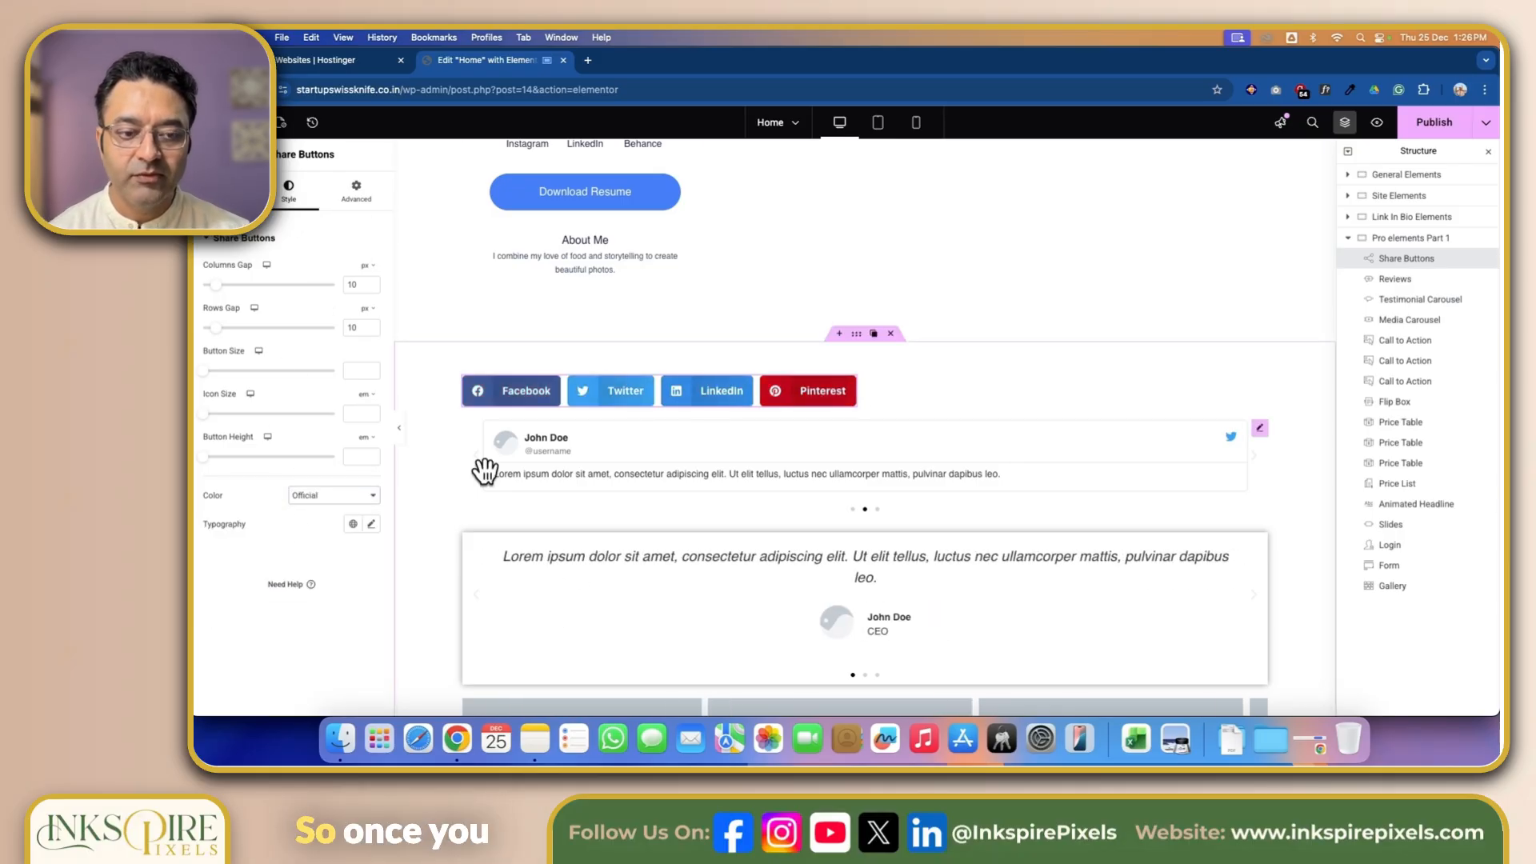
Set the share buttons' Target URL to Custom and look through the dynamic options for its link.
{"action": "left_click", "coordinate": [221, 192]}
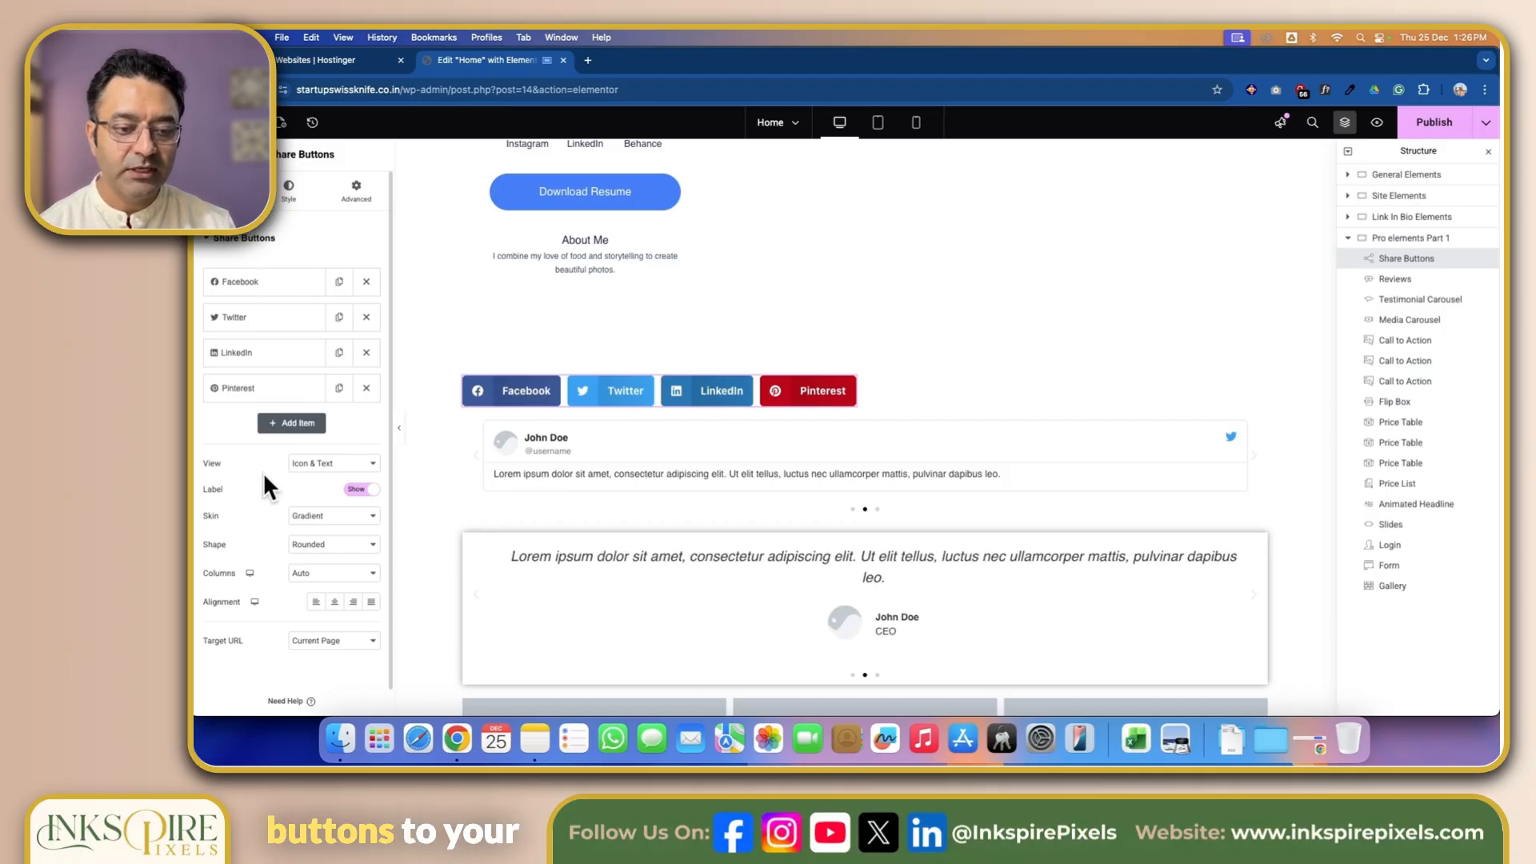
{"action": "scroll", "coordinate": [280, 548], "scroll_direction": "down", "scroll_amount": 1}
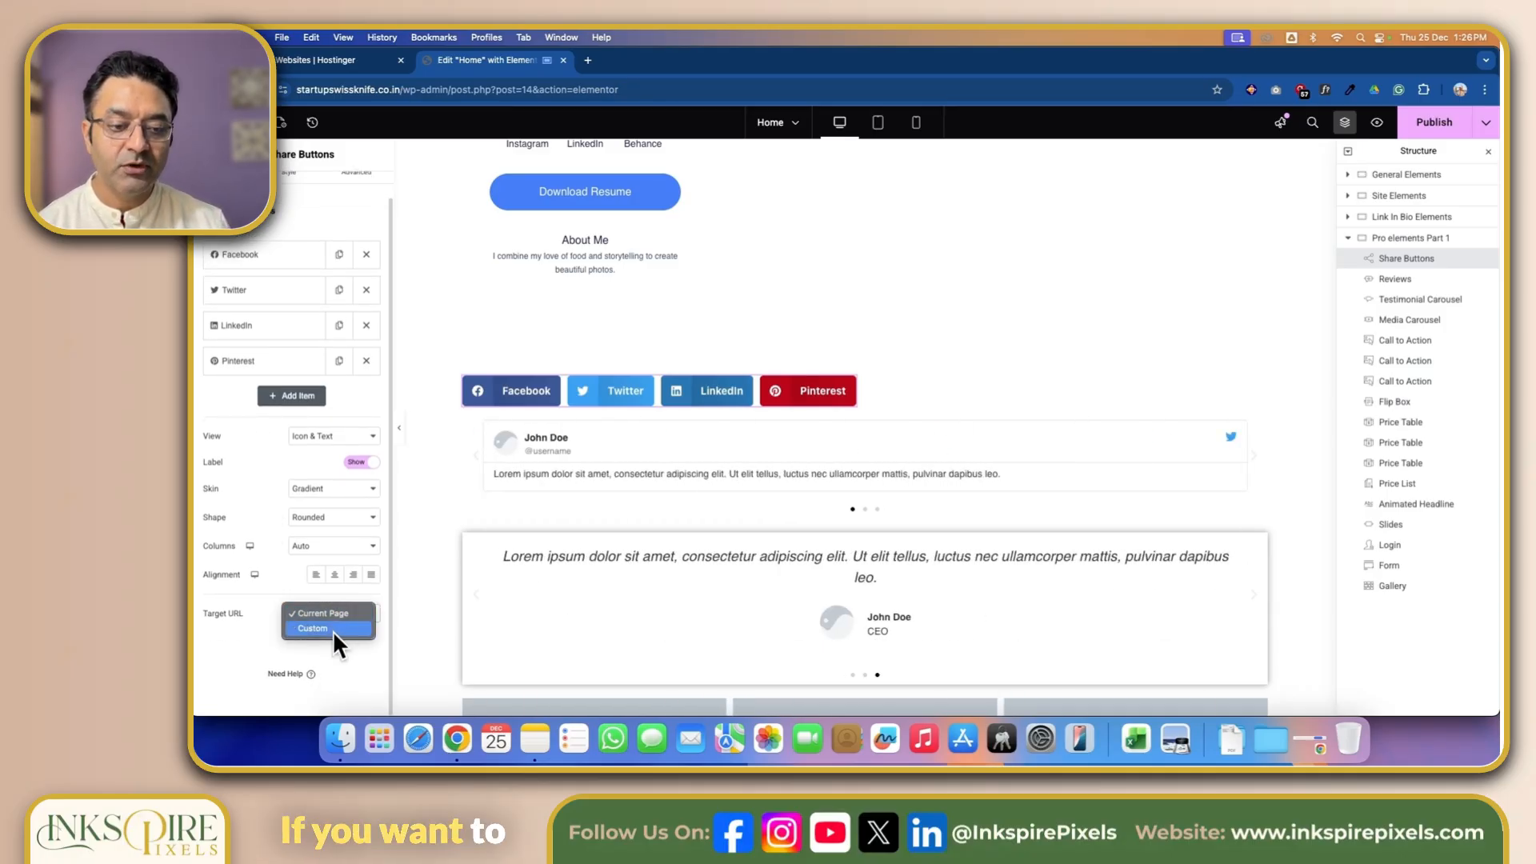
{"action": "left_click", "coordinate": [332, 629]}
{"action": "left_click", "coordinate": [370, 643]}
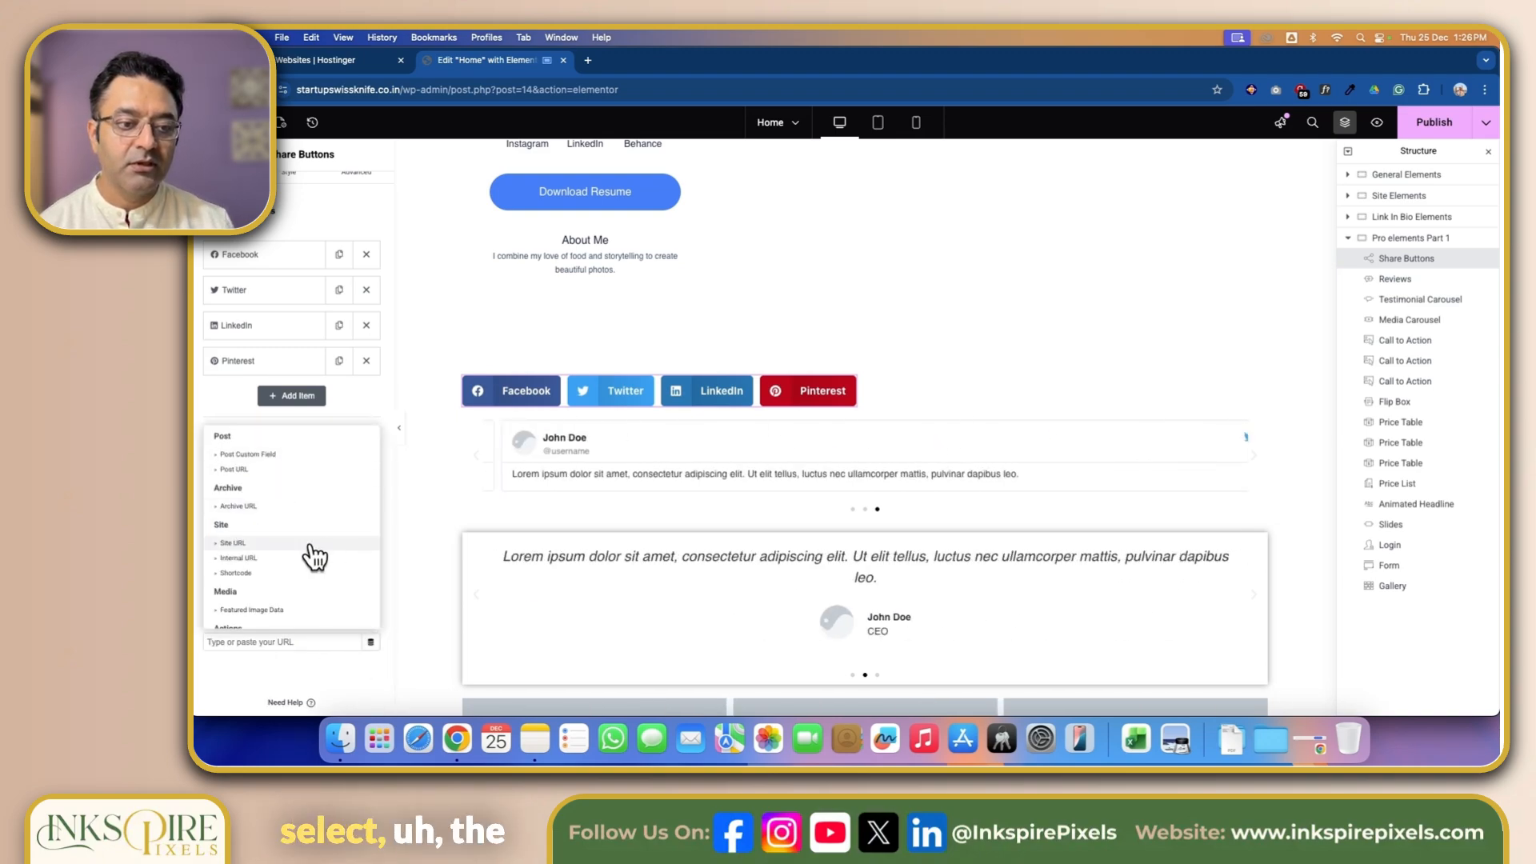
{"action": "scroll", "coordinate": [384, 653], "scroll_direction": "down", "scroll_amount": 1}
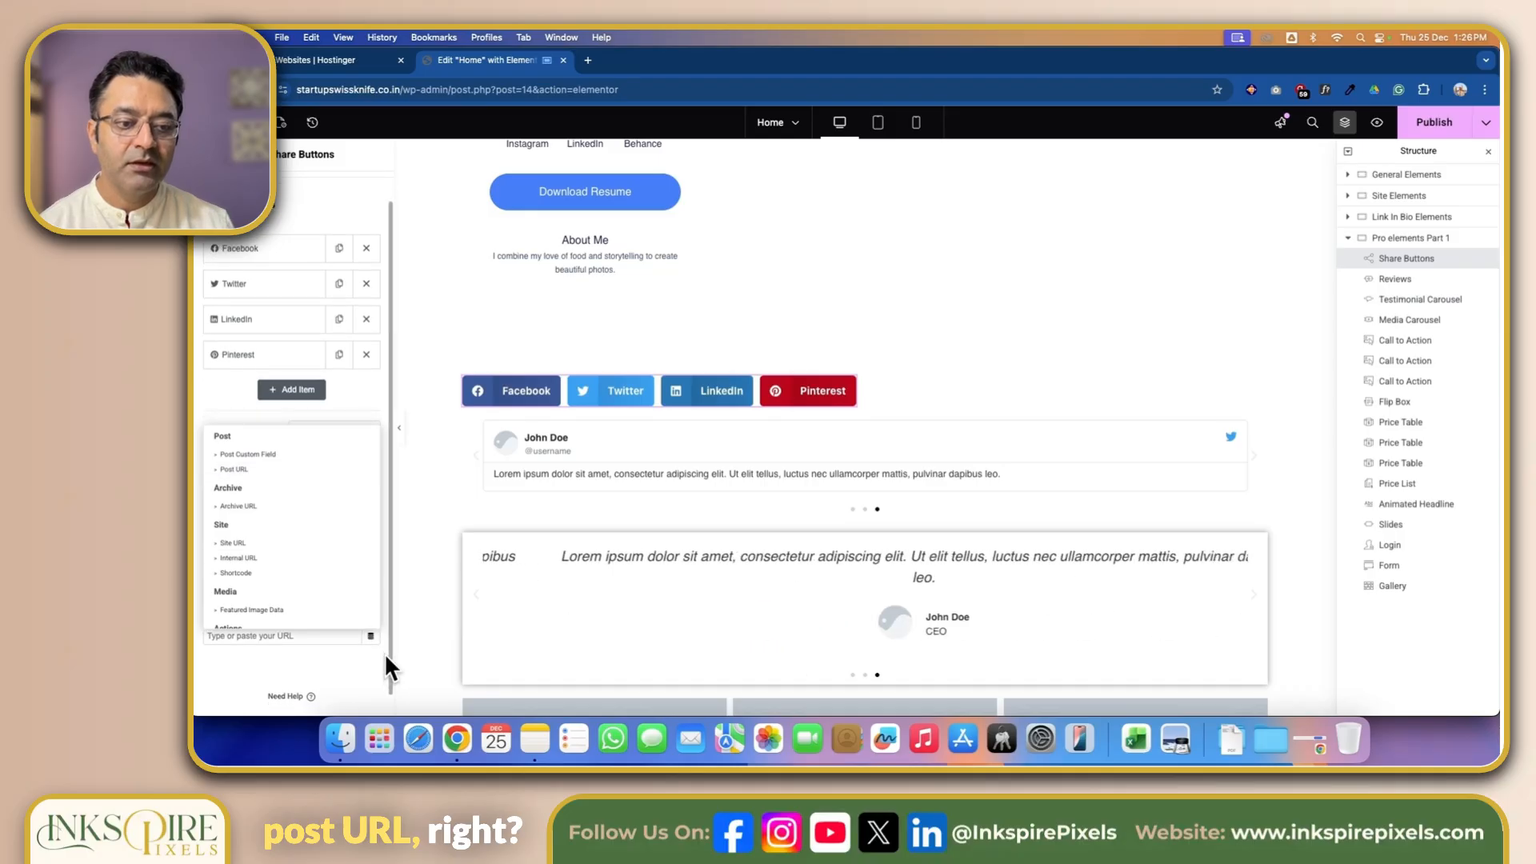
{"action": "left_click", "coordinate": [350, 665]}
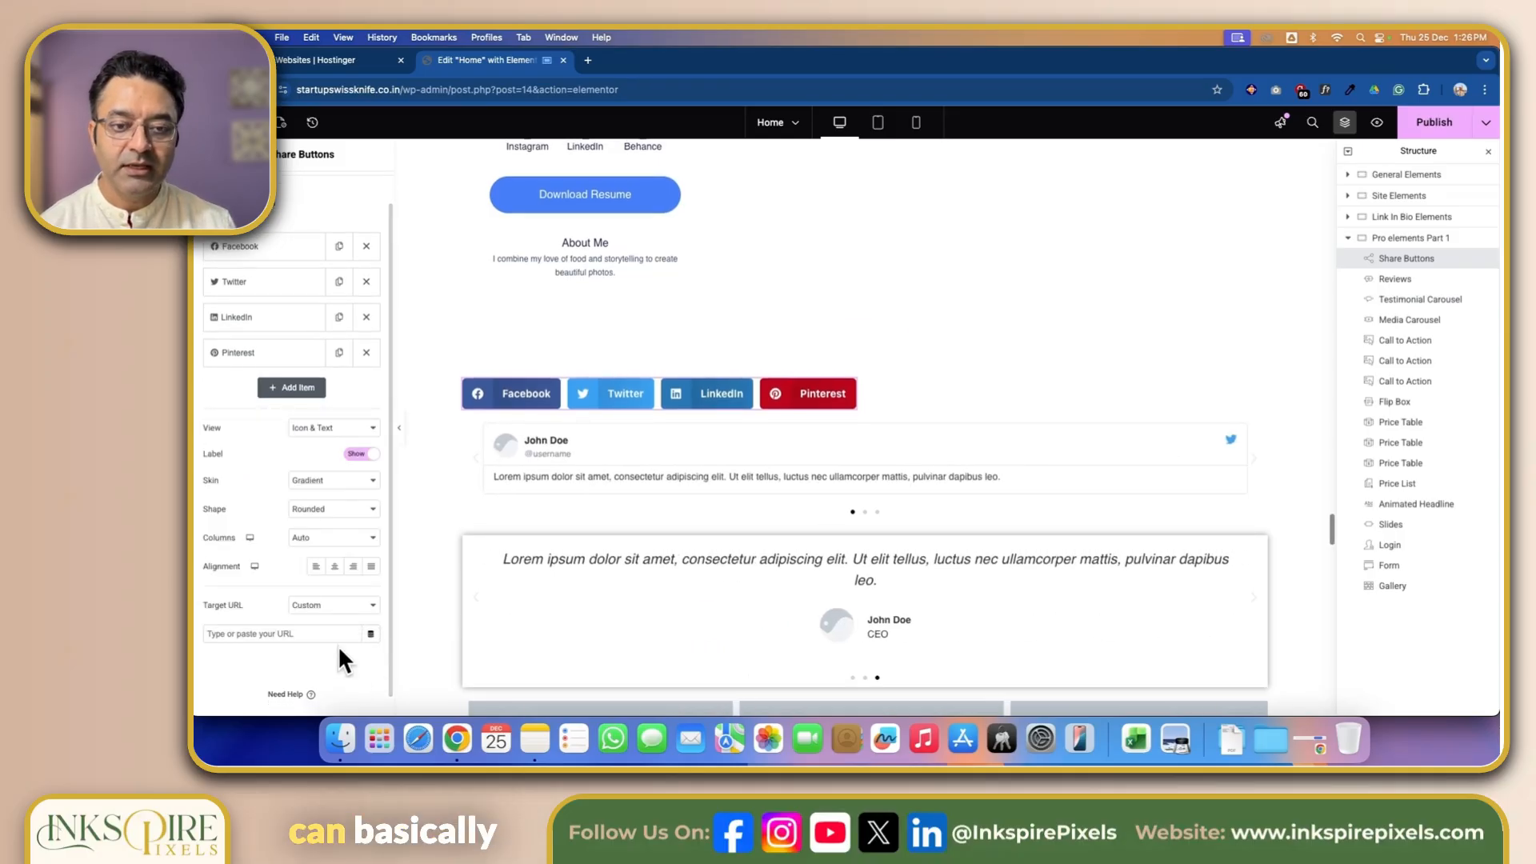
Add a Blockquote widget above the share buttons.
{"action": "left_click", "coordinate": [840, 392]}
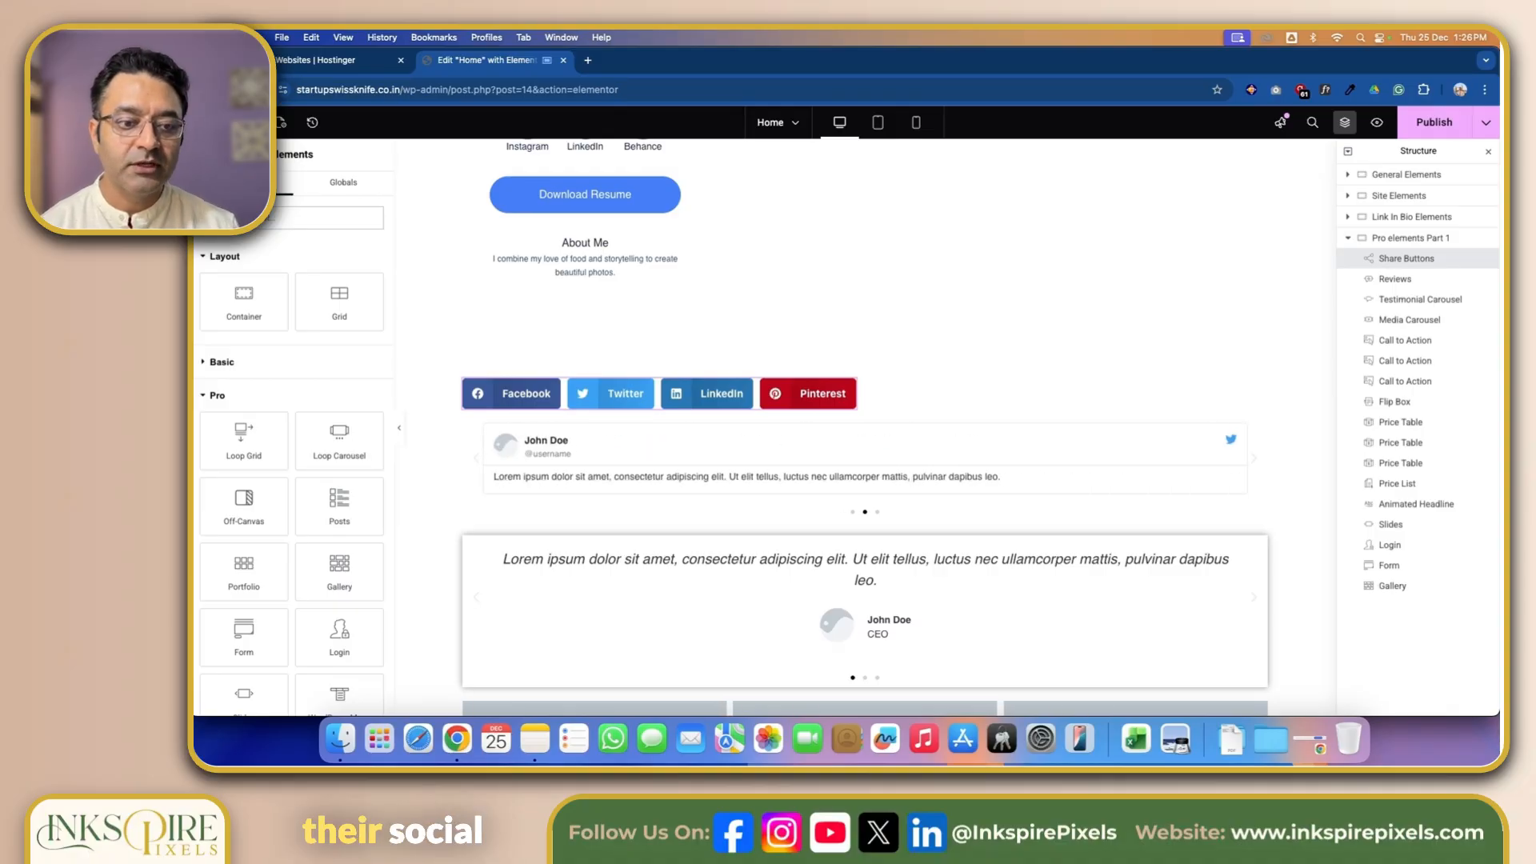
{"action": "scroll", "coordinate": [315, 425], "scroll_direction": "down", "scroll_amount": 10}
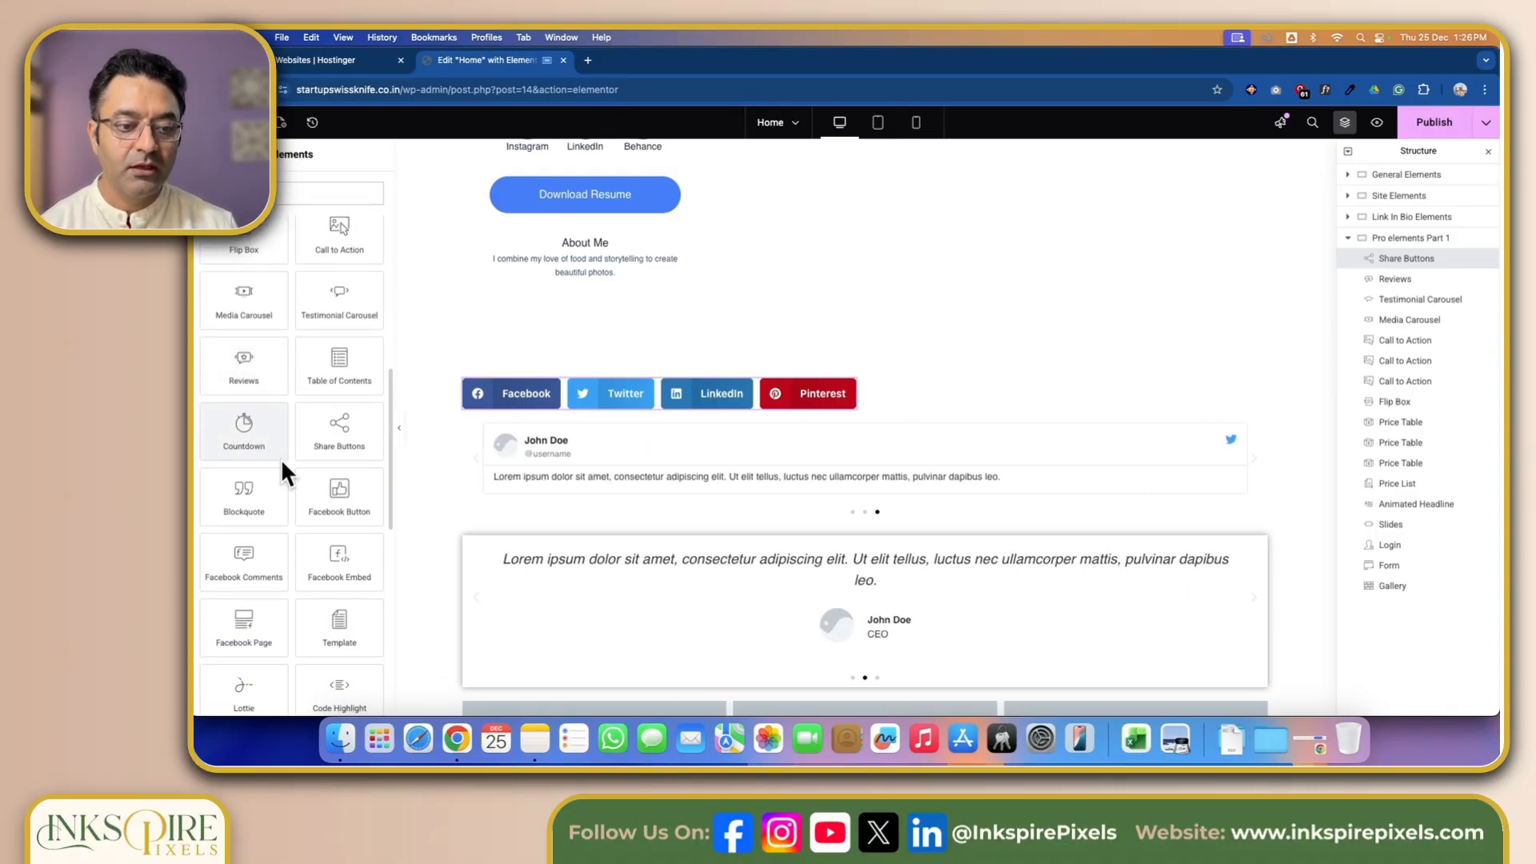
{"action": "scroll", "coordinate": [282, 462], "scroll_direction": "down", "scroll_amount": 2}
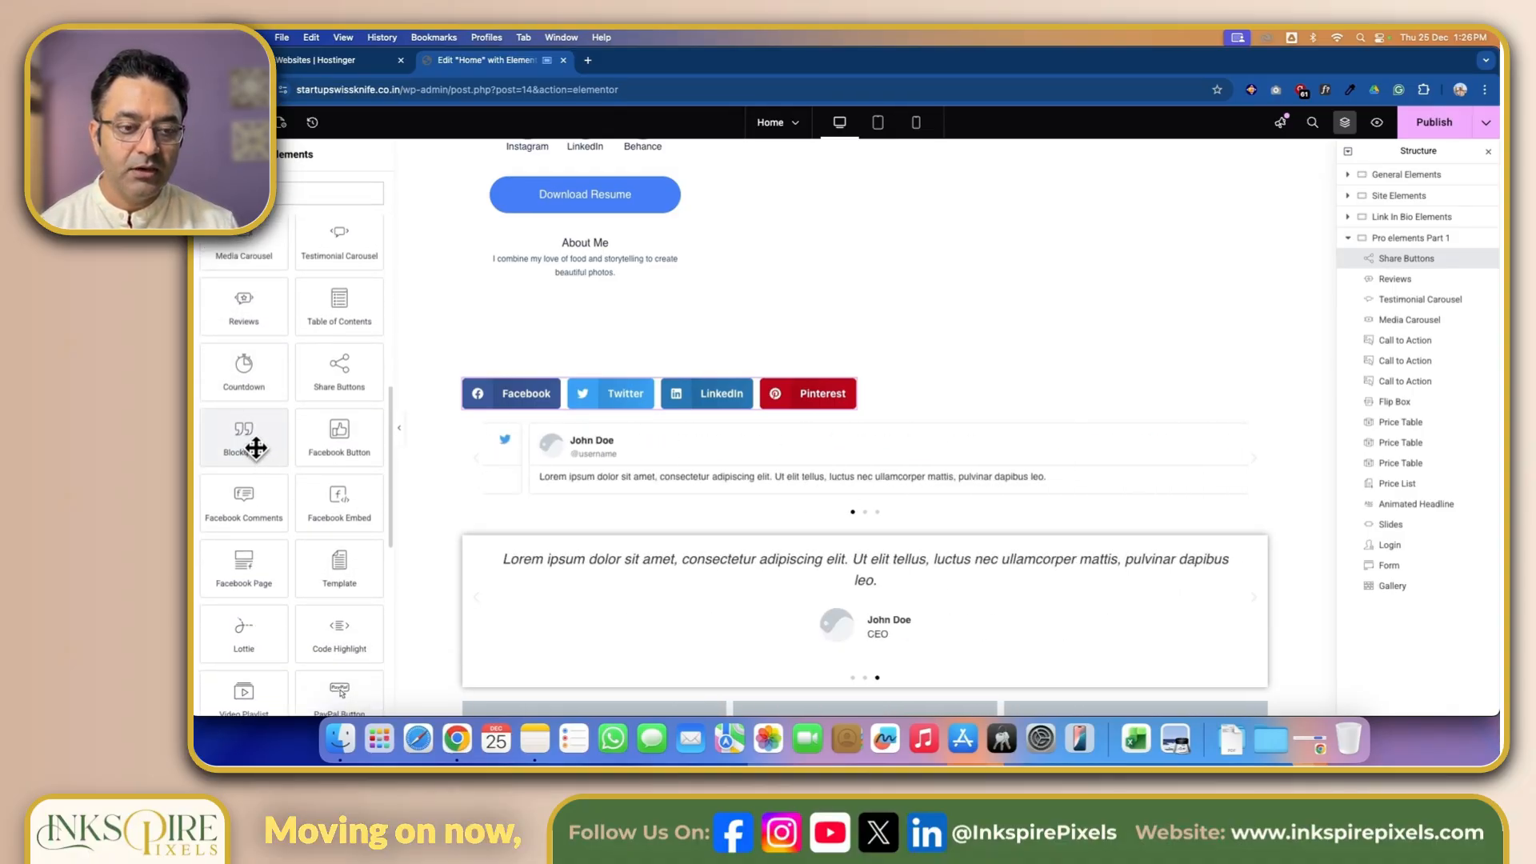
{"action": "left_click_drag", "start_coordinate": [242, 437], "coordinate": [504, 384]}
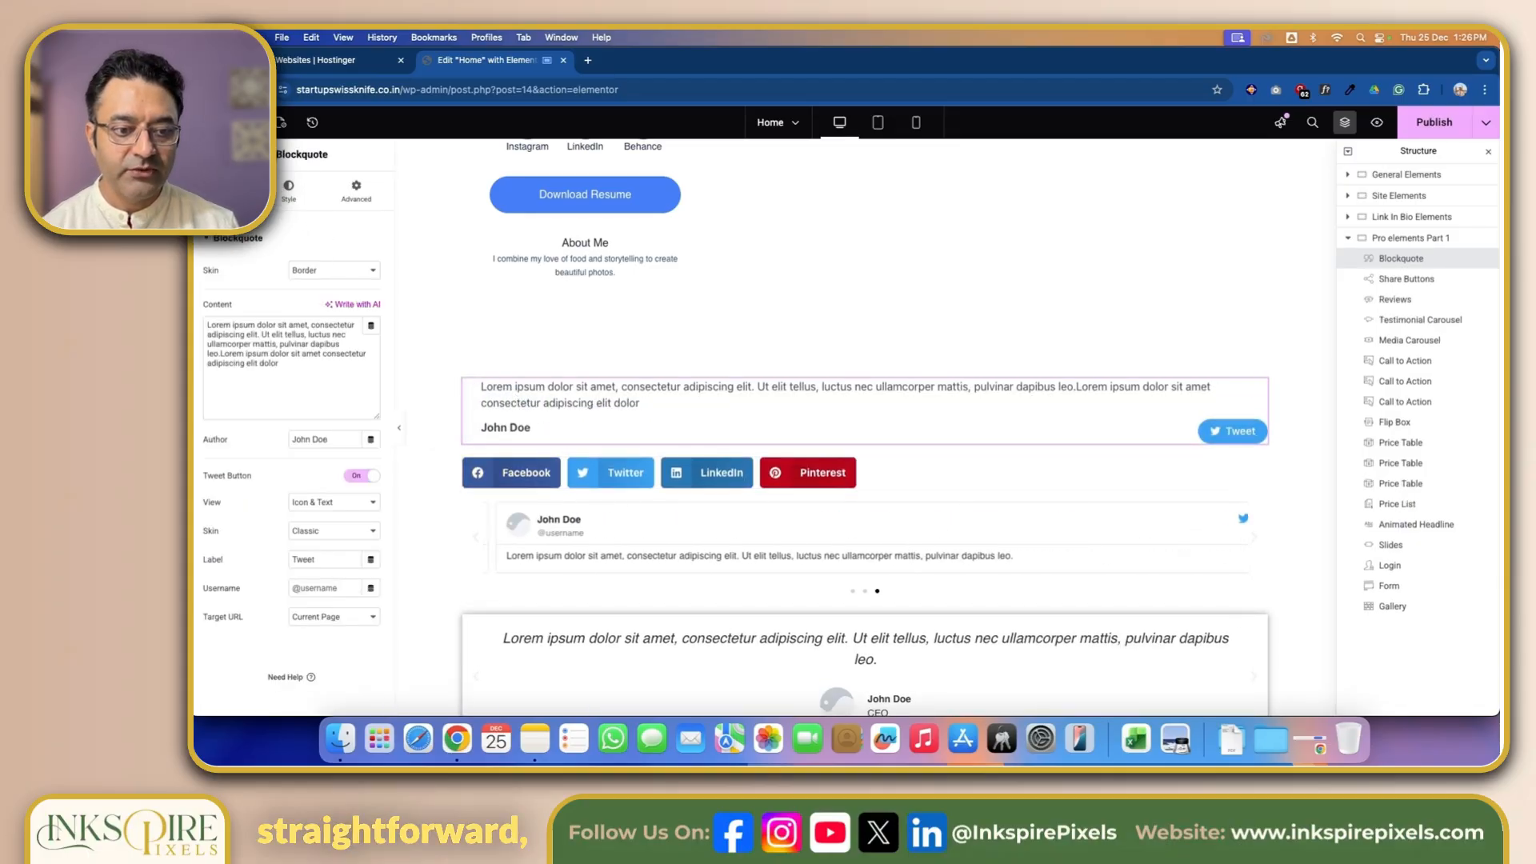
Add a Facebook Button widget above the blockquote.
{"action": "left_click", "coordinate": [250, 122]}
{"action": "scroll", "coordinate": [329, 456], "scroll_direction": "down", "scroll_amount": 5}
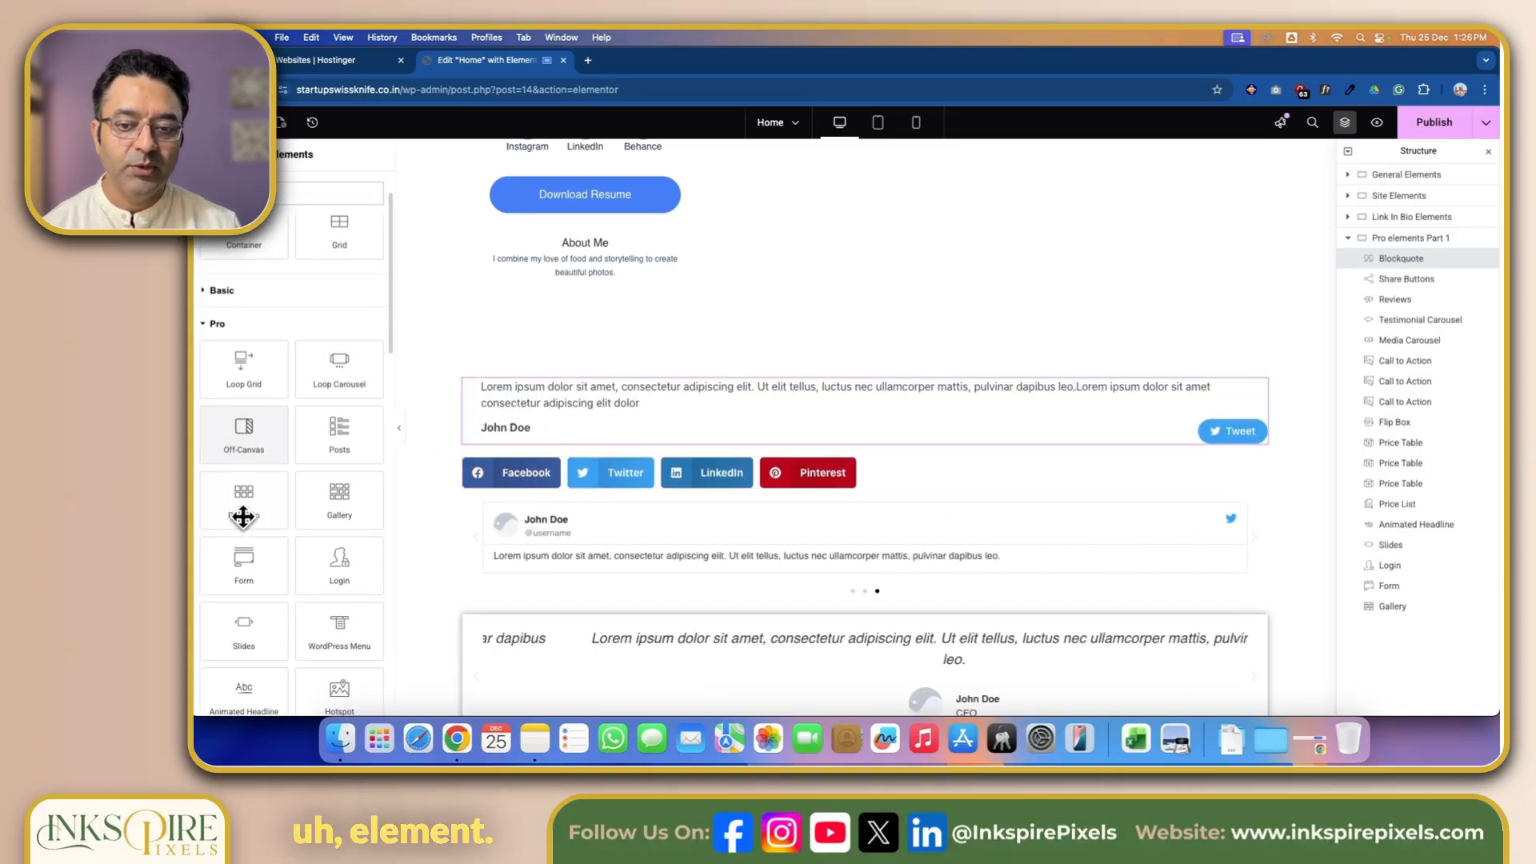
{"action": "scroll", "coordinate": [246, 517], "scroll_direction": "down", "scroll_amount": 2}
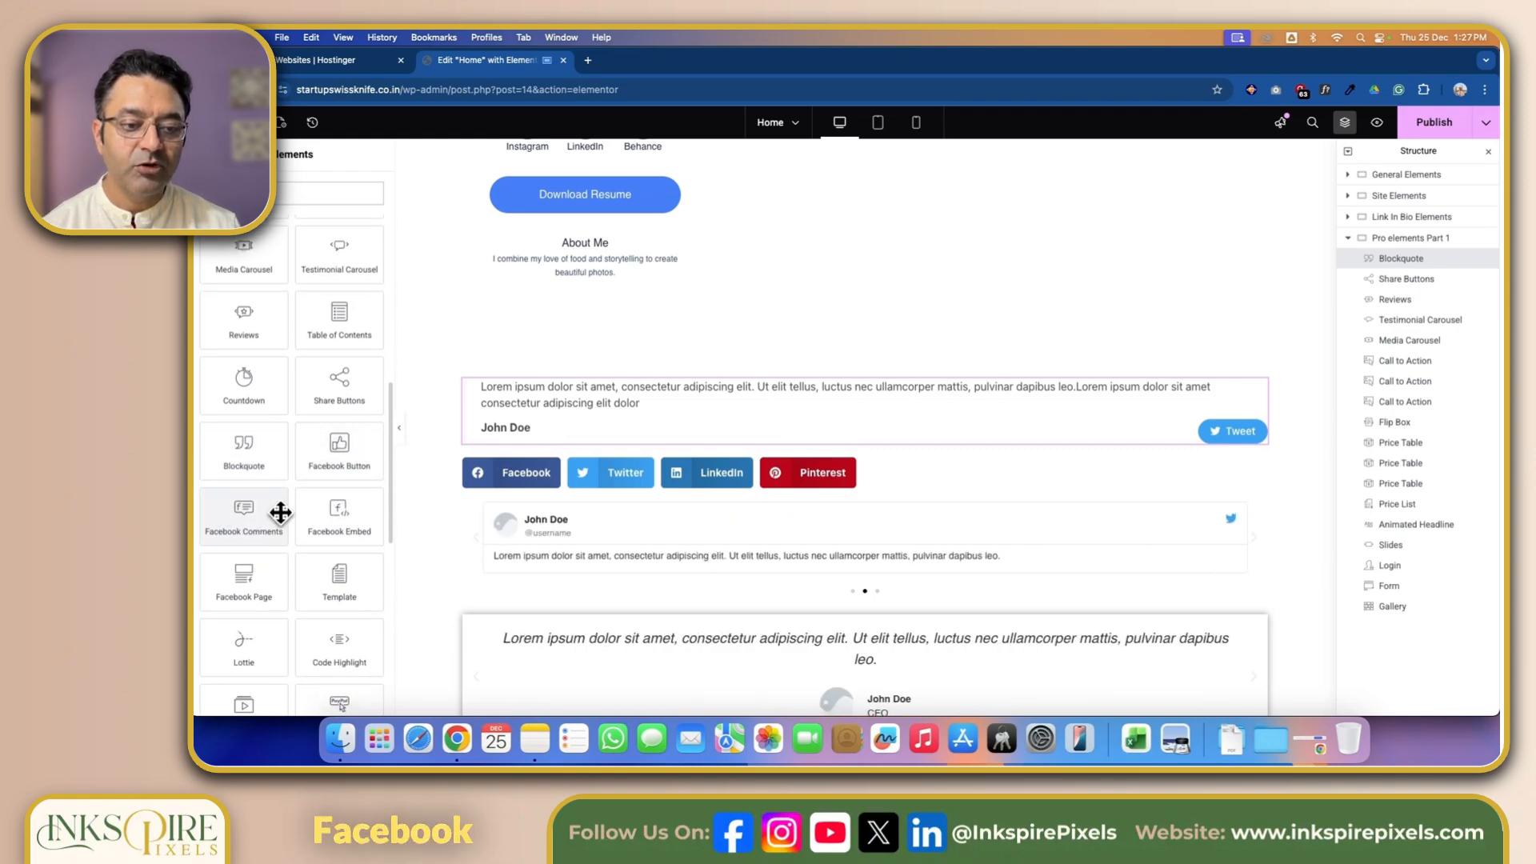
{"action": "scroll", "coordinate": [361, 515], "scroll_direction": "down", "scroll_amount": 1}
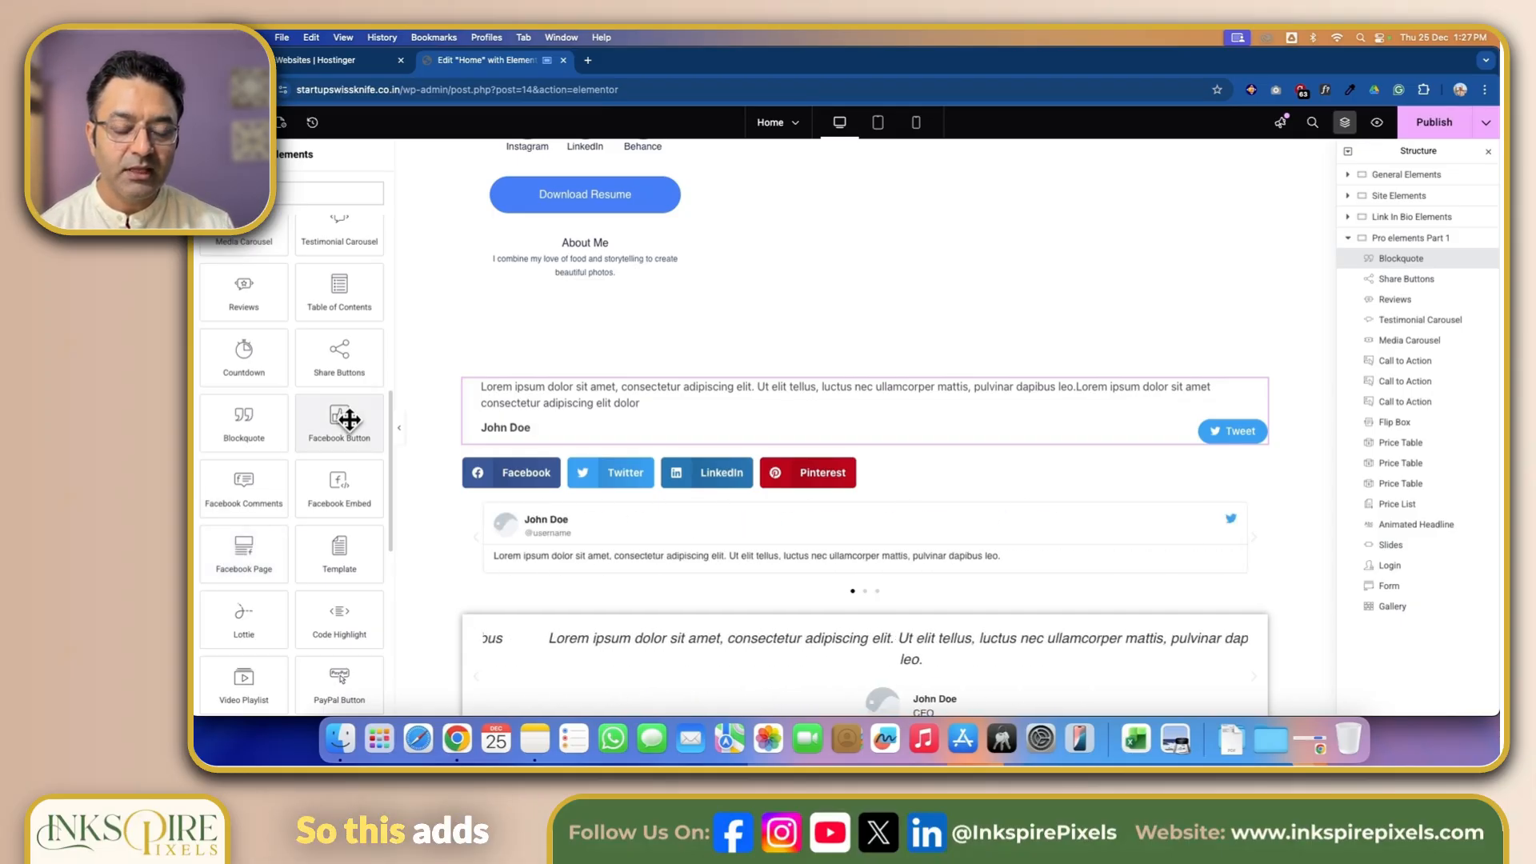
{"action": "left_click_drag", "start_coordinate": [349, 418], "coordinate": [531, 391]}
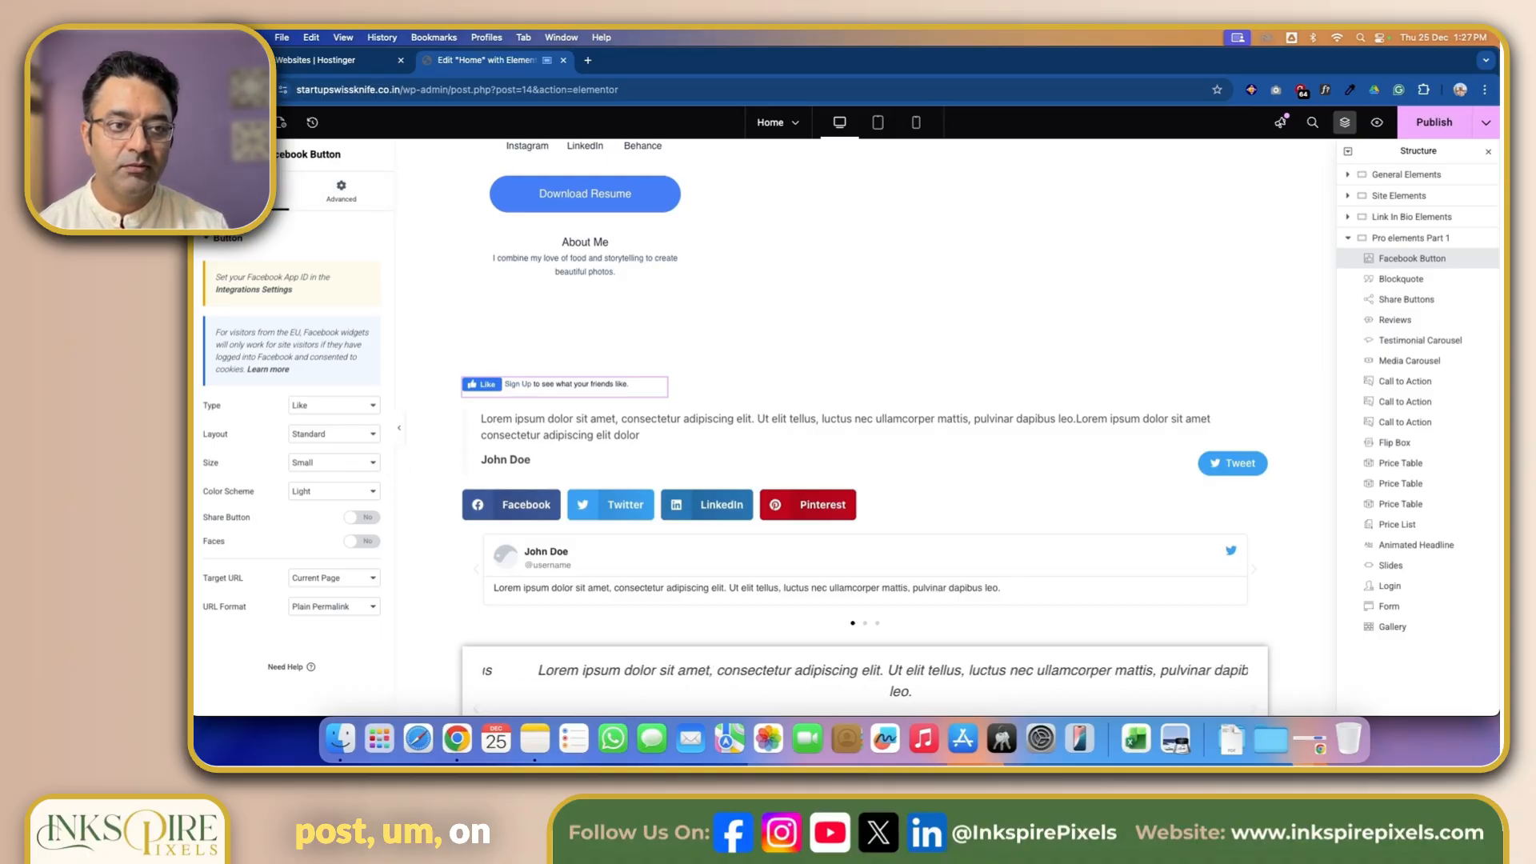
Add a Facebook Comments widget beside the Facebook Button.
{"action": "left_click", "coordinate": [249, 123]}
{"action": "scroll", "coordinate": [269, 535], "scroll_direction": "down", "scroll_amount": 5}
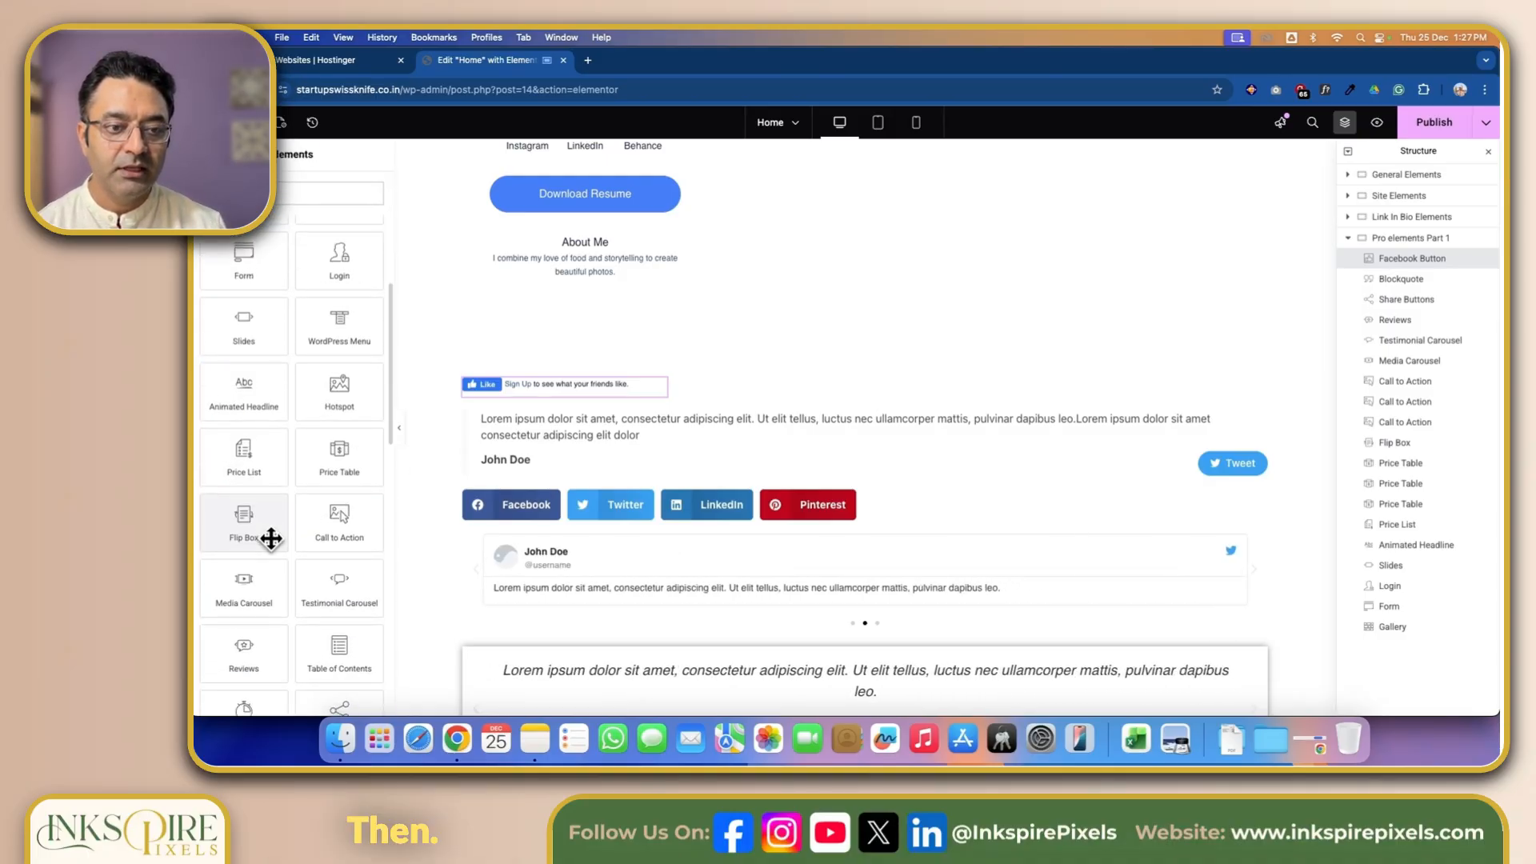
{"action": "scroll", "coordinate": [288, 532], "scroll_direction": "down", "scroll_amount": 4}
{"action": "left_click_drag", "start_coordinate": [264, 517], "coordinate": [619, 387]}
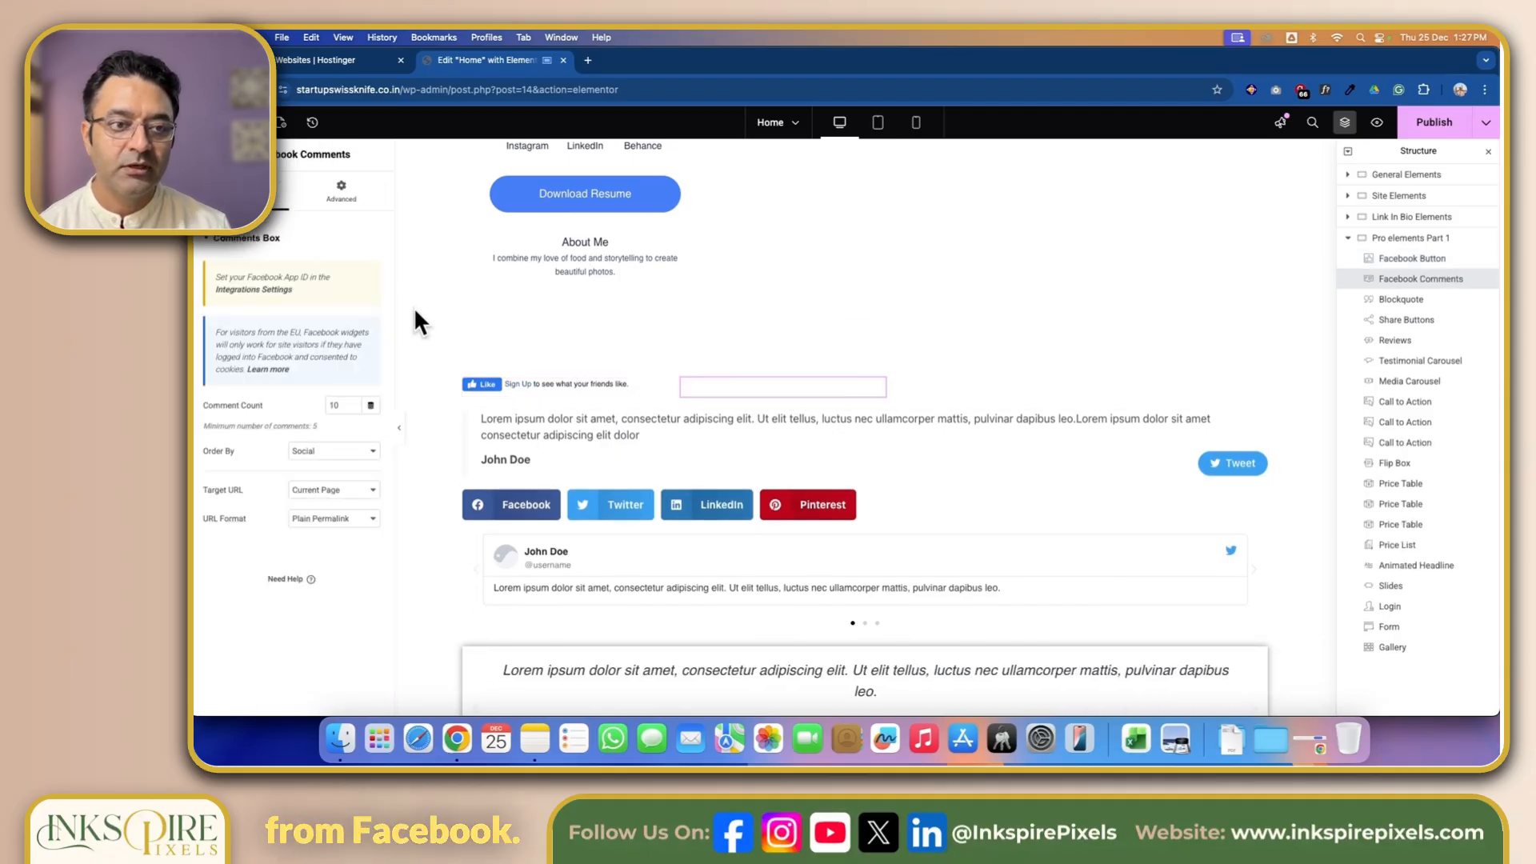
Add a Facebook Embed widget directly after the Facebook Comments widget.
{"action": "left_click", "coordinate": [249, 122]}
{"action": "scroll", "coordinate": [351, 649], "scroll_direction": "down", "scroll_amount": 8}
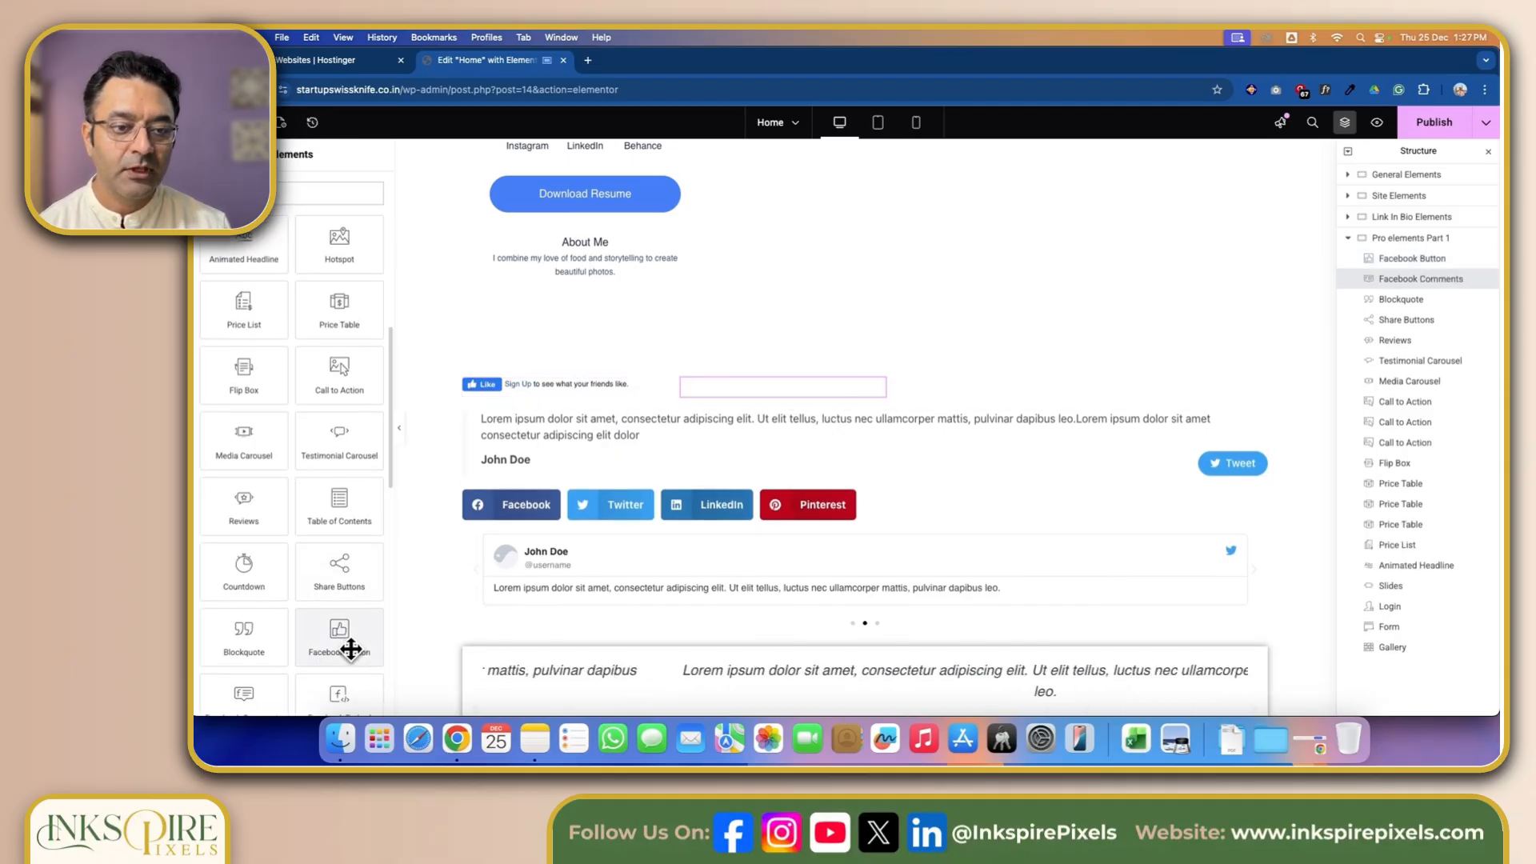
{"action": "scroll", "coordinate": [351, 649], "scroll_direction": "down", "scroll_amount": 3}
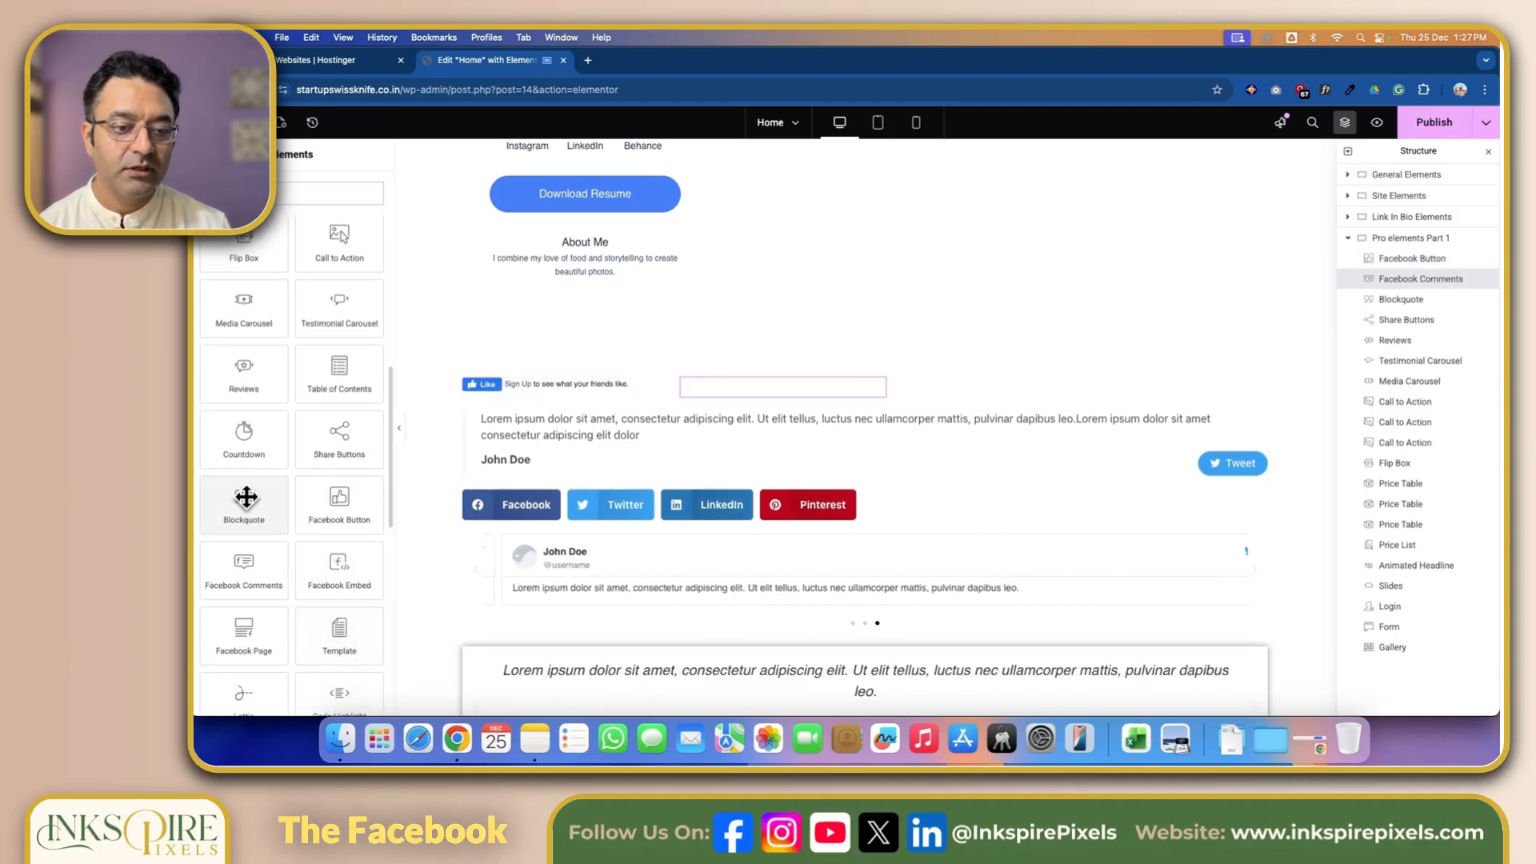
{"action": "left_click_drag", "start_coordinate": [355, 568], "coordinate": [870, 449]}
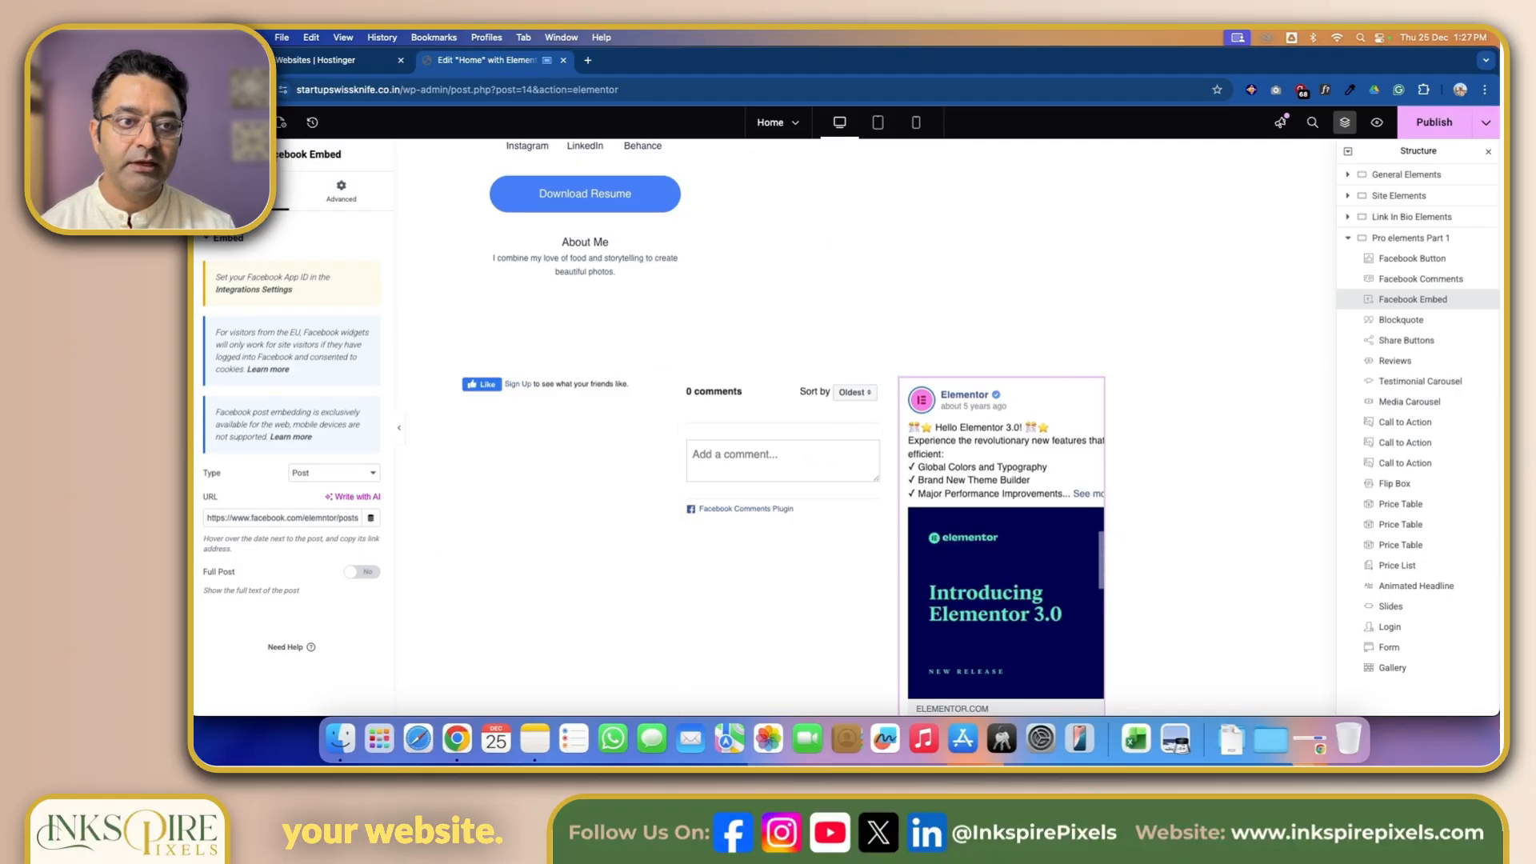
Add a Facebook Page widget after the embedded Facebook post and look over the Facebook widgets on the page.
{"action": "left_click", "coordinate": [248, 122]}
{"action": "left_click_drag", "start_coordinate": [233, 538], "coordinate": [1058, 498]}
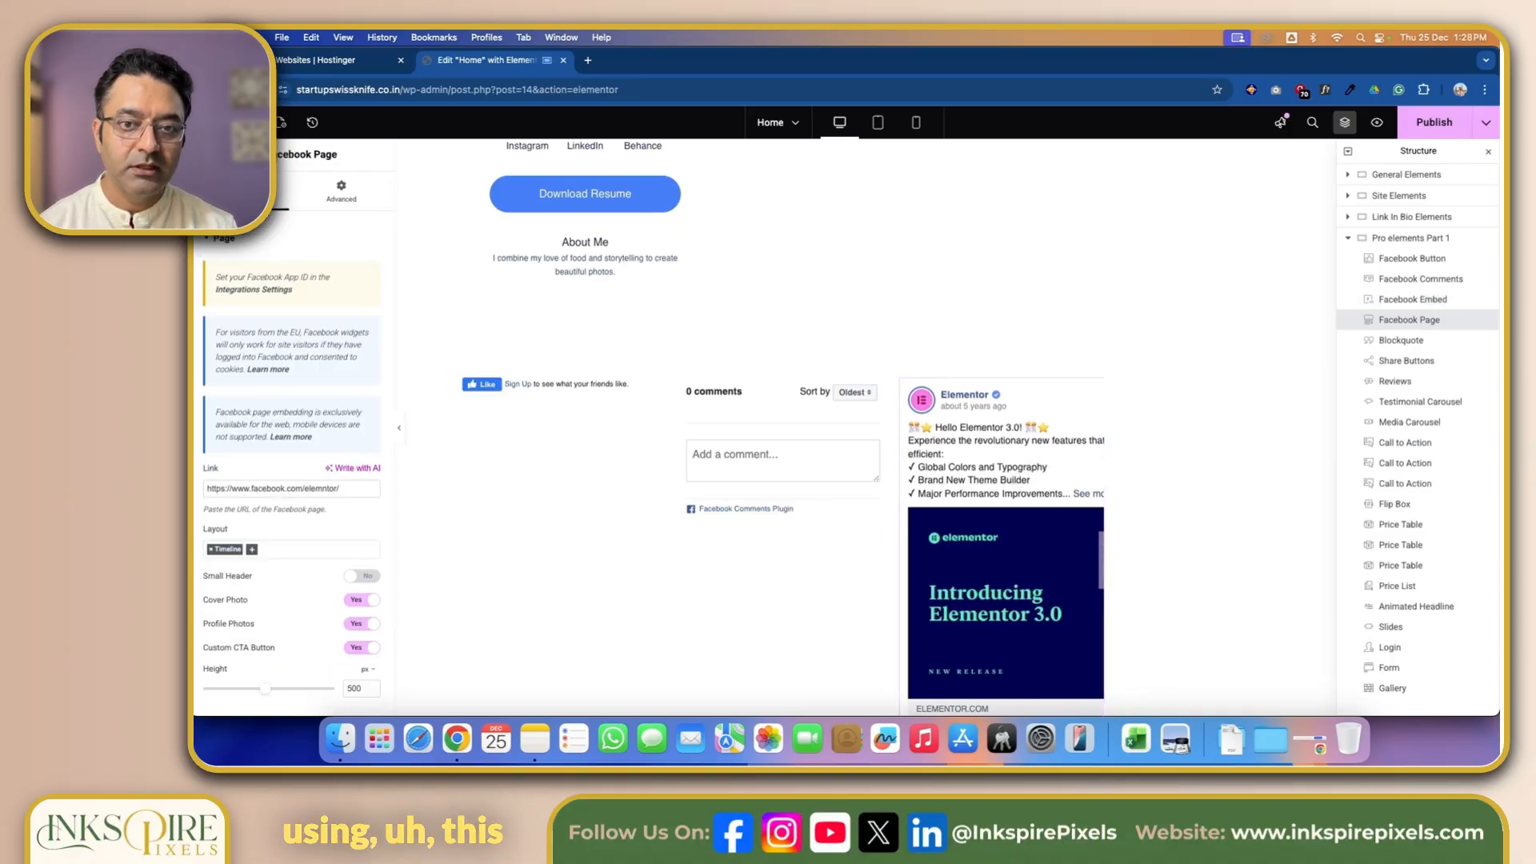
{"action": "left_click", "coordinate": [248, 123]}
{"action": "scroll", "coordinate": [333, 504], "scroll_direction": "down", "scroll_amount": 10}
{"action": "scroll", "coordinate": [332, 503], "scroll_direction": "down", "scroll_amount": 4}
{"action": "scroll", "coordinate": [332, 501], "scroll_direction": "down", "scroll_amount": 1}
{"action": "scroll", "coordinate": [969, 552], "scroll_direction": "down", "scroll_amount": 5}
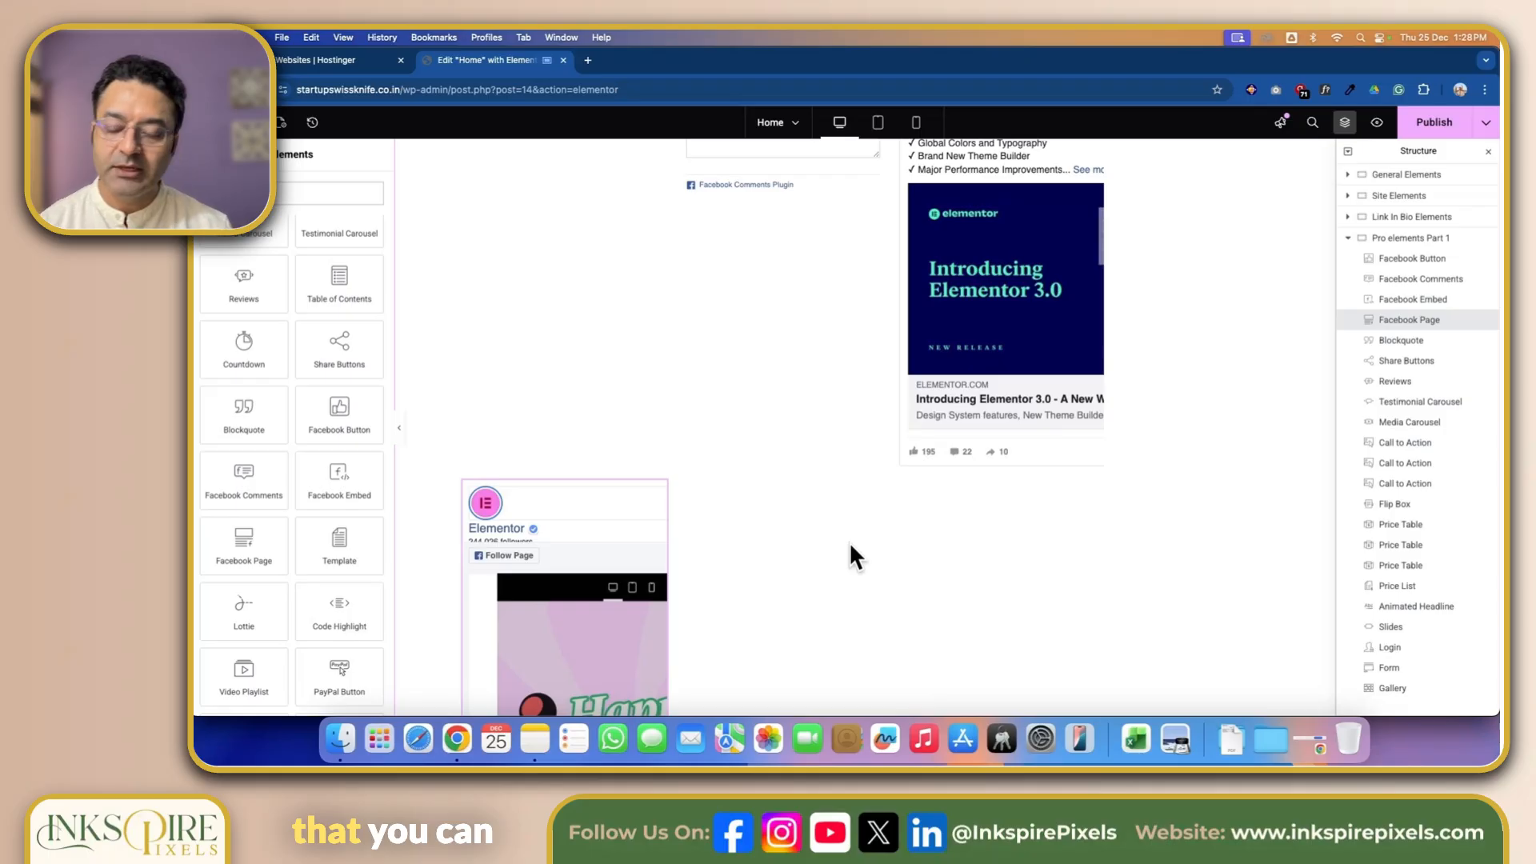
{"action": "scroll", "coordinate": [852, 547], "scroll_direction": "up", "scroll_amount": 5}
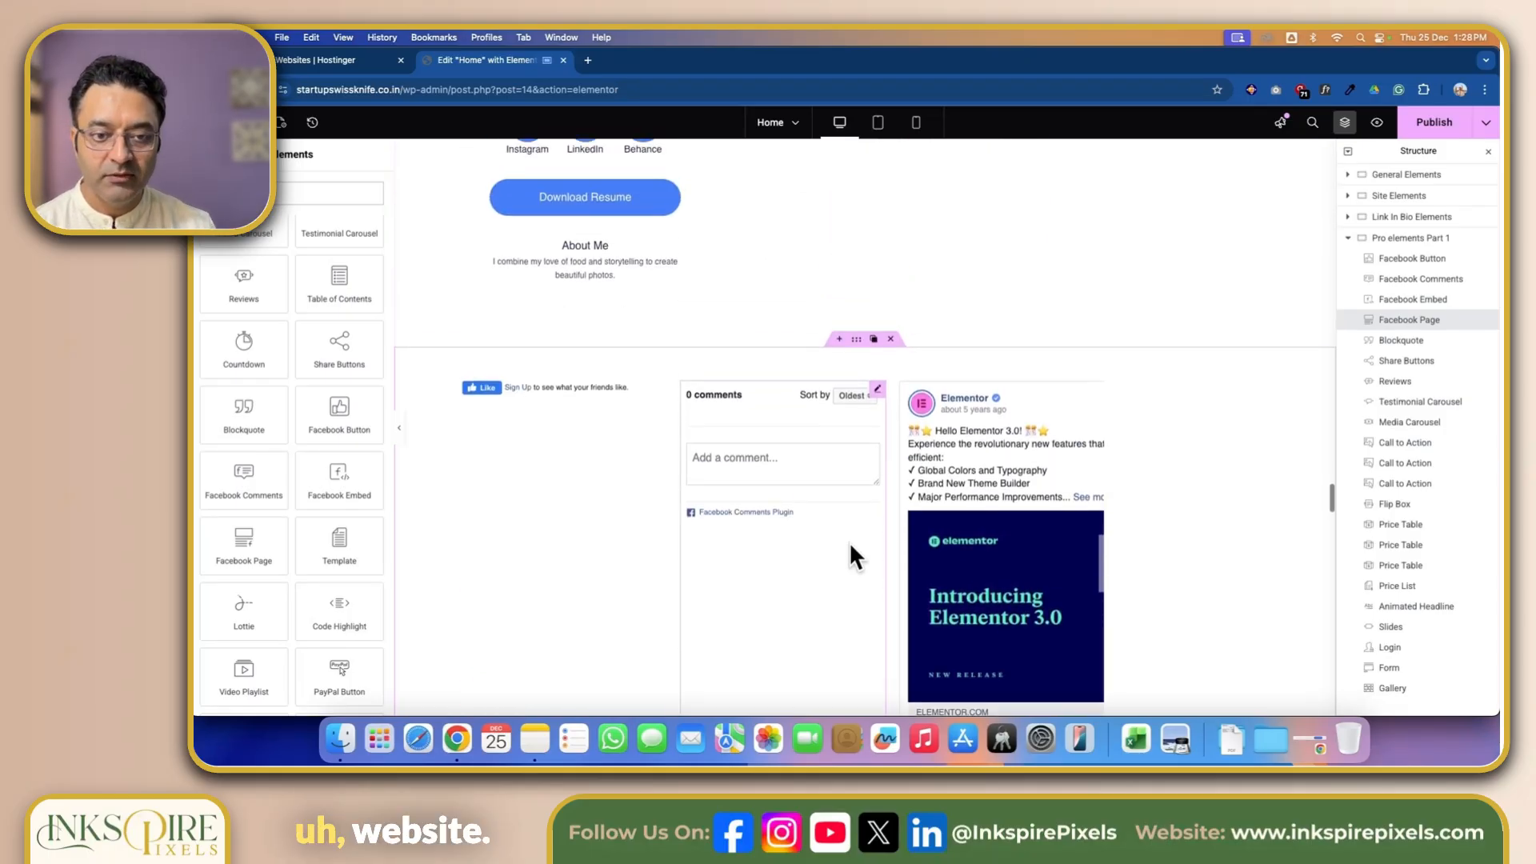
{"action": "scroll", "coordinate": [850, 552], "scroll_direction": "down", "scroll_amount": 5}
{"action": "scroll", "coordinate": [851, 552], "scroll_direction": "up", "scroll_amount": 5}
Add a Code Highlight widget in front of the Facebook Button.
{"action": "scroll", "coordinate": [300, 436], "scroll_direction": "down", "scroll_amount": 3}
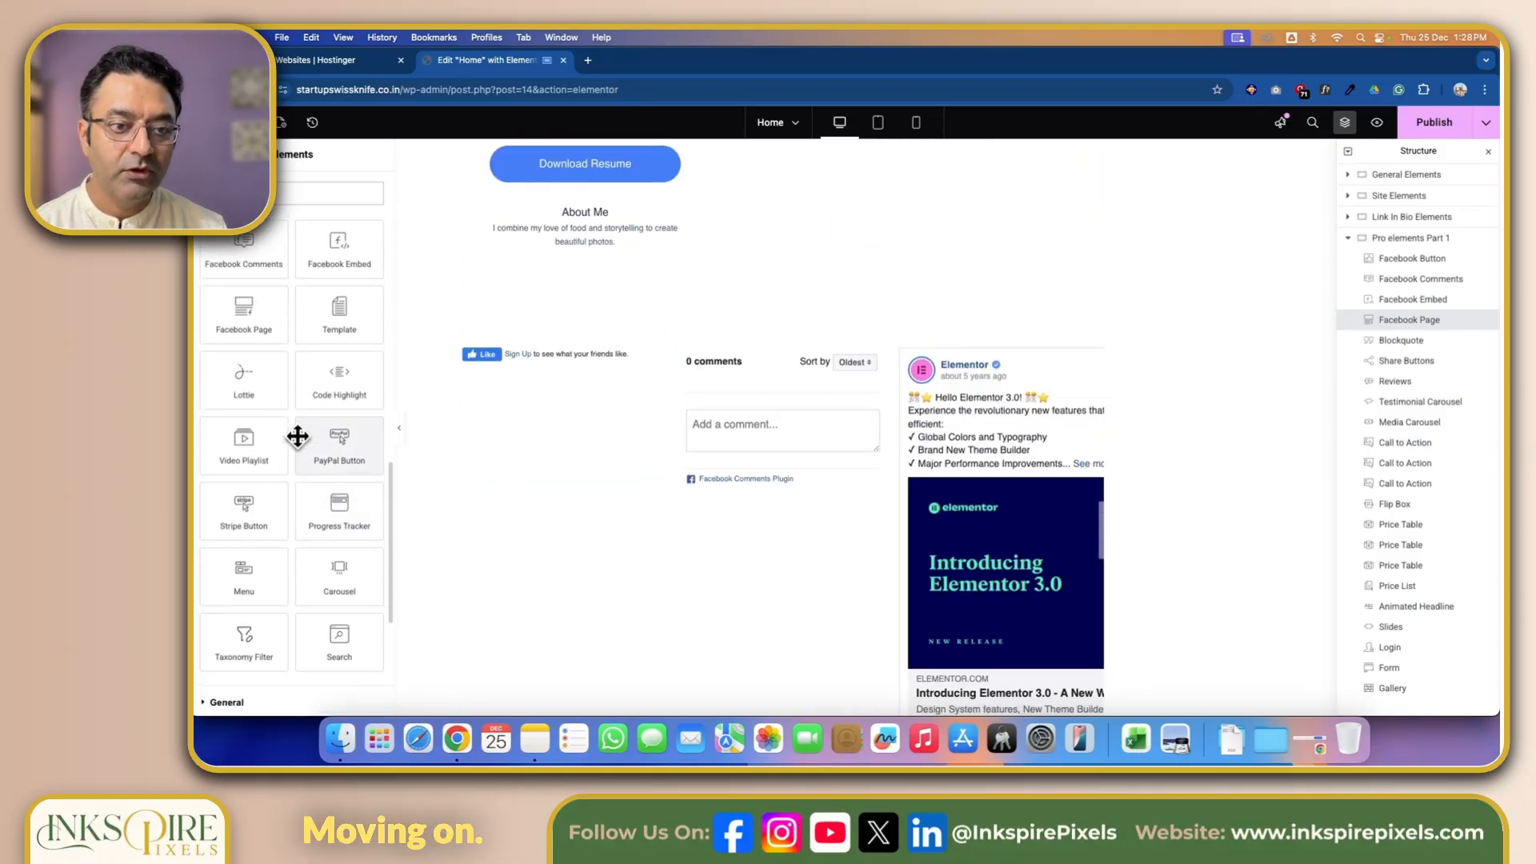
{"action": "scroll", "coordinate": [298, 436], "scroll_direction": "up", "scroll_amount": 1}
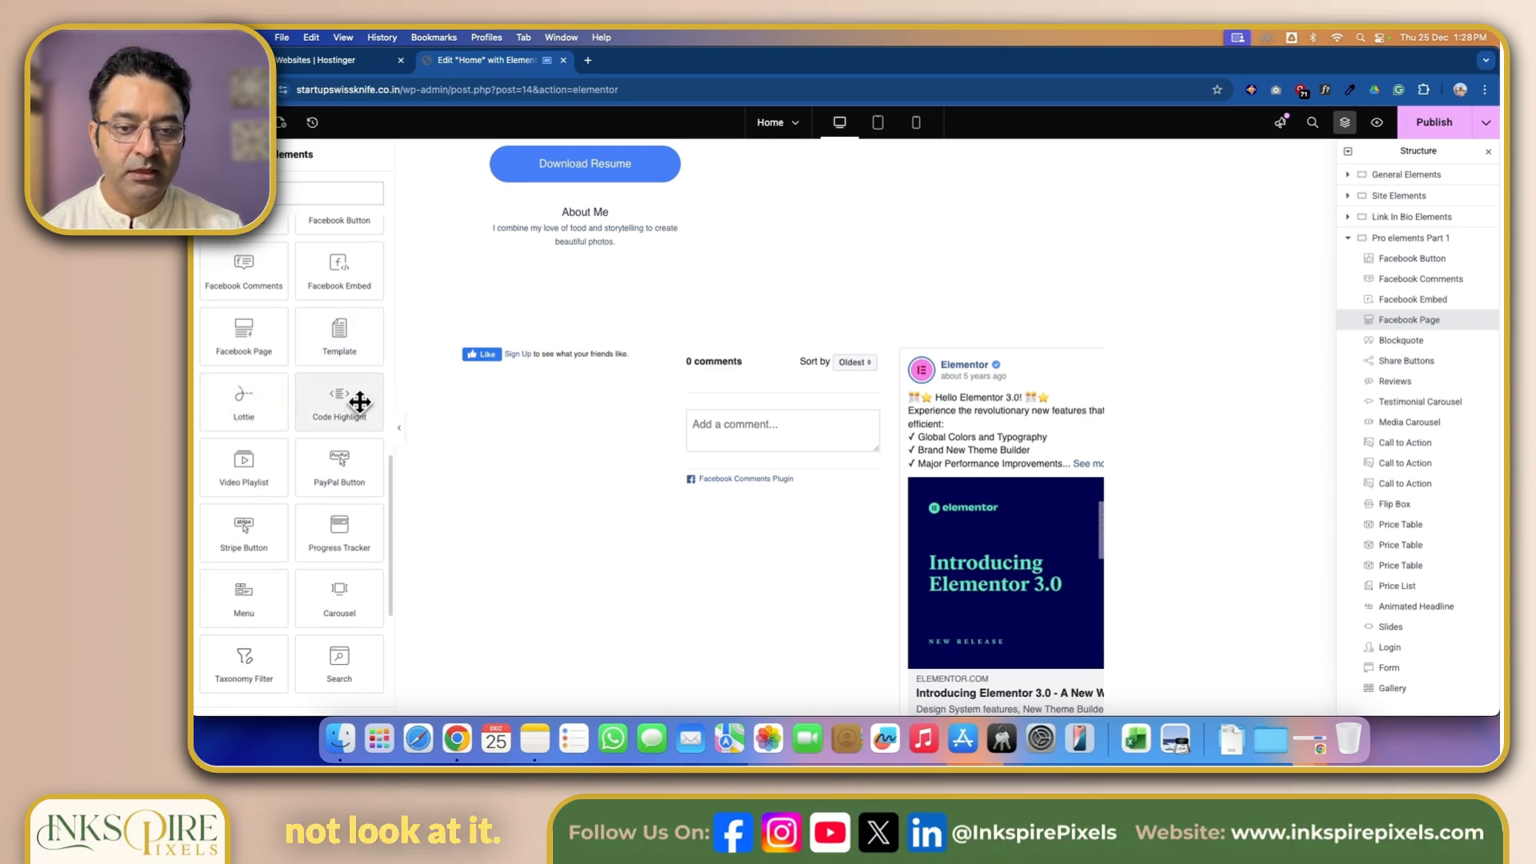
{"action": "scroll", "coordinate": [356, 404], "scroll_direction": "up", "scroll_amount": 1}
{"action": "scroll", "coordinate": [249, 408], "scroll_direction": "down", "scroll_amount": 1}
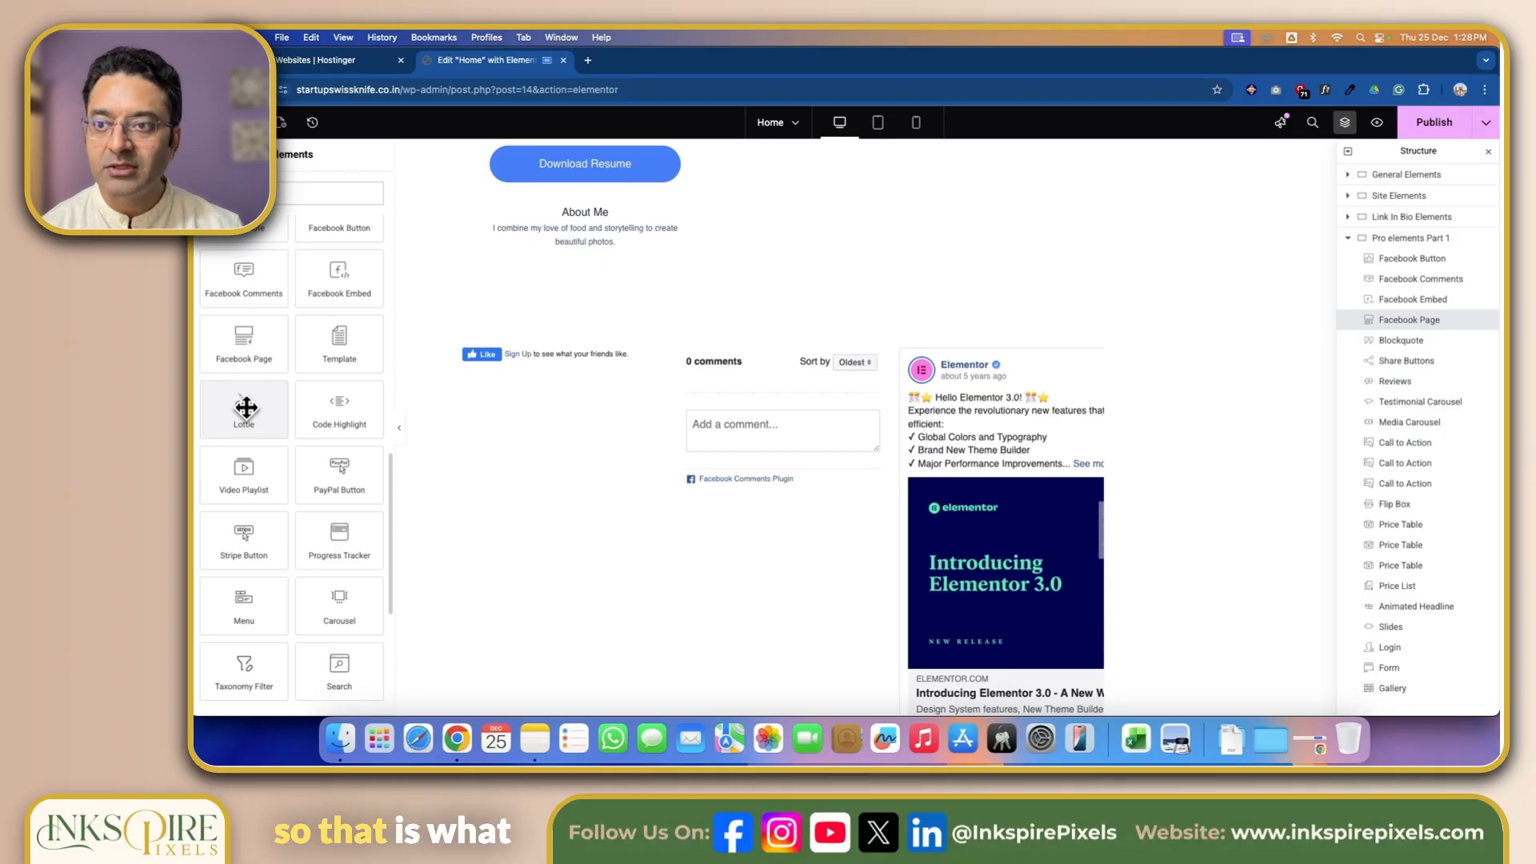
{"action": "left_click", "coordinate": [345, 413]}
{"action": "left_click_drag", "start_coordinate": [345, 413], "coordinate": [517, 353]}
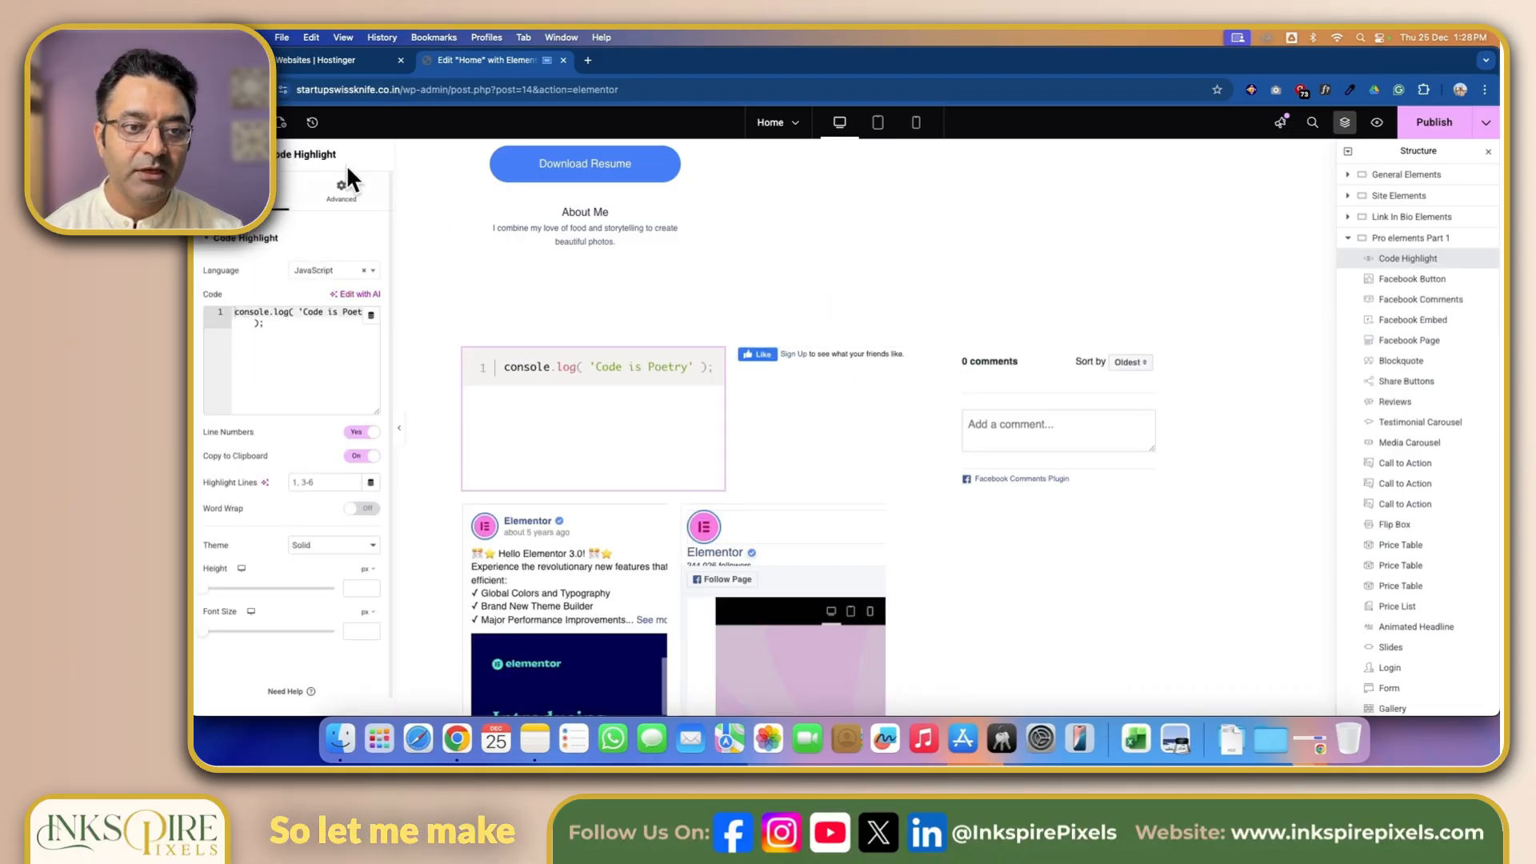
Set the Code Highlight widget's width to Full Width (100%) and show its code content settings.
{"action": "left_click", "coordinate": [342, 192]}
{"action": "left_click", "coordinate": [334, 376]}
{"action": "left_click", "coordinate": [334, 392]}
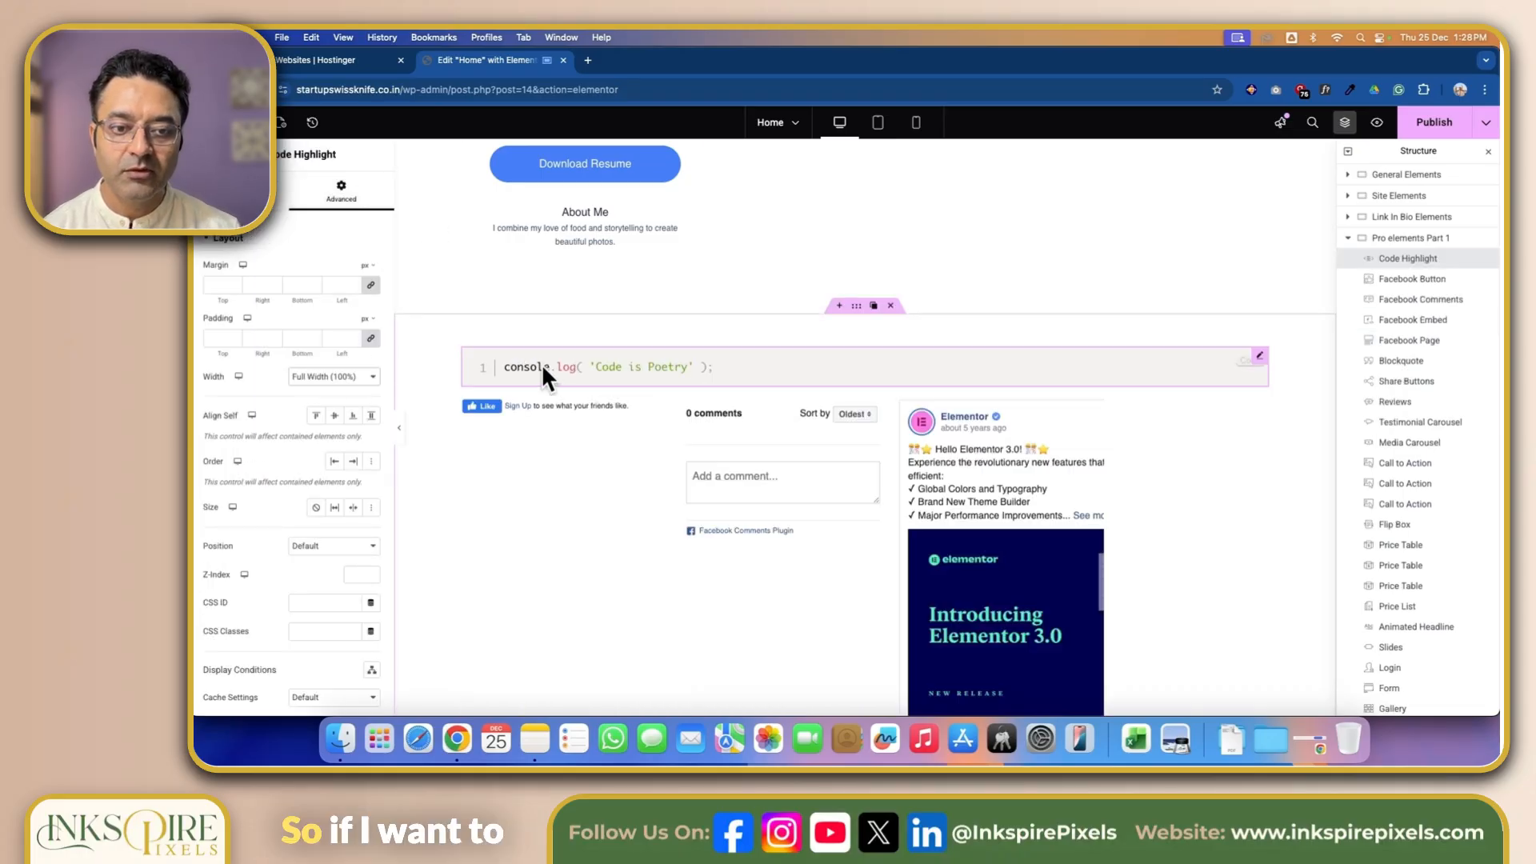
{"action": "left_click", "coordinate": [240, 192]}
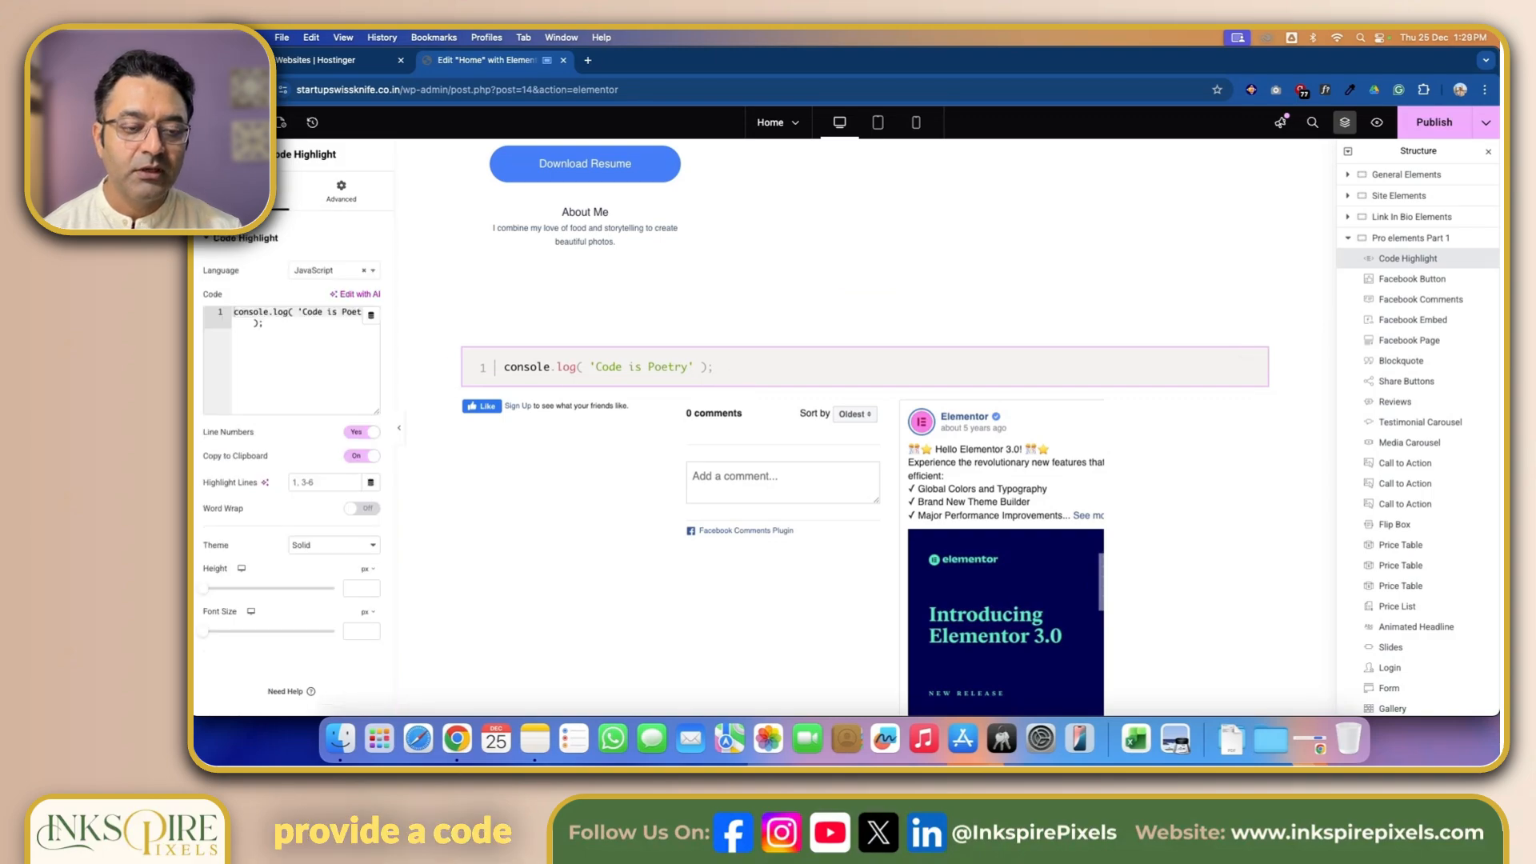
{"action": "left_click", "coordinate": [275, 338]}
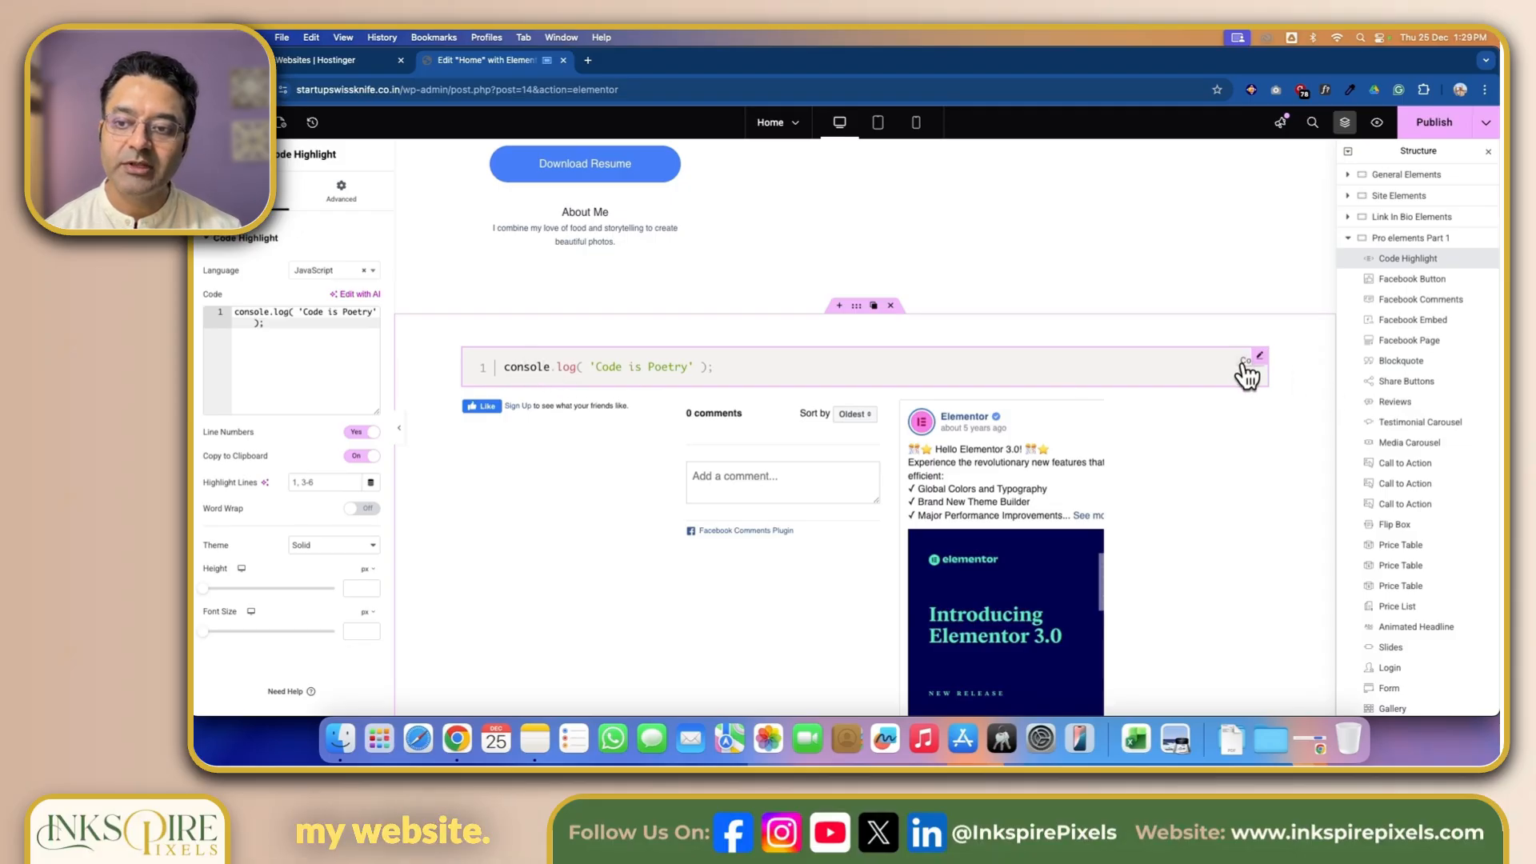
{"action": "scroll", "coordinate": [243, 472], "scroll_direction": "down", "scroll_amount": 1}
{"action": "scroll", "coordinate": [244, 472], "scroll_direction": "up", "scroll_amount": 1}
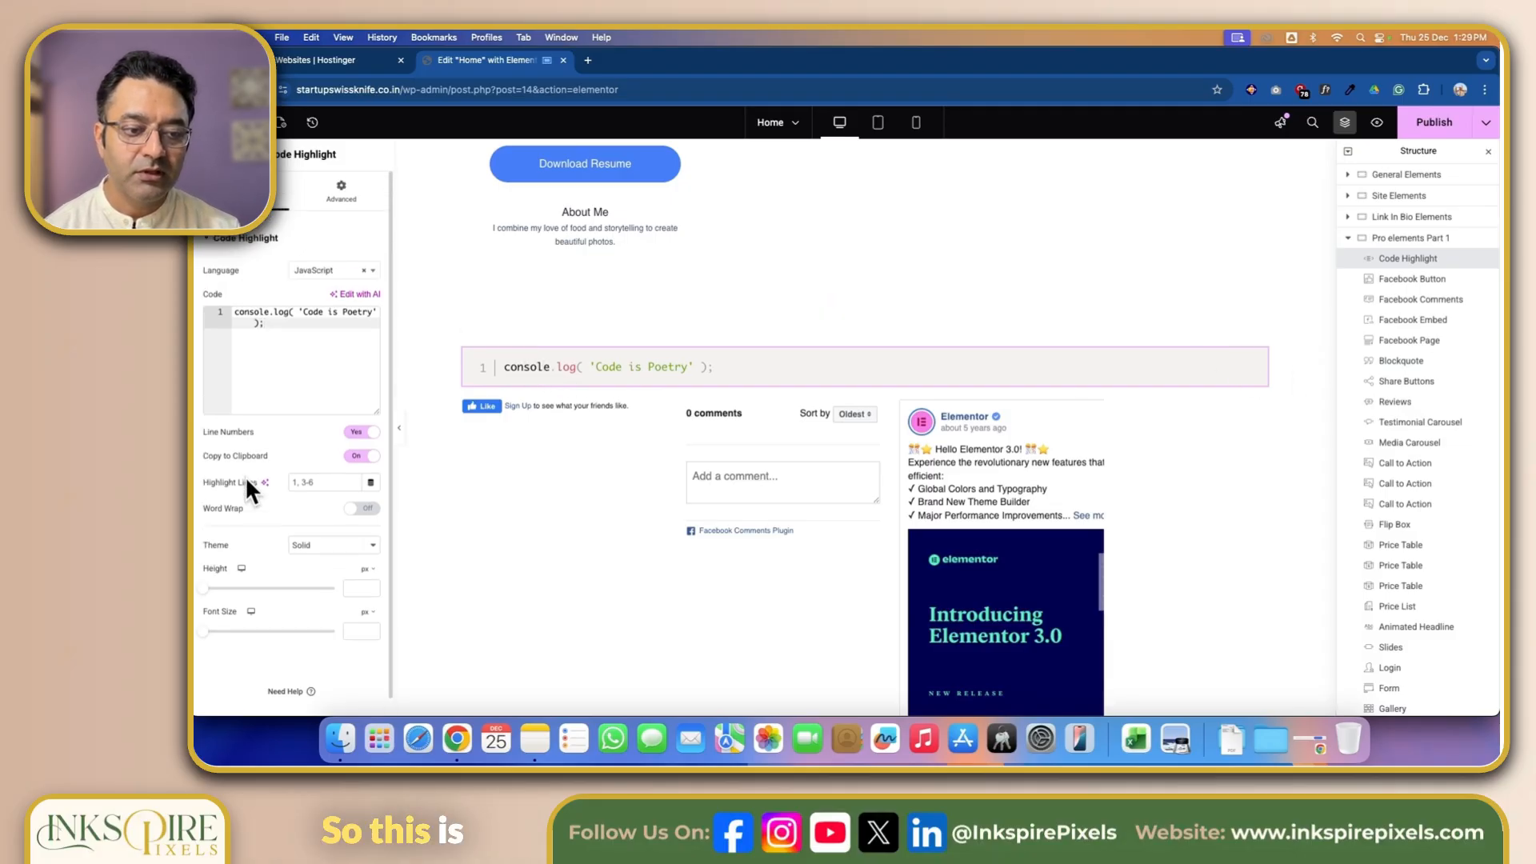
{"action": "scroll", "coordinate": [318, 517], "scroll_direction": "down", "scroll_amount": 1}
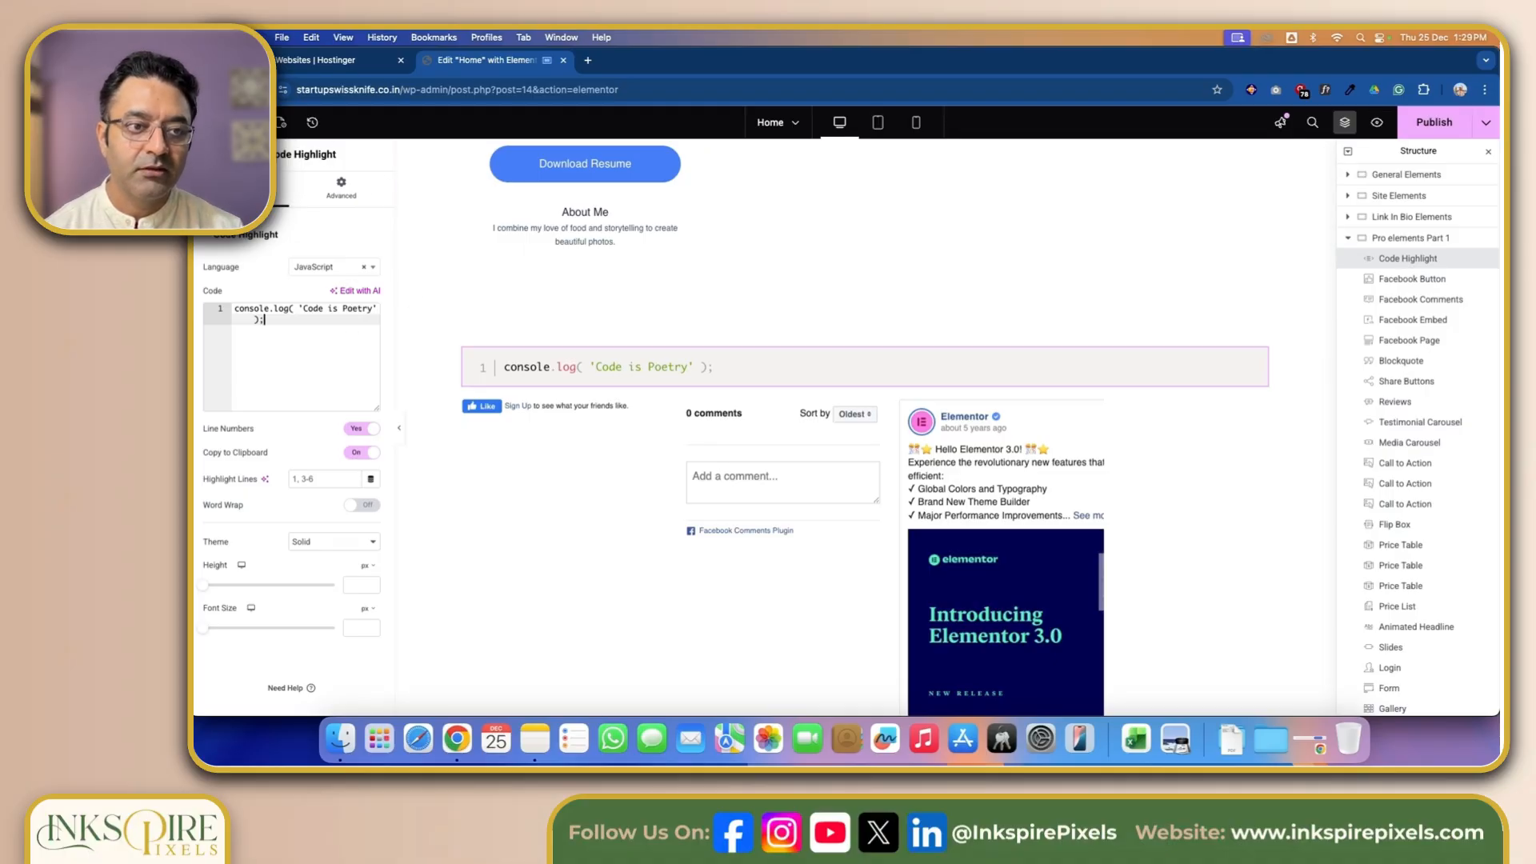
Add a Video Playlist widget above the code block and show its first item, style and advanced settings.
{"action": "left_click", "coordinate": [228, 121]}
{"action": "scroll", "coordinate": [261, 471], "scroll_direction": "down", "scroll_amount": 15}
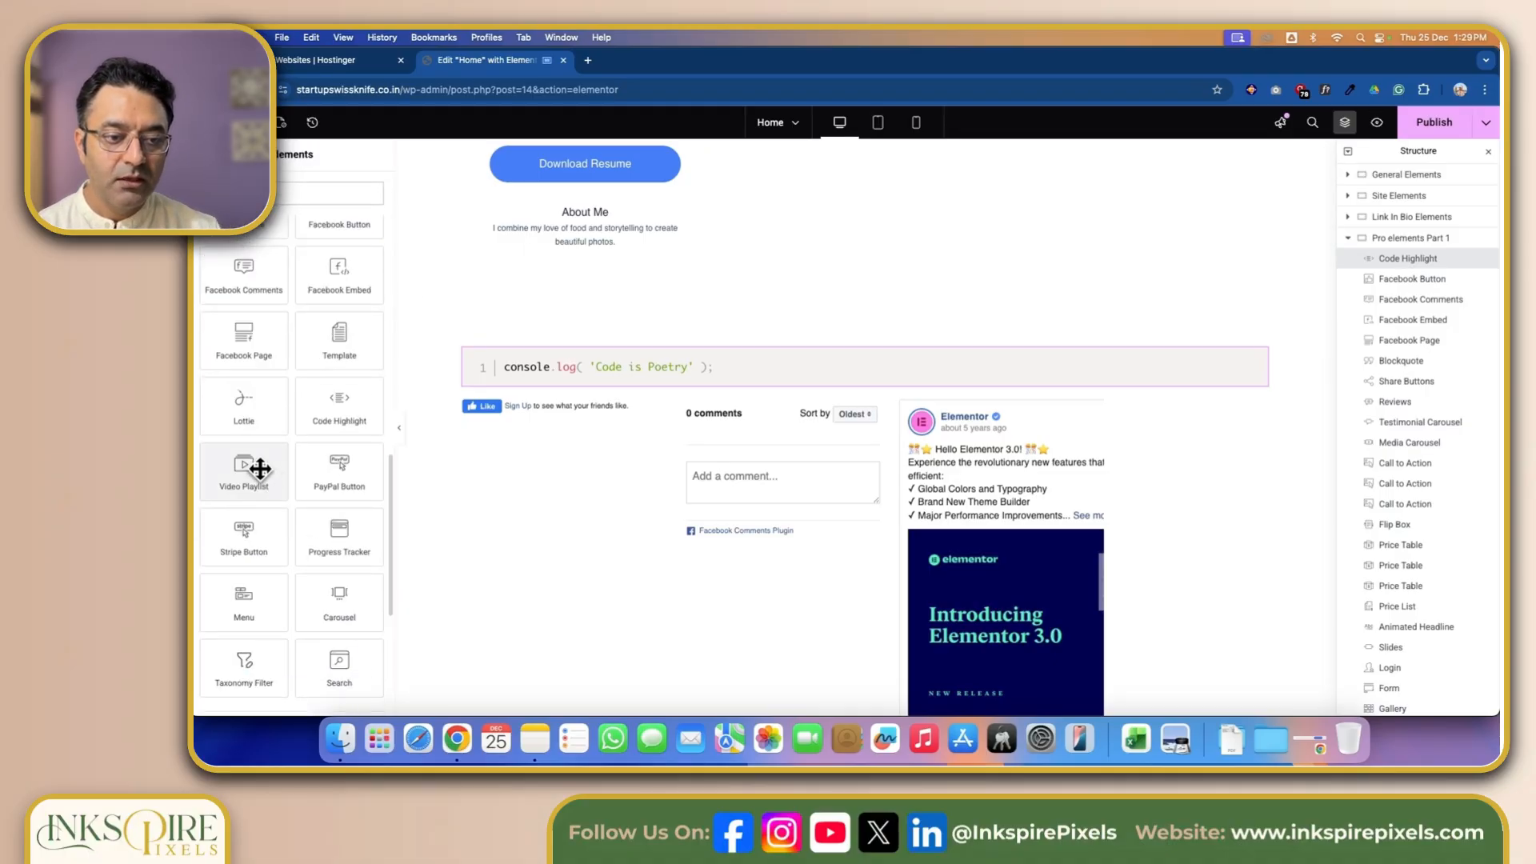
{"action": "left_click_drag", "start_coordinate": [286, 455], "coordinate": [479, 368]}
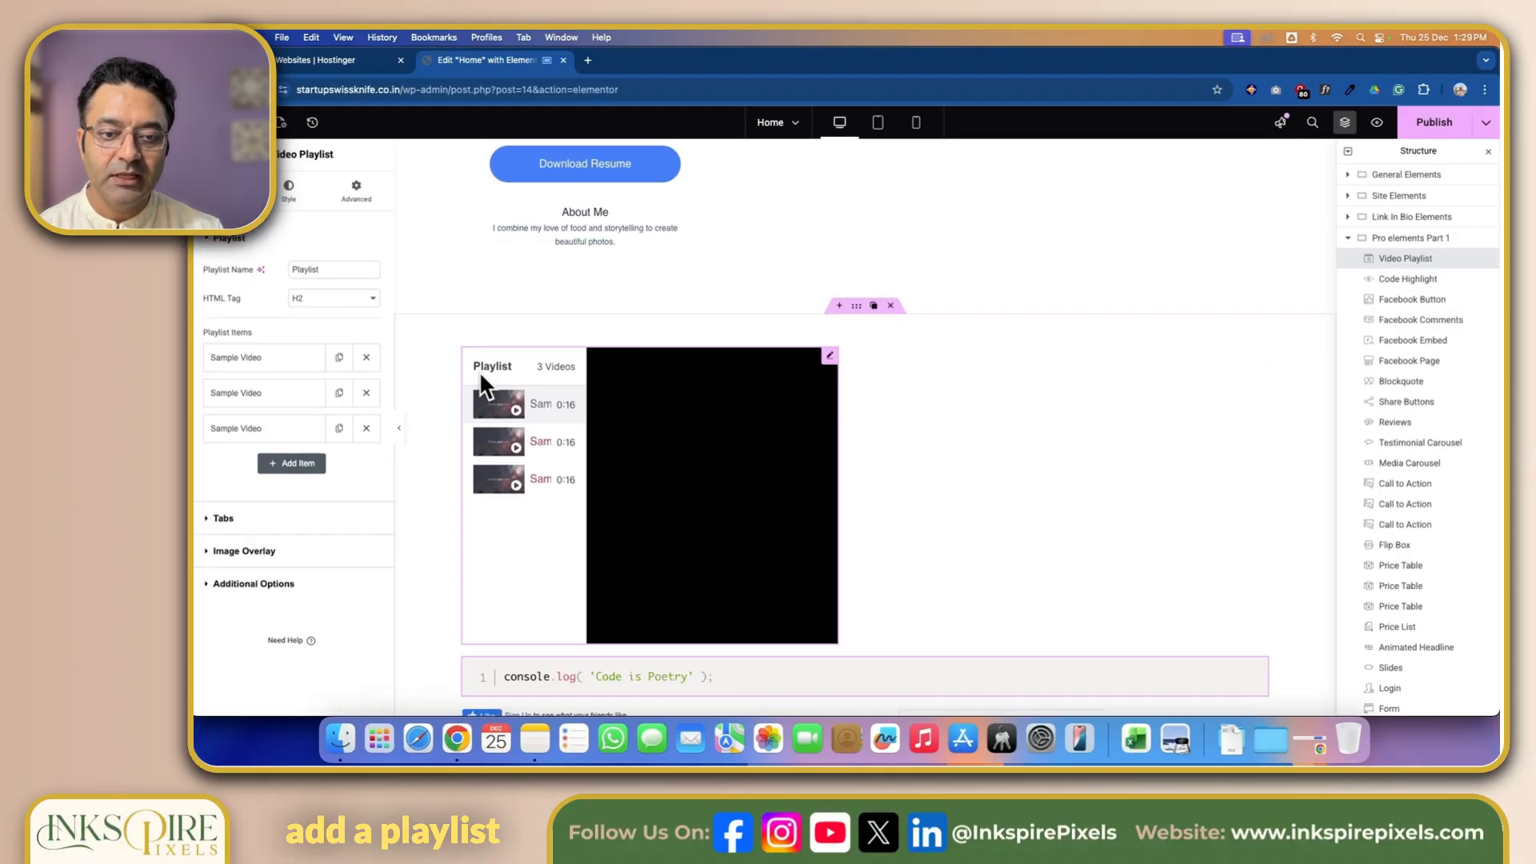
{"action": "left_click", "coordinate": [249, 360]}
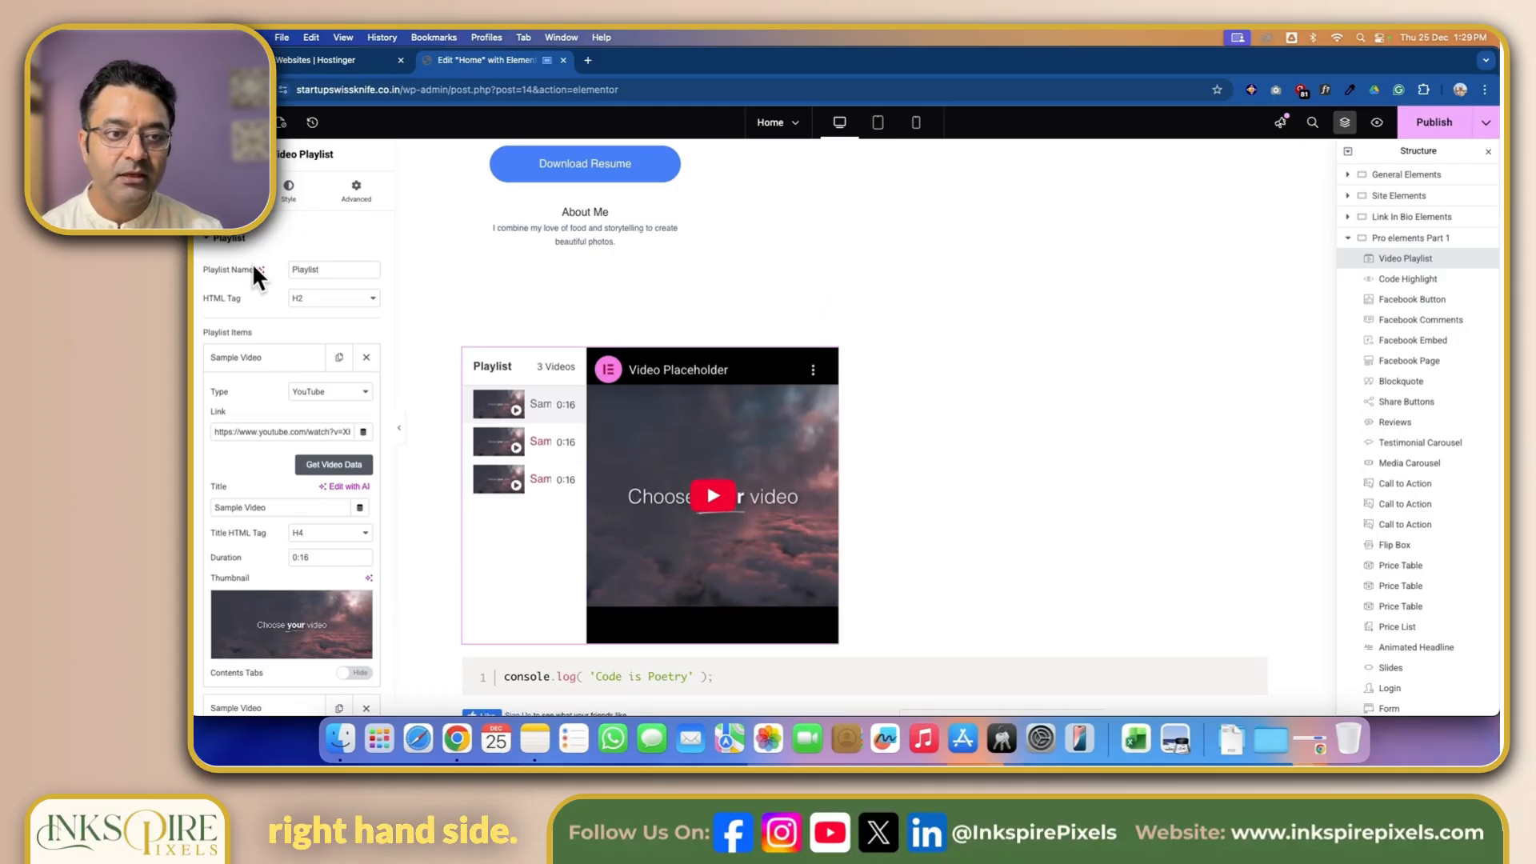
{"action": "left_click", "coordinate": [291, 192]}
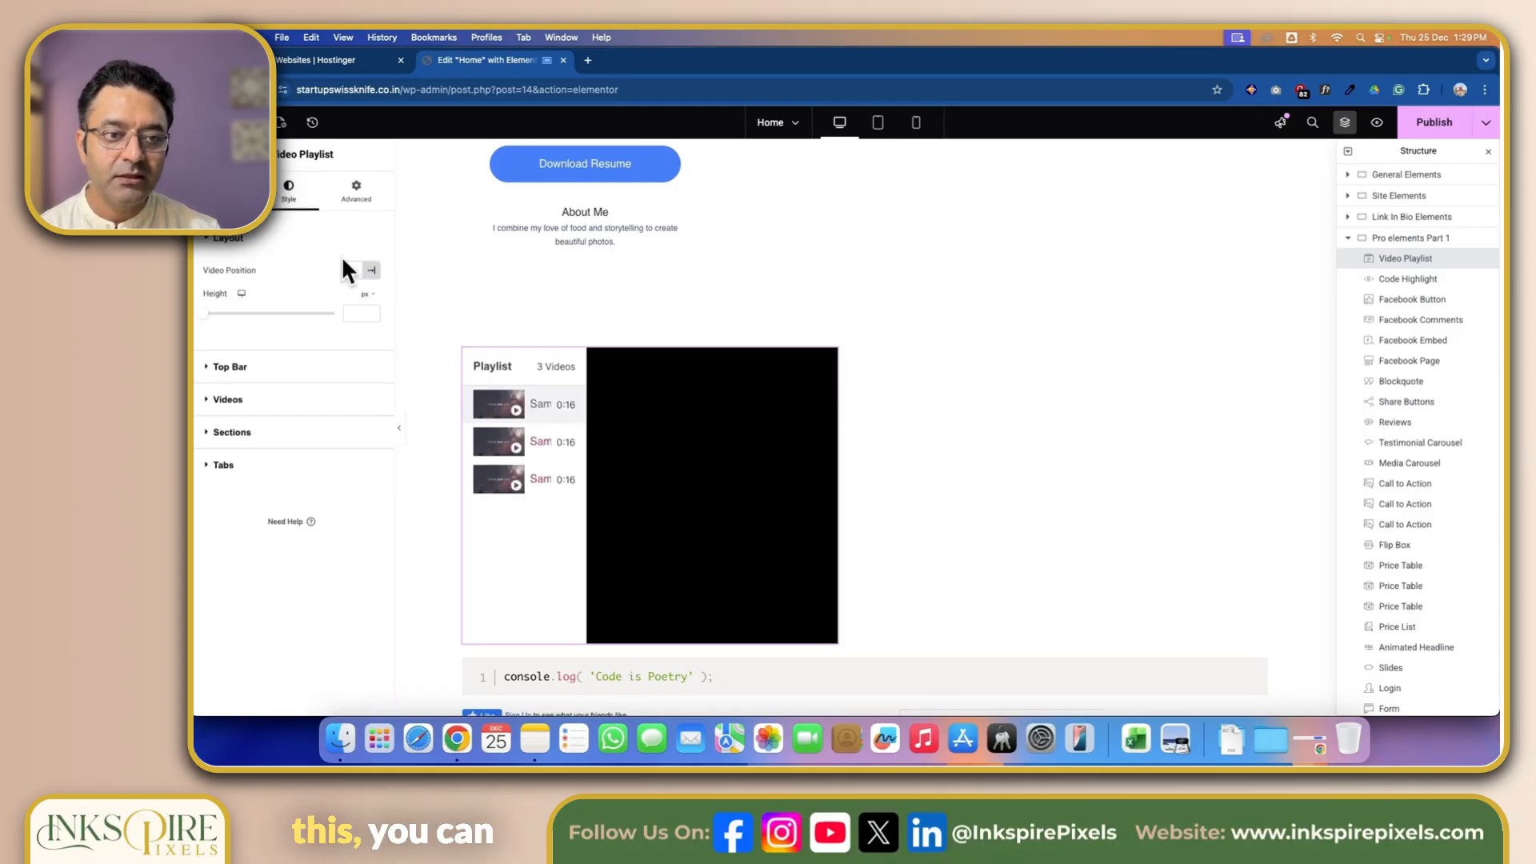
{"action": "left_click", "coordinate": [357, 192]}
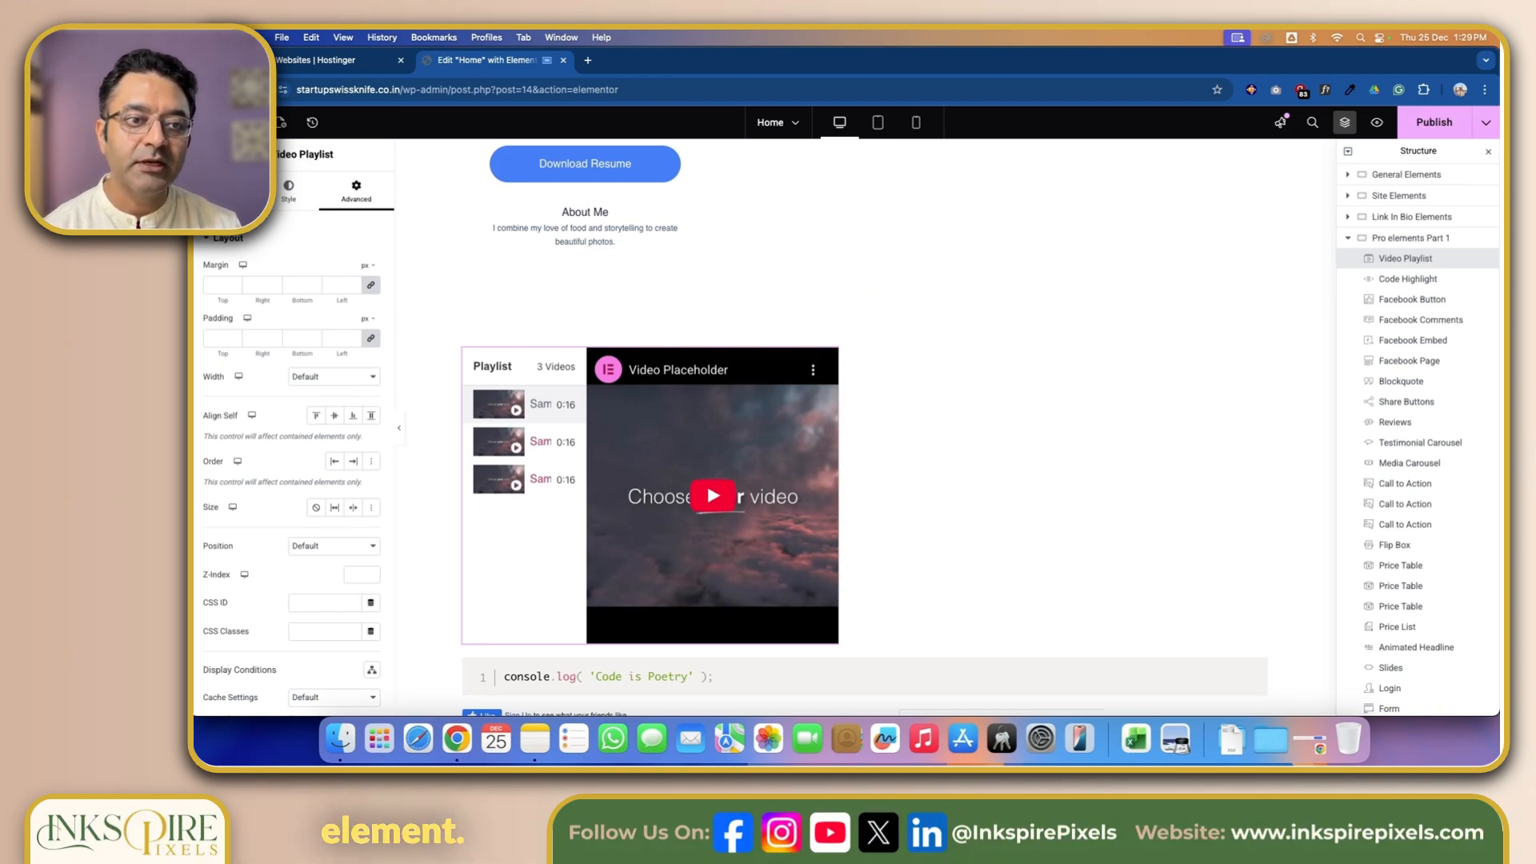
{"action": "left_click", "coordinate": [249, 121]}
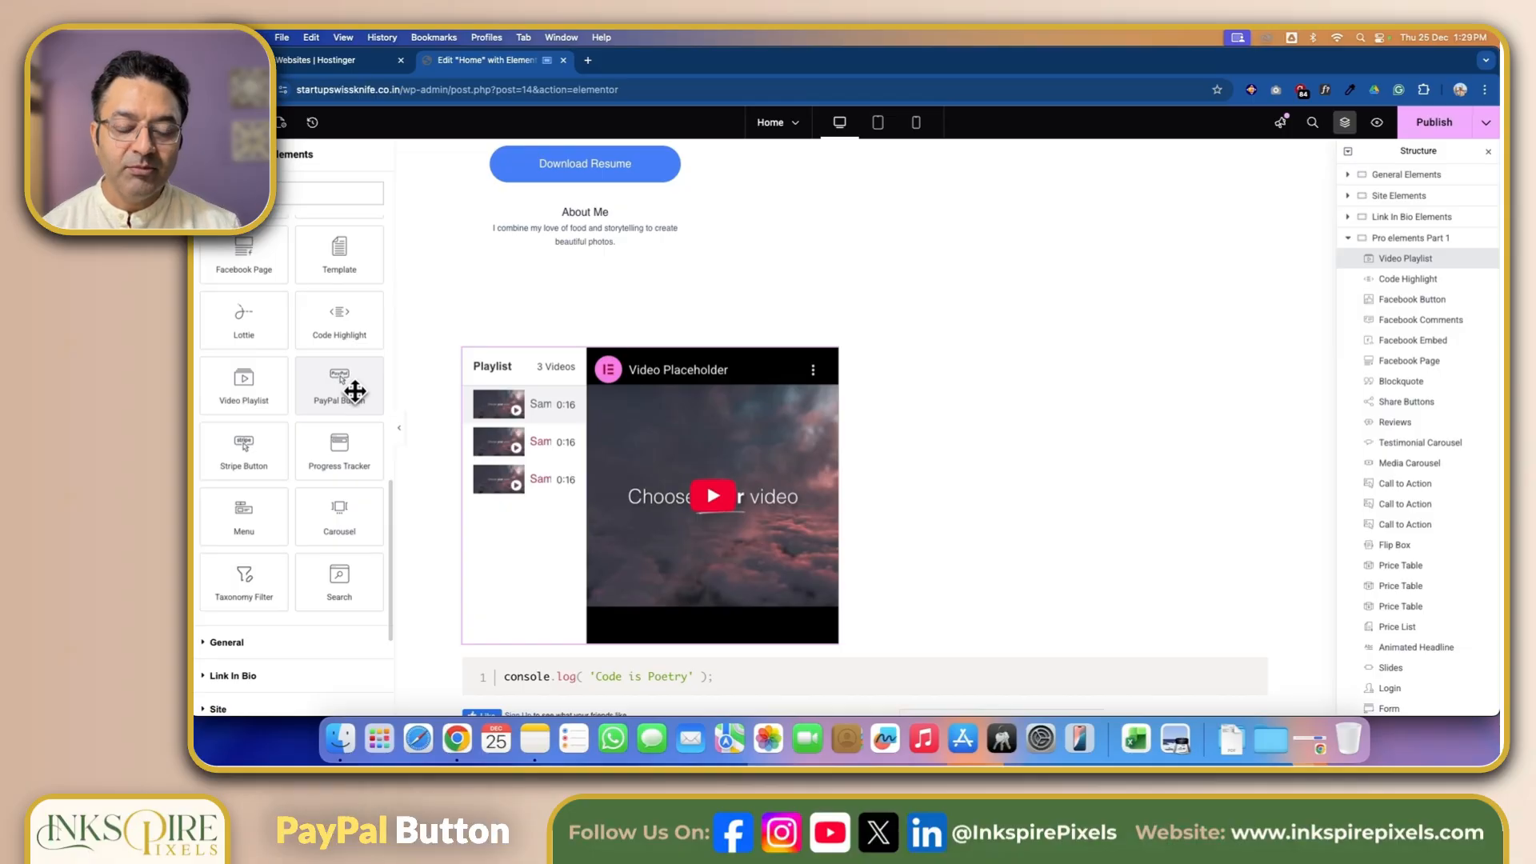